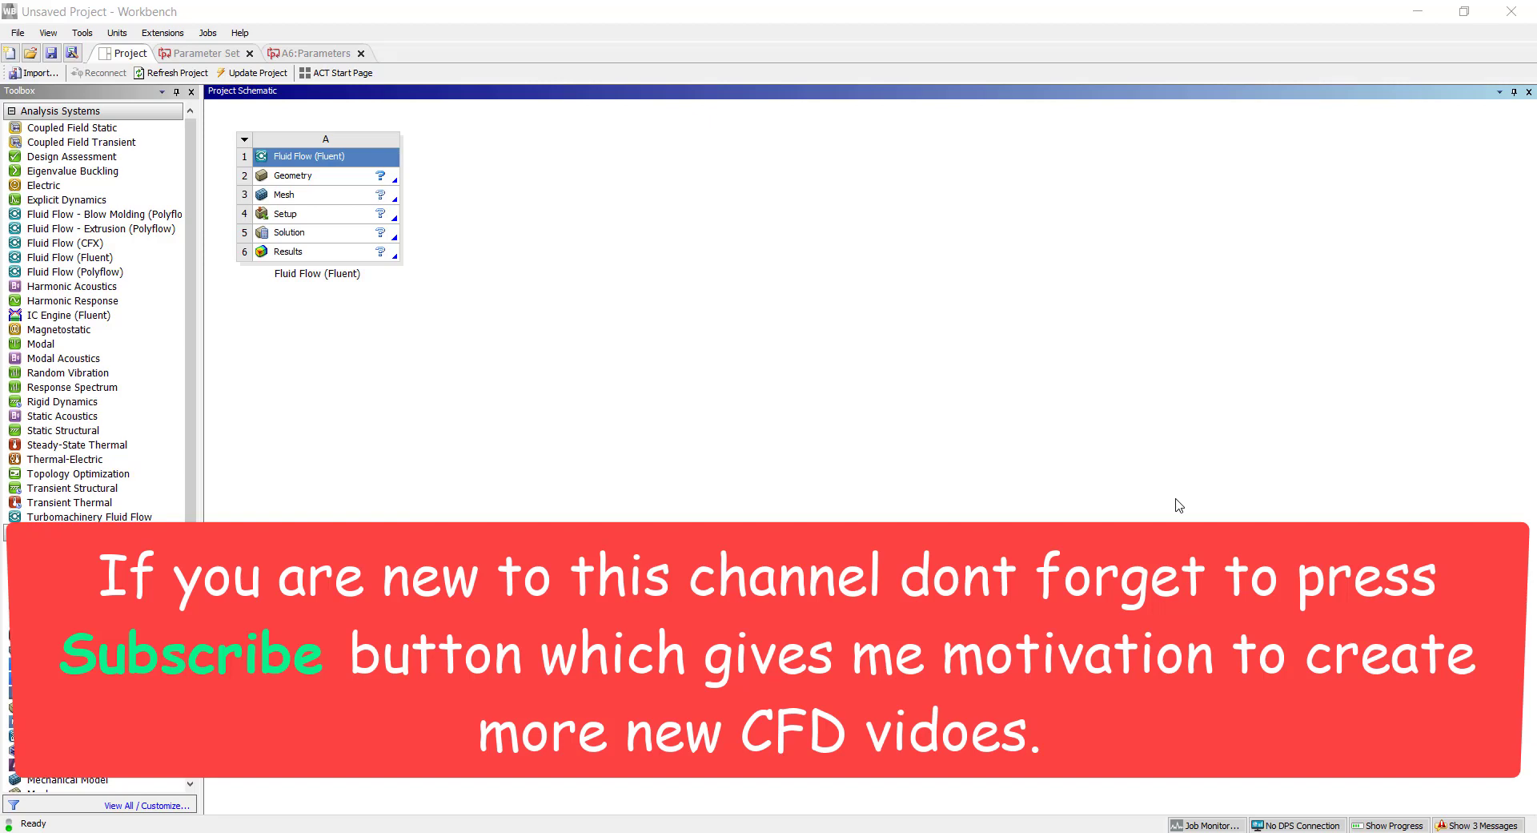
# Import the Cap shield.STEP file as the geometry of the Fluid Flow (Fluent) system.
pyautogui.rightClick(358, 182)
pyautogui.moveTo(496, 227)
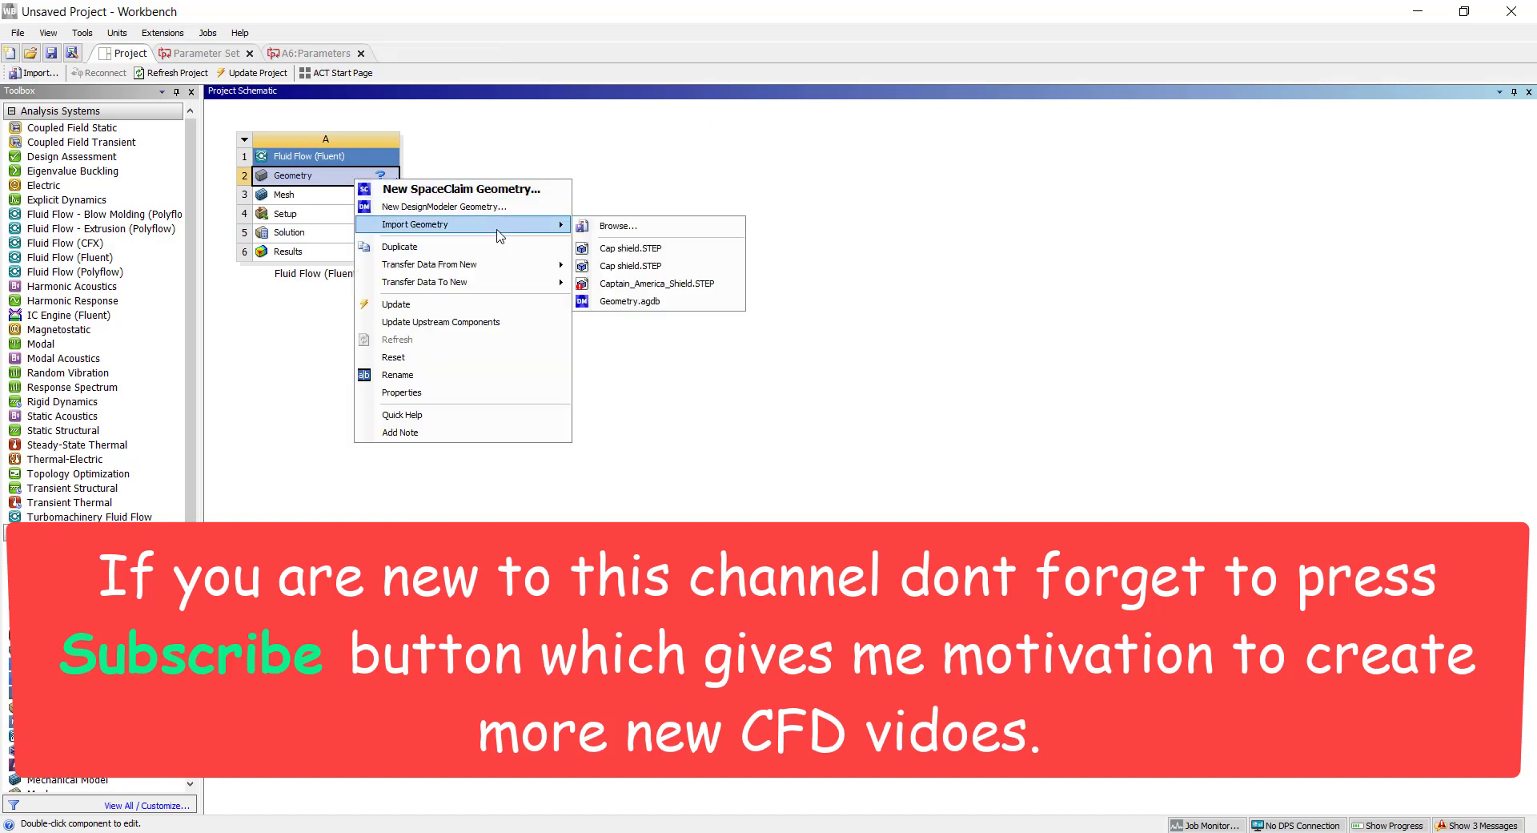
pyautogui.click(612, 227)
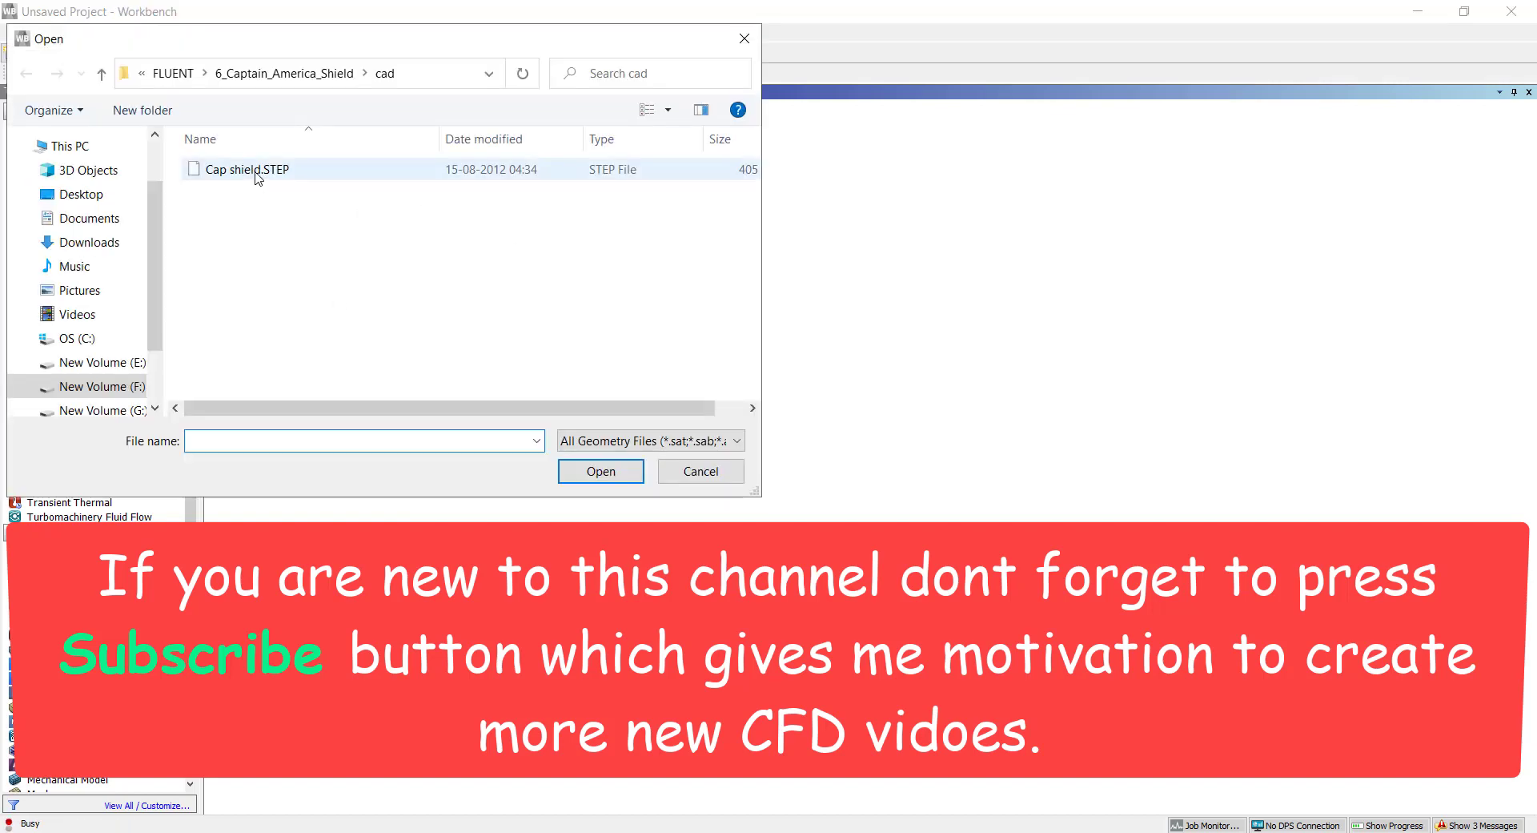
pyautogui.click(599, 472)
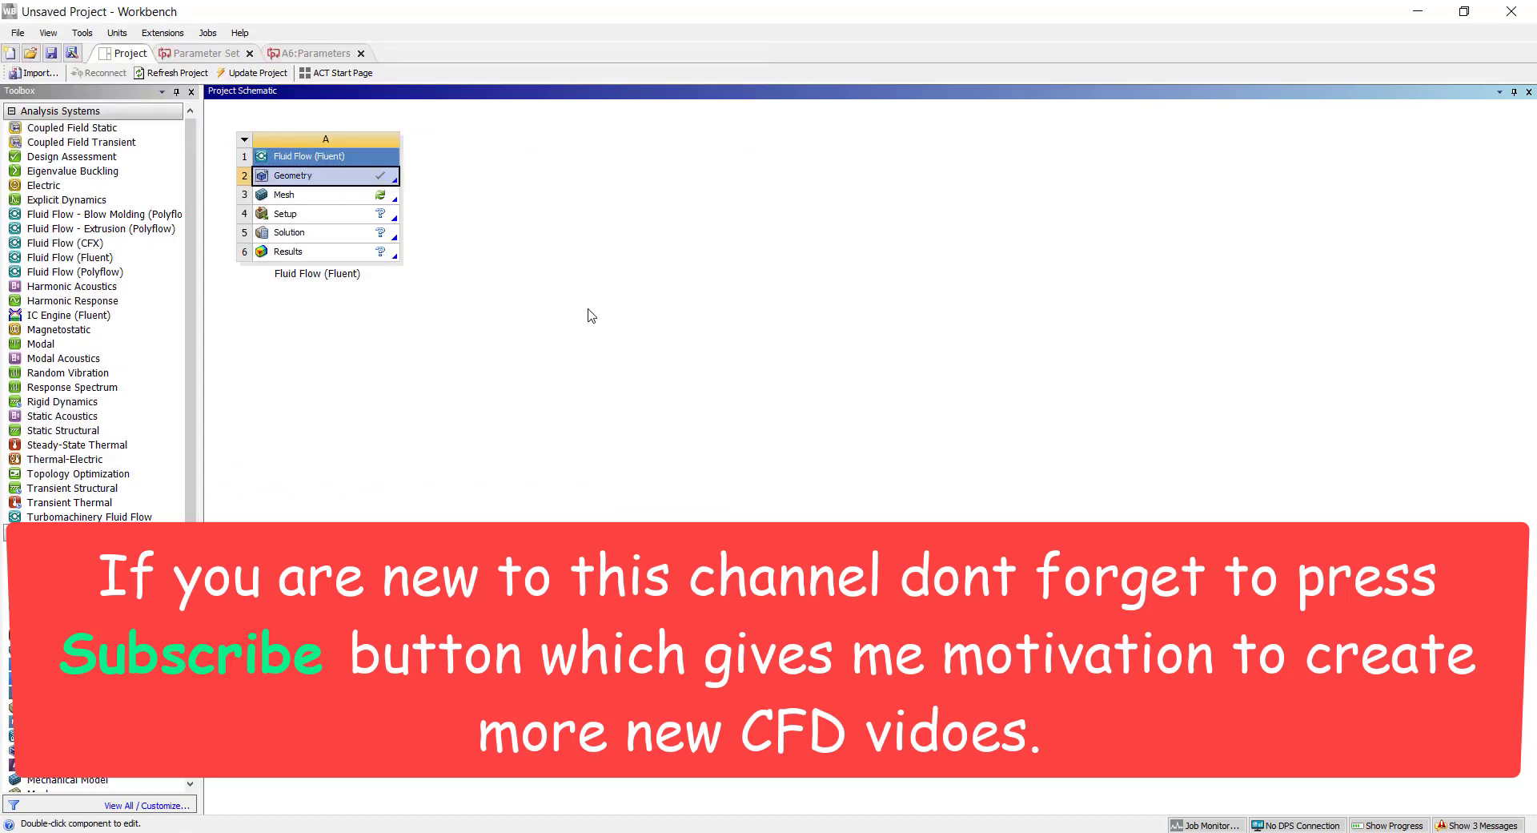
# Open the imported geometry in DesignModeler and generate the Import1 feature.
pyautogui.rightClick(333, 184)
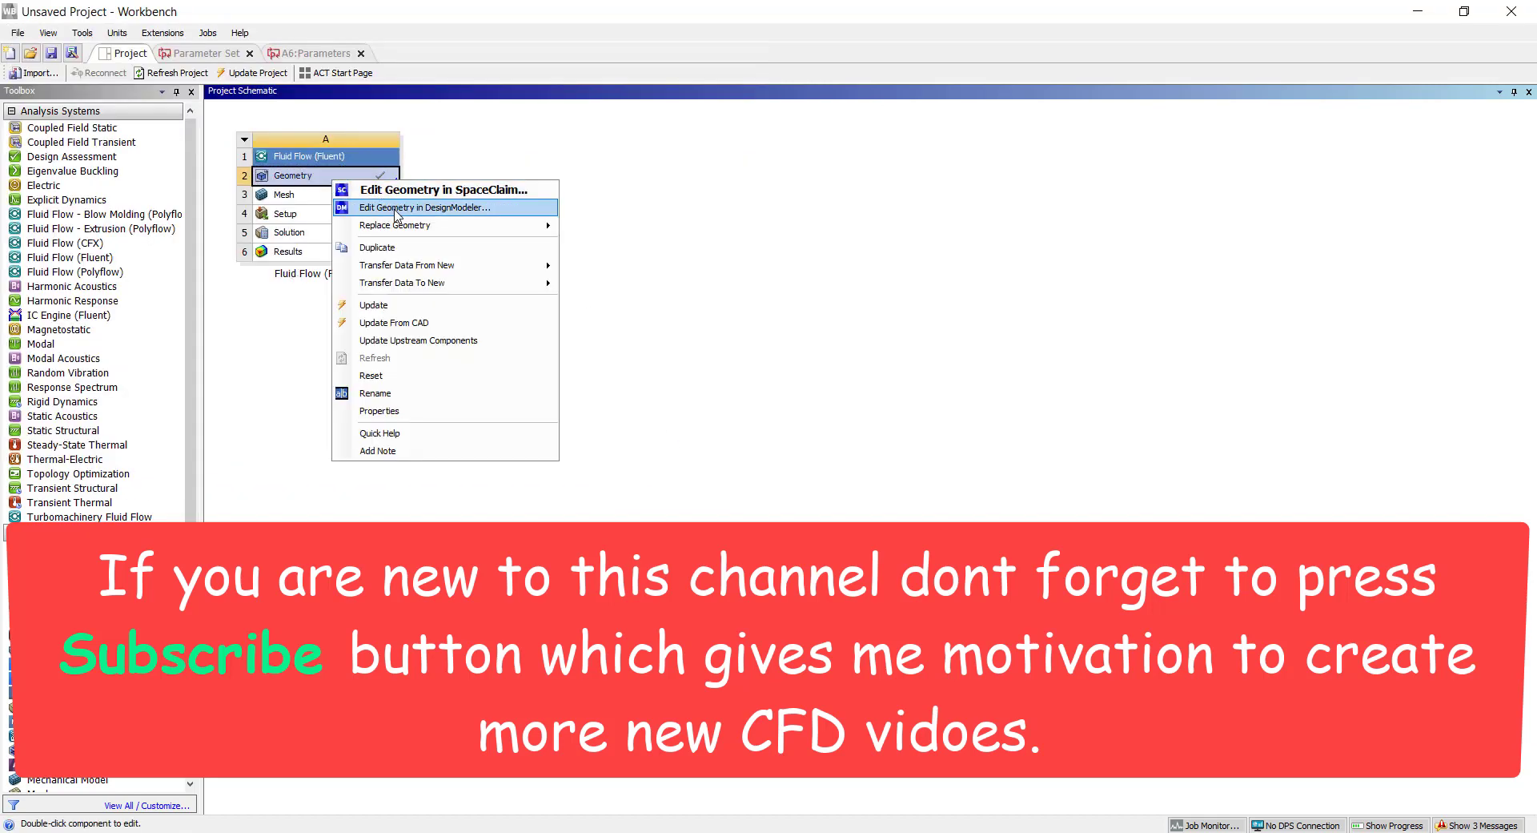
pyautogui.click(473, 210)
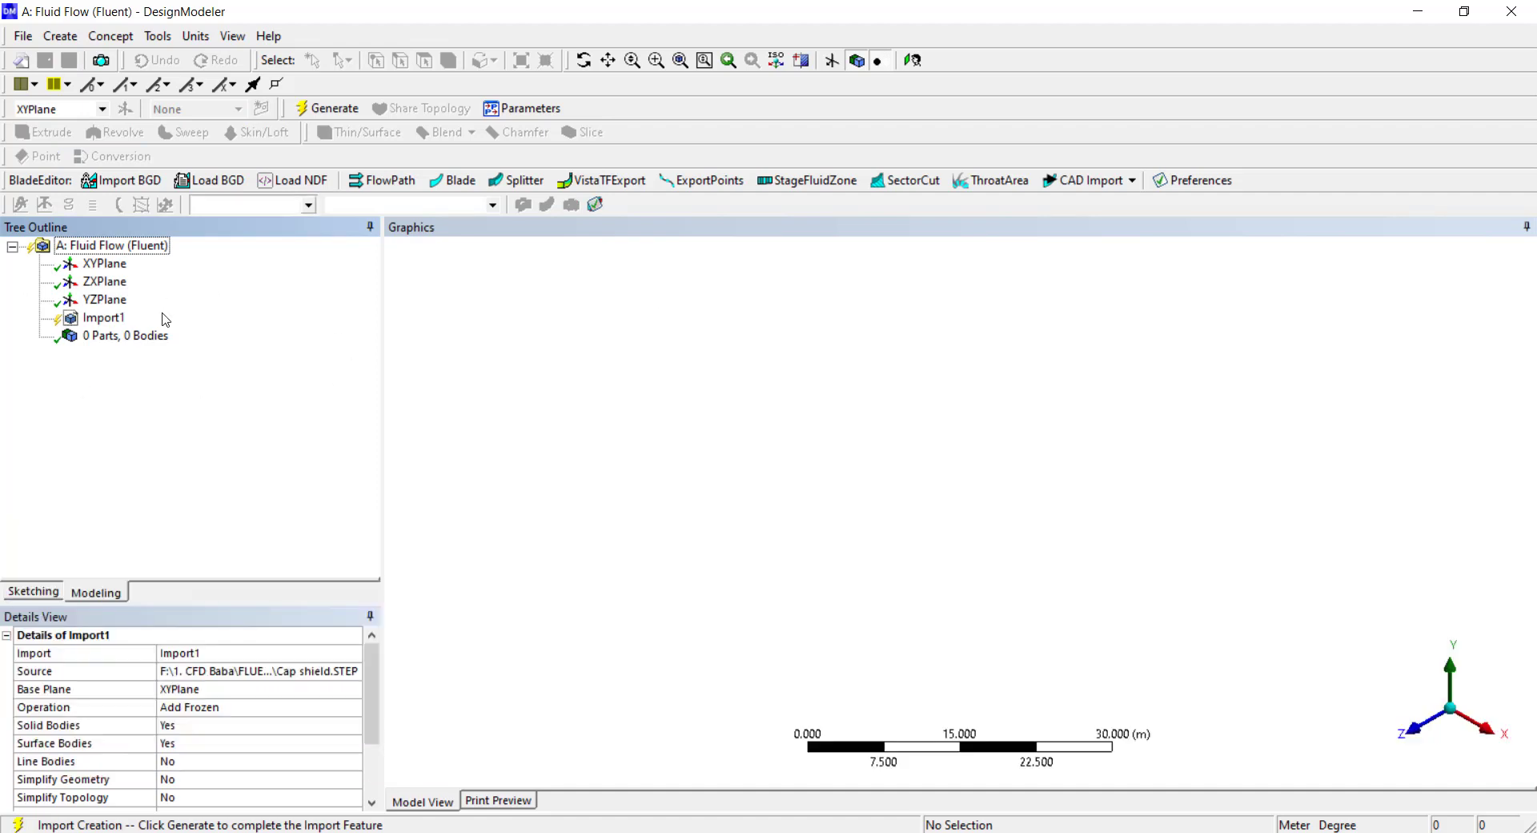
pyautogui.click(106, 318)
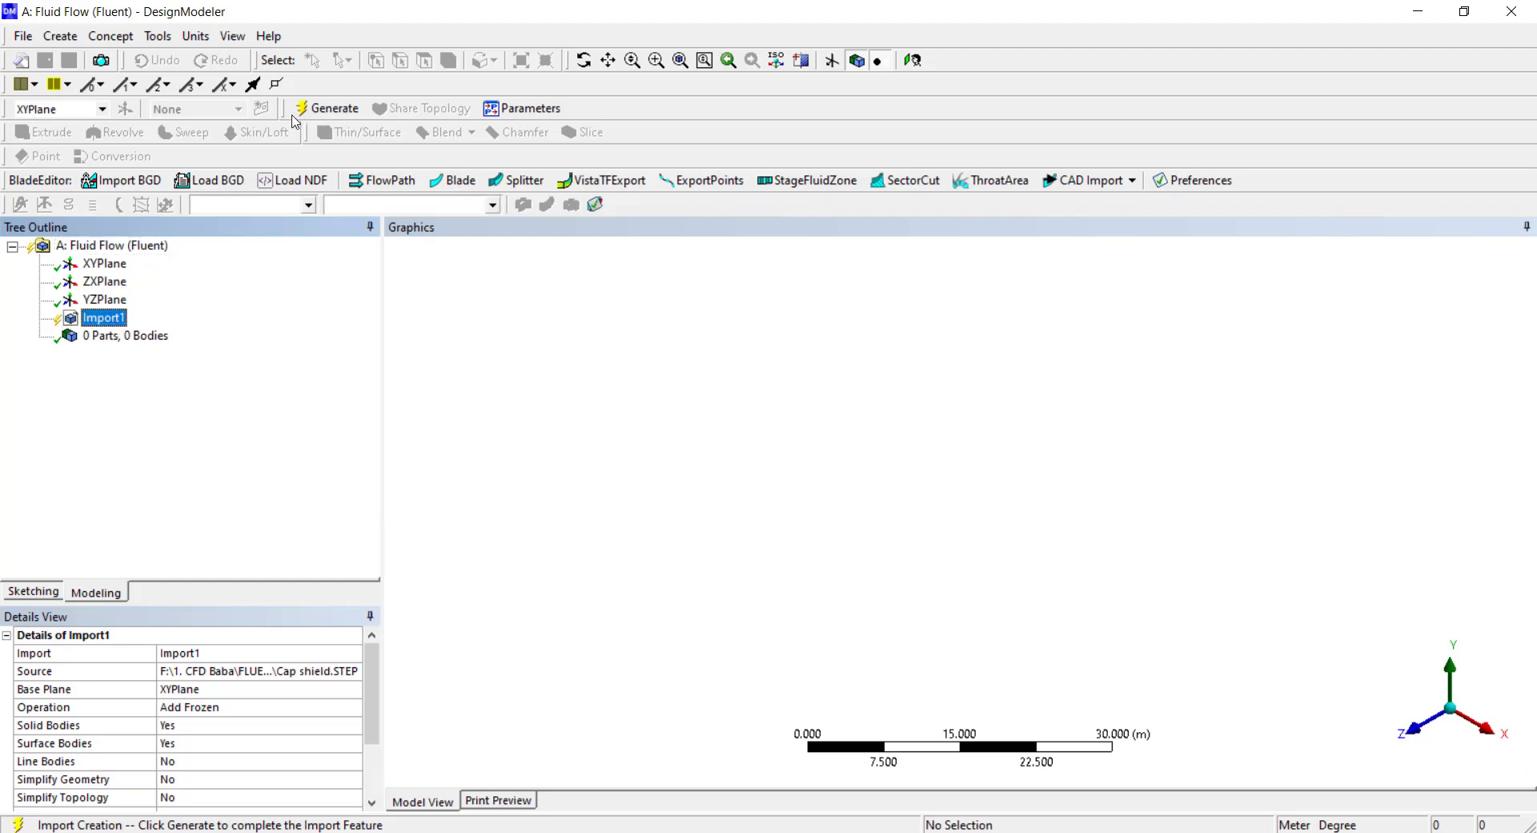
pyautogui.click(330, 112)
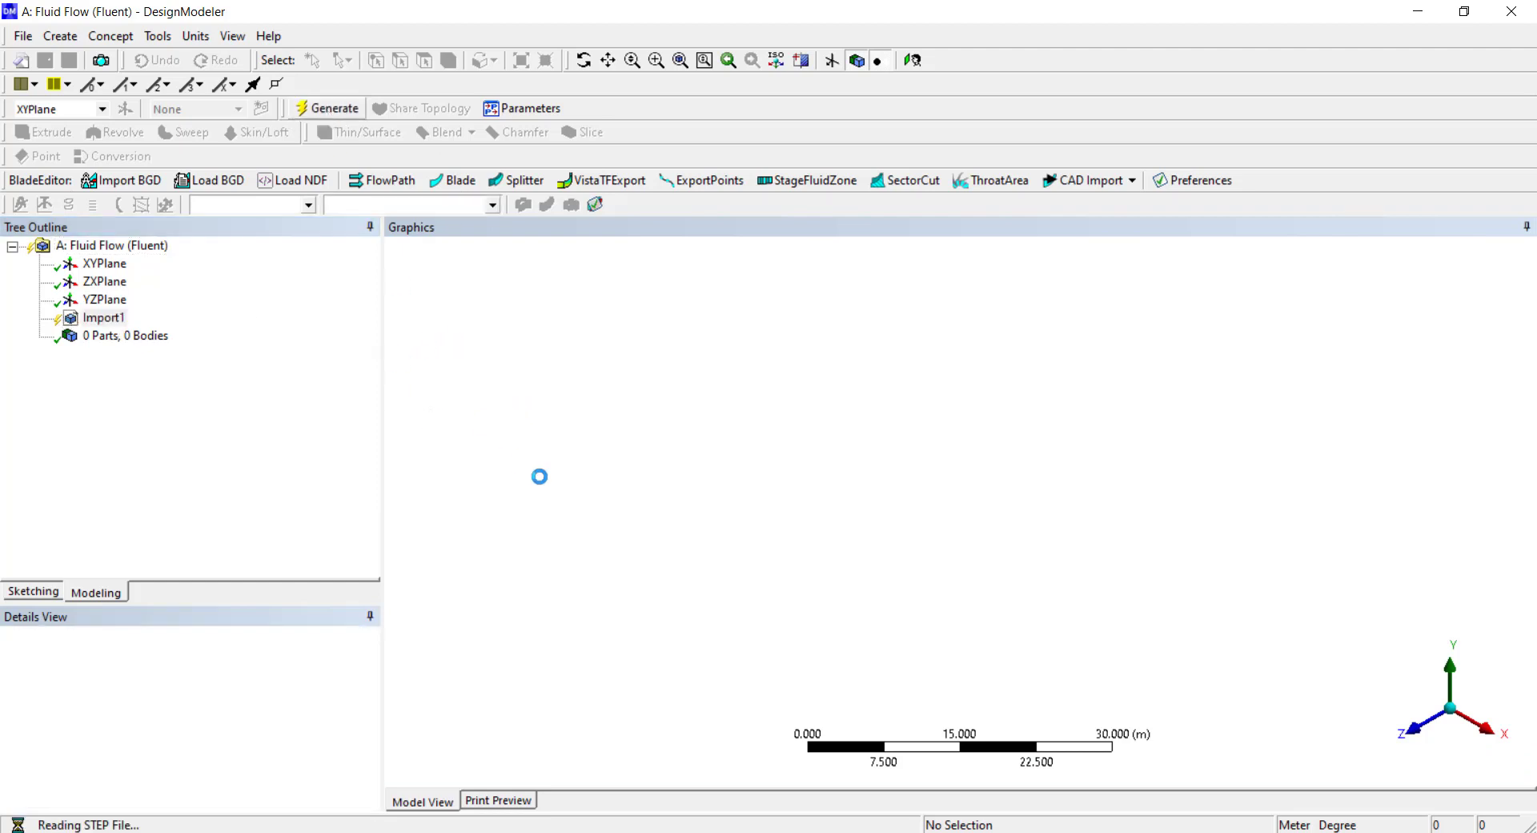
# Examine the Cap shield body and its surface details from several angles and distances.
pyautogui.moveTo(850, 562); pyautogui.dragTo(913, 480, button='middle')
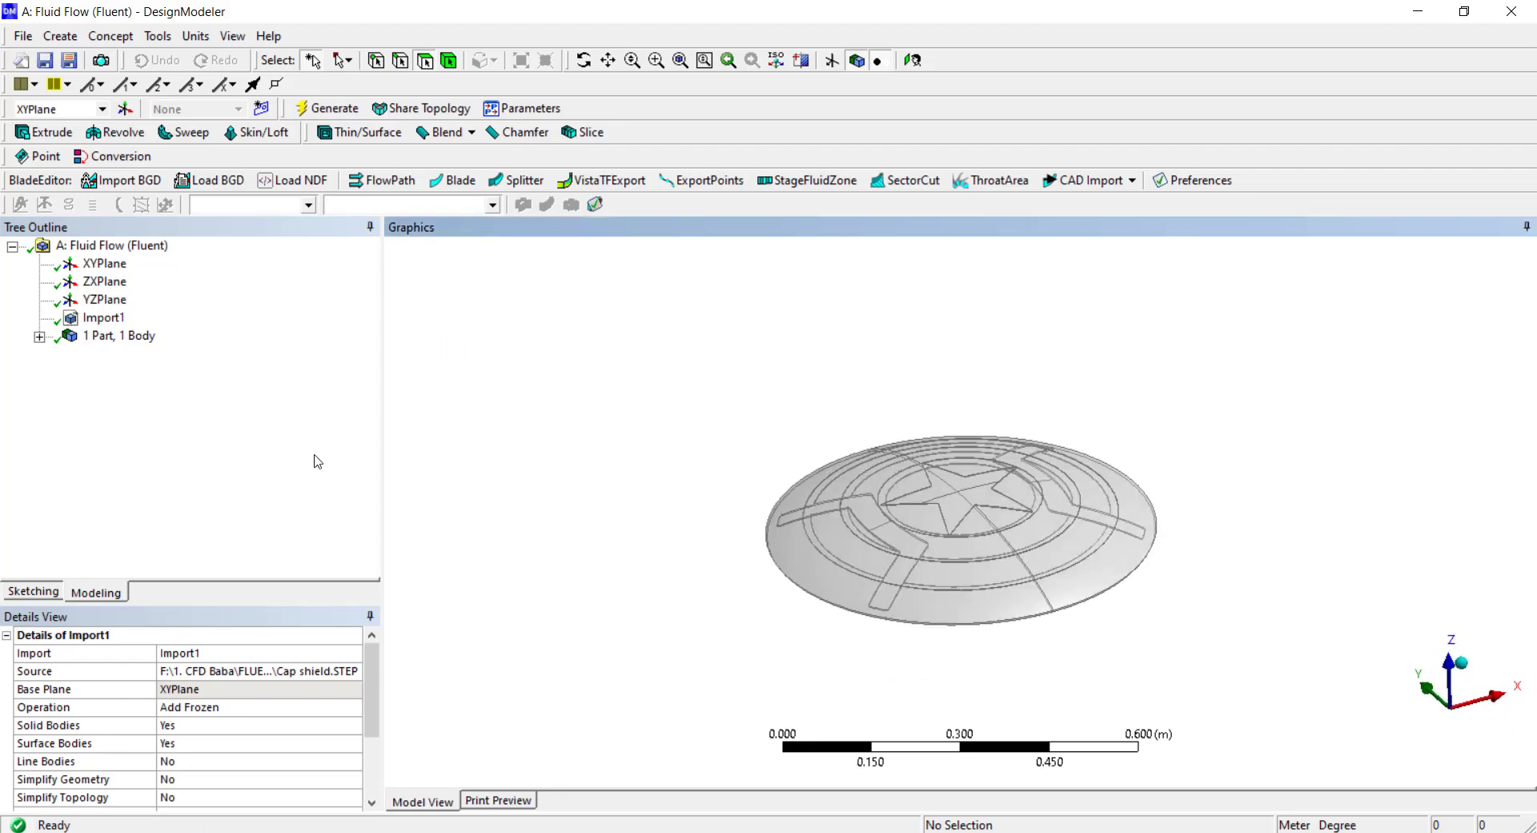
pyautogui.click(38, 336)
pyautogui.click(138, 353)
pyautogui.scroll(4, 1057, 558)
pyautogui.scroll(5, 1057, 558)
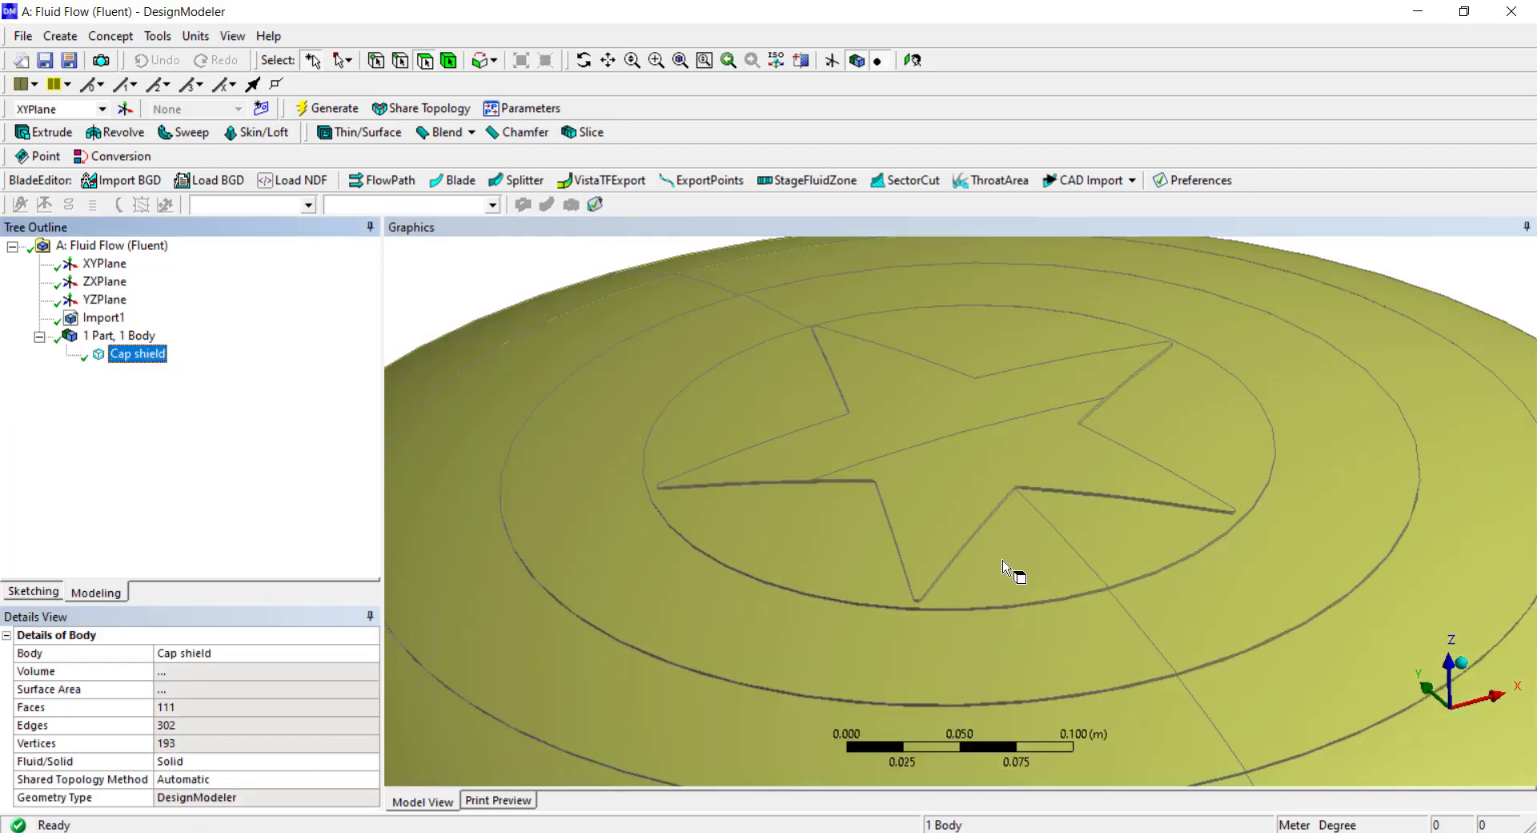
pyautogui.moveTo(1019, 574); pyautogui.dragTo(956, 486, button='middle')
pyautogui.click(558, 300)
pyautogui.scroll(-6, 796, 436)
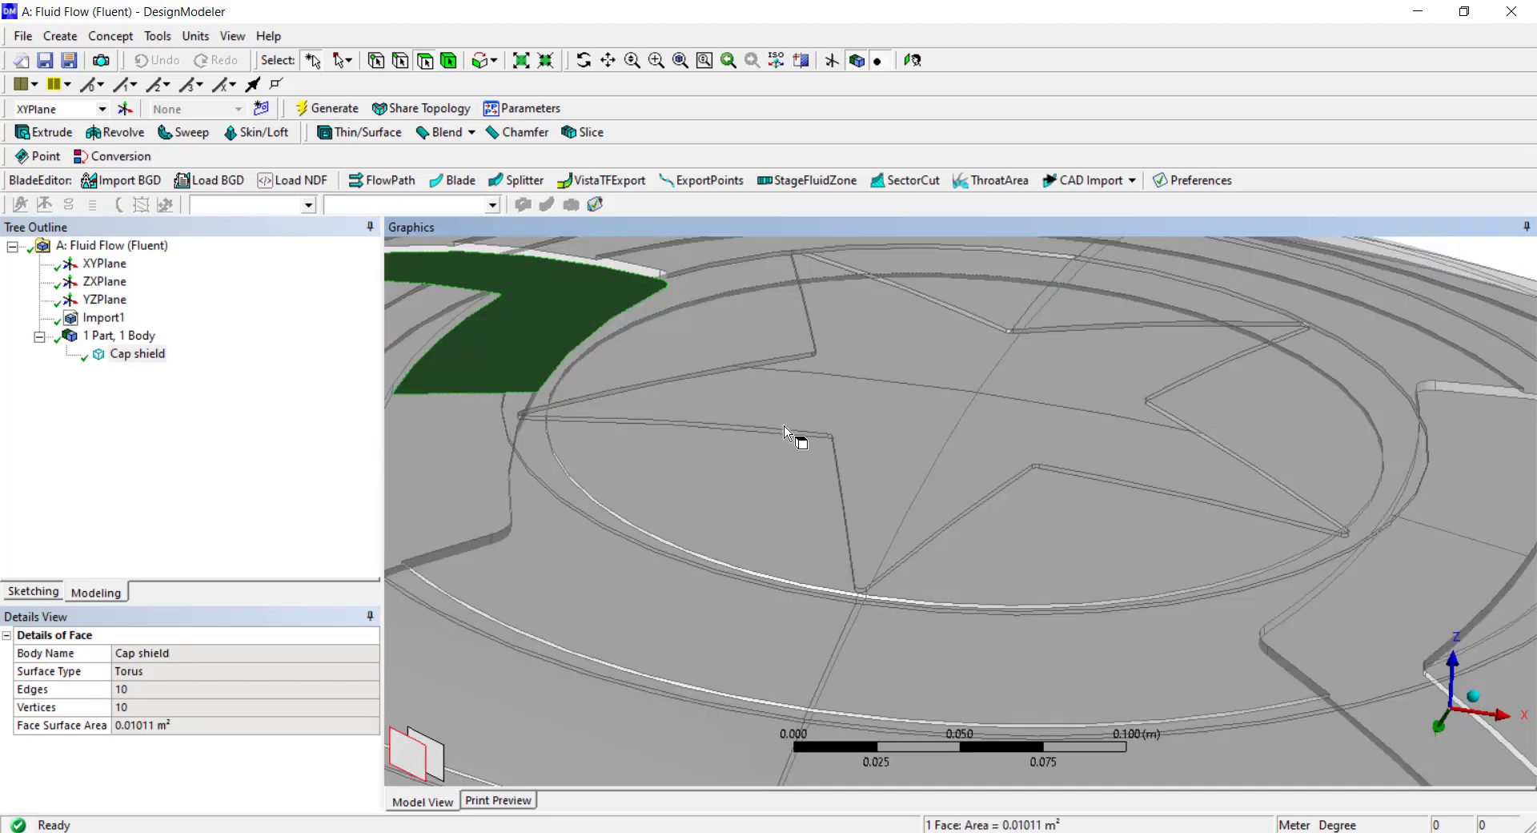
pyautogui.scroll(-3, 940, 486)
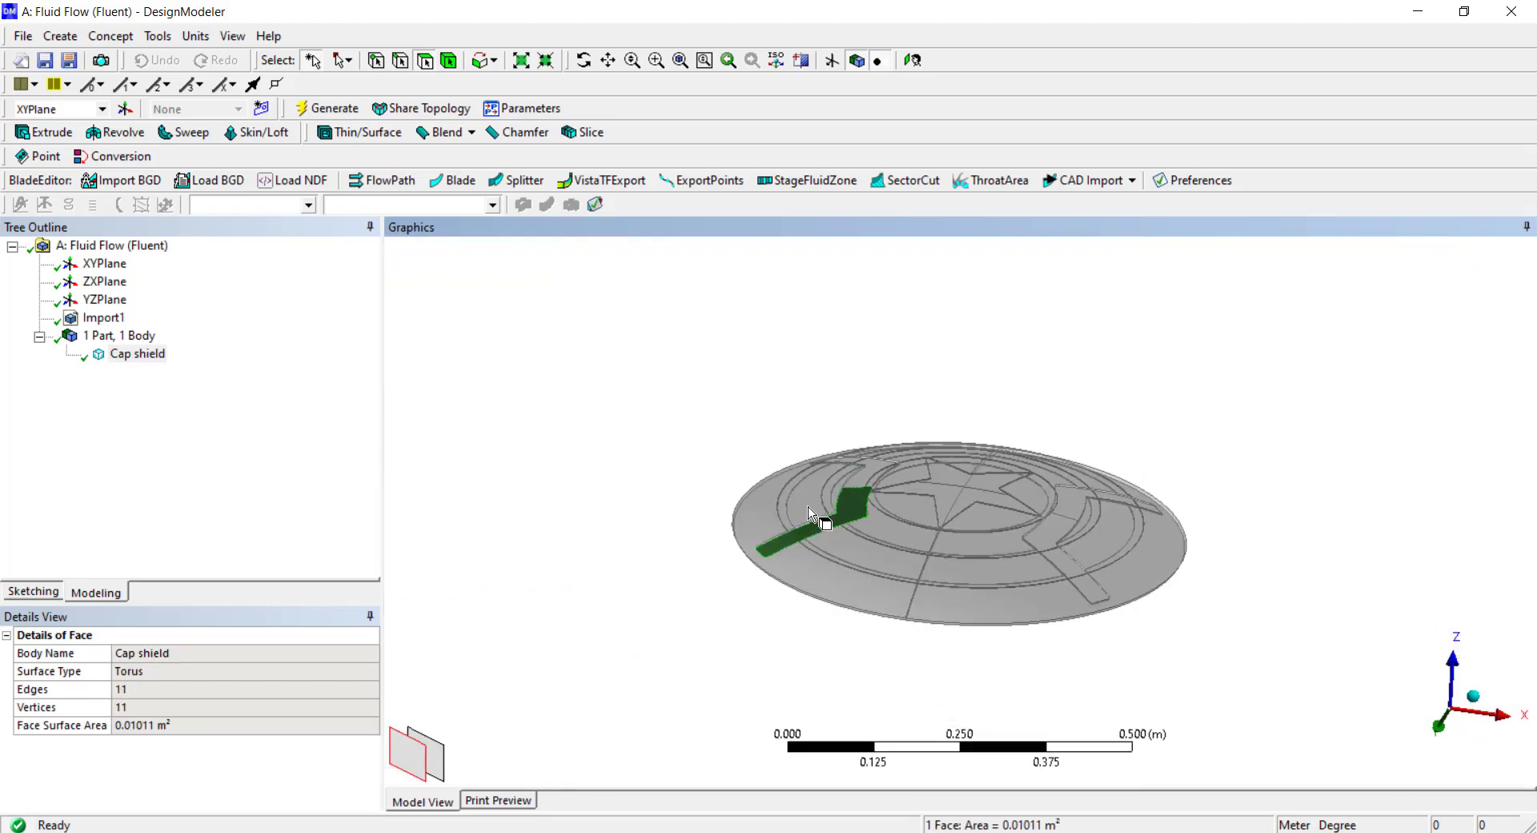
pyautogui.moveTo(814, 507); pyautogui.dragTo(1060, 556, button='middle')
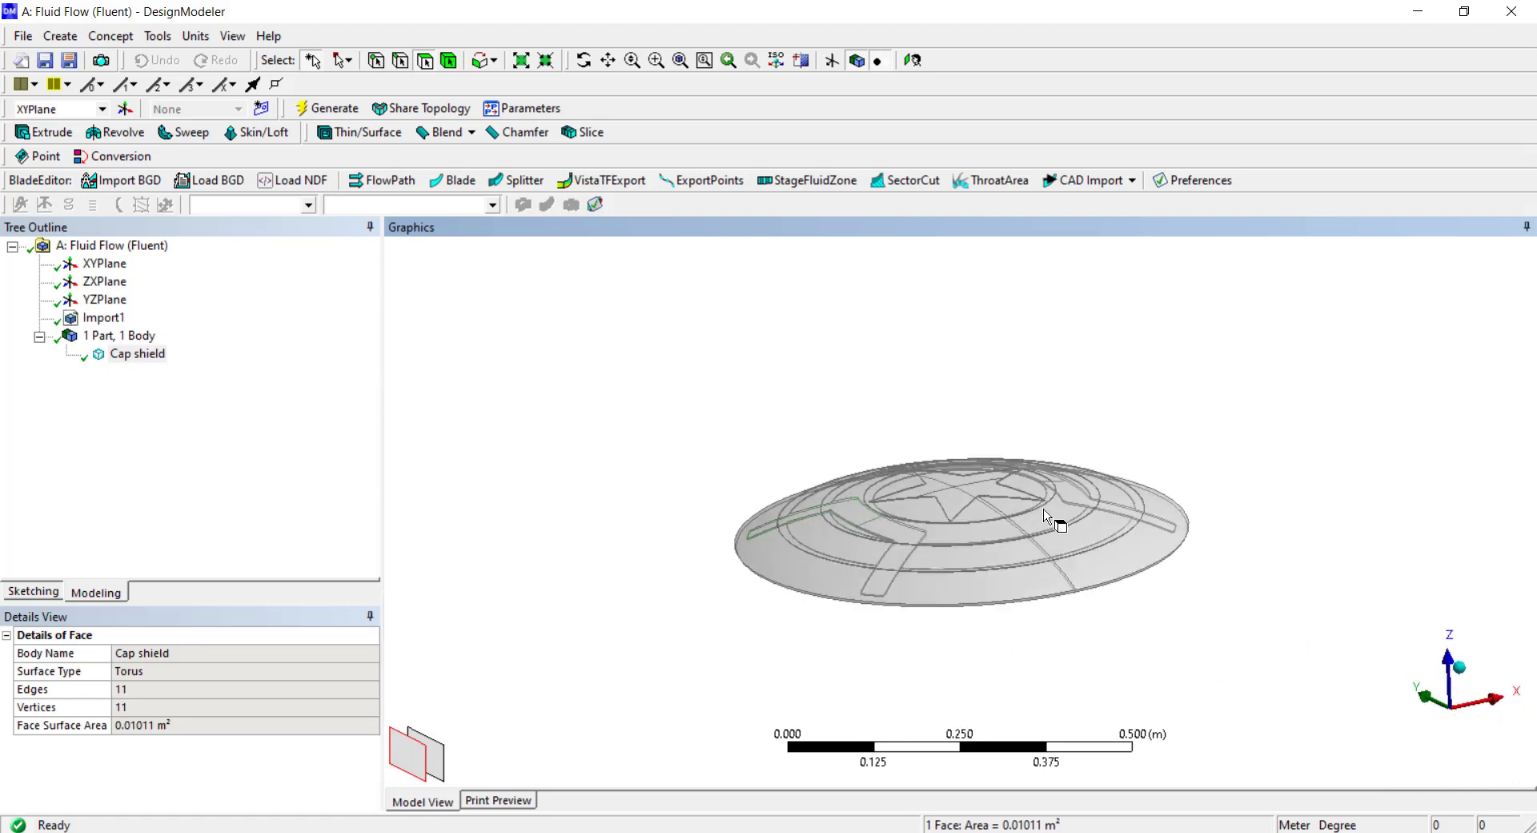
pyautogui.click(1160, 460)
pyautogui.moveTo(966, 510)
pyautogui.mouseDown(button='middle')
pyautogui.moveTo(944, 501)
pyautogui.moveTo(970, 516)
pyautogui.mouseUp(button='middle')
# Create a Rotate body transformation with the Cap shield body as its target.
pyautogui.click(138, 354)
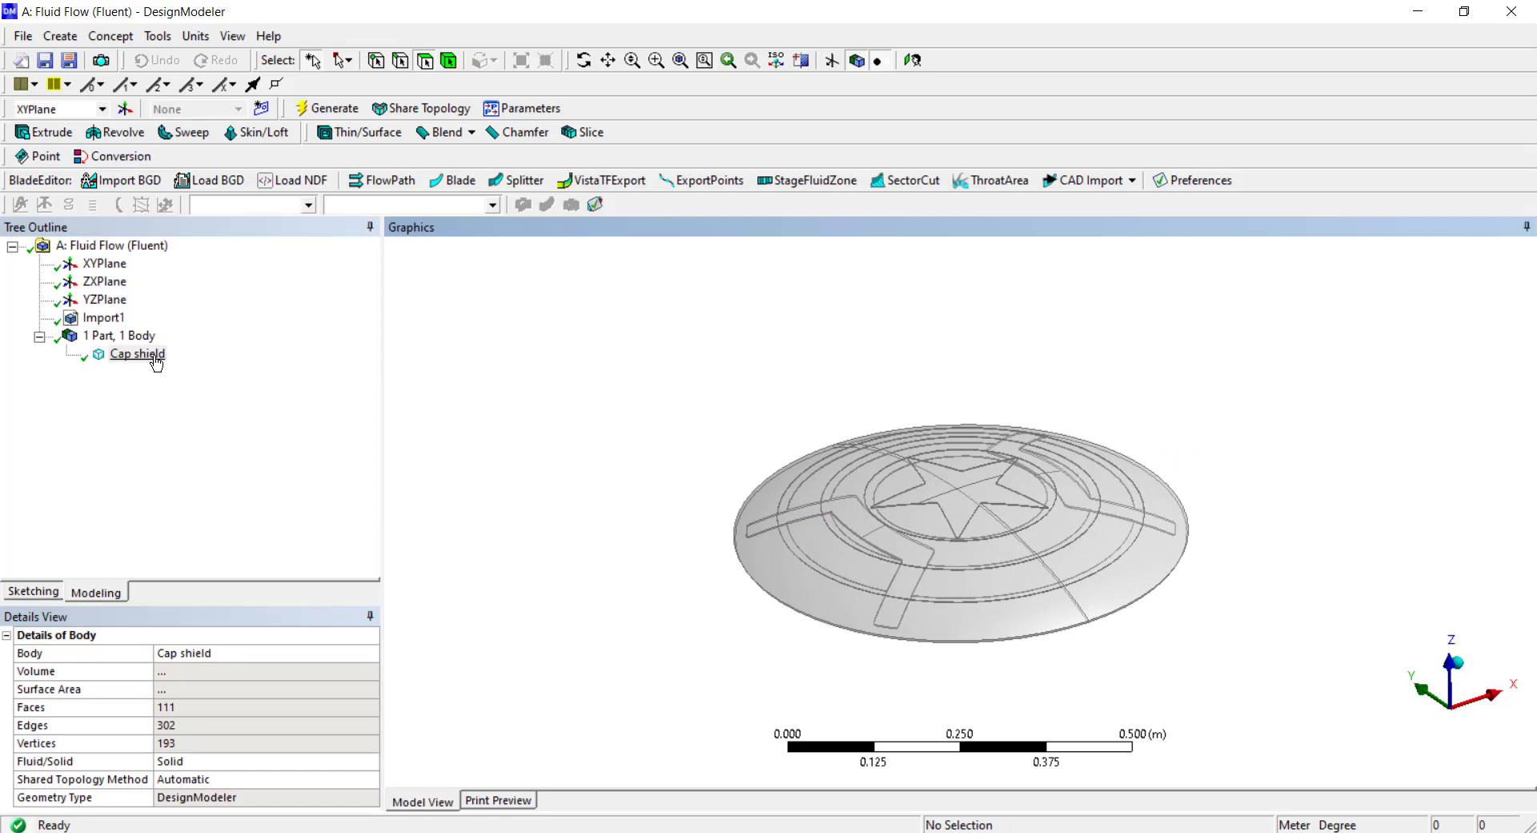
pyautogui.click(61, 36)
pyautogui.moveTo(183, 326)
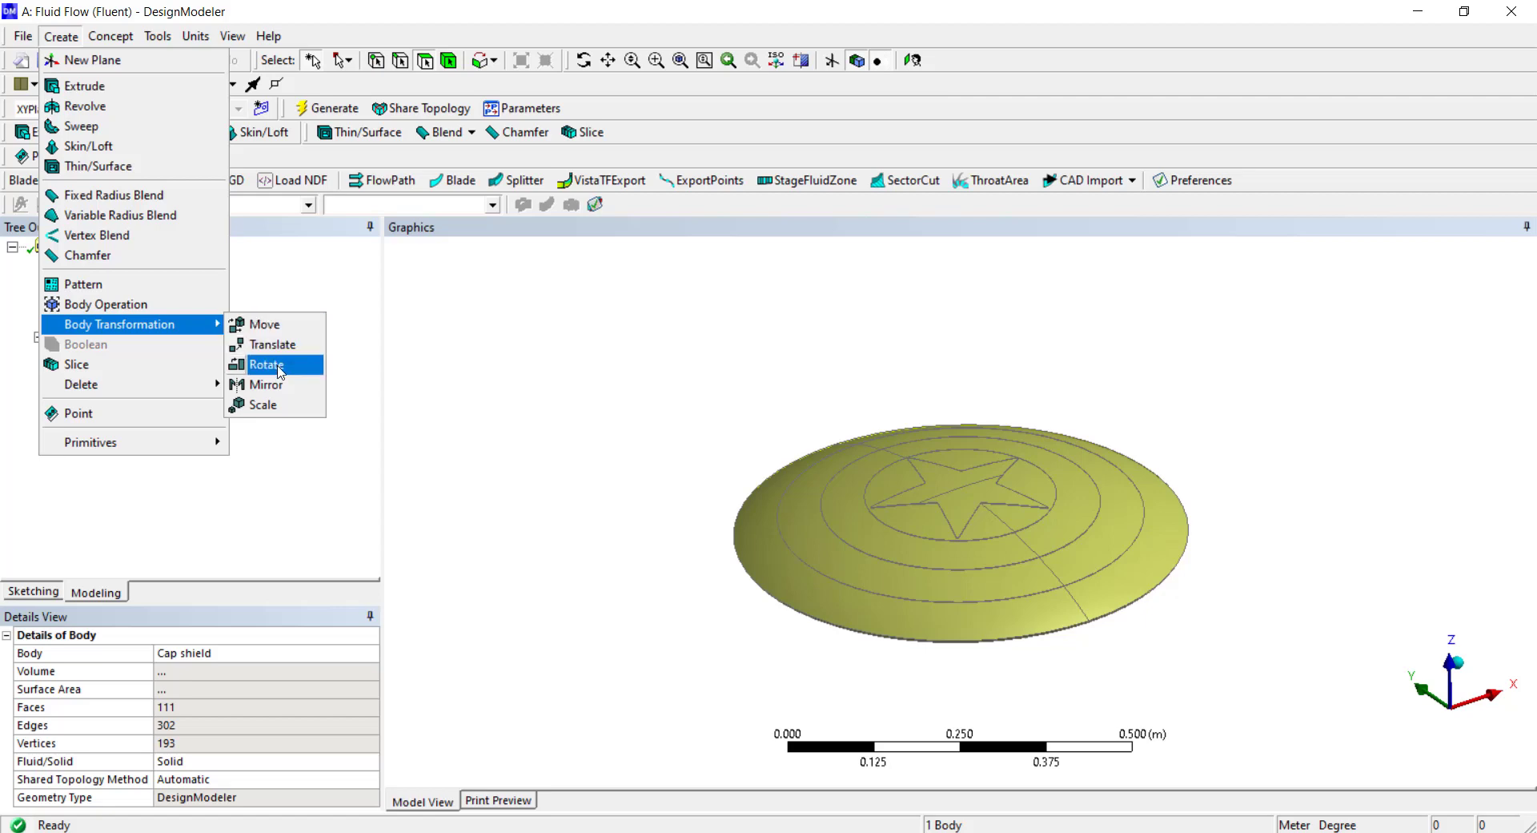
pyautogui.click(270, 365)
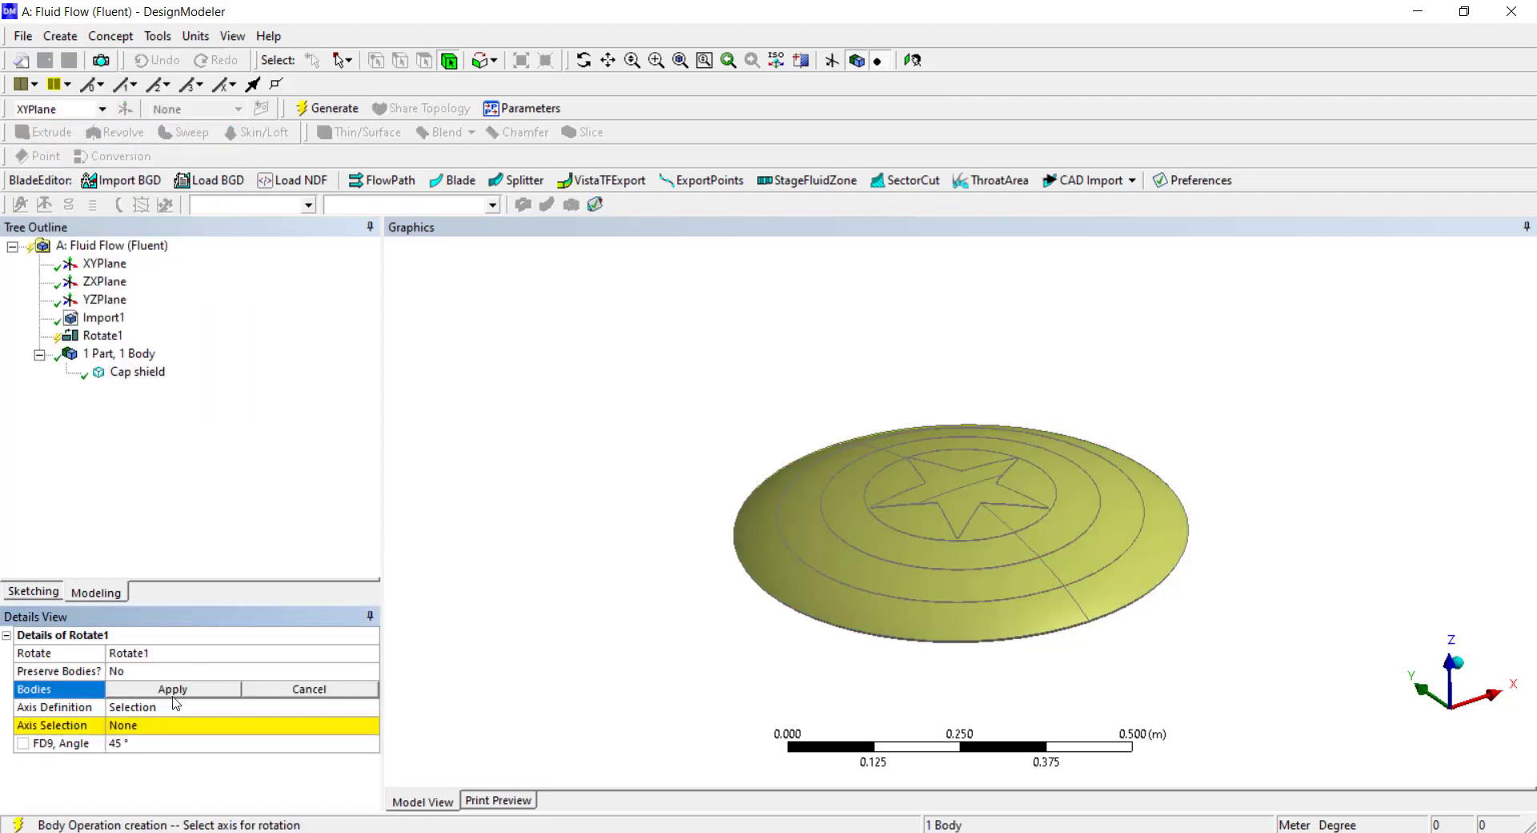
pyautogui.click(167, 692)
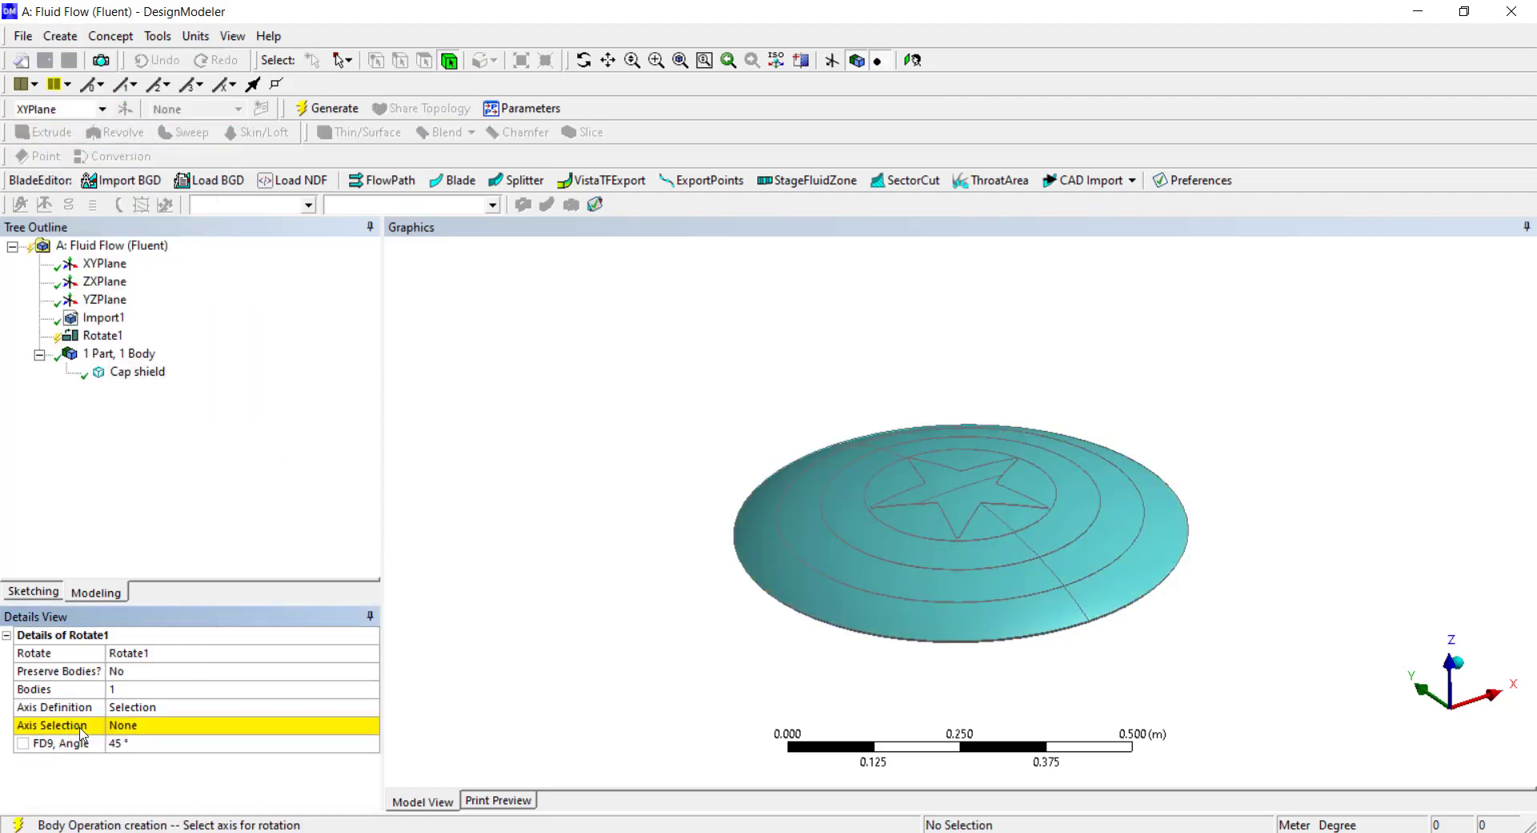
# Use the ZXPlane normal as the rotation axis, with its direction reversed.
pyautogui.click(150, 727)
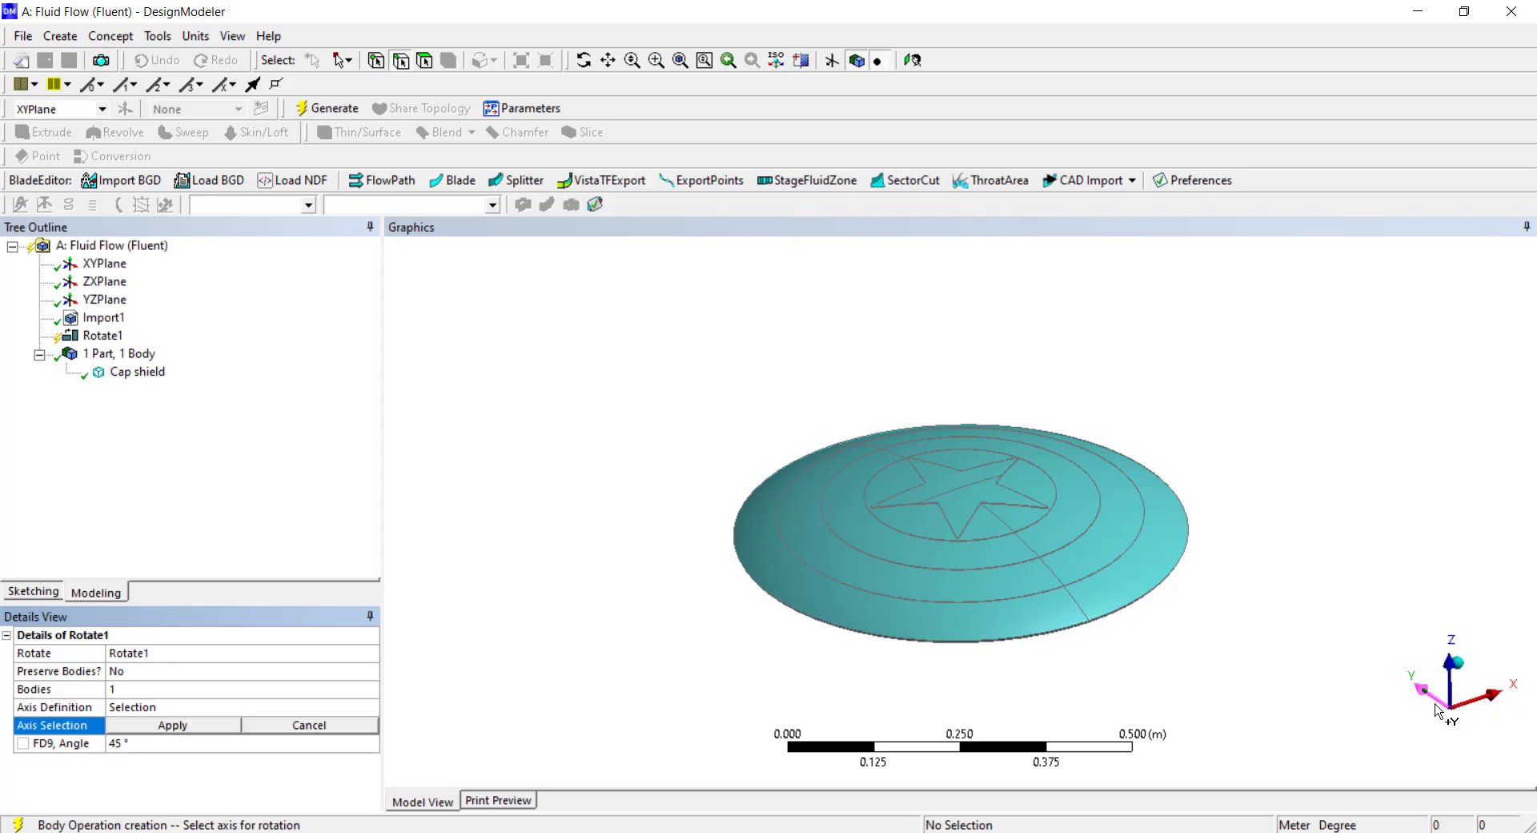
pyautogui.click(111, 281)
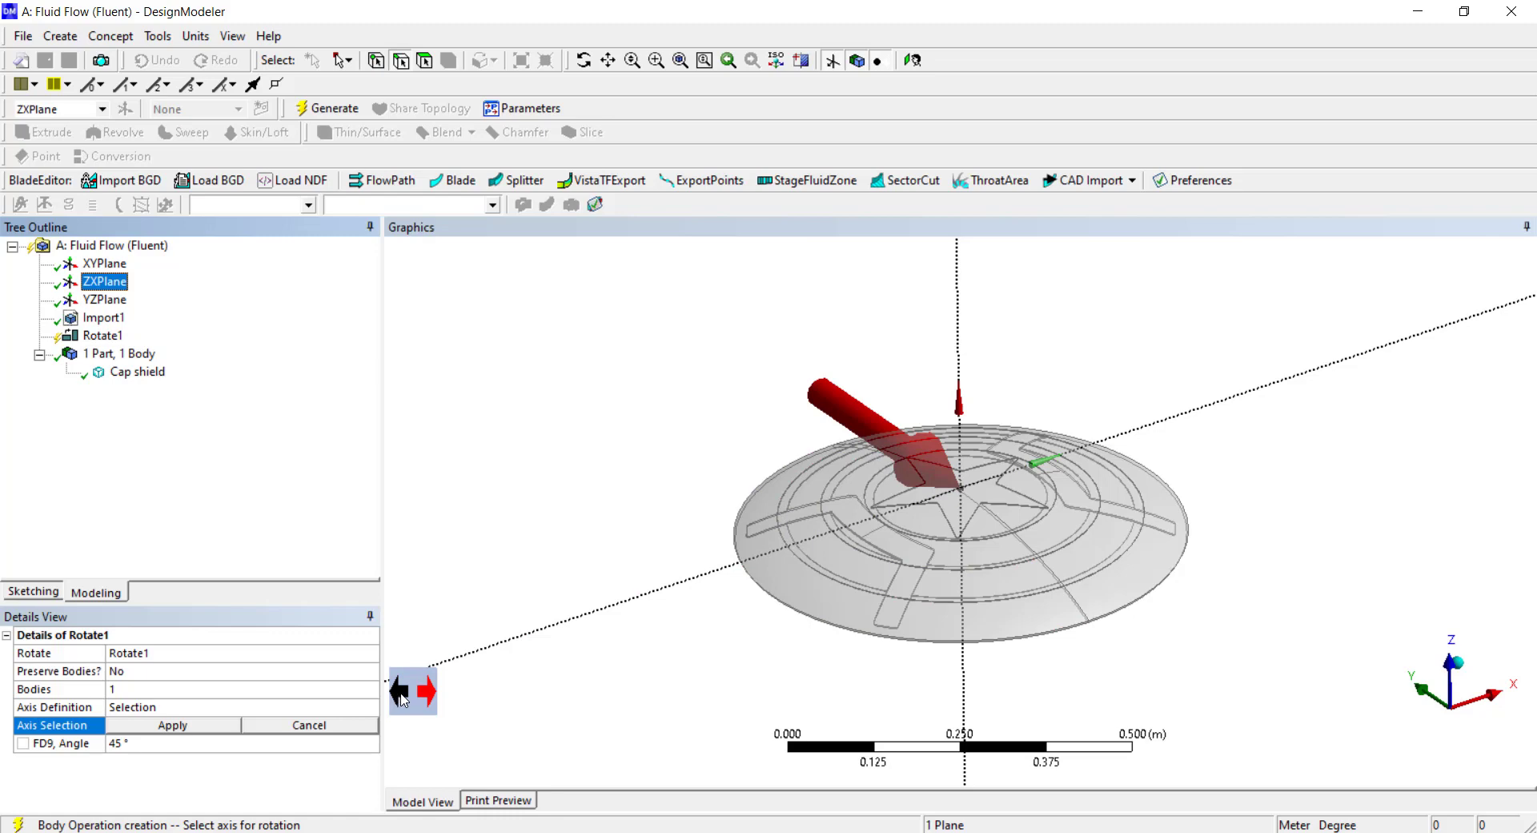
pyautogui.click(400, 699)
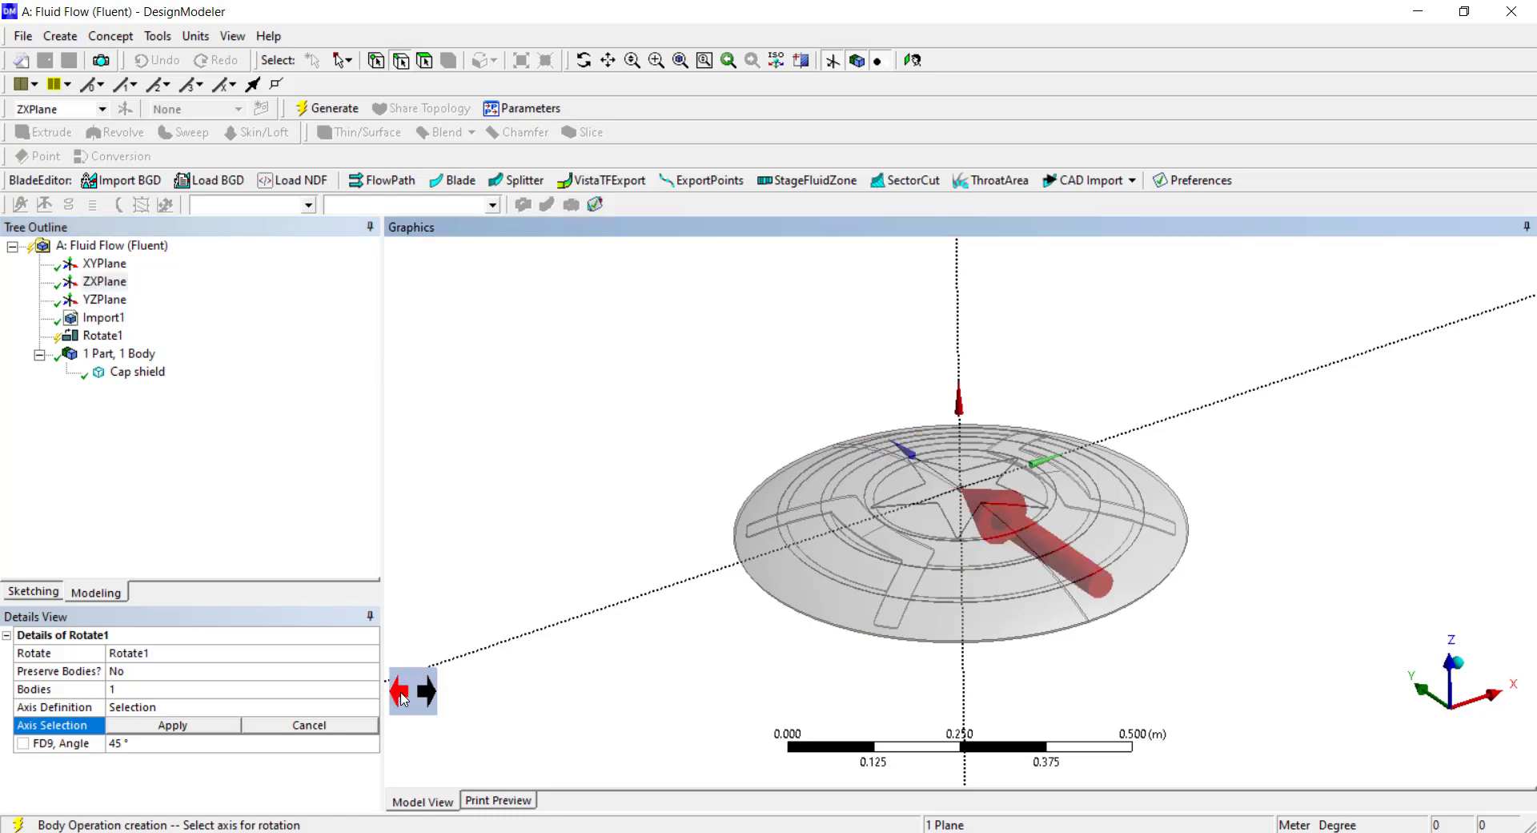
pyautogui.click(223, 727)
pyautogui.moveTo(786, 583); pyautogui.dragTo(885, 514, button='middle')
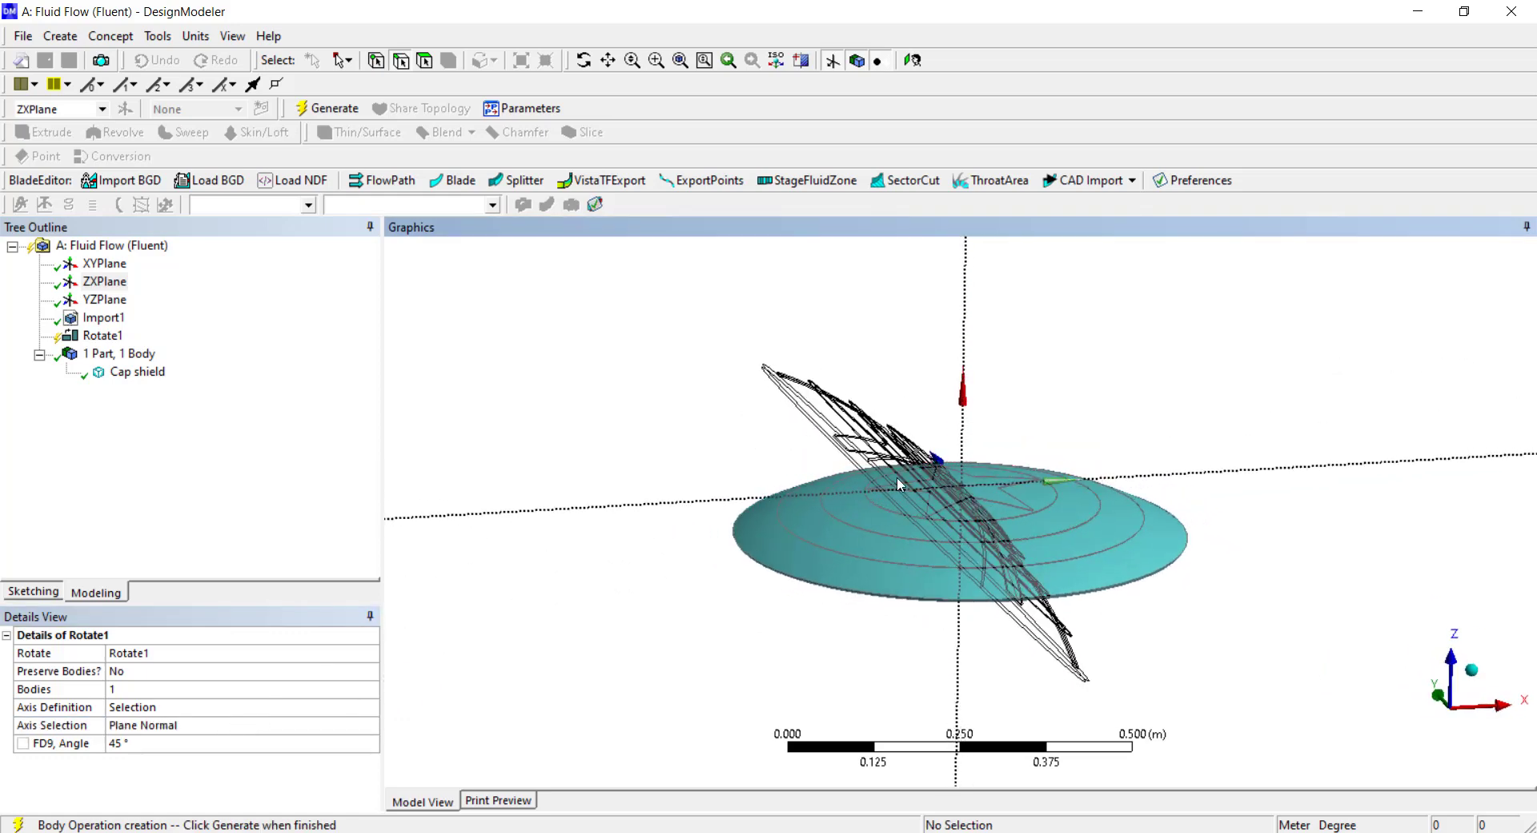
# Set the rotation angle to 0° and make it a design parameter named AOA.
pyautogui.click(149, 743)
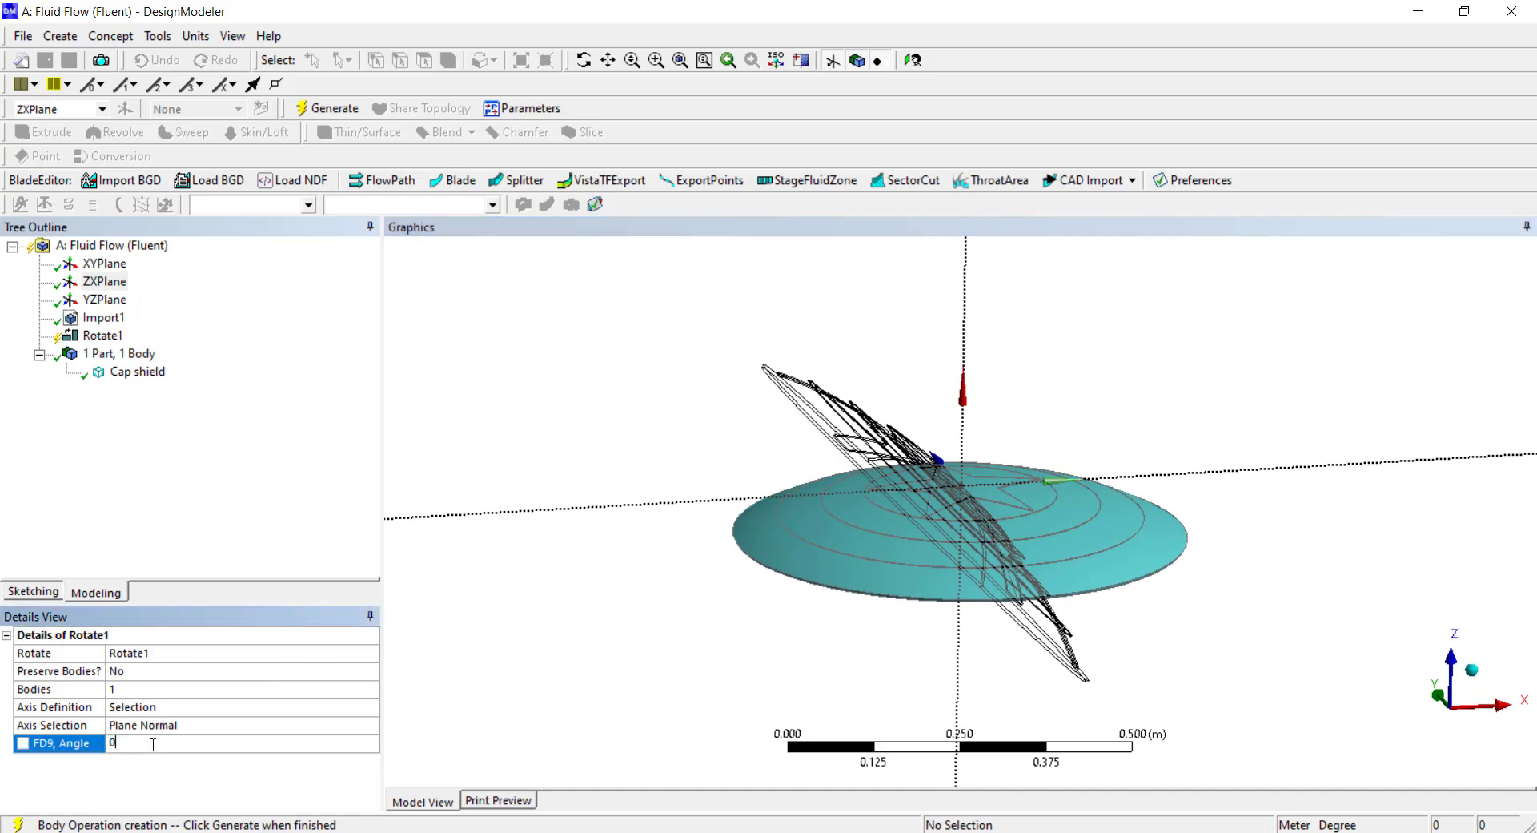
pyautogui.press('Return')
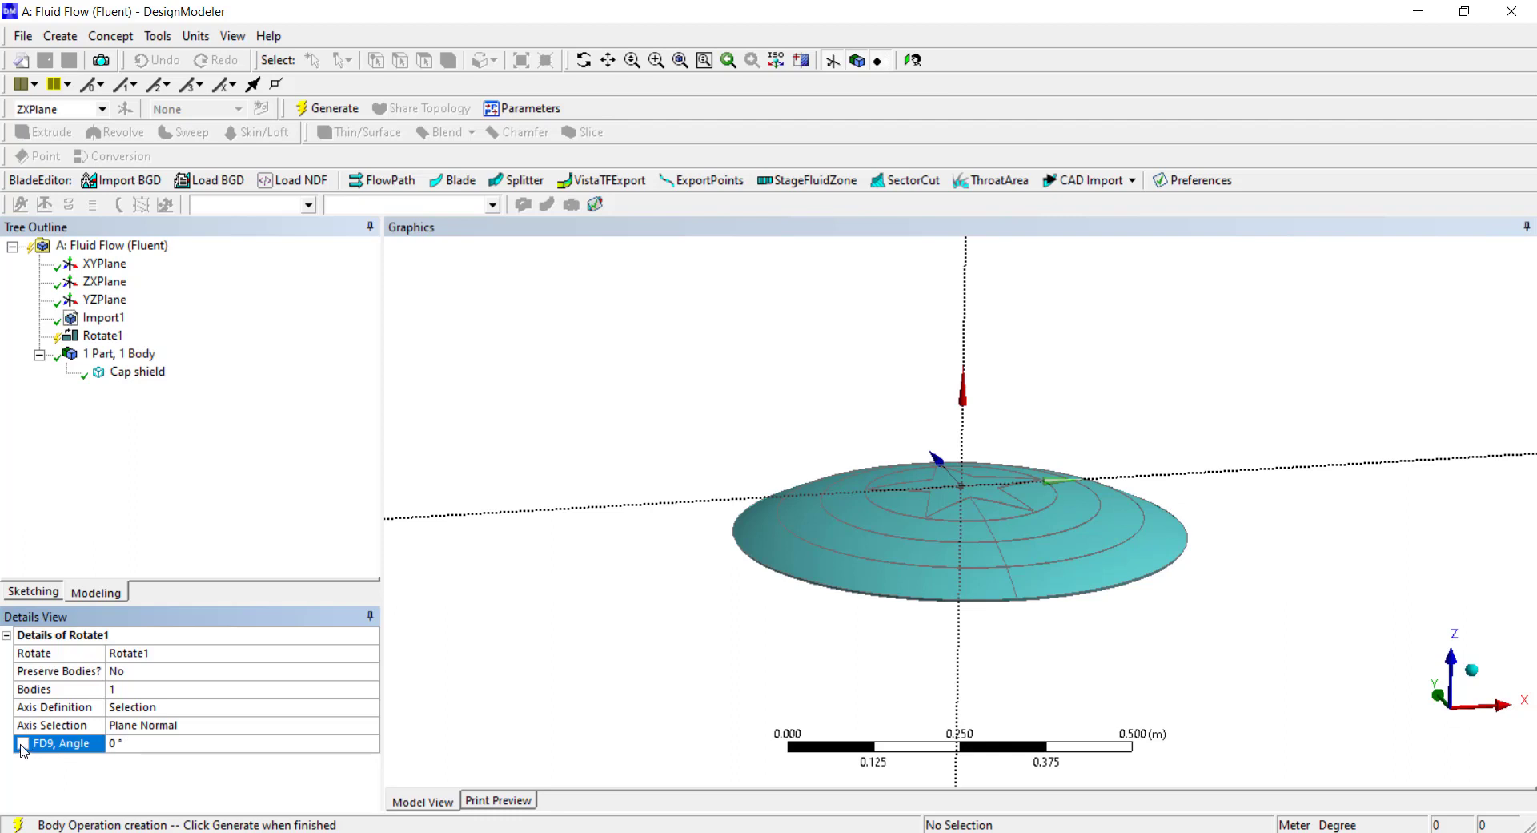
pyautogui.click(23, 749)
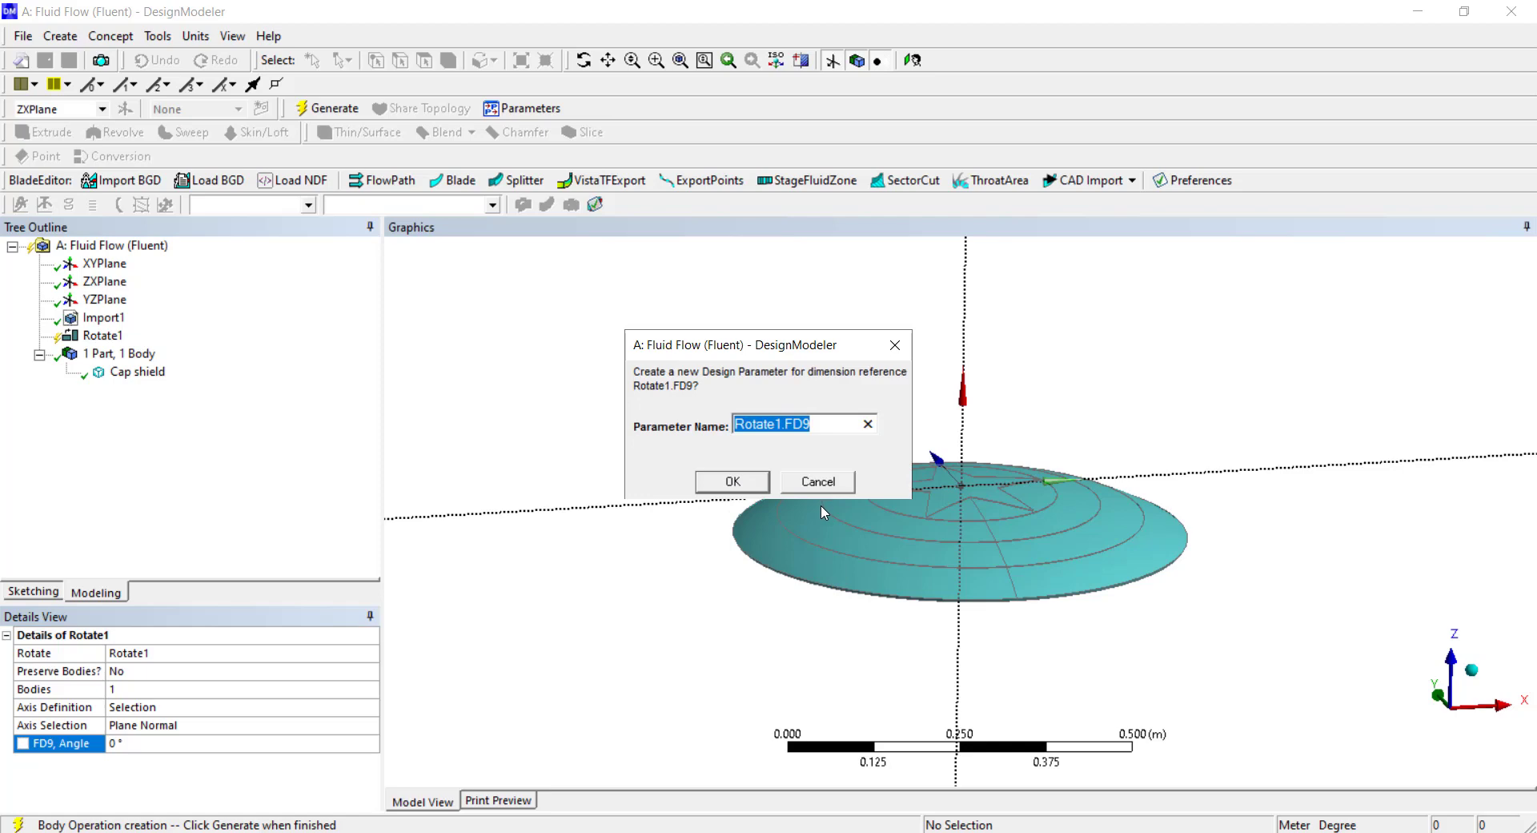
pyautogui.write('AOA')
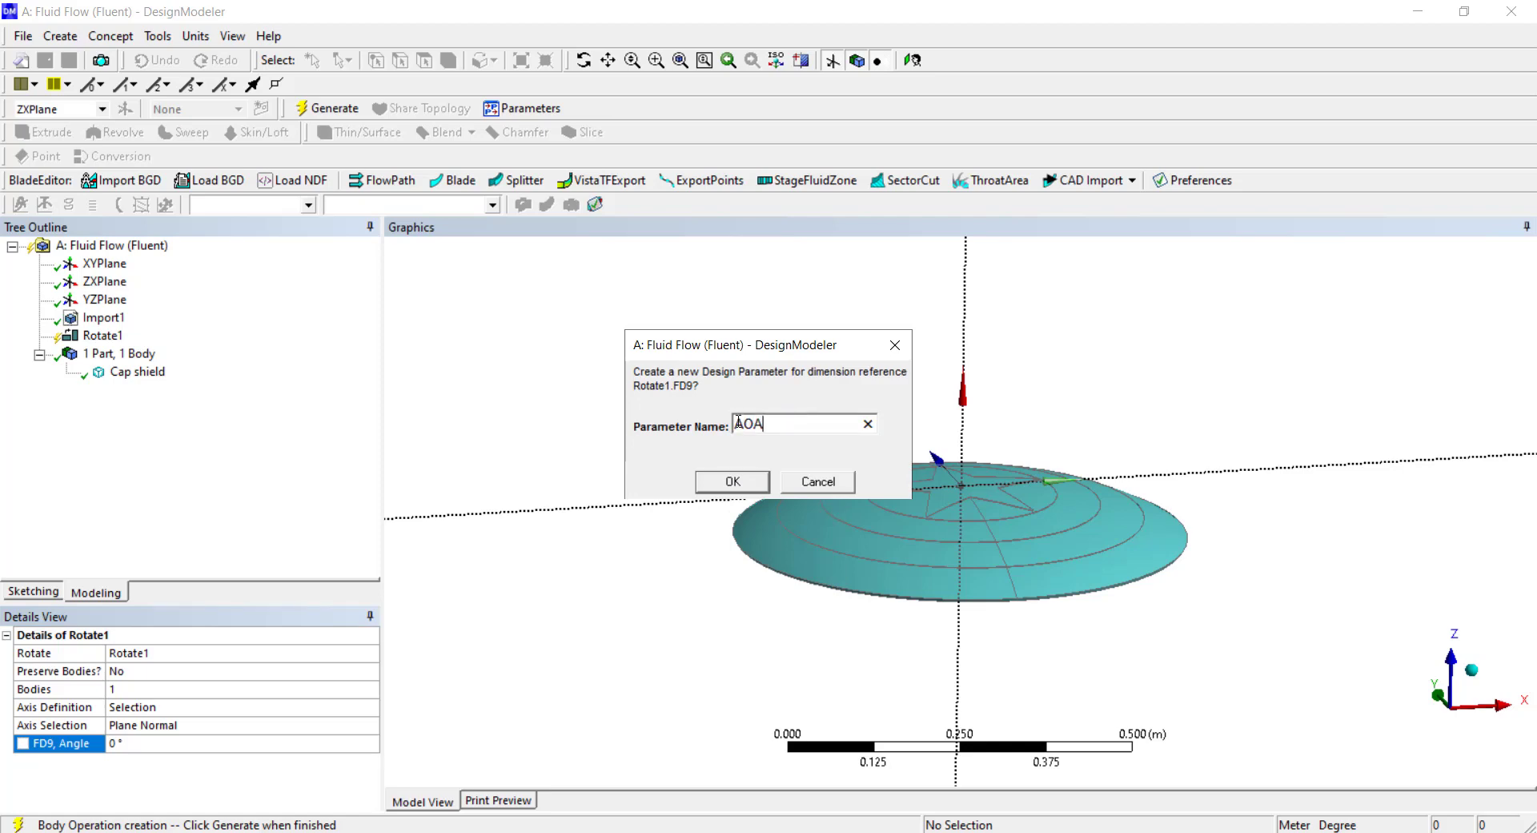
pyautogui.click(759, 488)
# Switch to Workbench, check the AOA input parameter in the system's parameters, and return to DesignModeler.
pyautogui.click(903, 824)
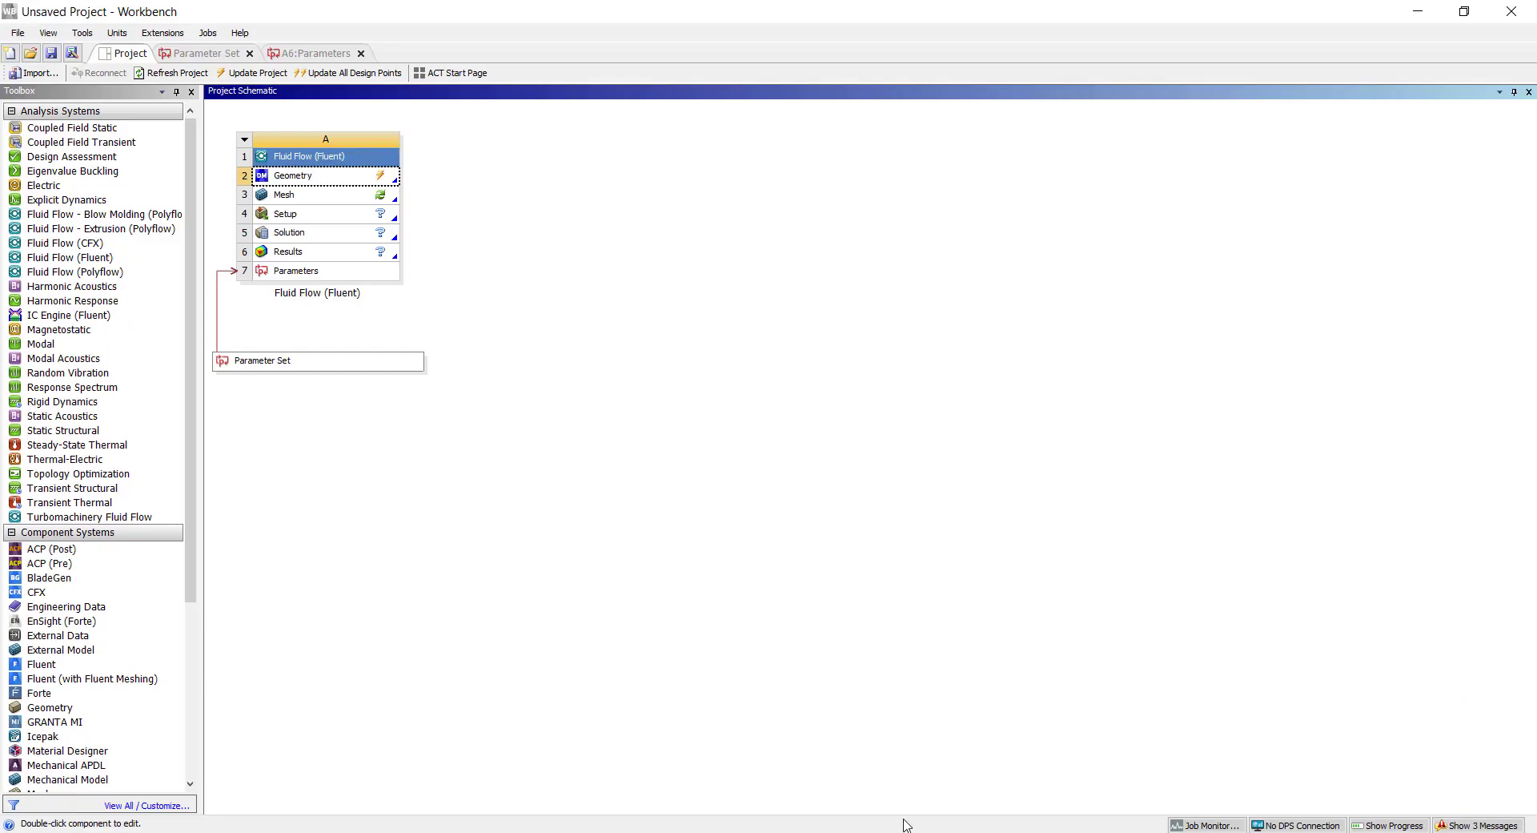
pyautogui.doubleClick(335, 279)
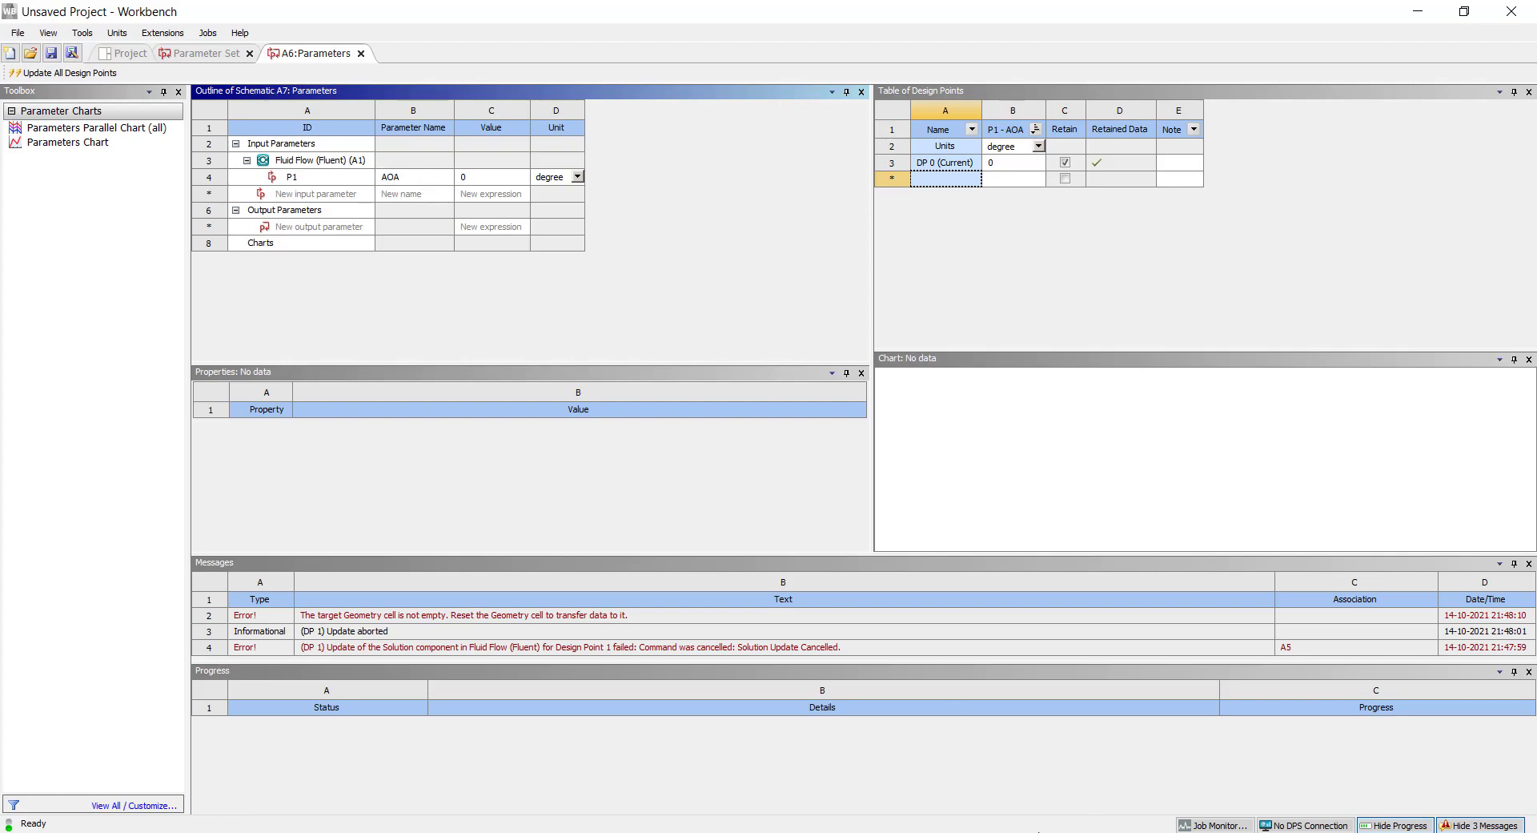
pyautogui.click(1039, 832)
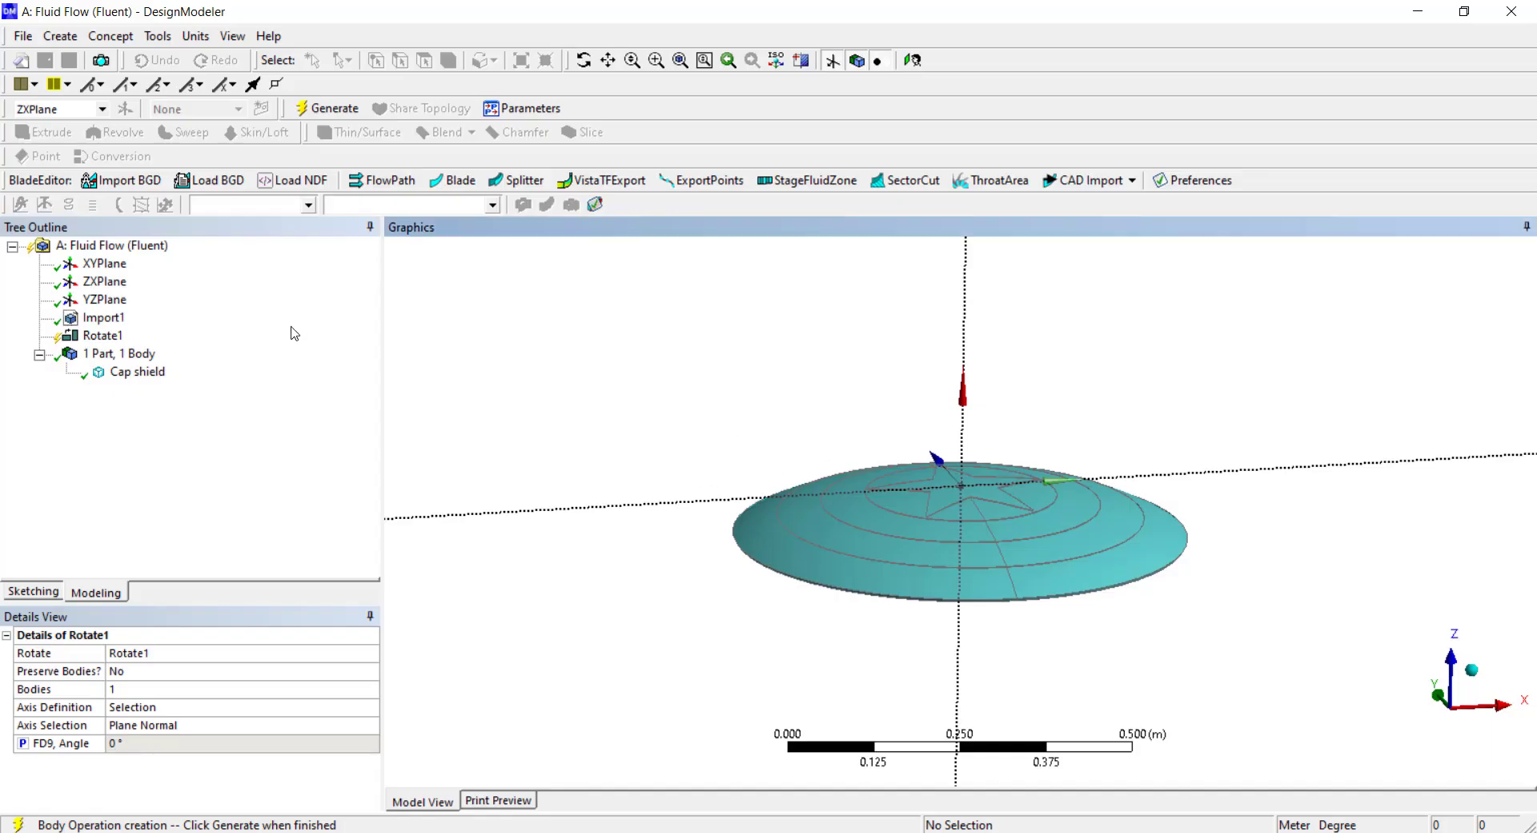
# Generate the Rotate1 feature on the shield.
pyautogui.click(99, 336)
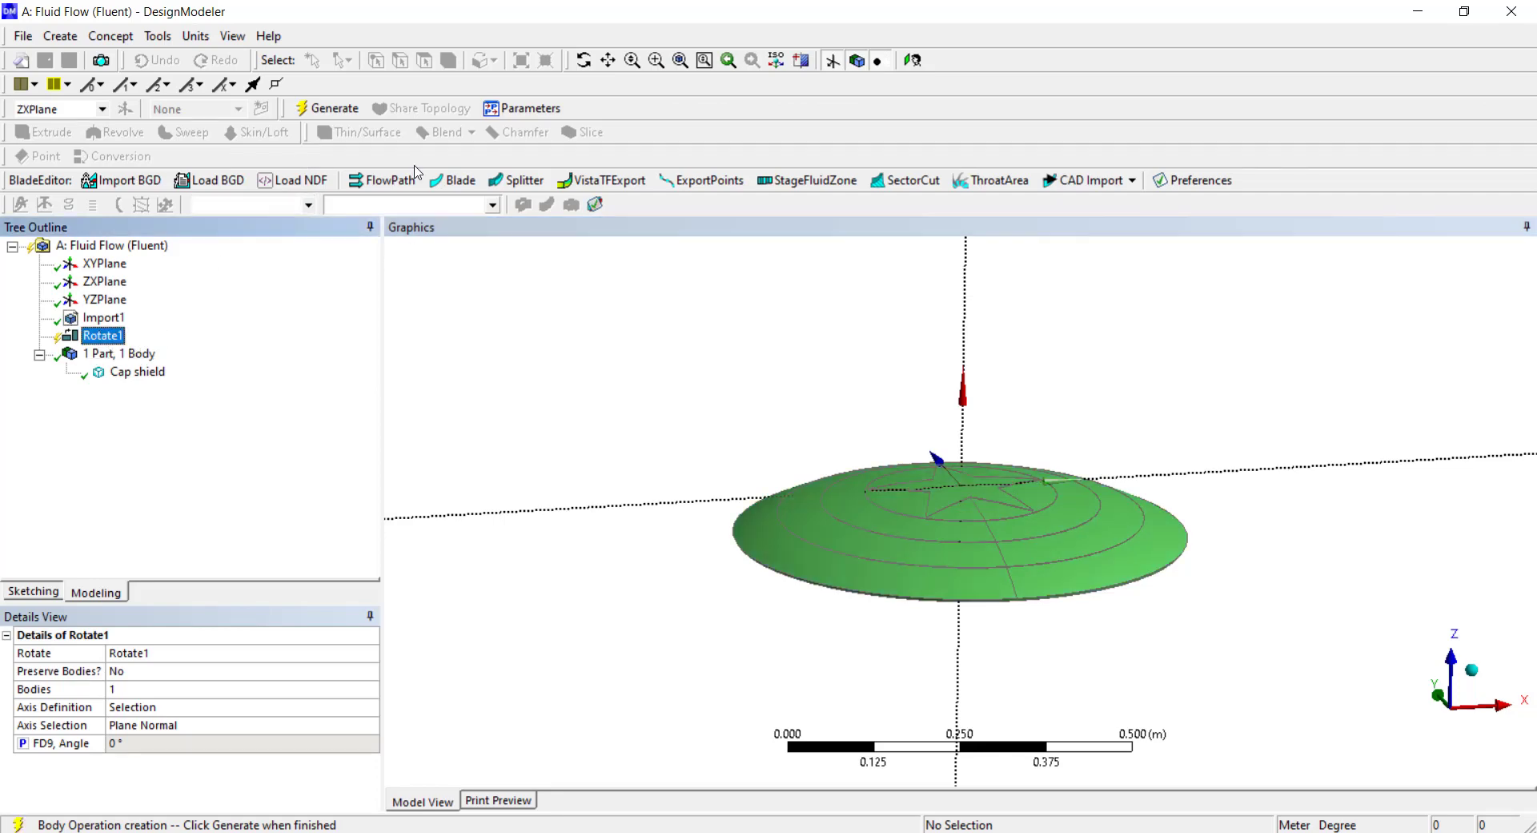
pyautogui.click(329, 109)
pyautogui.scroll(-3, 875, 409)
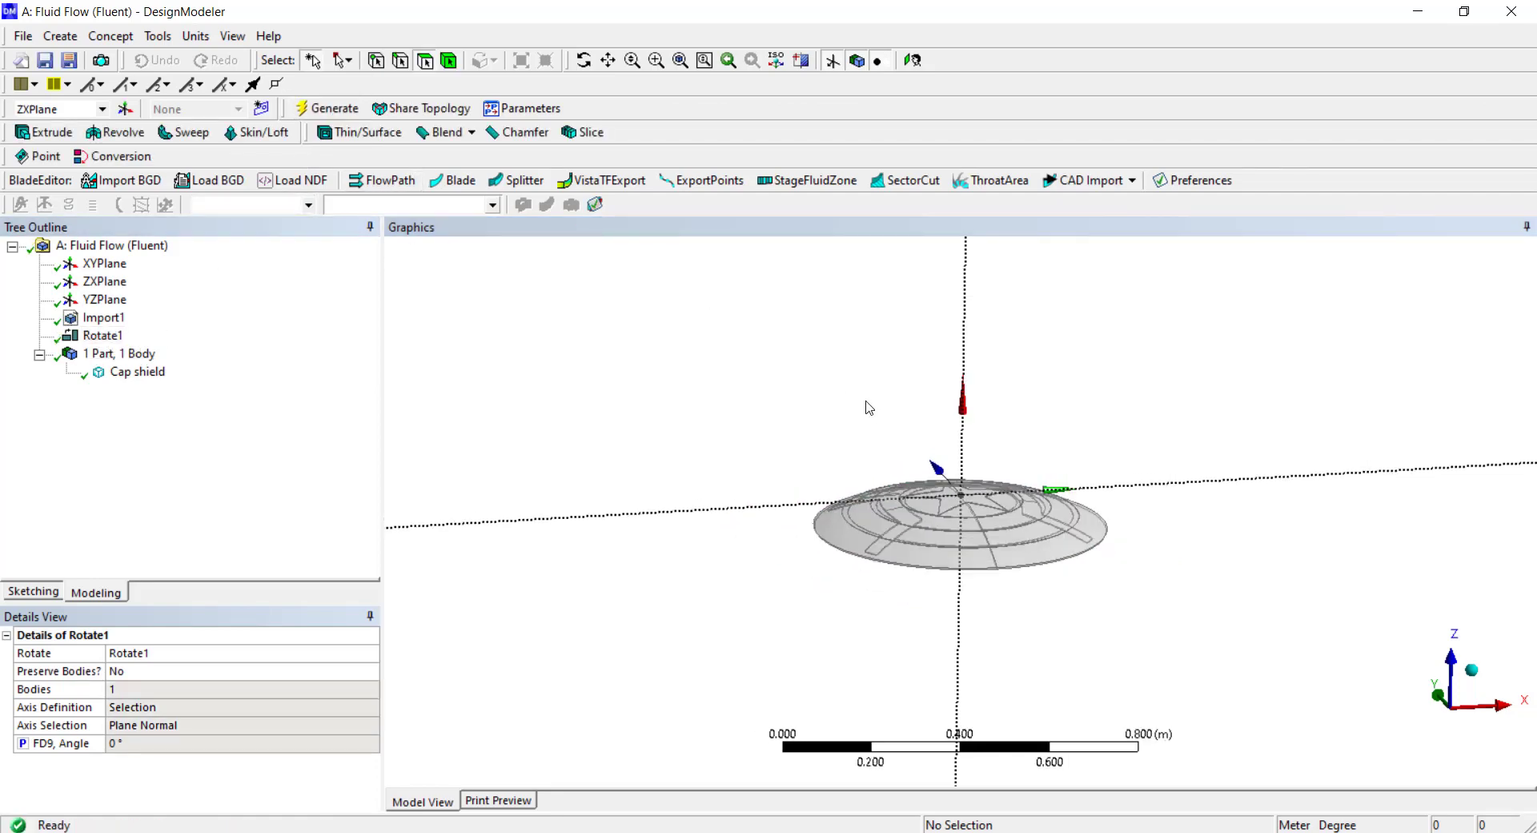
pyautogui.moveTo(852, 432); pyautogui.dragTo(1243, 344, button='middle')
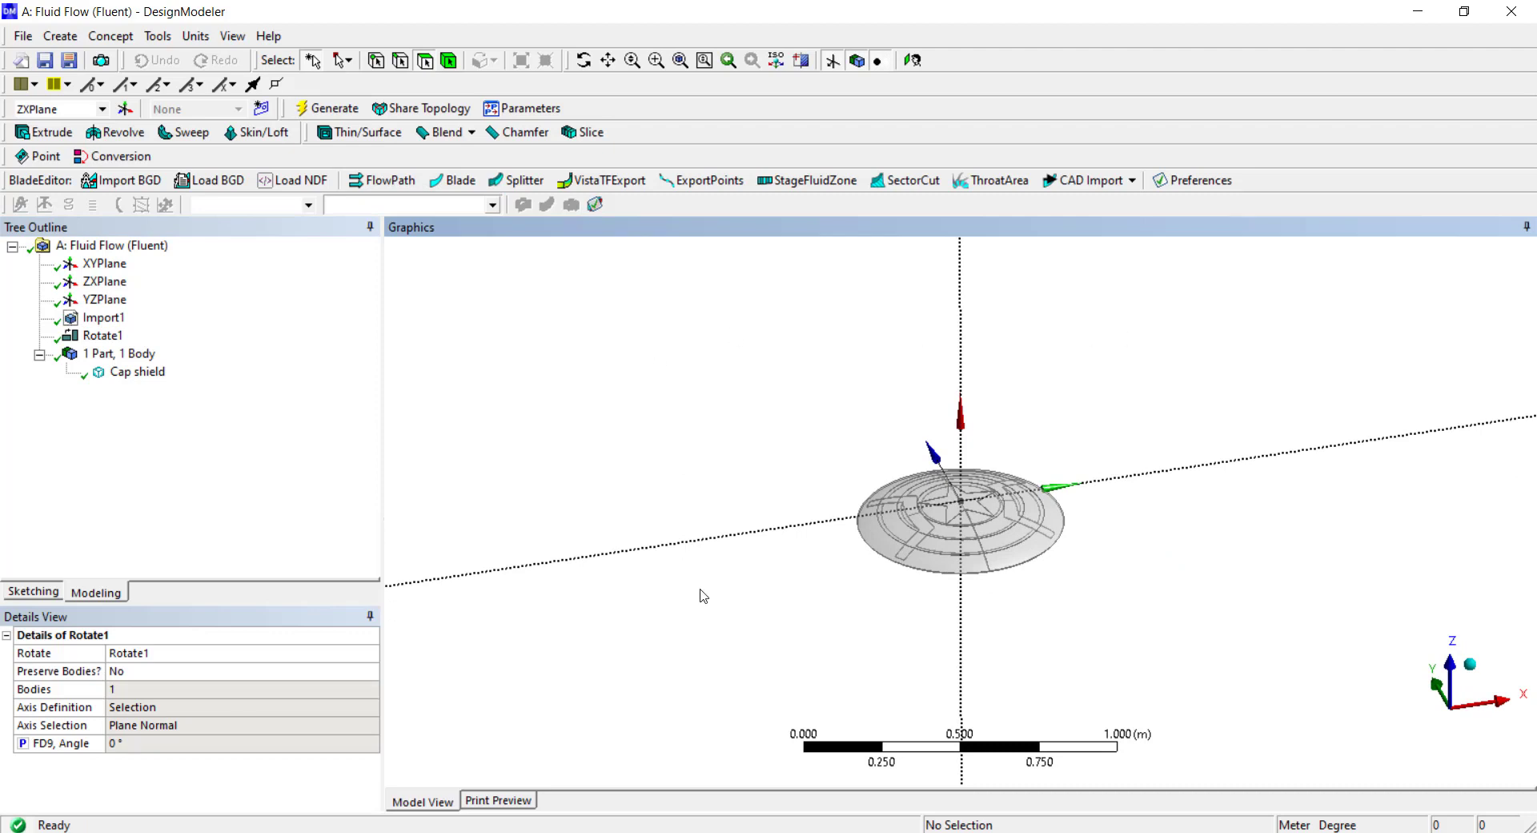
# Generate a box enclosure around the shield with non-uniform cushions of 2 m in the +X and -X directions.
pyautogui.click(157, 40)
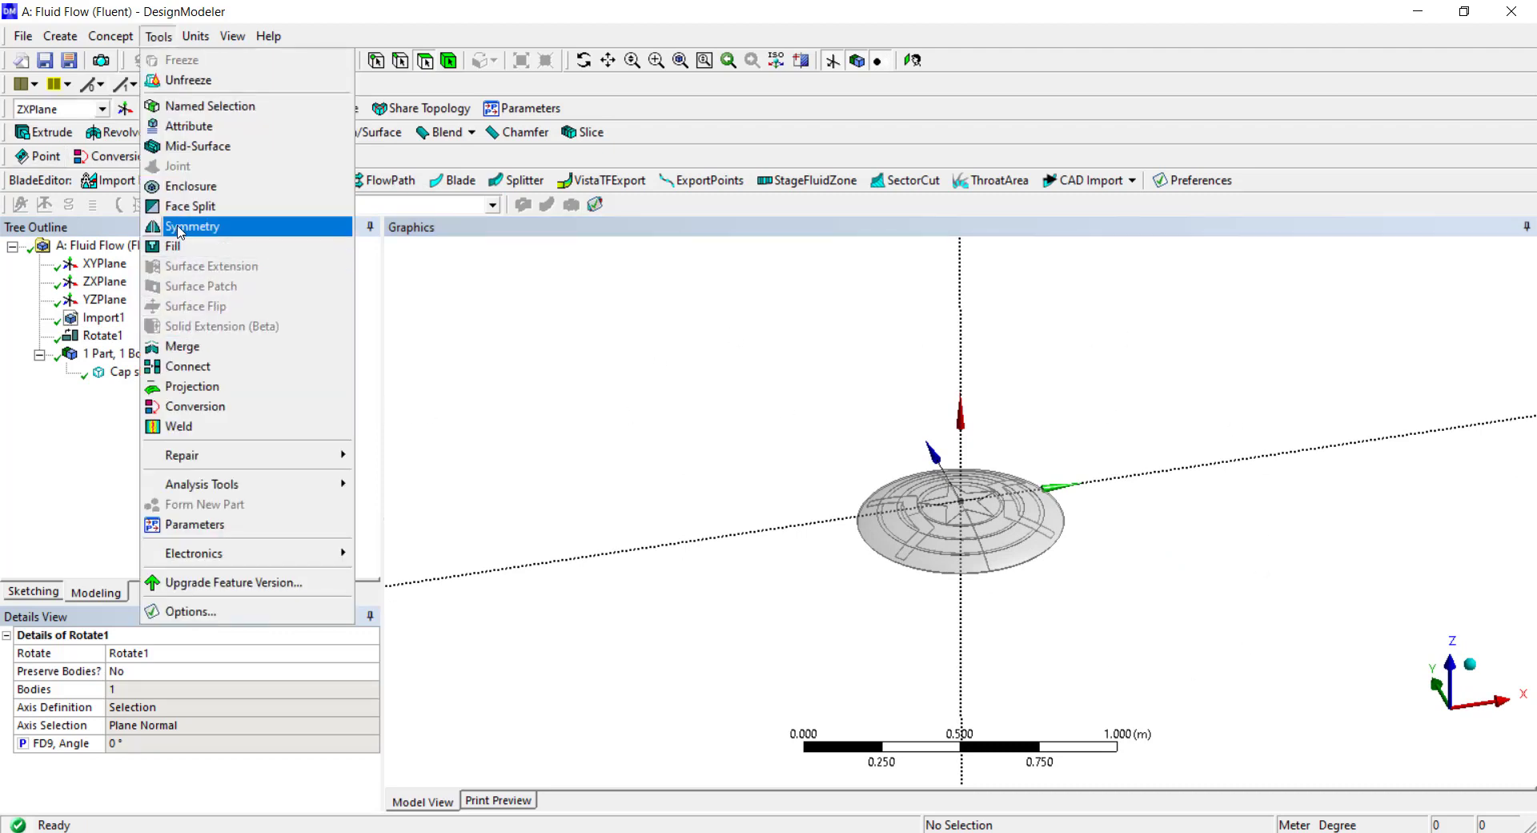
pyautogui.click(191, 186)
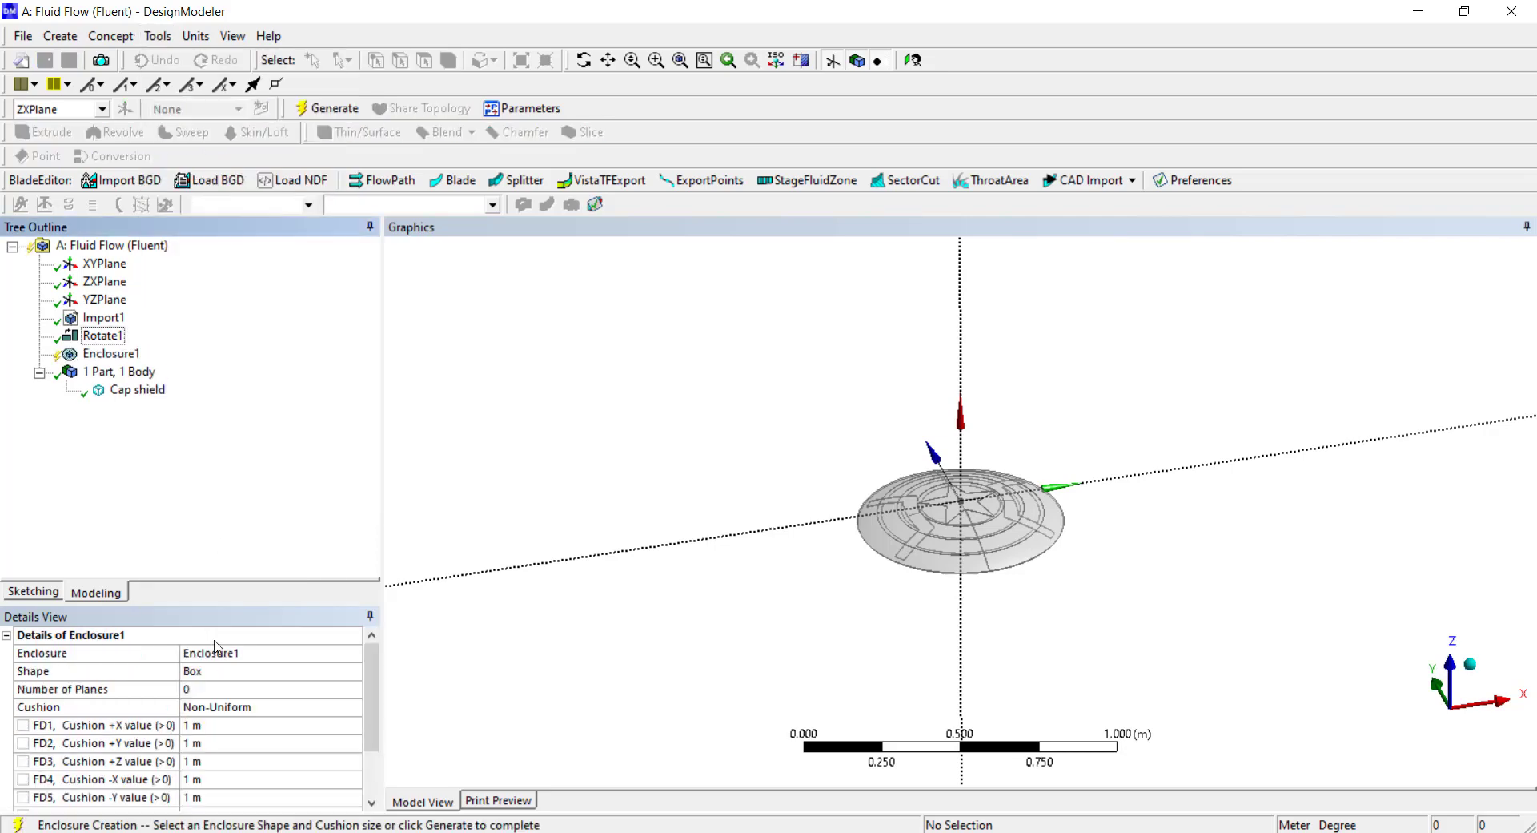
pyautogui.click(219, 727)
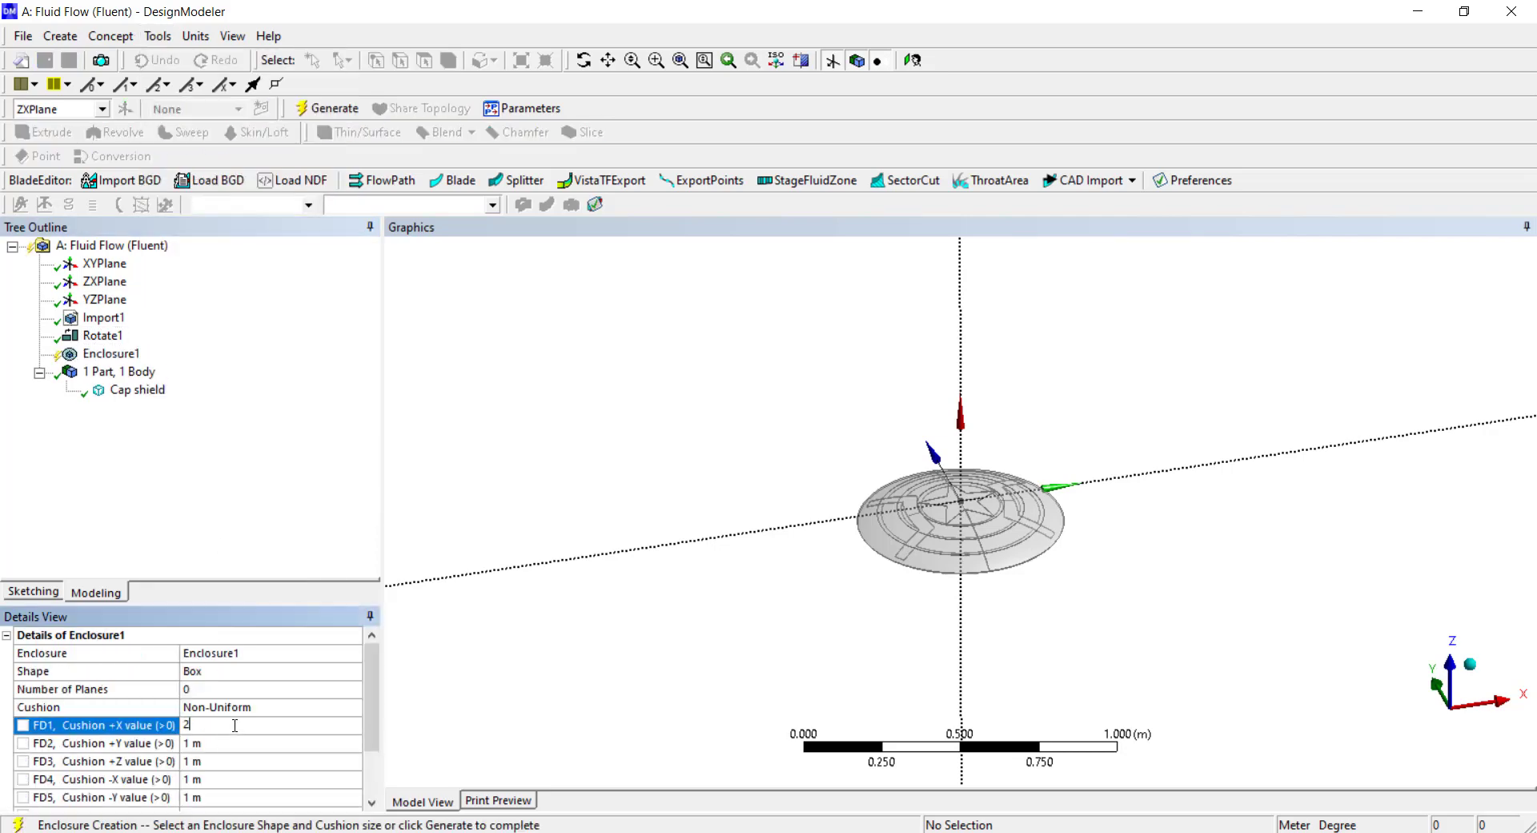
pyautogui.write('2')
pyautogui.click(236, 707)
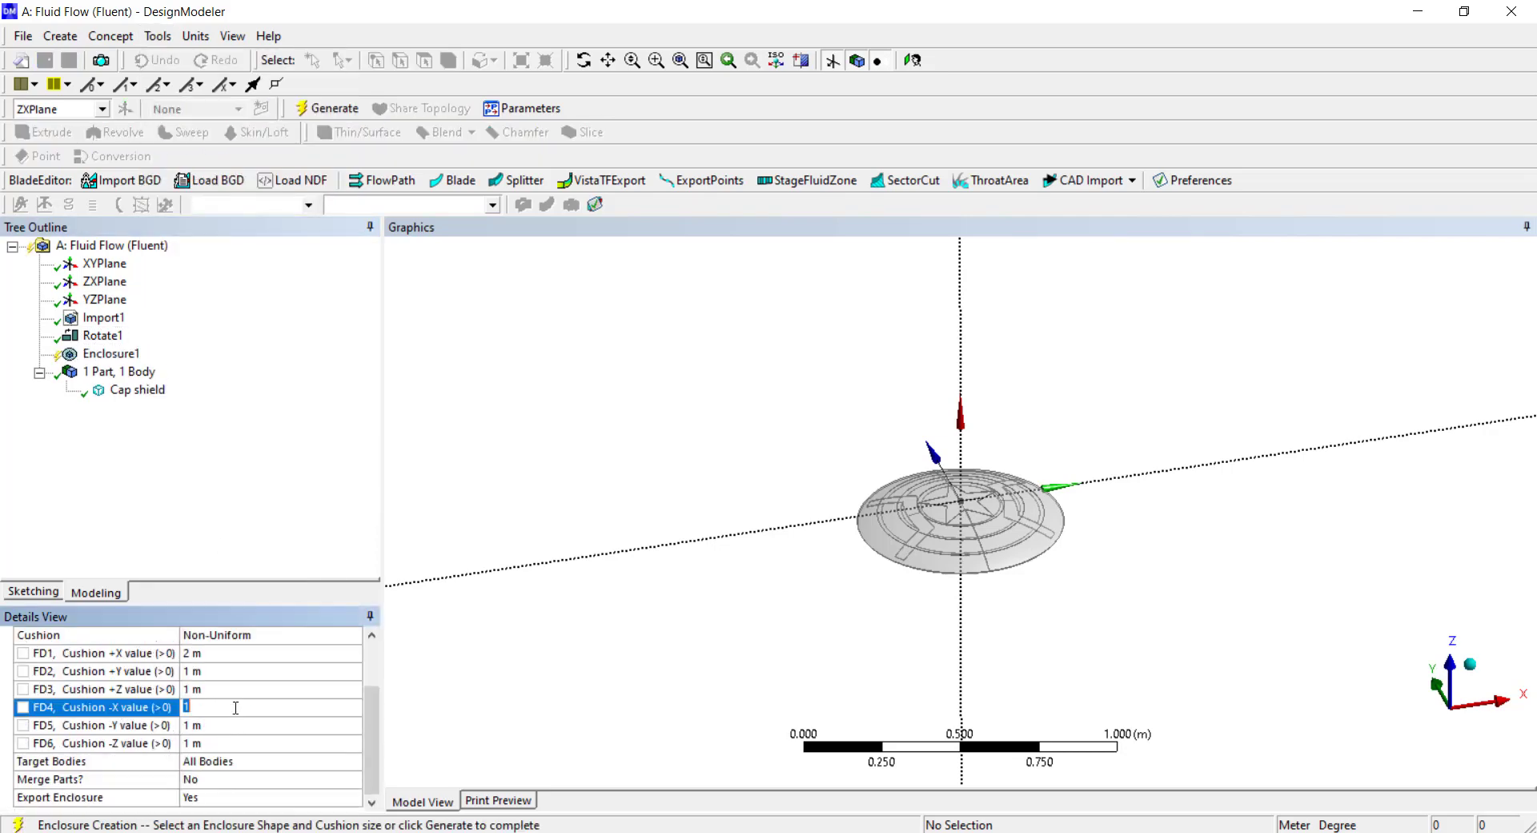
pyautogui.click(680, 698)
pyautogui.click(328, 108)
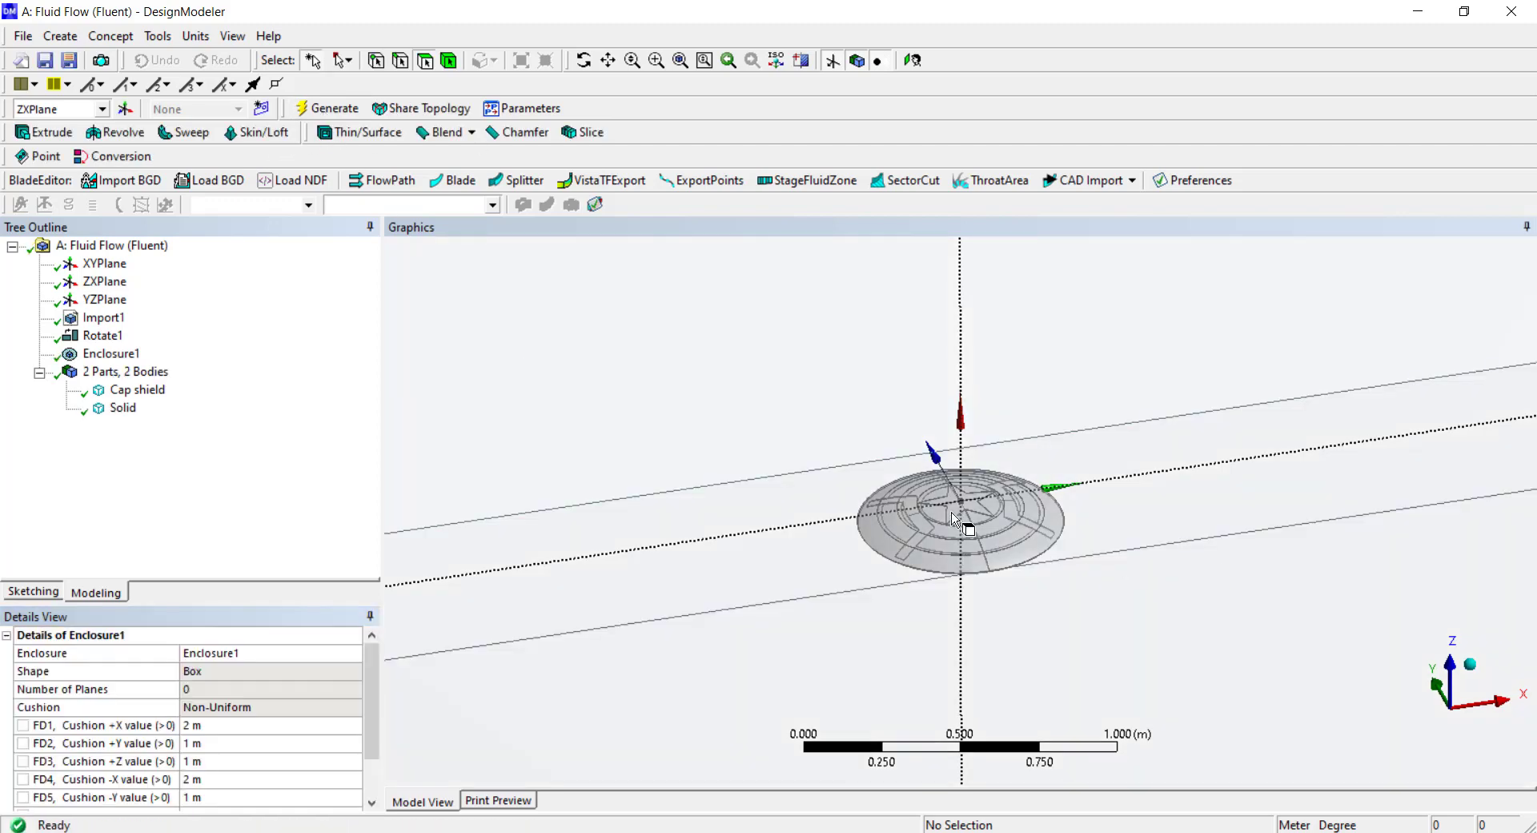
# Examine the box enclosure around the shield from several angles, checking its outer faces and the shield's position inside.
pyautogui.scroll(-5, 951, 513)
pyautogui.moveTo(934, 535); pyautogui.dragTo(915, 448, button='middle')
pyautogui.click(915, 448)
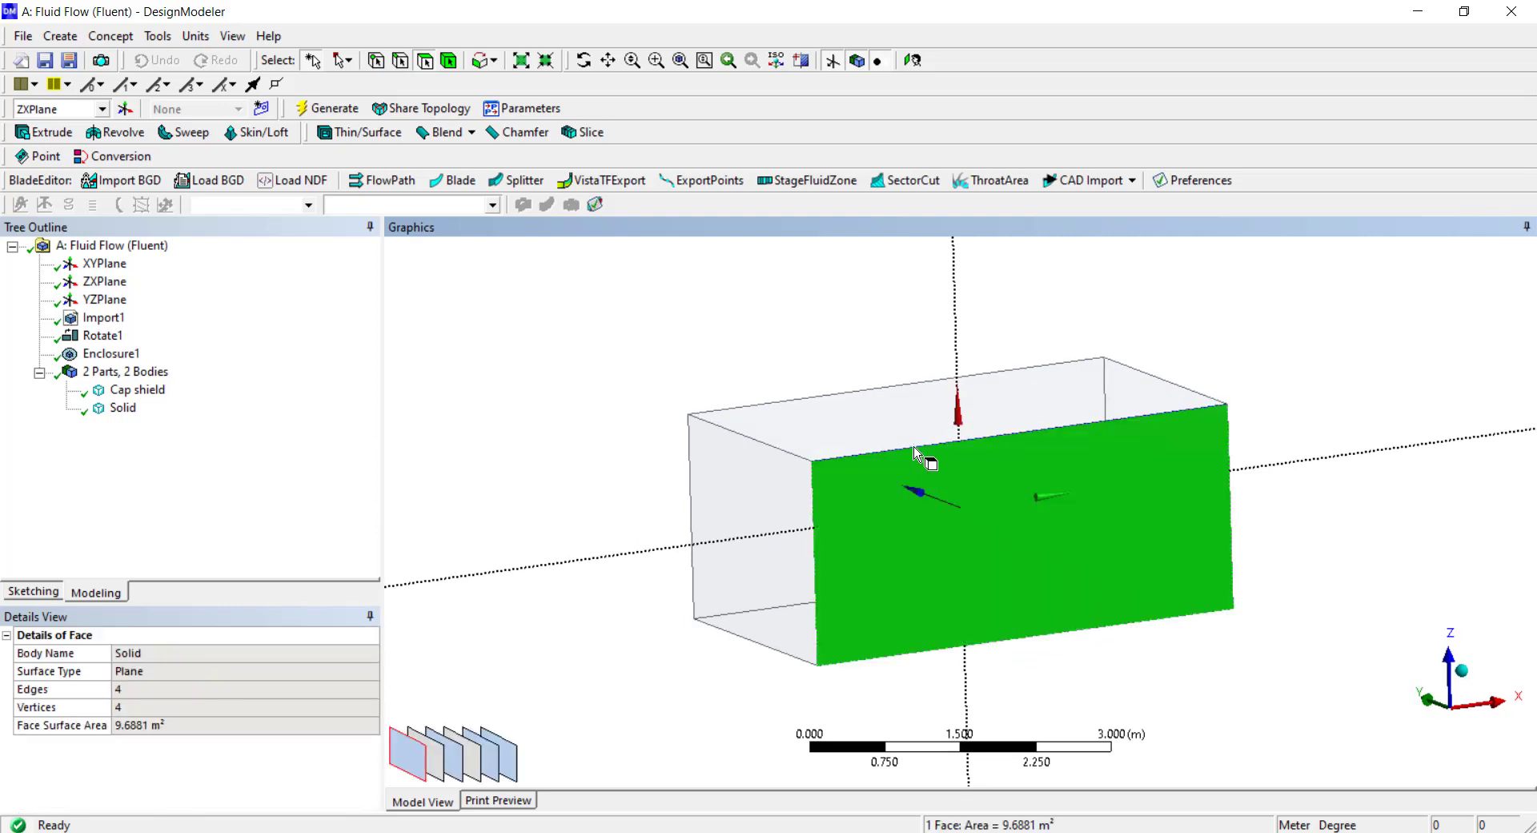
pyautogui.click(913, 444)
pyautogui.click(750, 499)
pyautogui.click(625, 431)
pyautogui.moveTo(1036, 584); pyautogui.dragTo(988, 584, button='middle')
pyautogui.scroll(3, 990, 524)
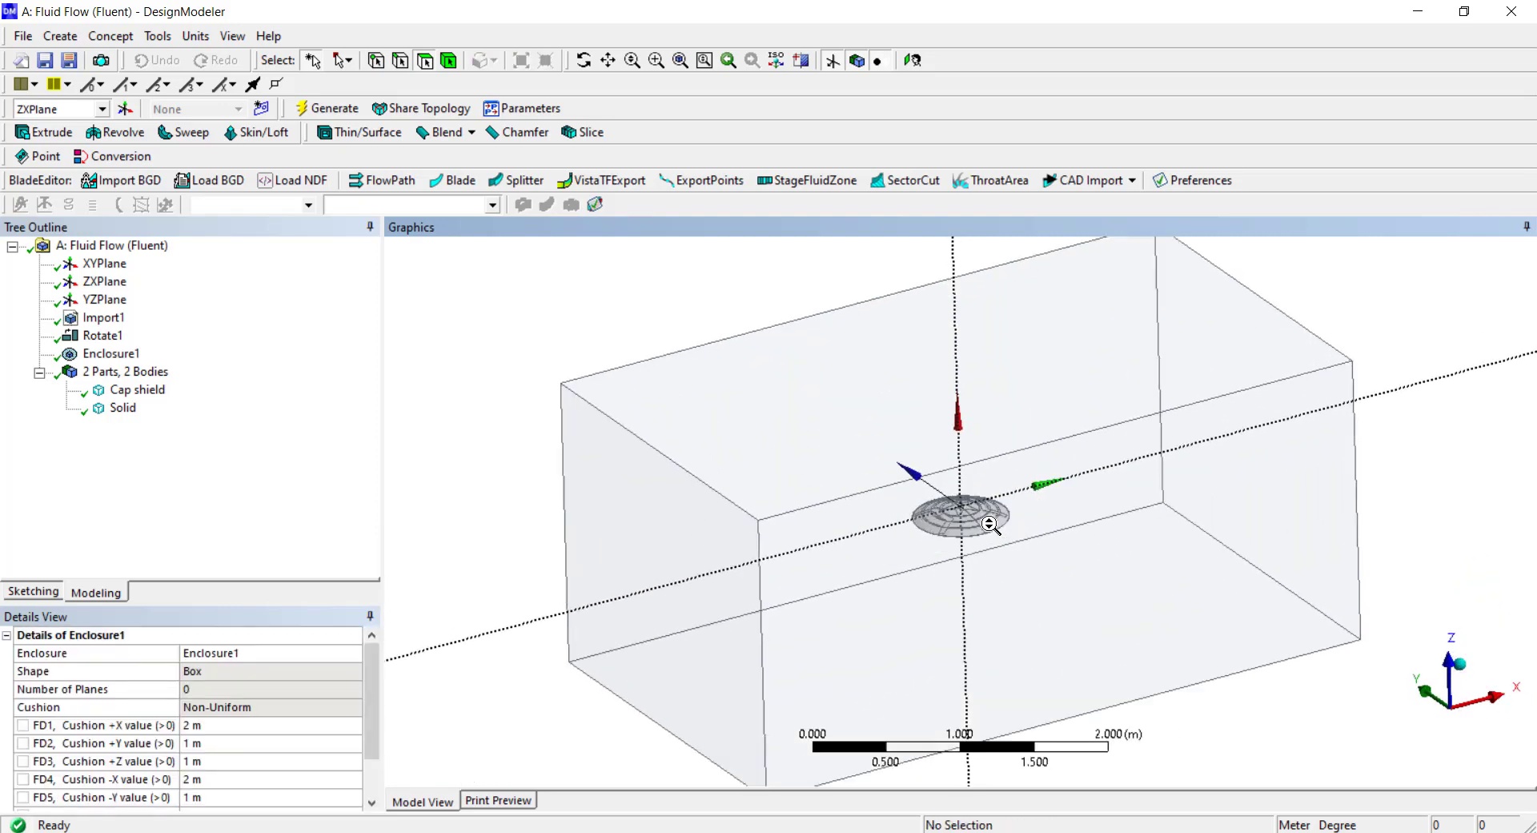
pyautogui.keyDown('ctrl'); pyautogui.moveTo(968, 532); pyautogui.dragTo(965, 492, button='middle'); pyautogui.keyUp('ctrl')
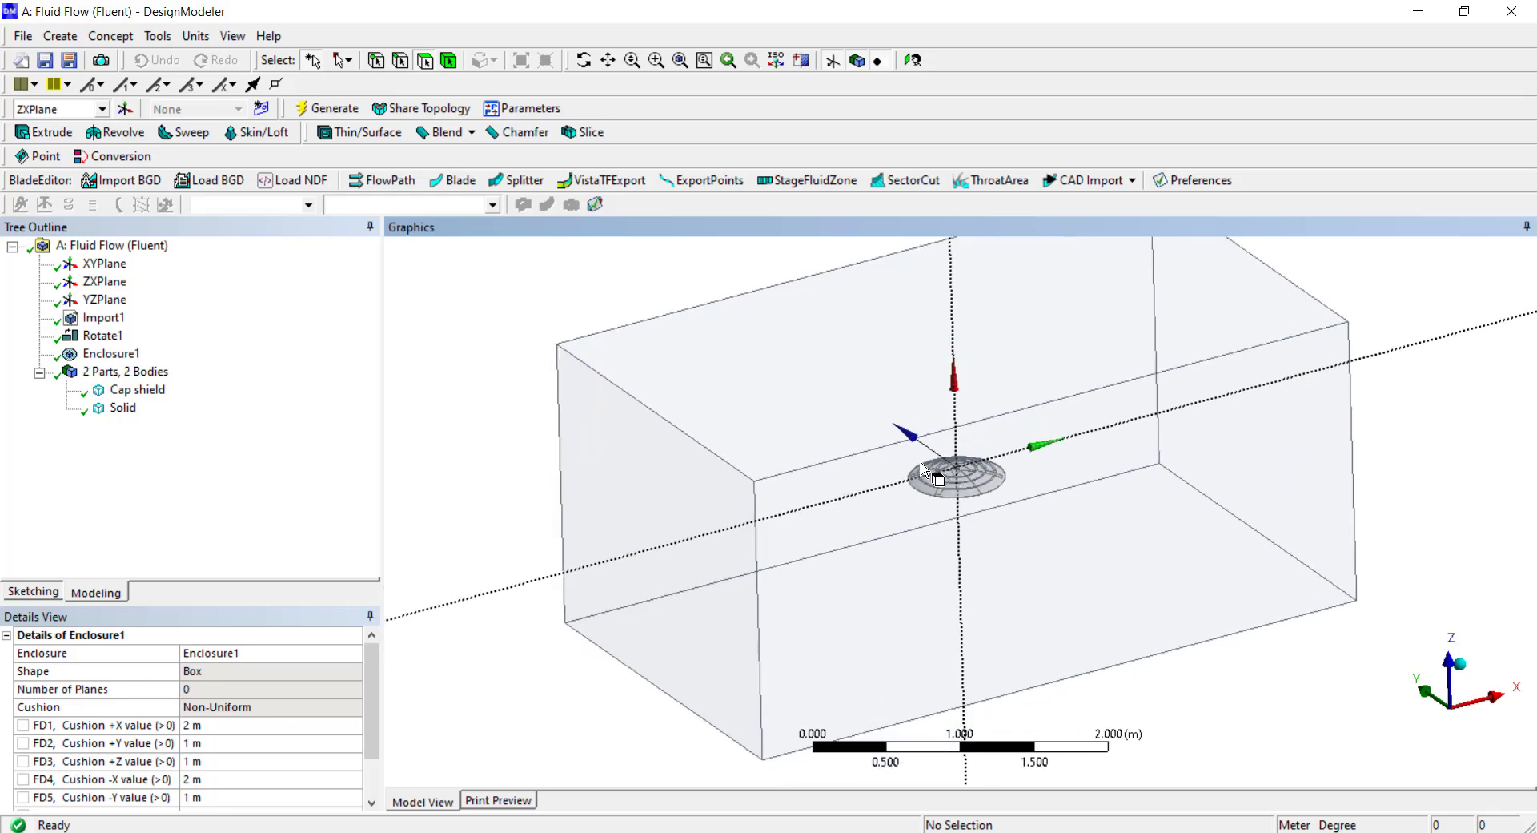
pyautogui.scroll(-2, 922, 471)
pyautogui.click(790, 514)
pyautogui.click(1040, 473)
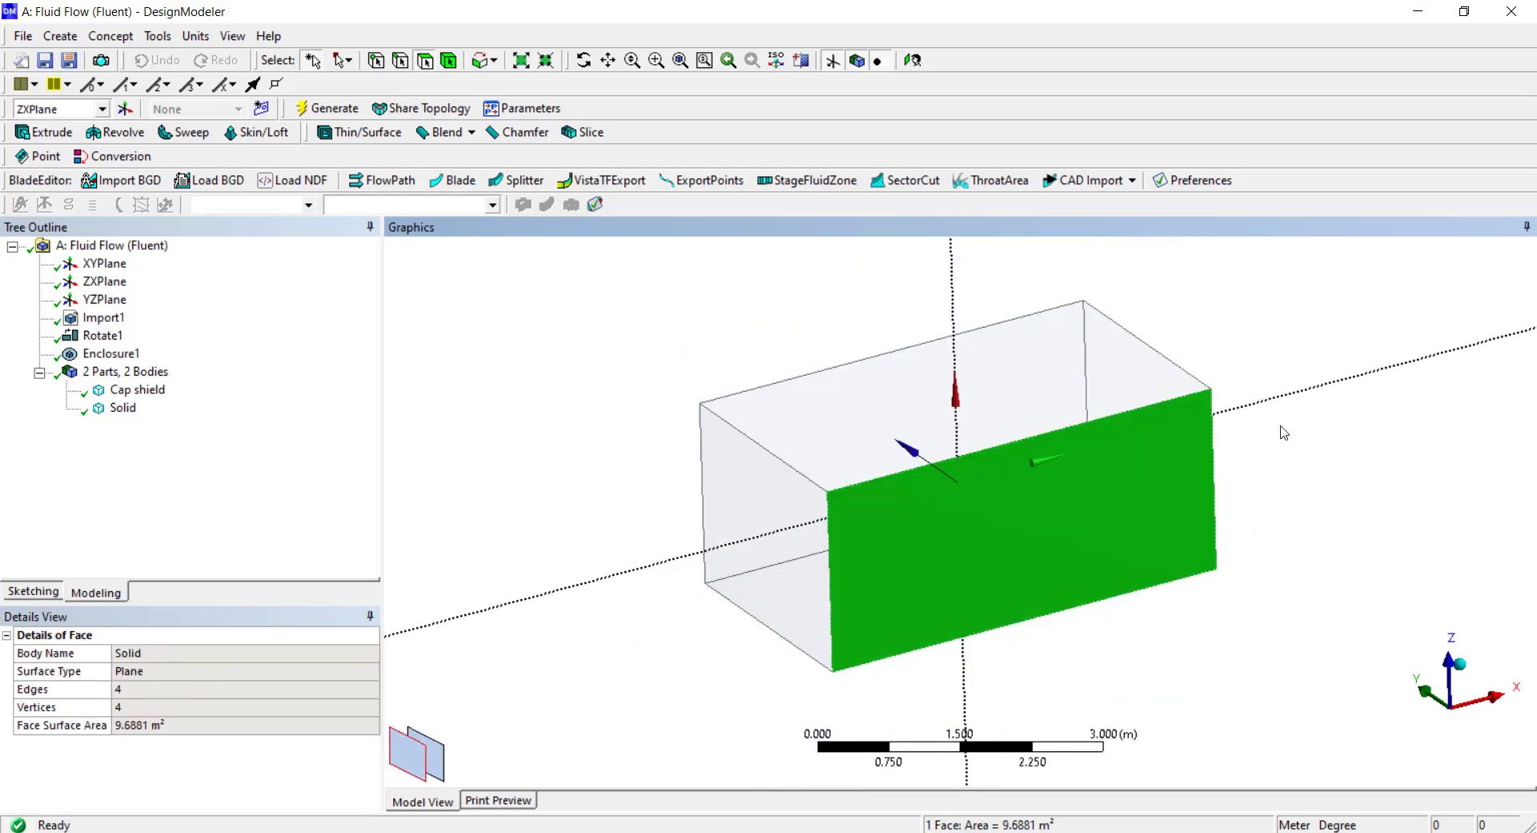
pyautogui.click(1249, 358)
# Create a Boolean feature with the Subtract operation and assign the enclosure's Solid as the target body.
pyautogui.click(57, 38)
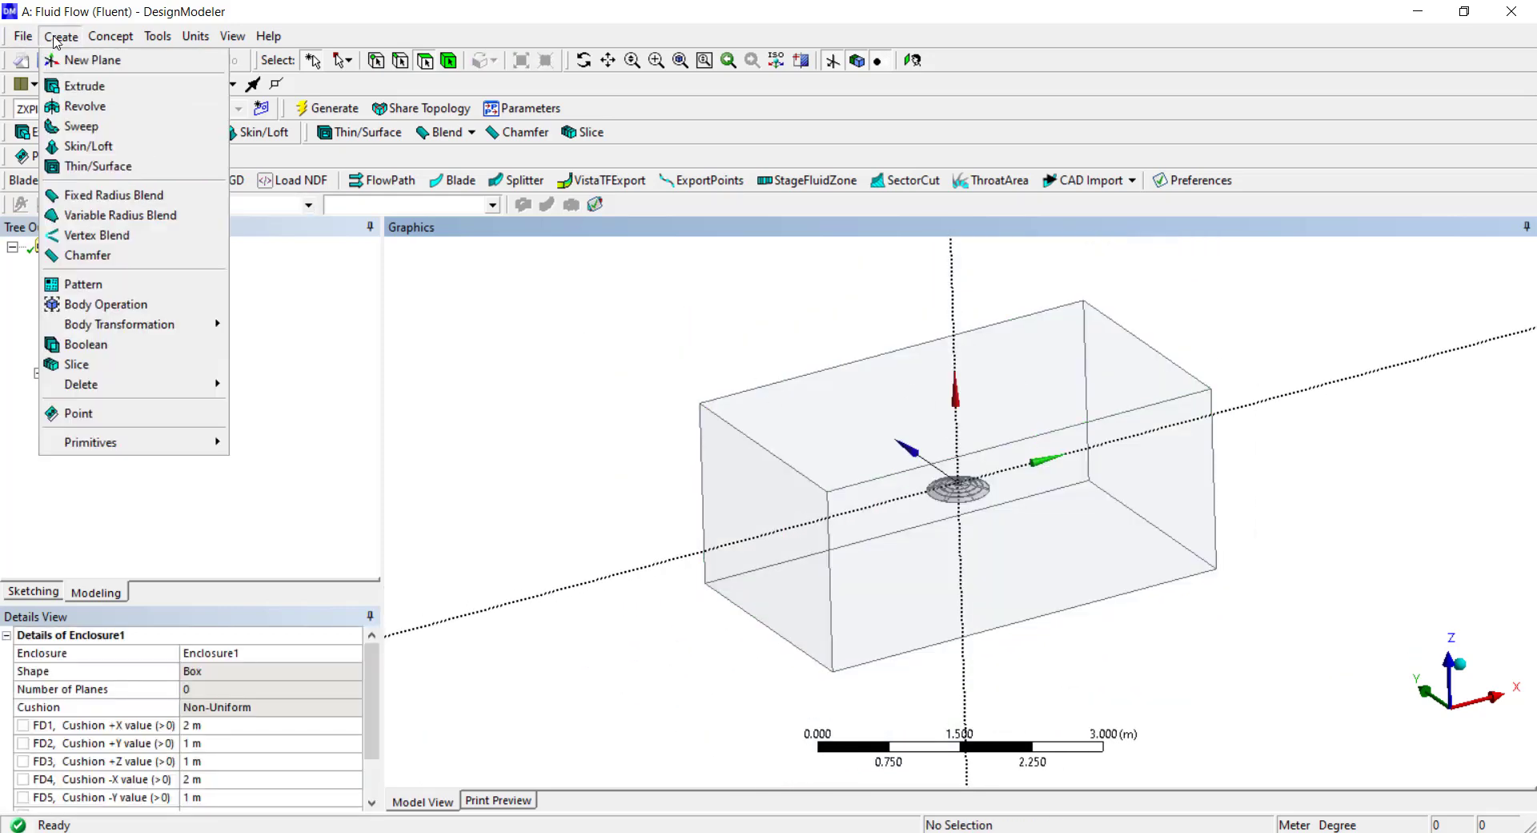
pyautogui.click(91, 346)
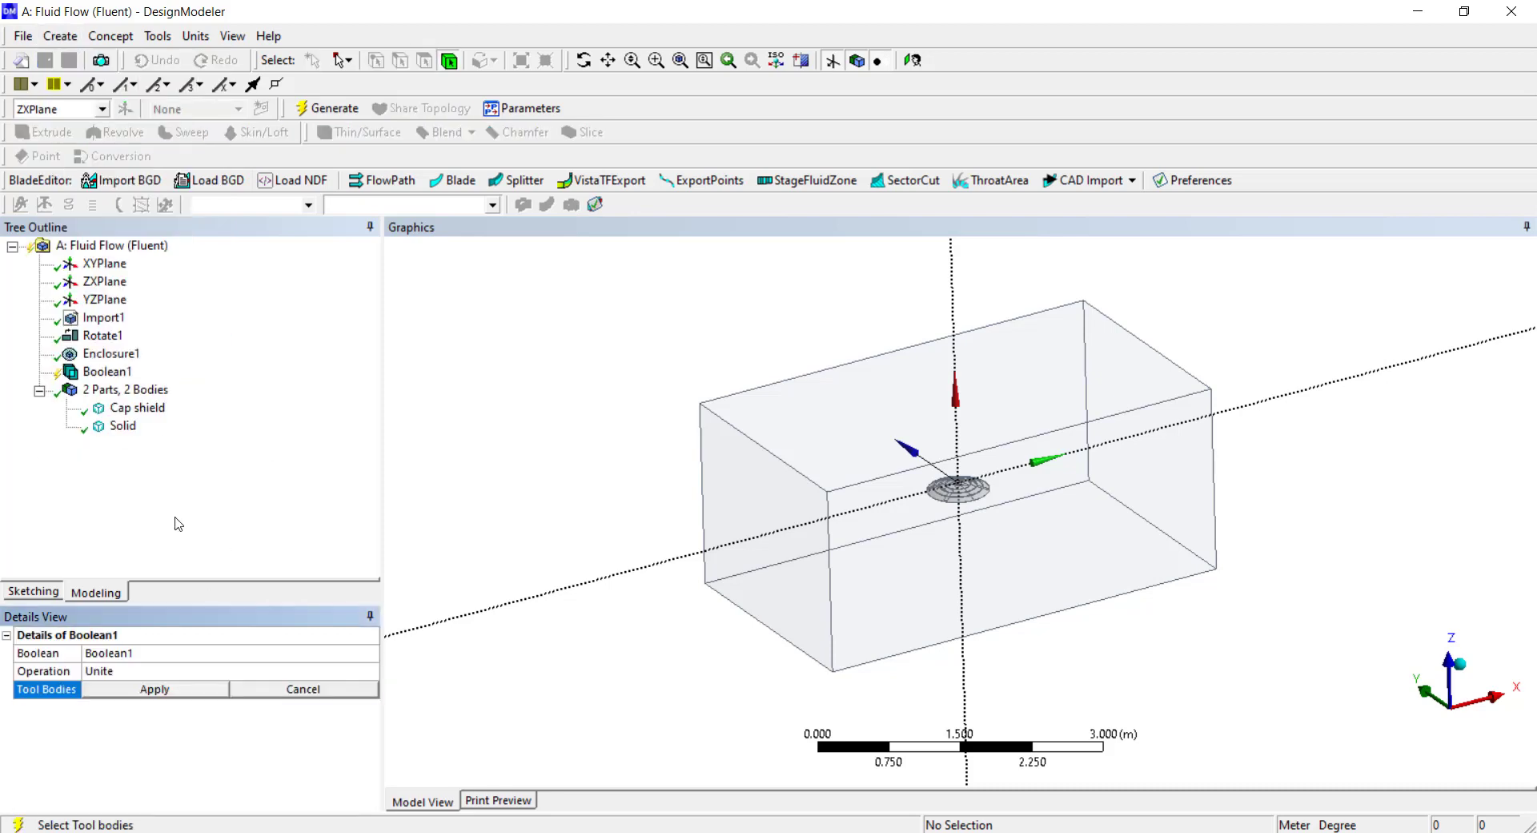
pyautogui.click(366, 671)
pyautogui.click(372, 671)
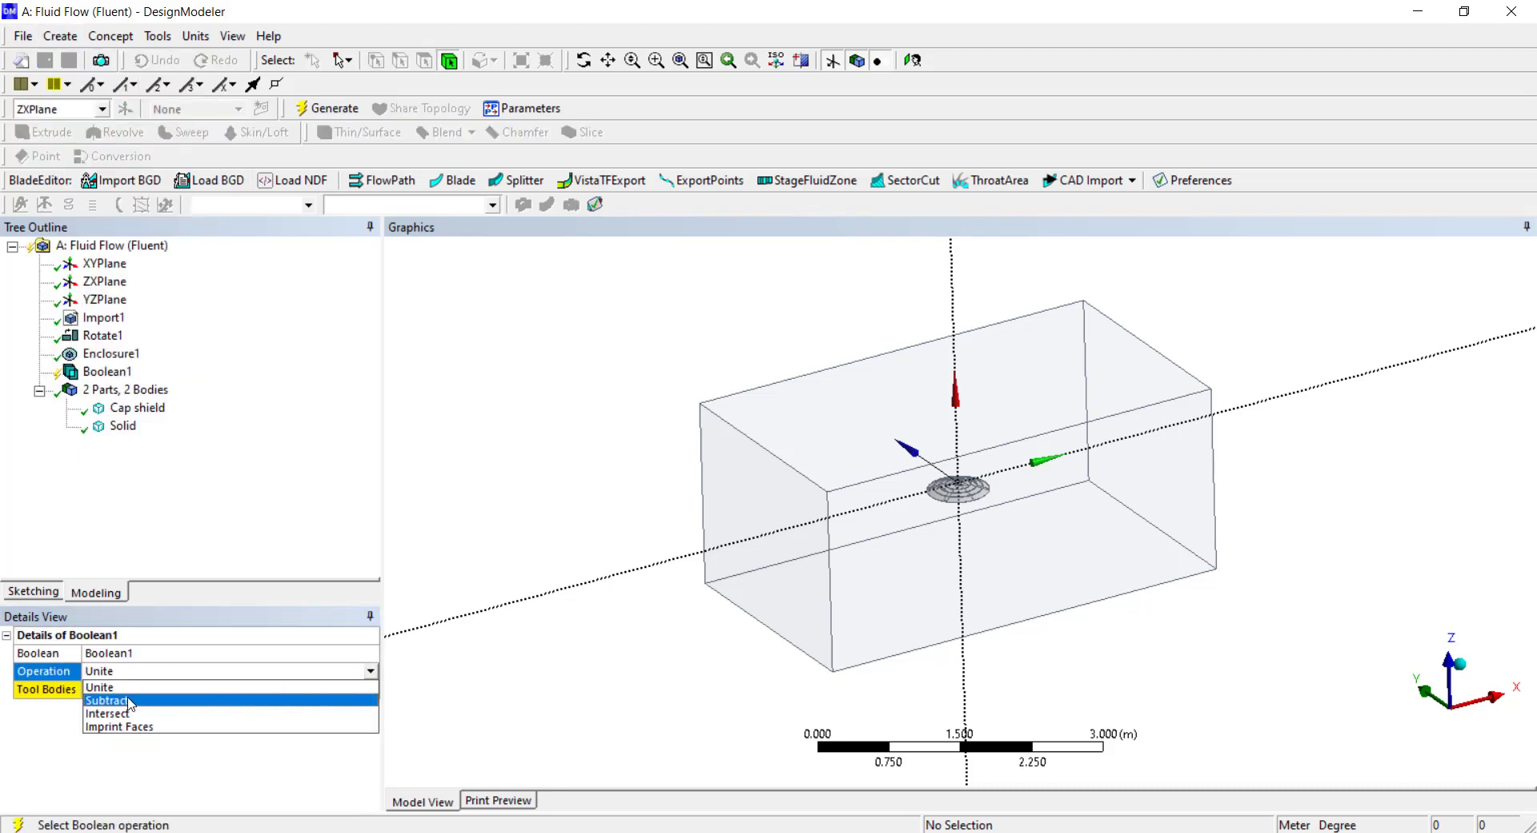
pyautogui.click(200, 687)
pyautogui.click(191, 690)
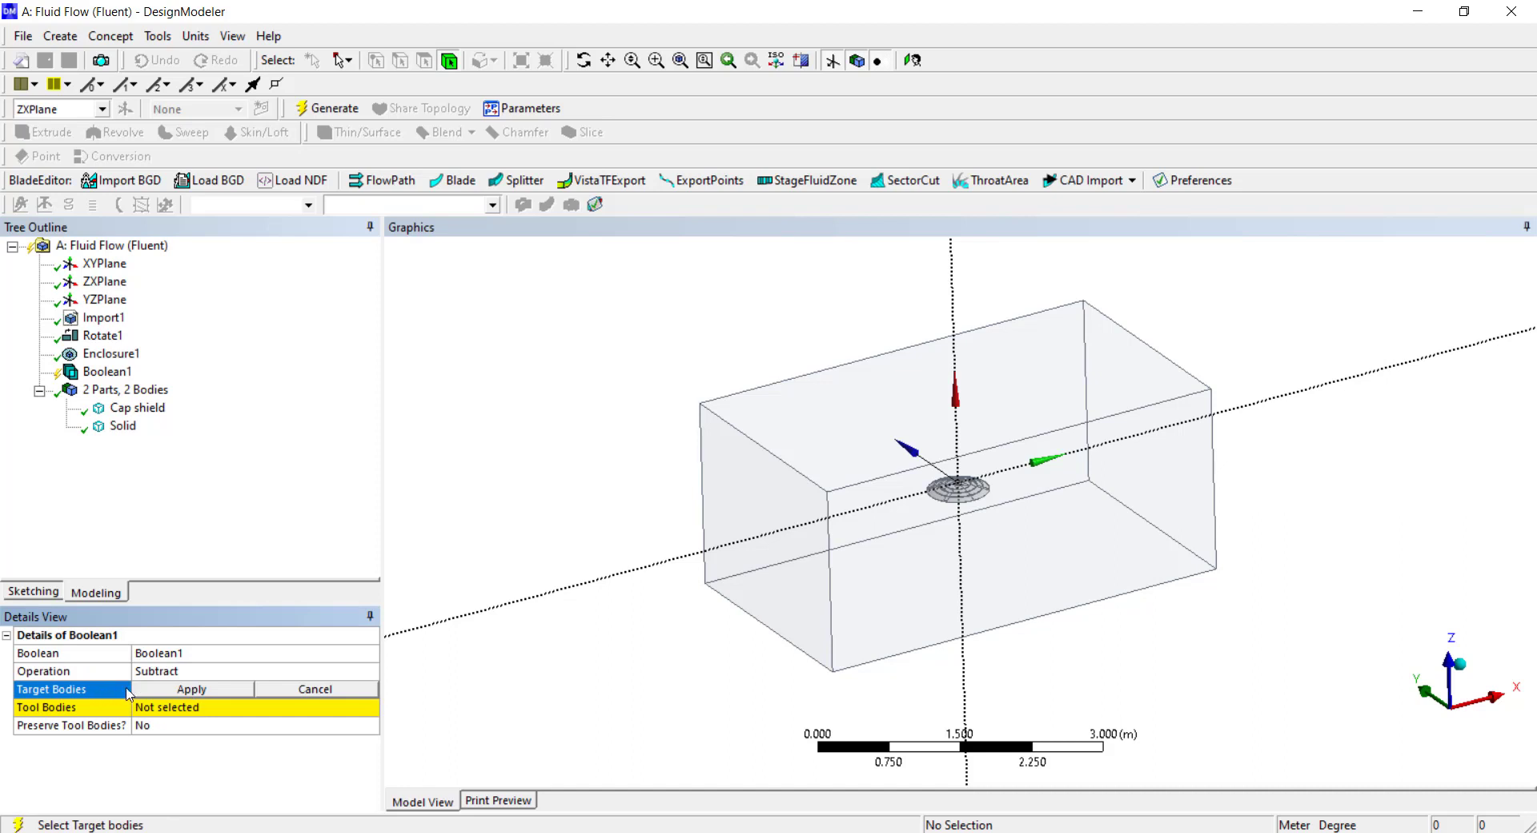
pyautogui.click(119, 426)
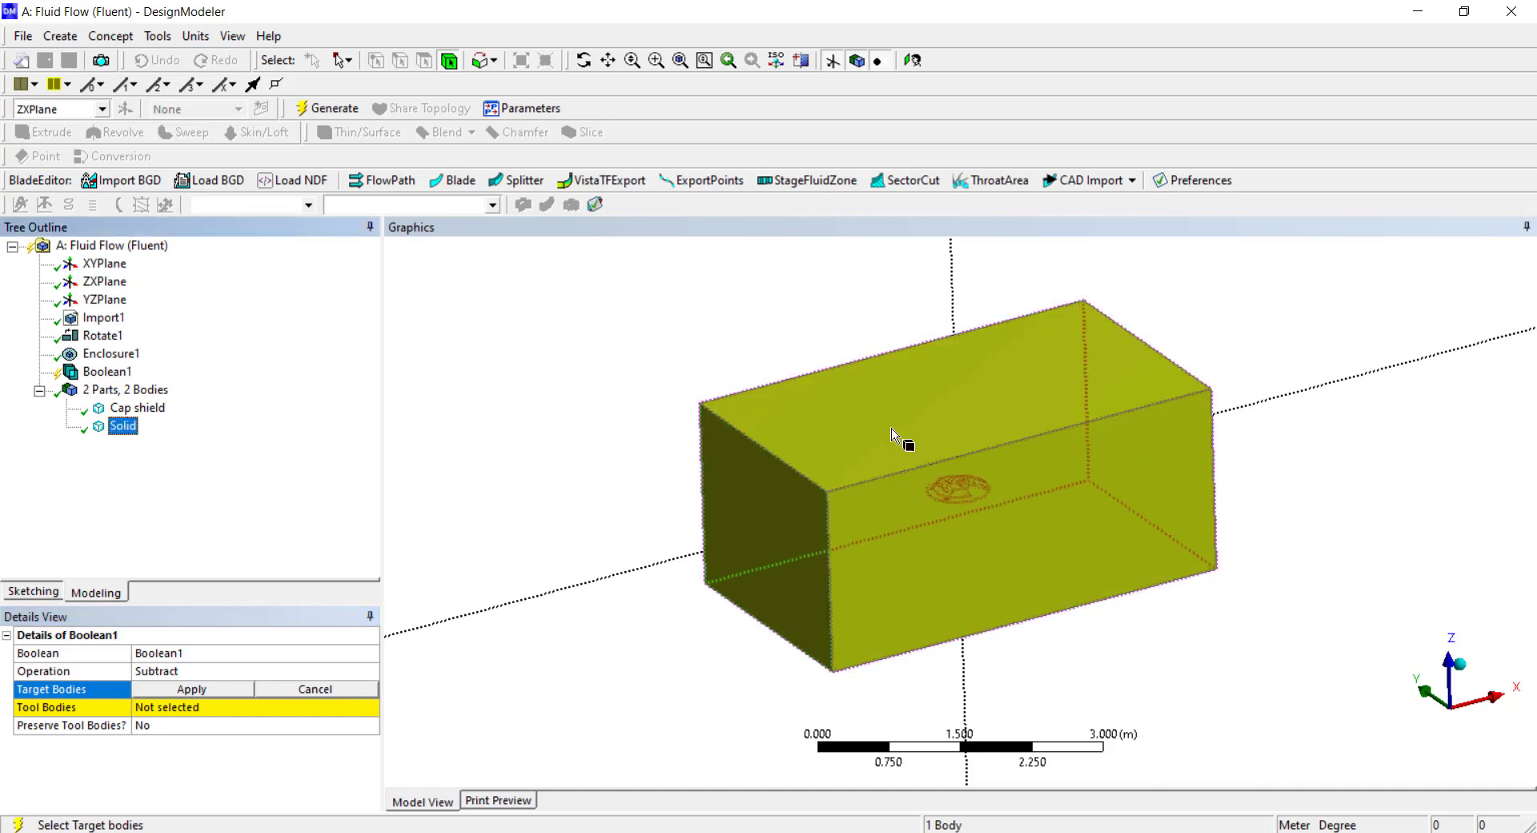
pyautogui.click(212, 688)
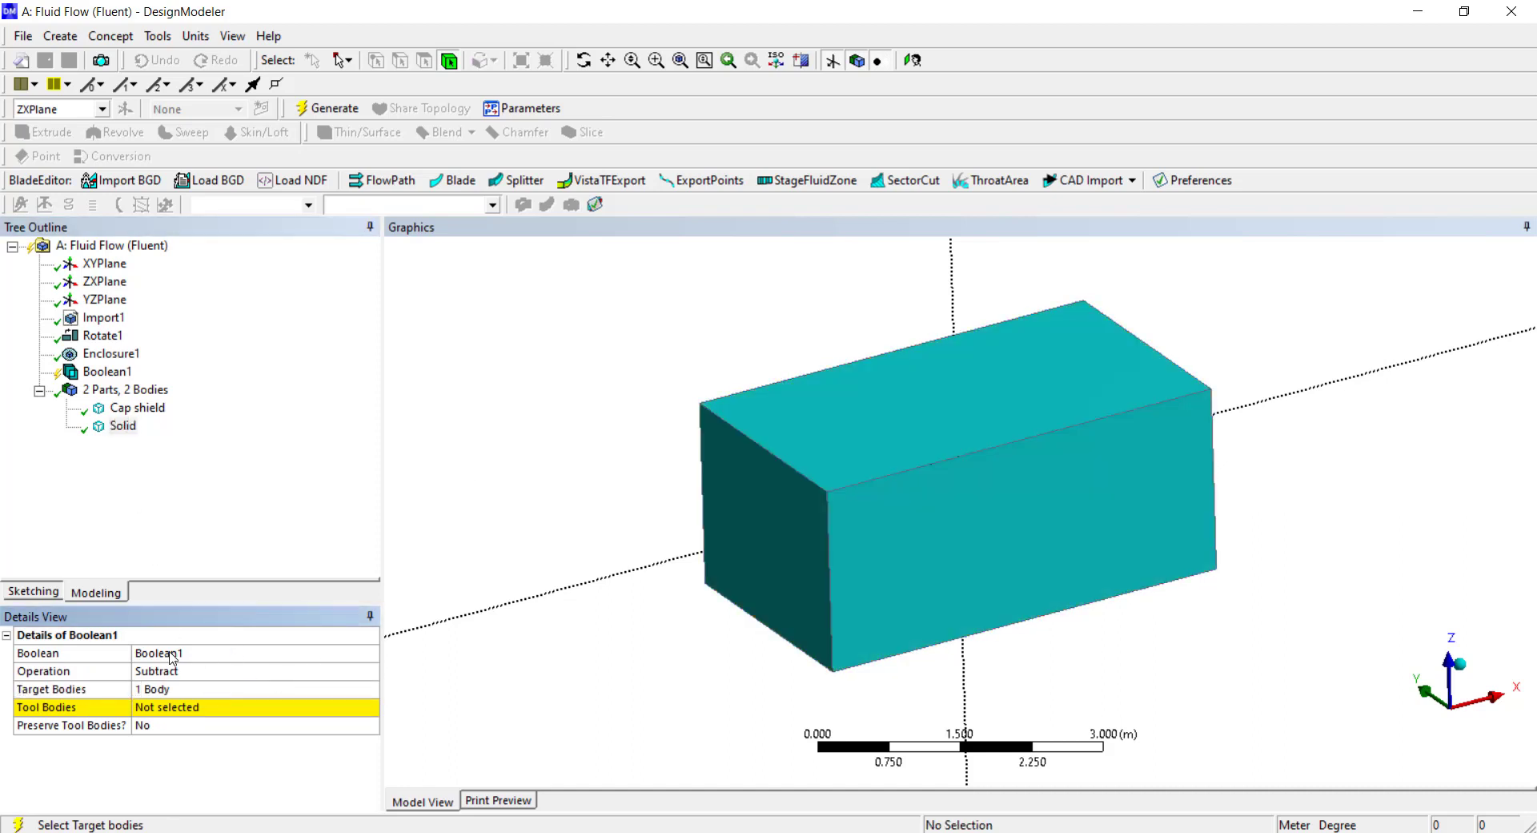
# Assign Cap shield as the tool body of the subtraction and generate the Boolean.
pyautogui.click(170, 710)
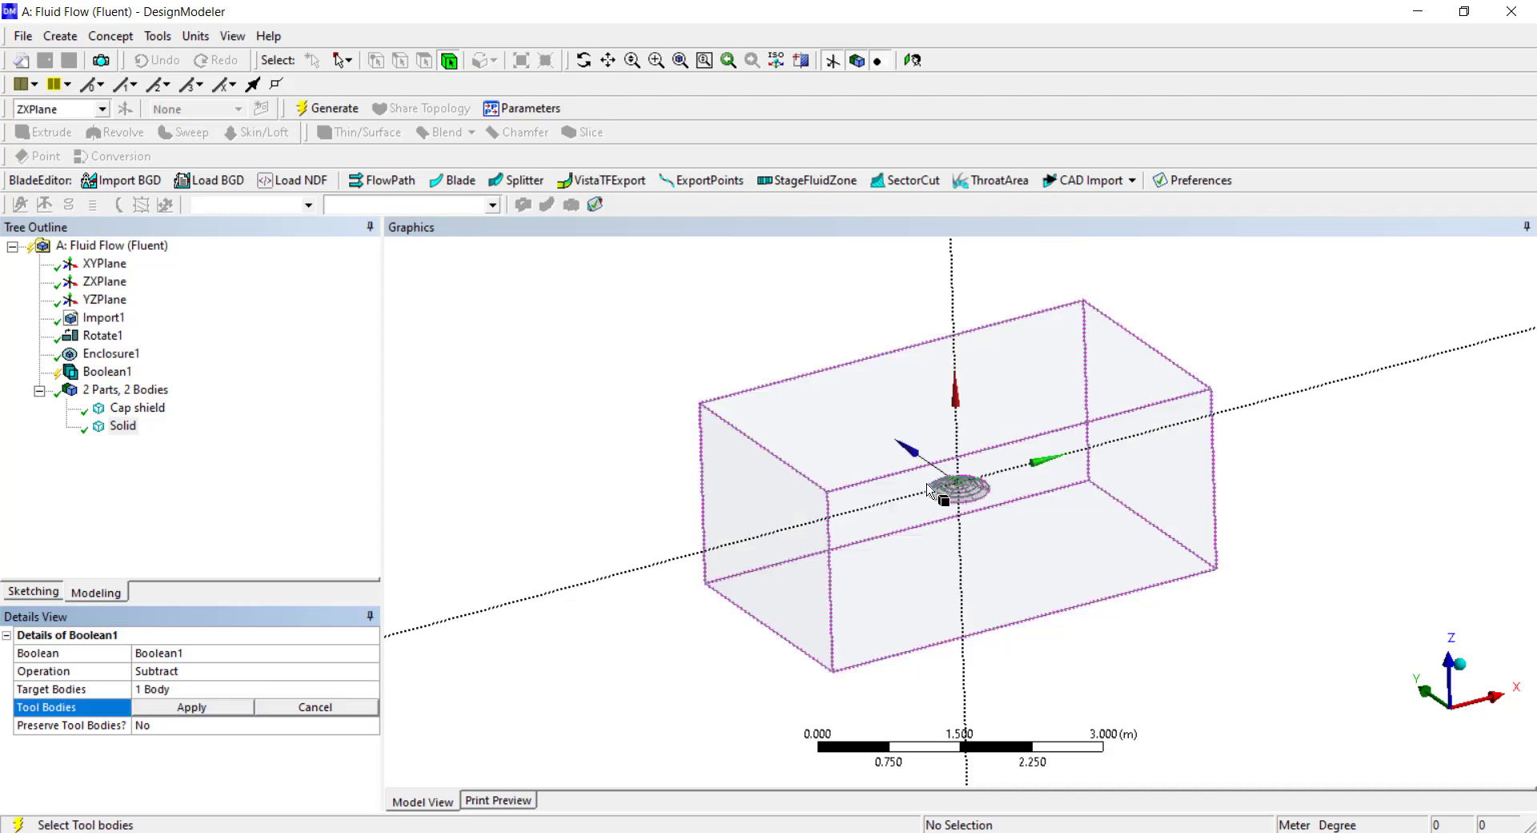
pyautogui.click(143, 411)
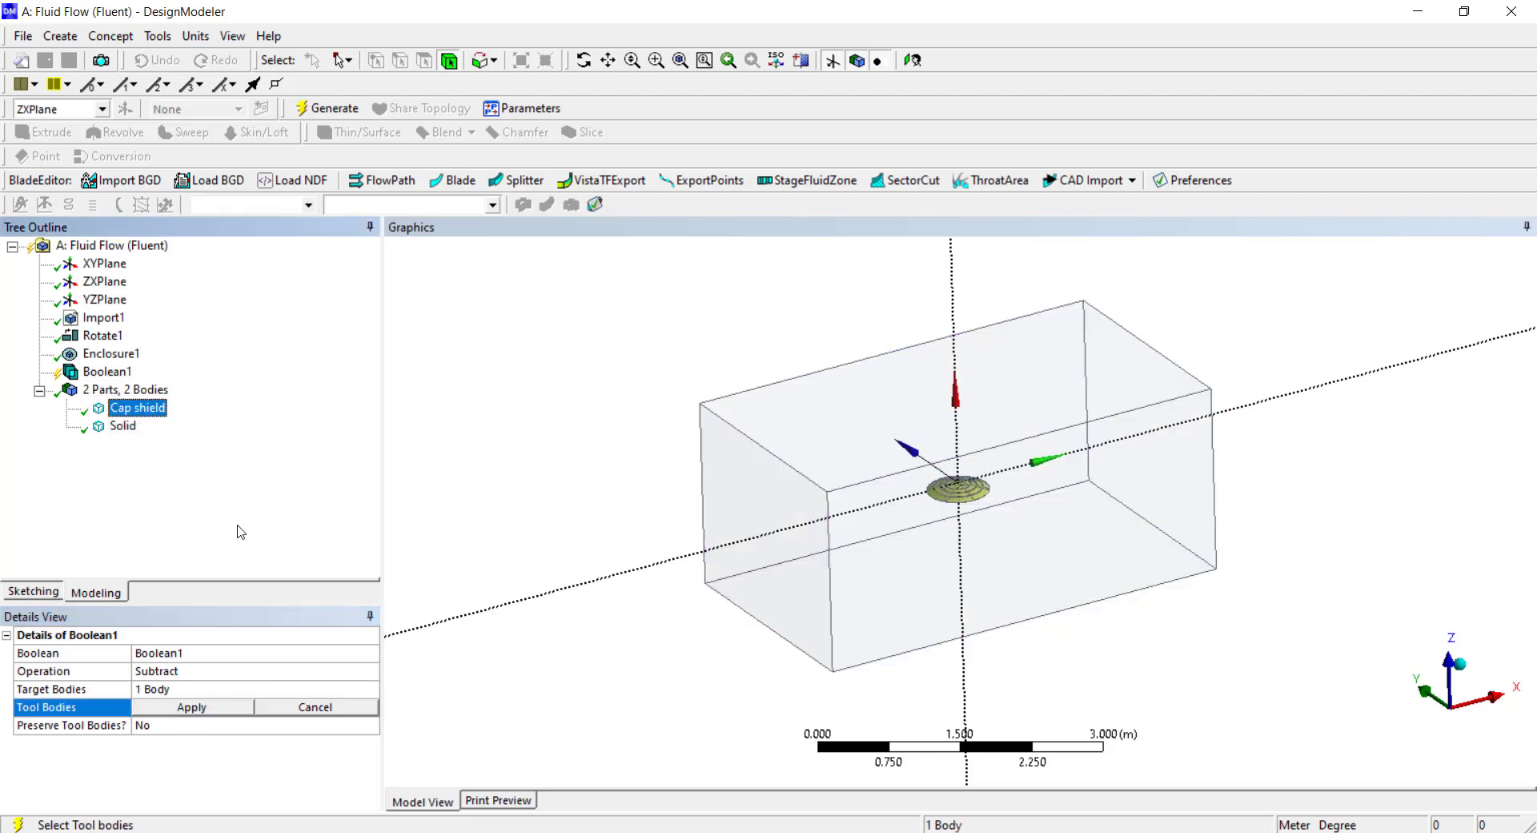
pyautogui.click(197, 708)
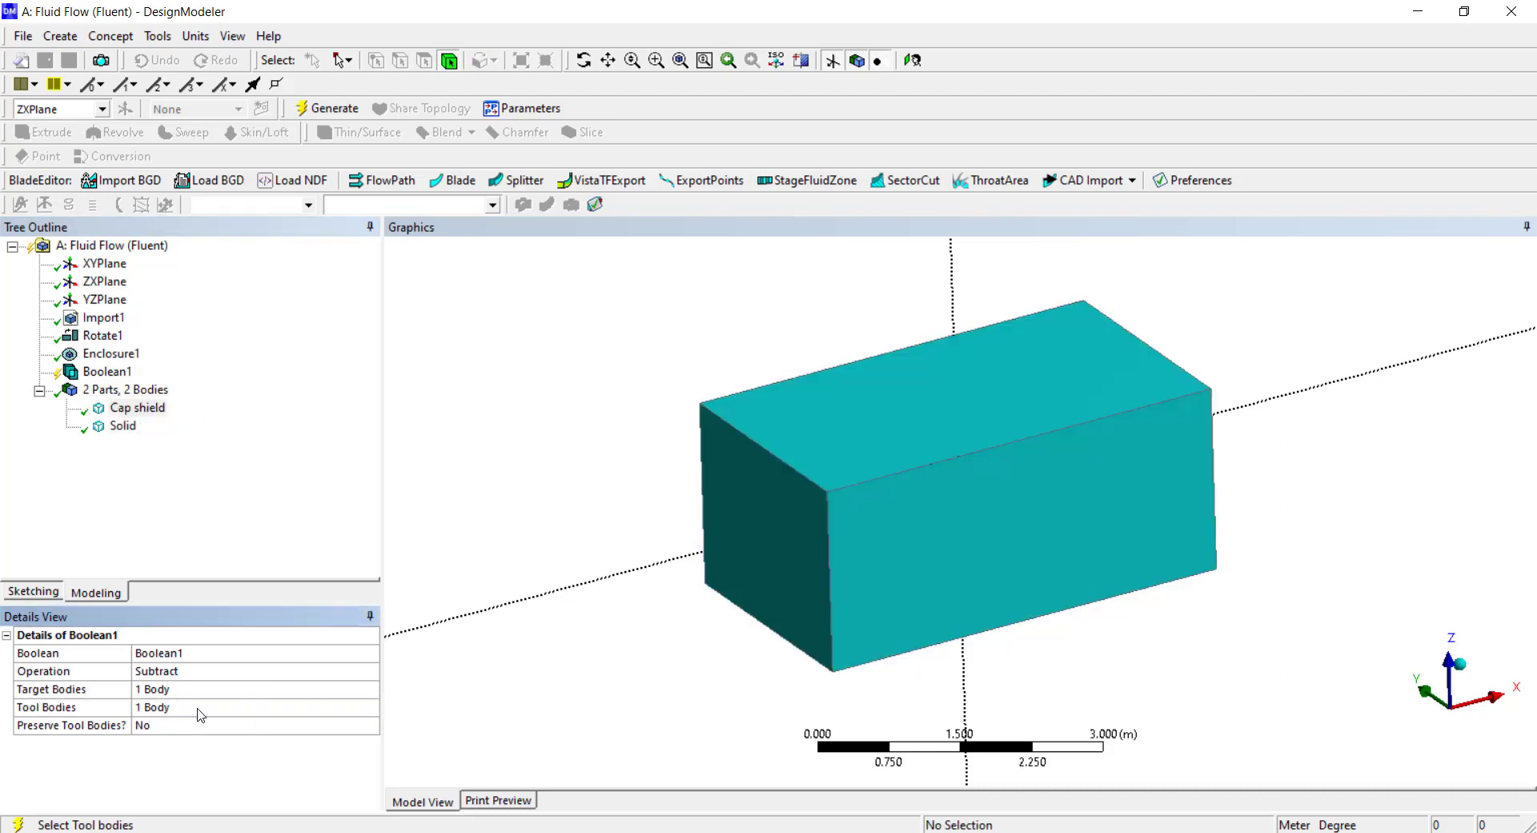
pyautogui.click(326, 108)
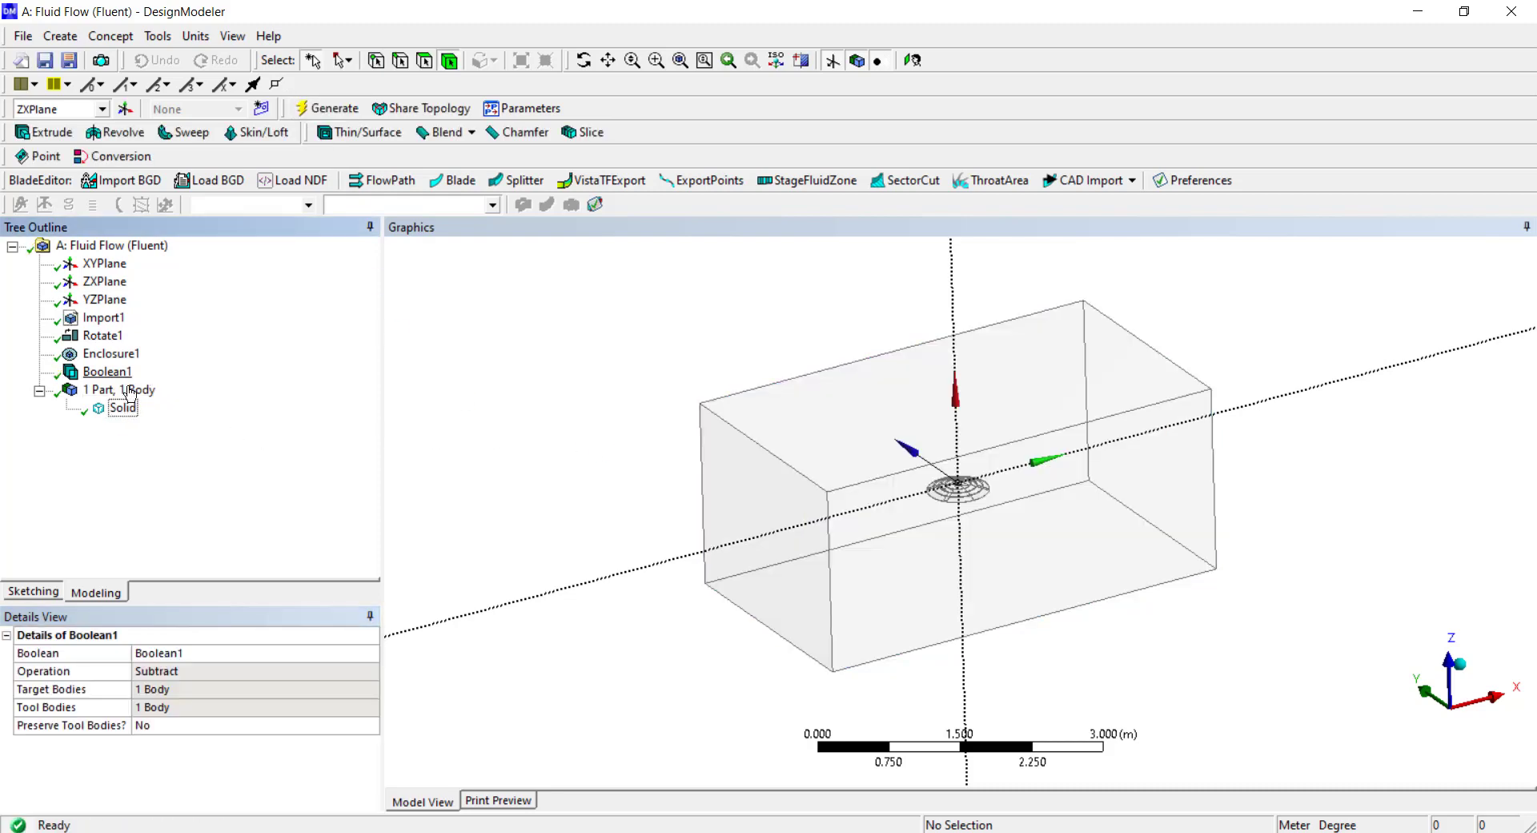
# Inspect the remaining Solid body, checking the shield-shaped cavity inside the box and its body details.
pyautogui.click(123, 409)
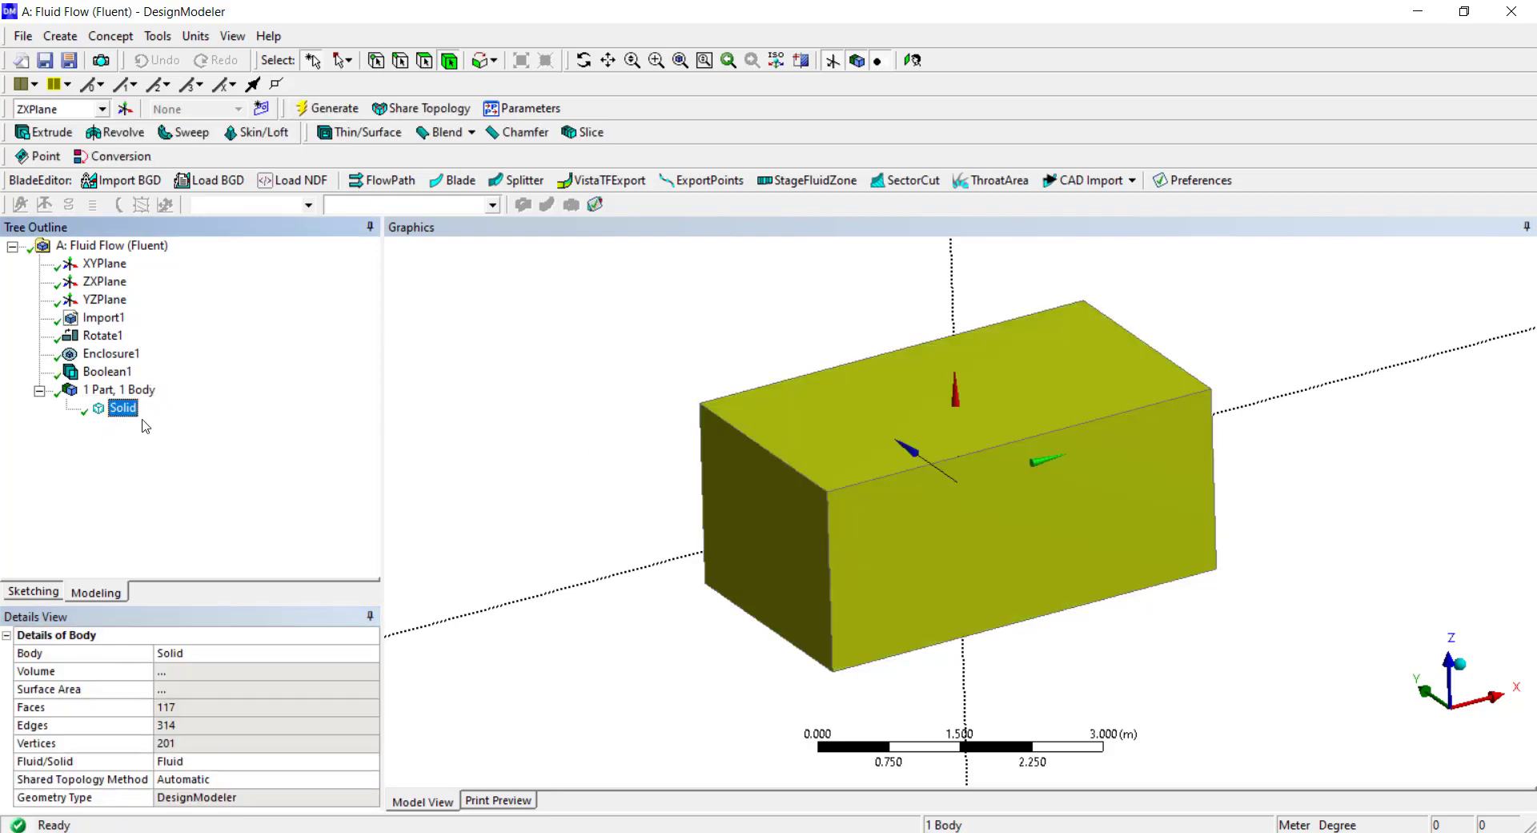
pyautogui.click(472, 430)
pyautogui.click(121, 409)
pyautogui.click(574, 414)
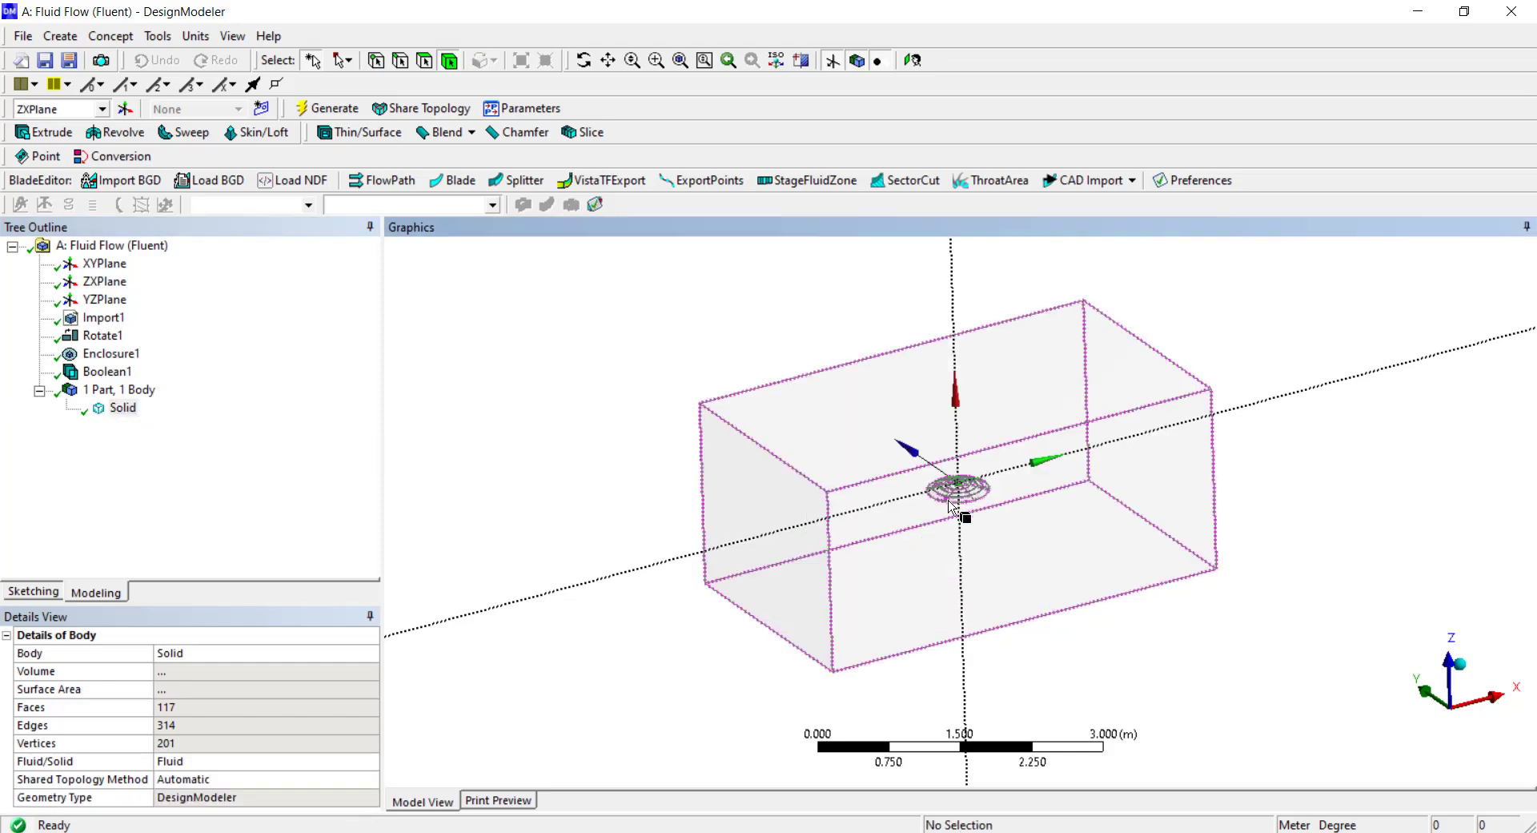
pyautogui.scroll(3, 978, 539)
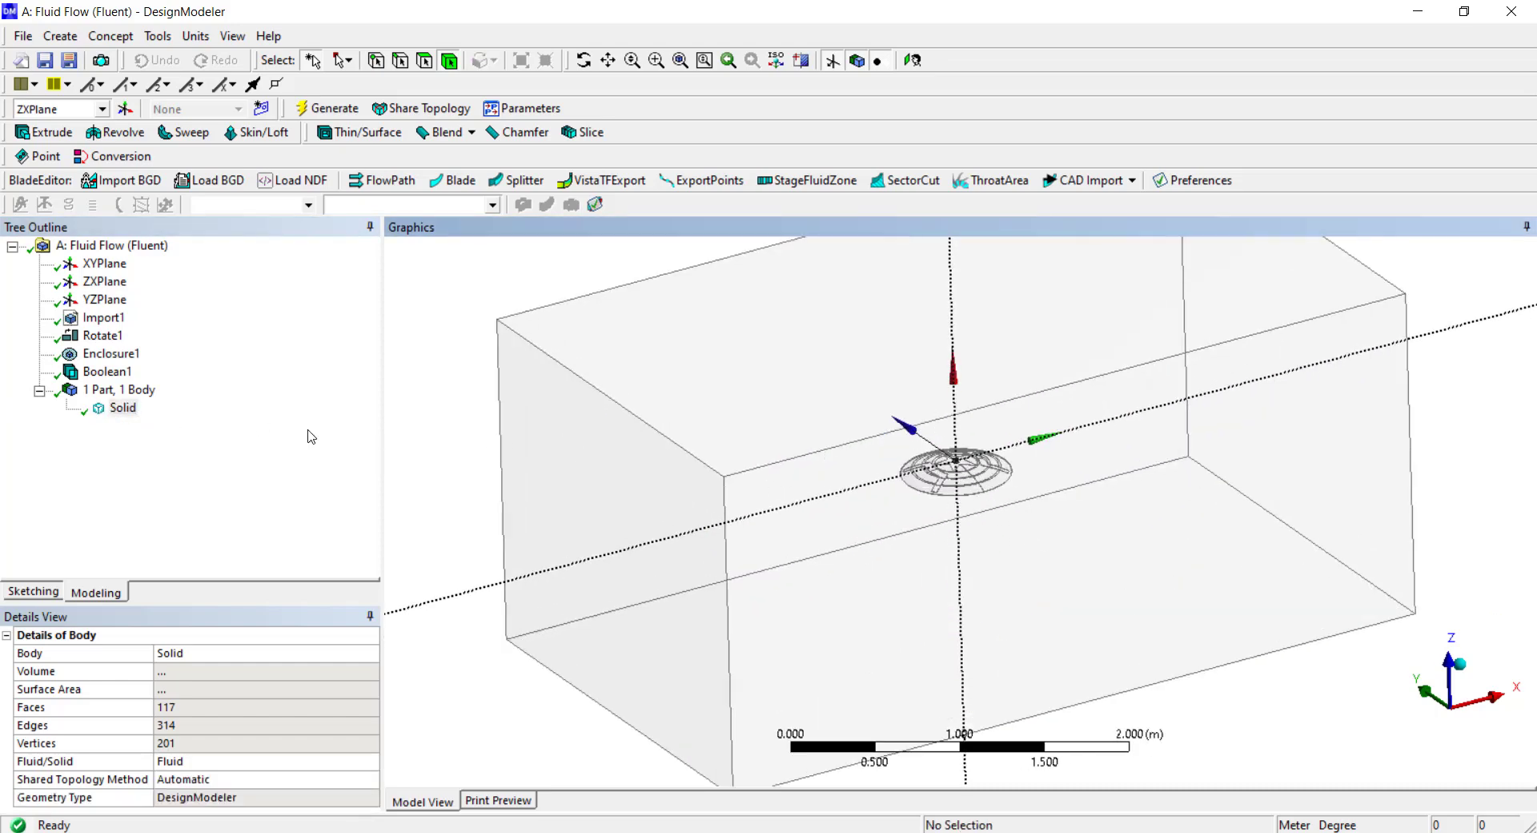
pyautogui.click(122, 408)
pyautogui.scroll(-1, 853, 490)
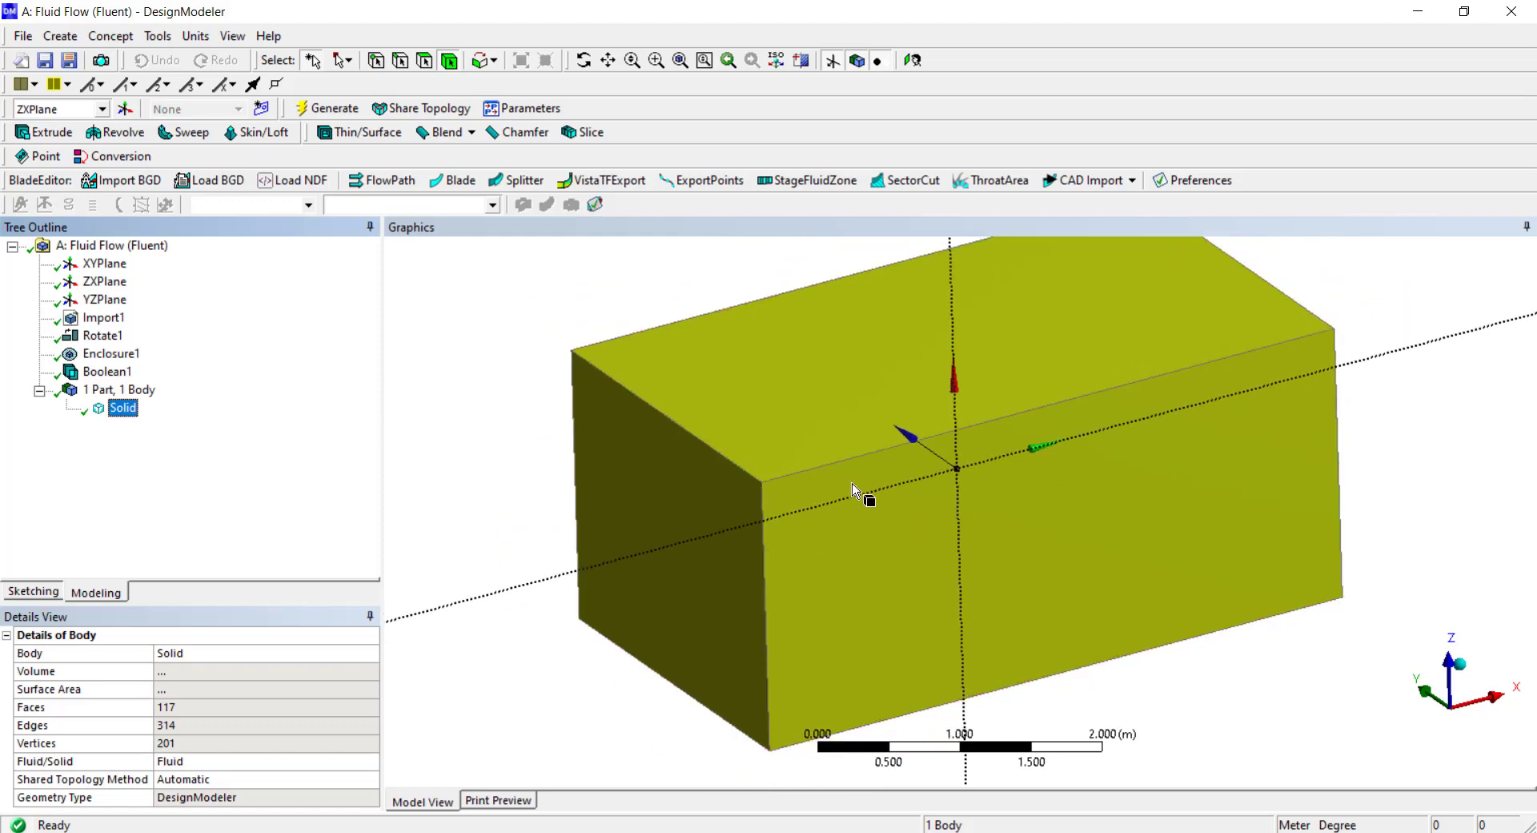
pyautogui.click(545, 402)
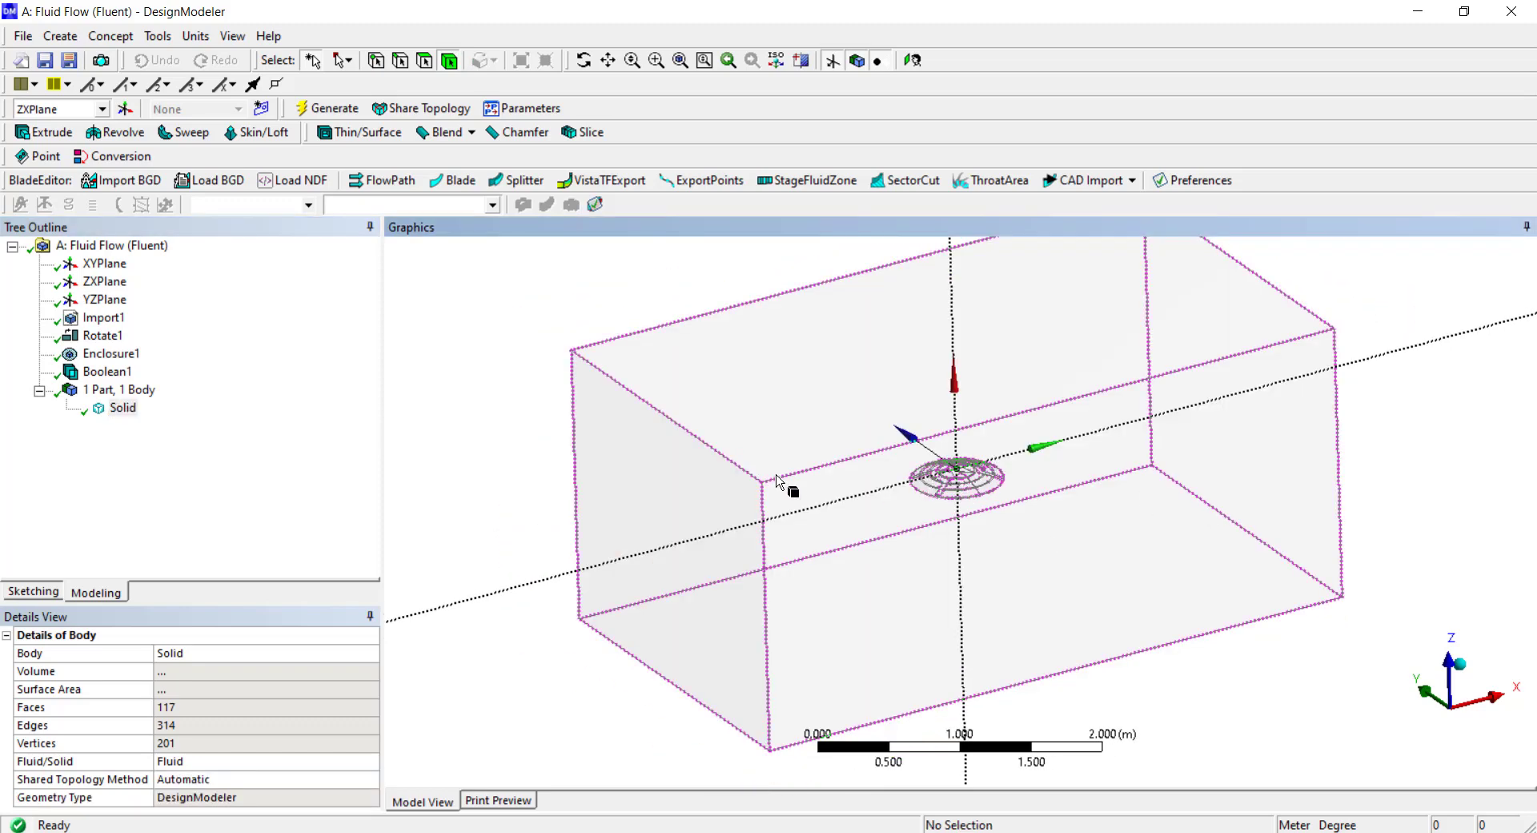
pyautogui.scroll(-2, 776, 476)
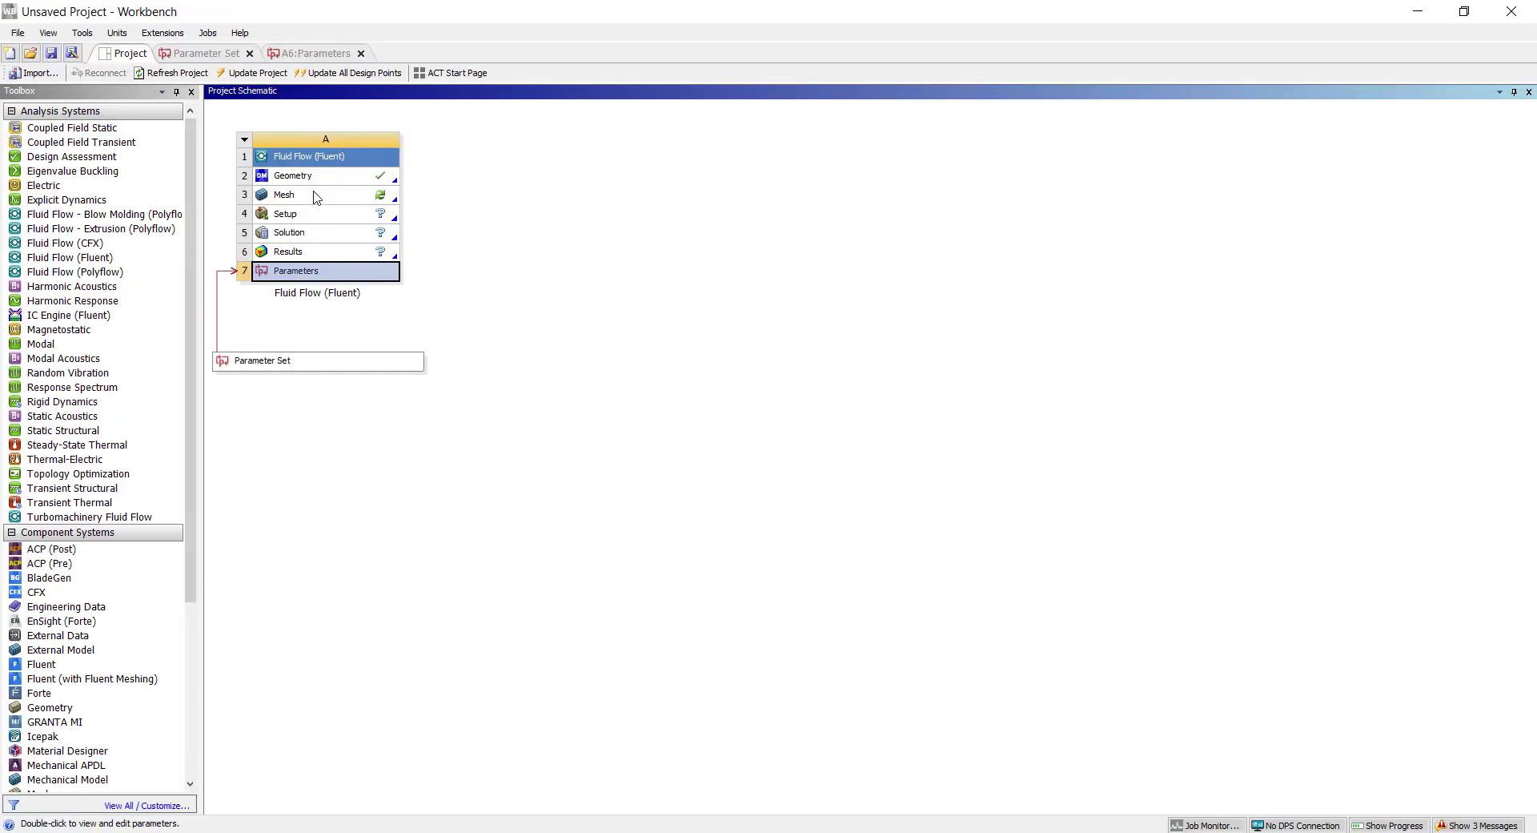
# Switch to Workbench and open the Mesh cell of the Fluid Flow (Fluent) system in Meshing.
pyautogui.rightClick(316, 198)
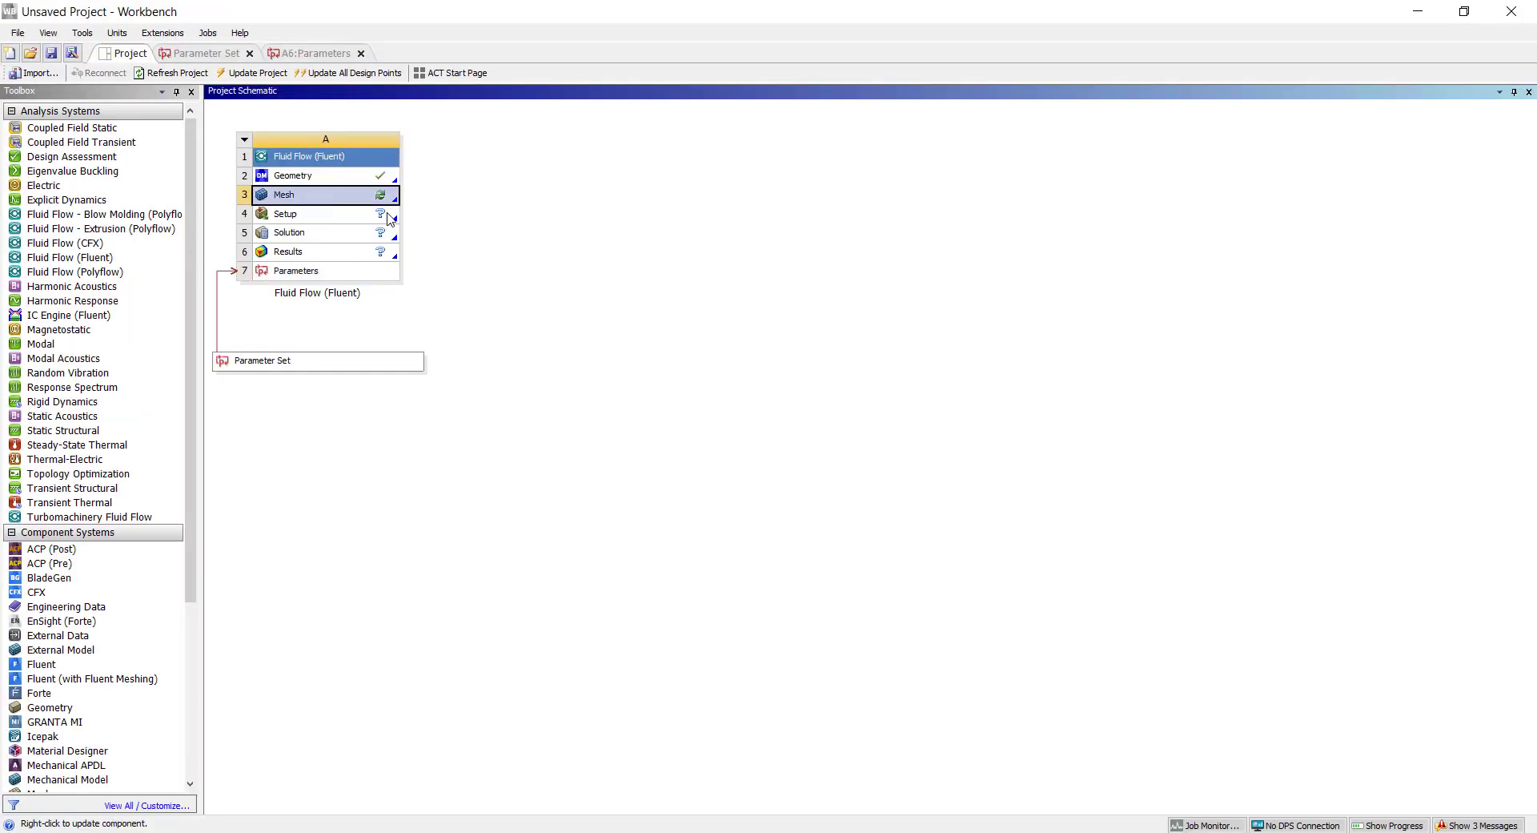
pyautogui.click(385, 206)
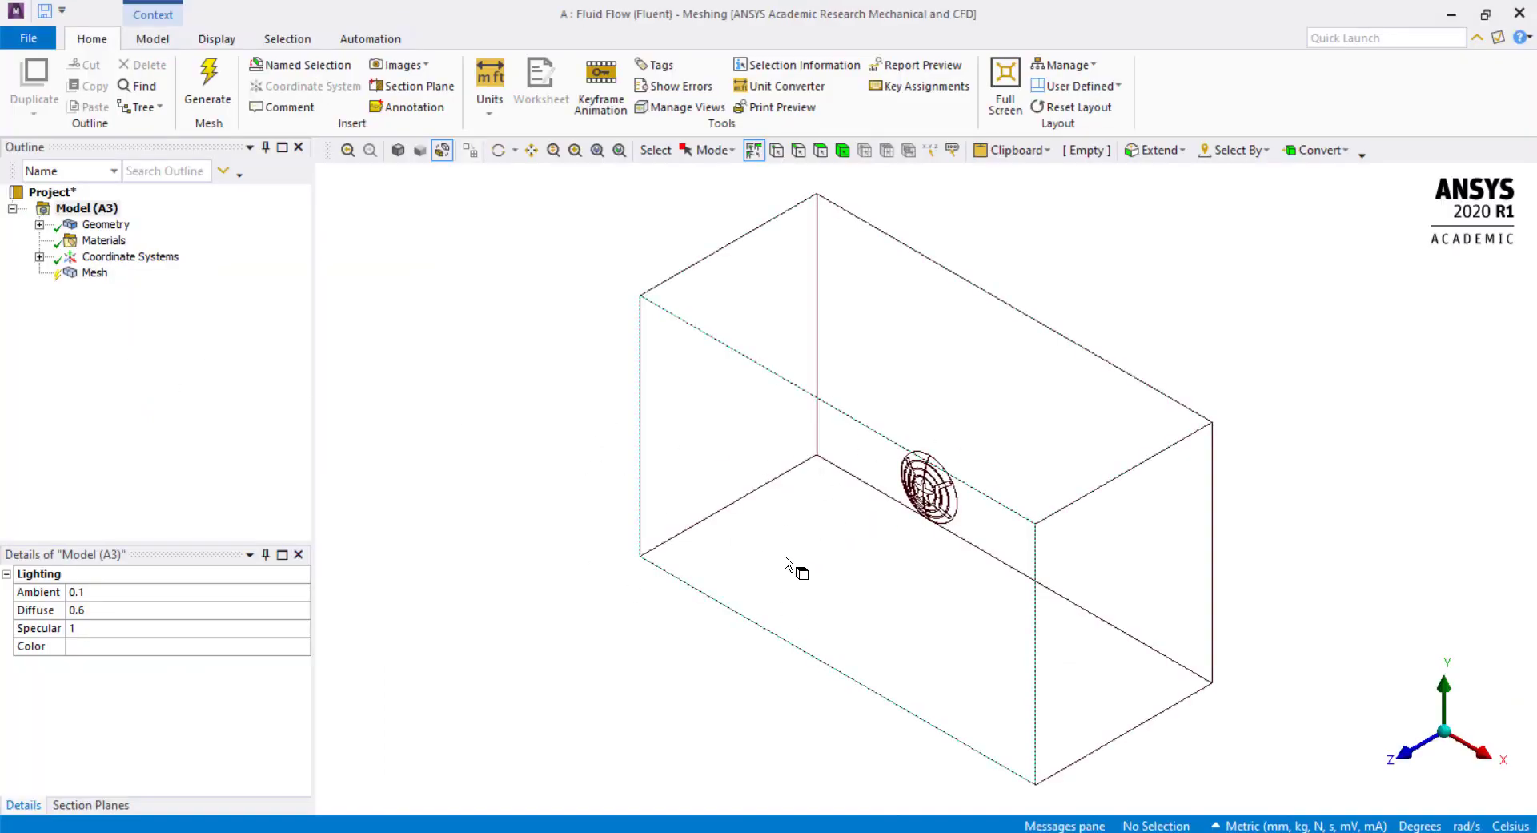
pyautogui.moveTo(786, 558)
pyautogui.mouseDown(button='middle')
pyautogui.moveTo(813, 524)
pyautogui.moveTo(800, 553)
pyautogui.moveTo(769, 538)
pyautogui.moveTo(759, 594)
pyautogui.moveTo(795, 590)
pyautogui.moveTo(877, 480)
pyautogui.mouseUp(button='middle')
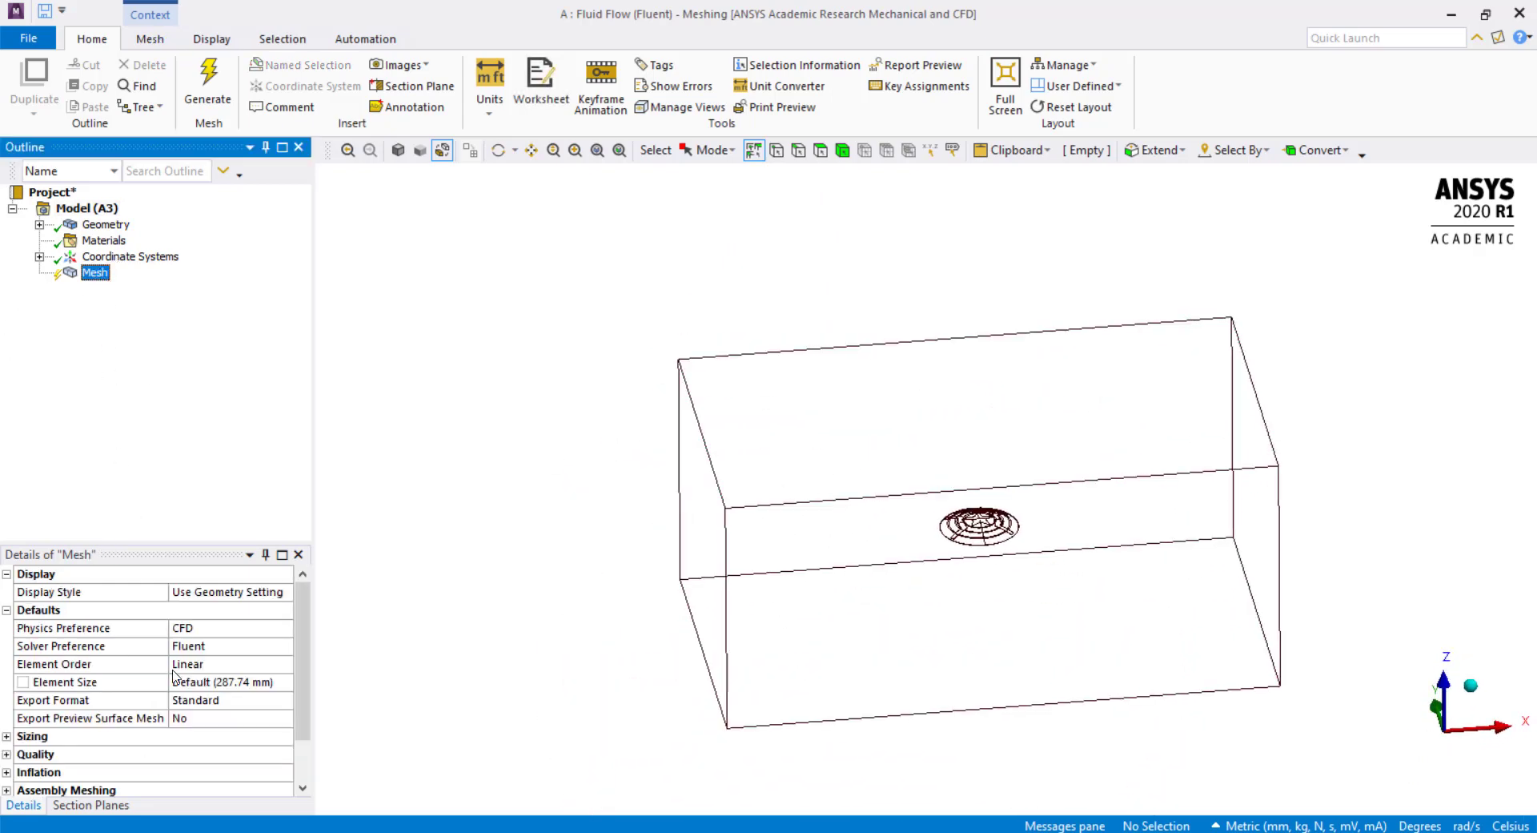
# Set the mesh element size to 250 mm and generate the mesh.
pyautogui.click(223, 682)
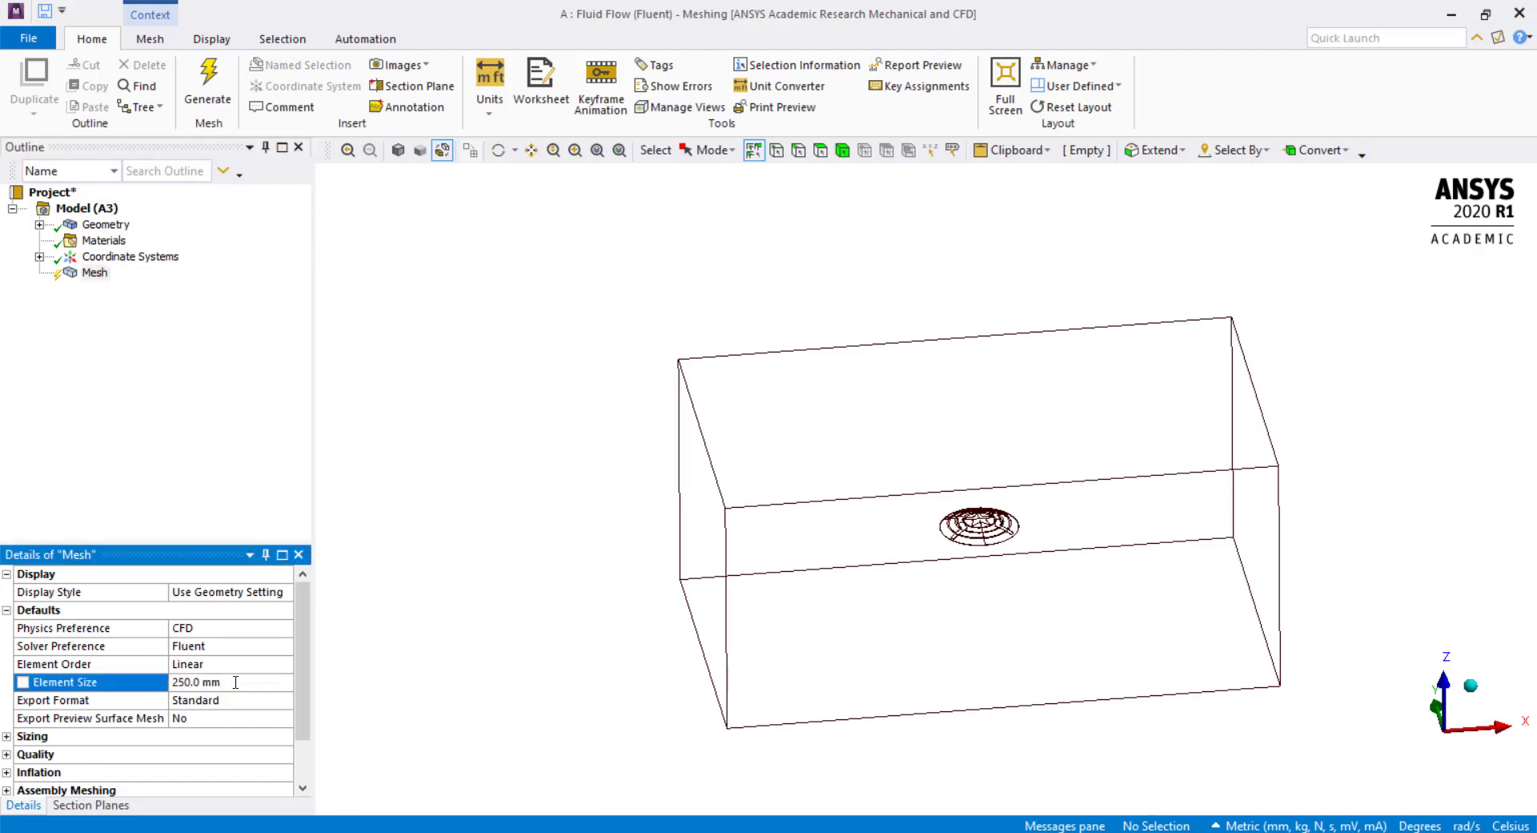
pyautogui.click(208, 88)
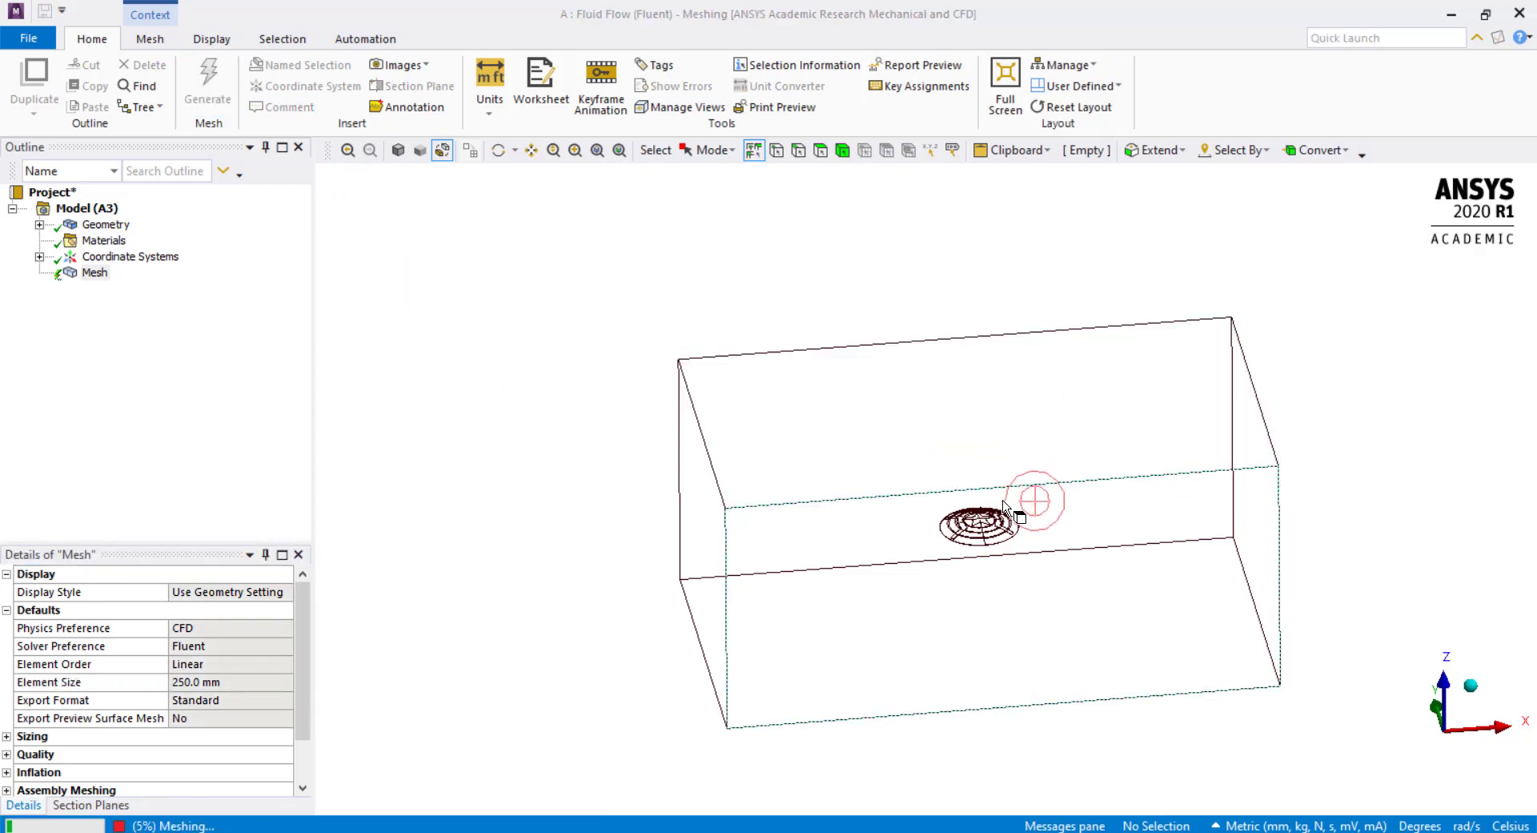
pyautogui.keyDown('ctrl'); pyautogui.moveTo(1003, 501); pyautogui.dragTo(976, 460, button='middle'); pyautogui.keyUp('ctrl')
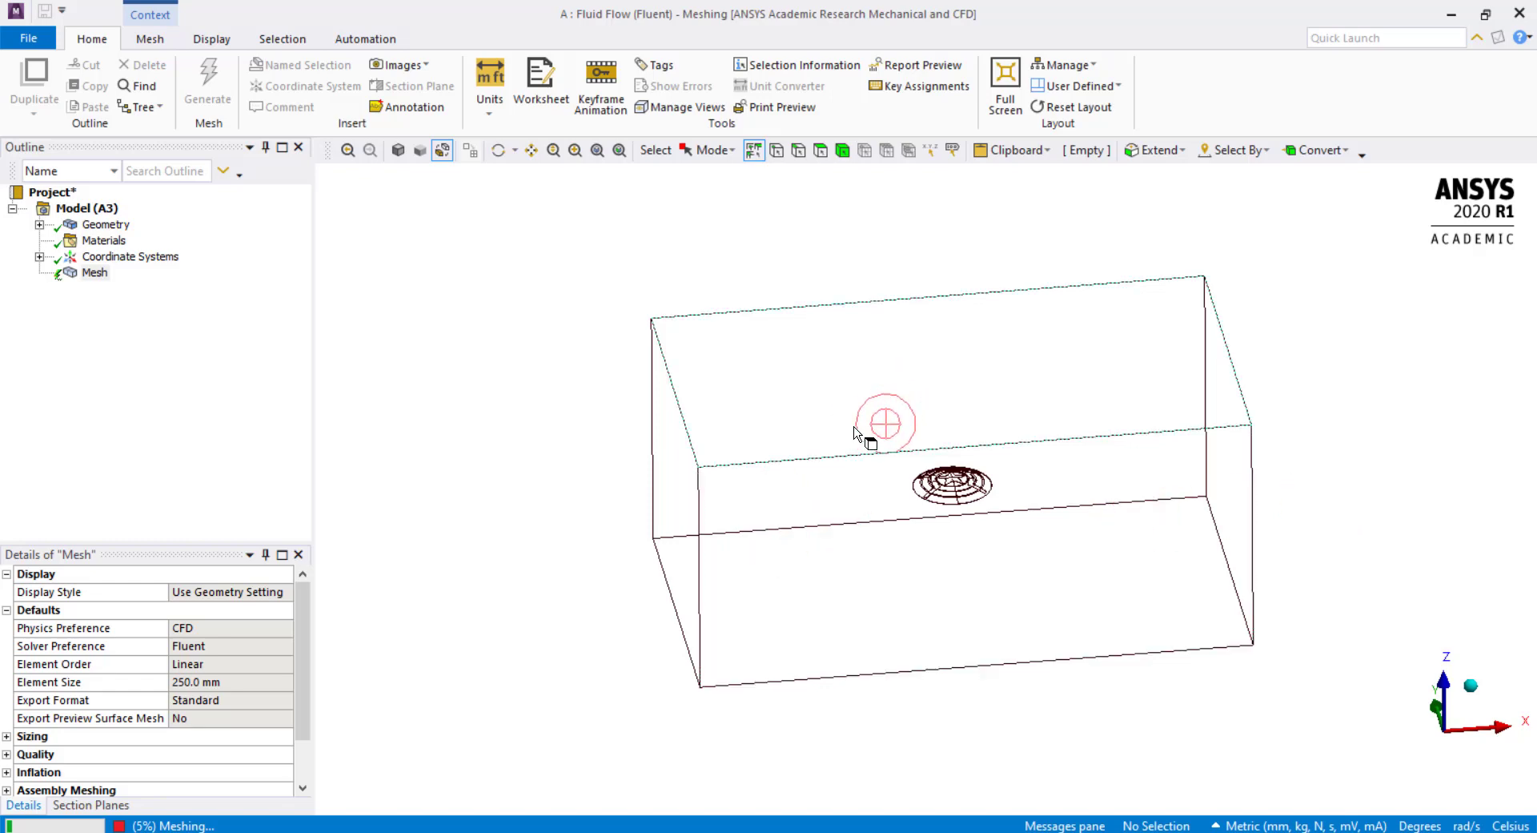
pyautogui.moveTo(829, 450); pyautogui.dragTo(878, 461, button='middle')
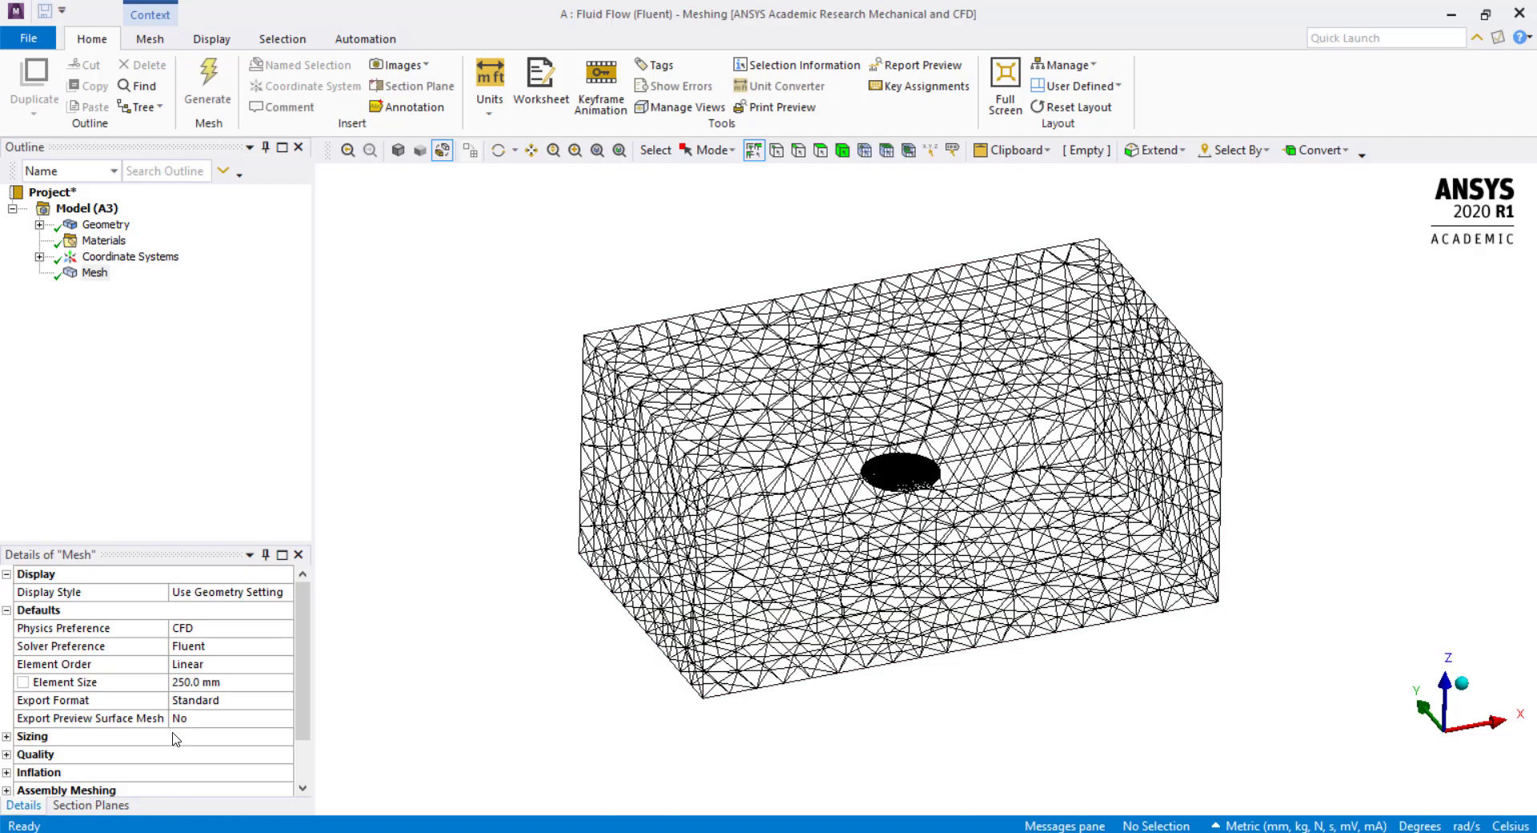
# Switch the mesh display from wireframe to shaded exterior and expand the mesh statistics.
pyautogui.scroll(-1, 168, 739)
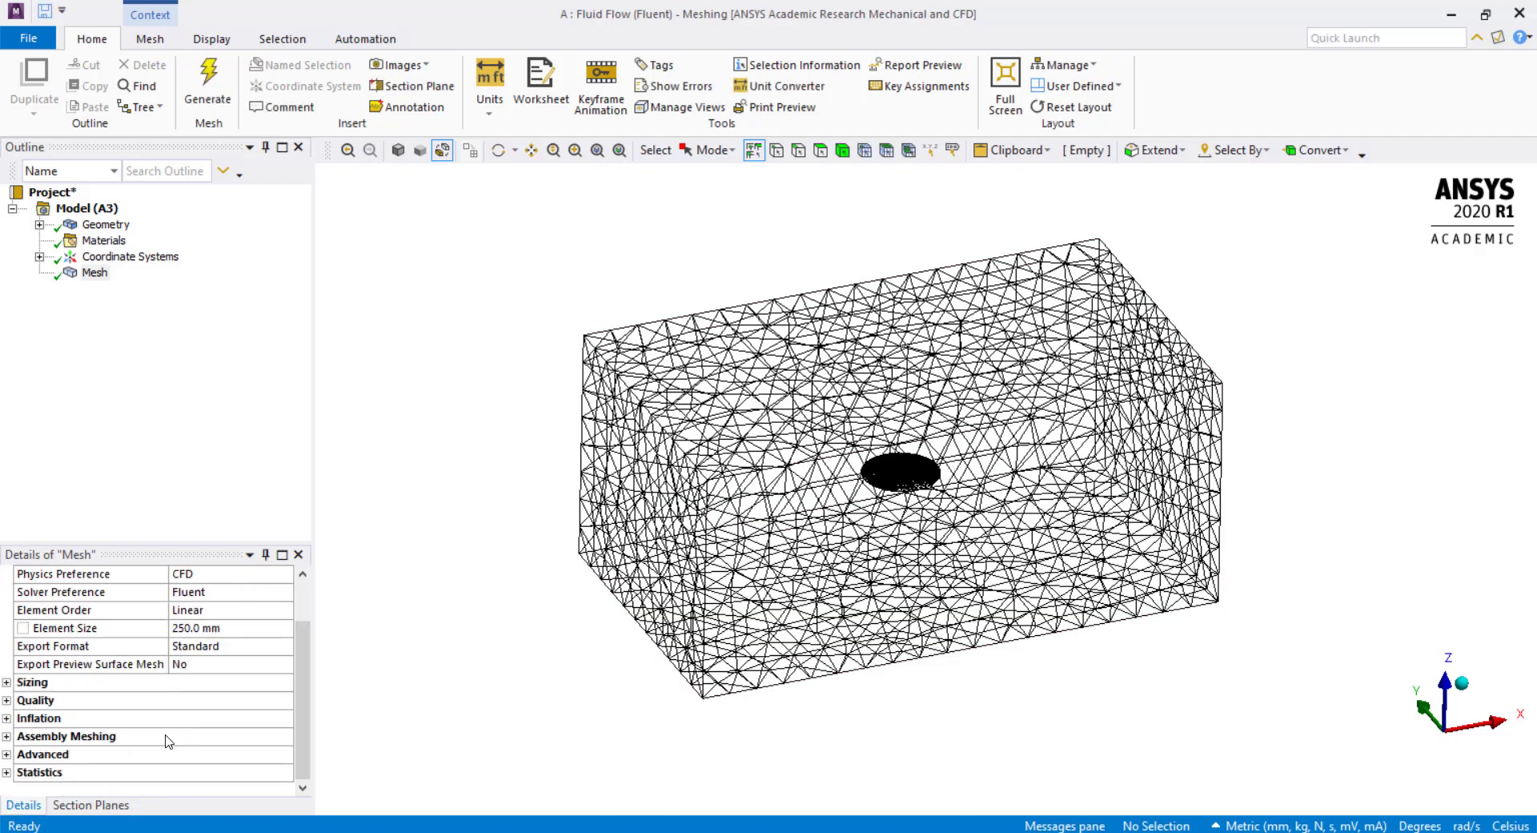
pyautogui.click(444, 151)
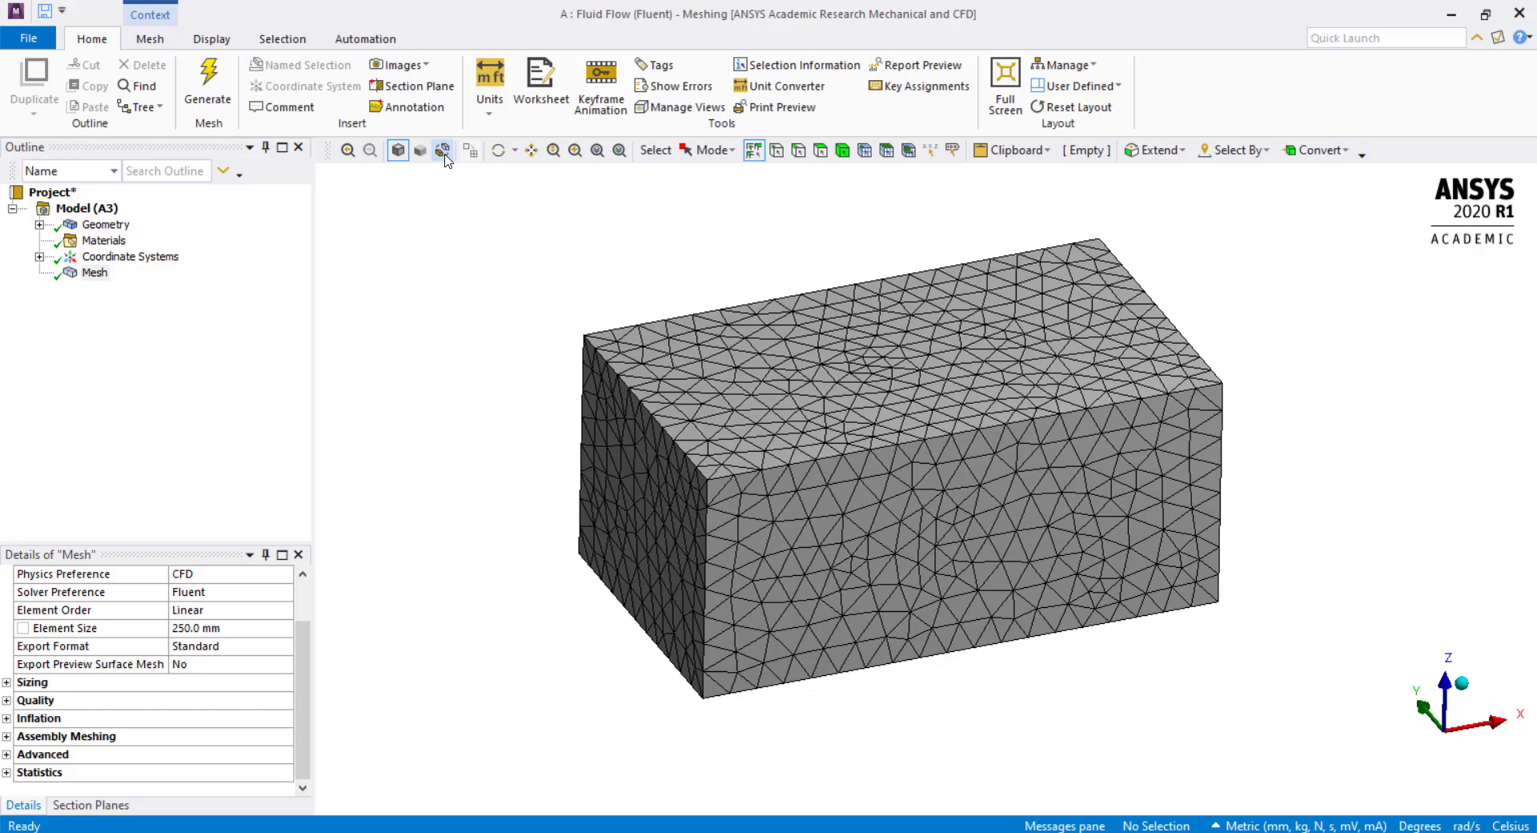
pyautogui.click(443, 151)
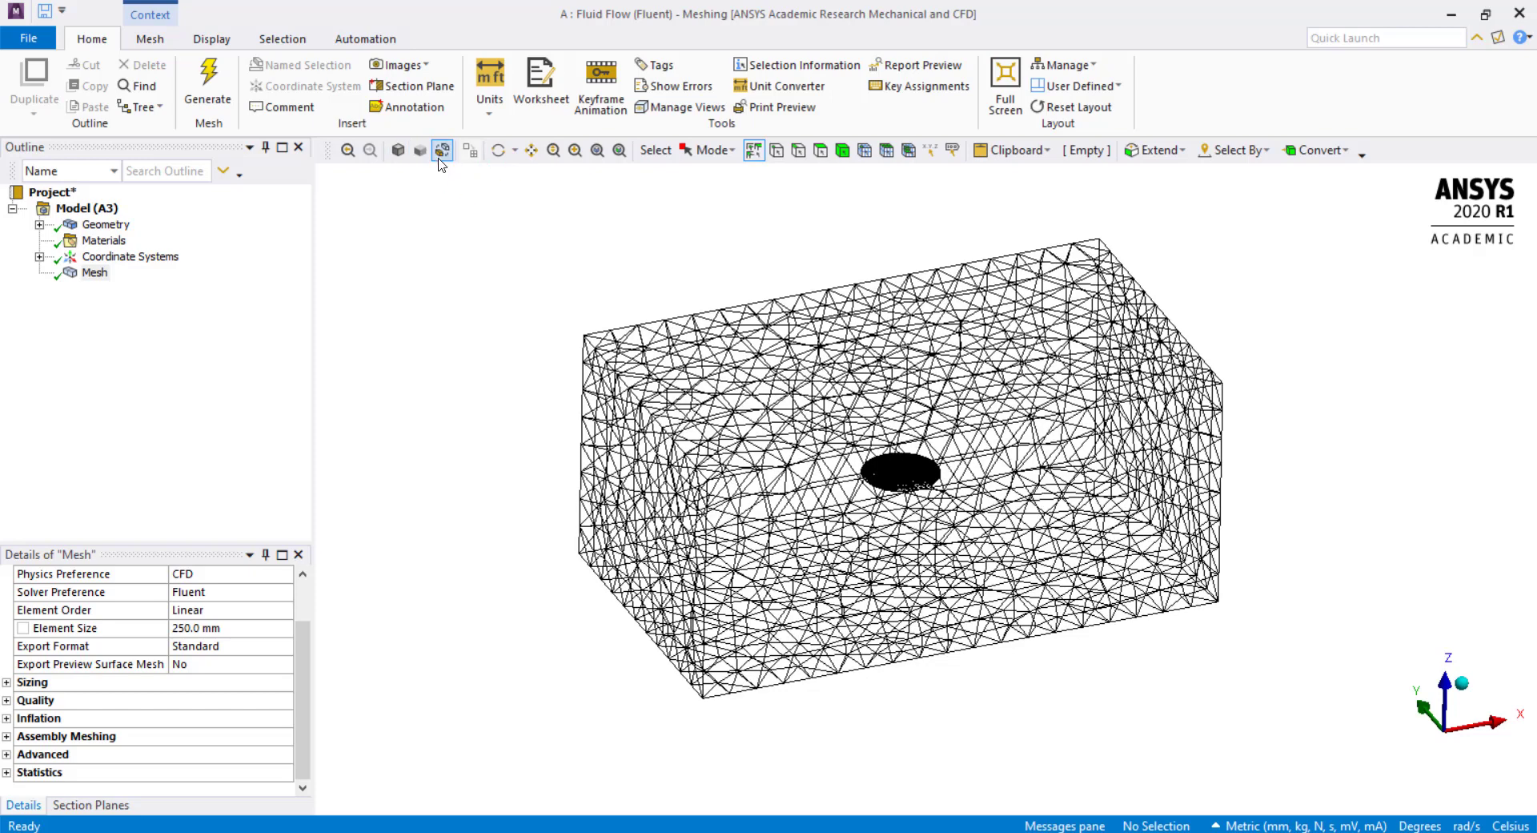
pyautogui.click(442, 154)
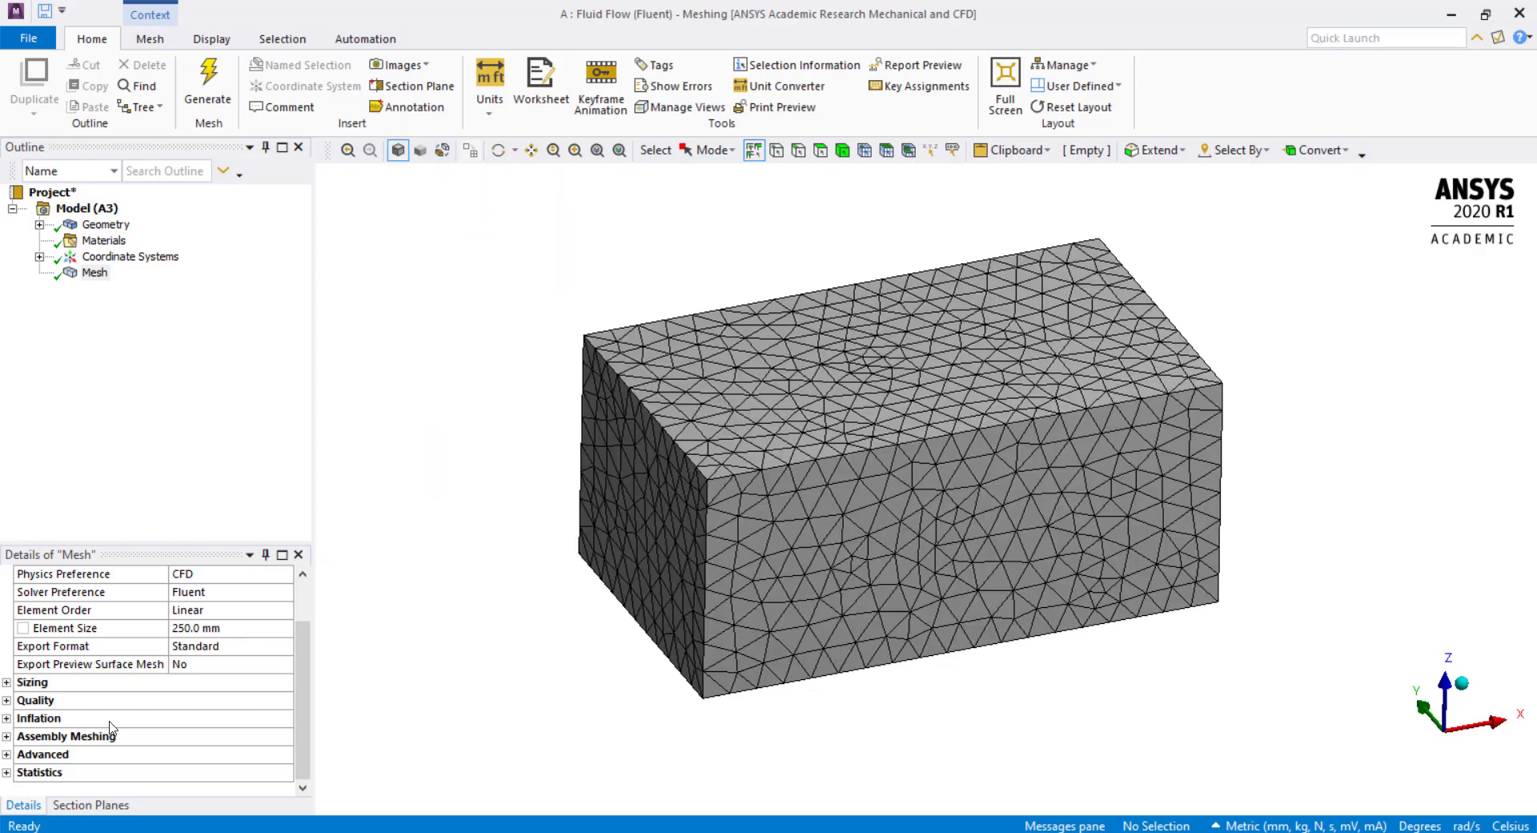
pyautogui.click(7, 773)
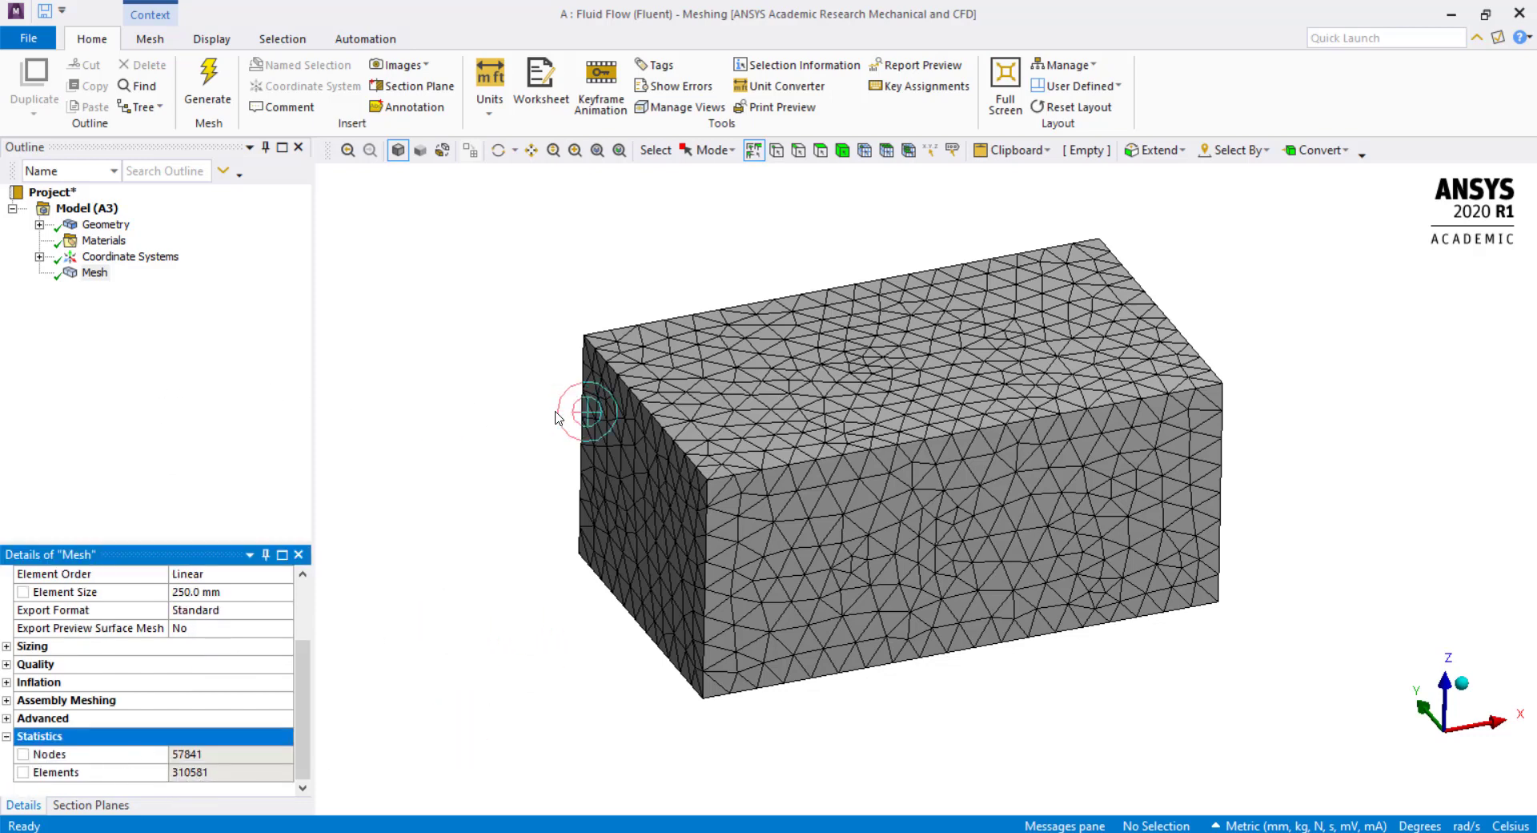
# Activate face selection and examine the outer faces of the meshed box and their orientation relative to the X axis.
pyautogui.click(823, 150)
pyautogui.click(699, 515)
pyautogui.click(807, 393)
pyautogui.click(821, 555)
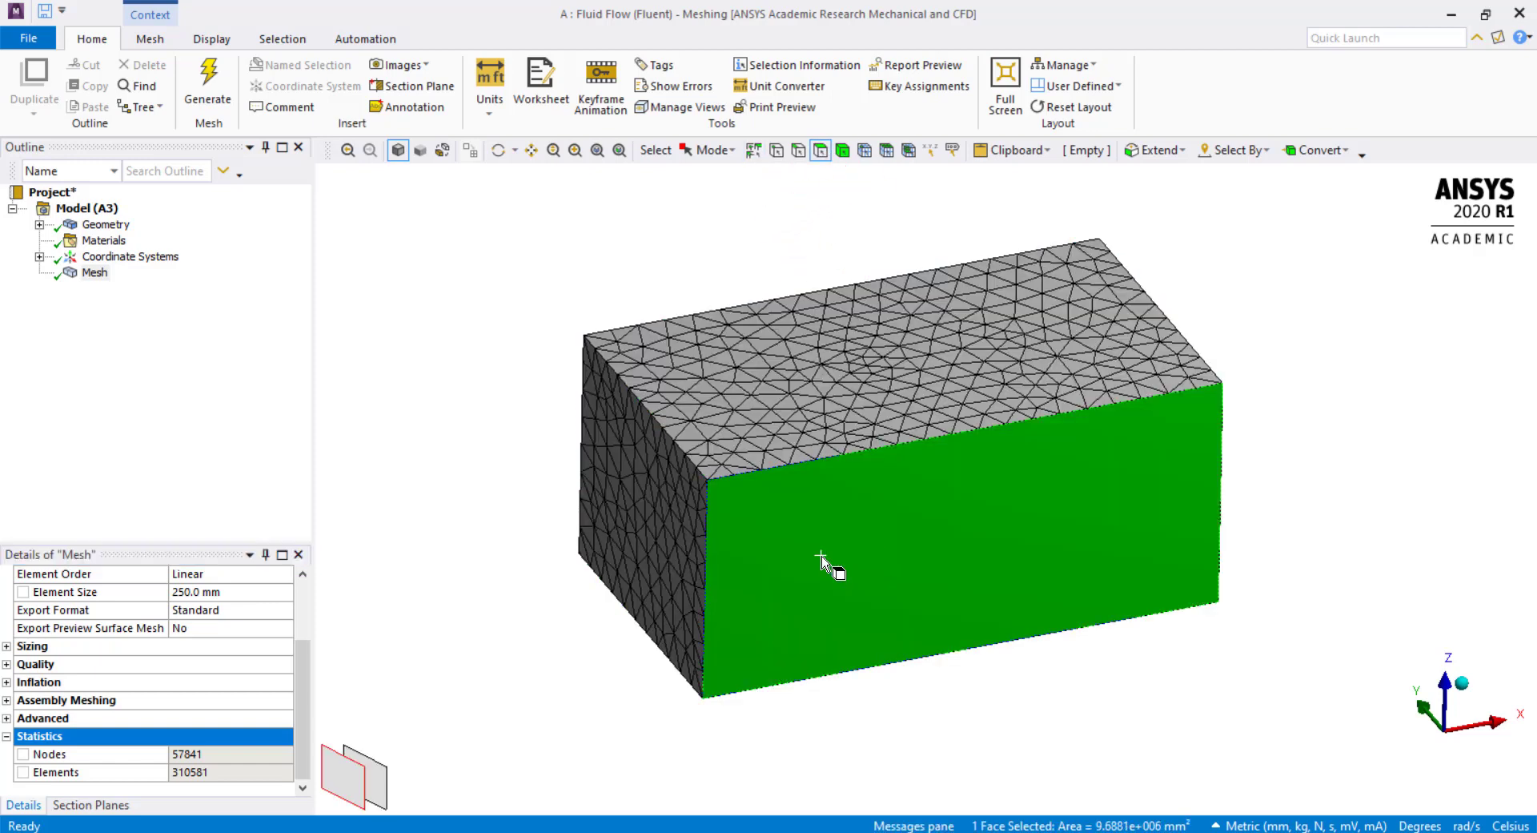
pyautogui.click(667, 550)
pyautogui.moveTo(977, 597); pyautogui.dragTo(1041, 552, button='middle')
pyautogui.click(1333, 640)
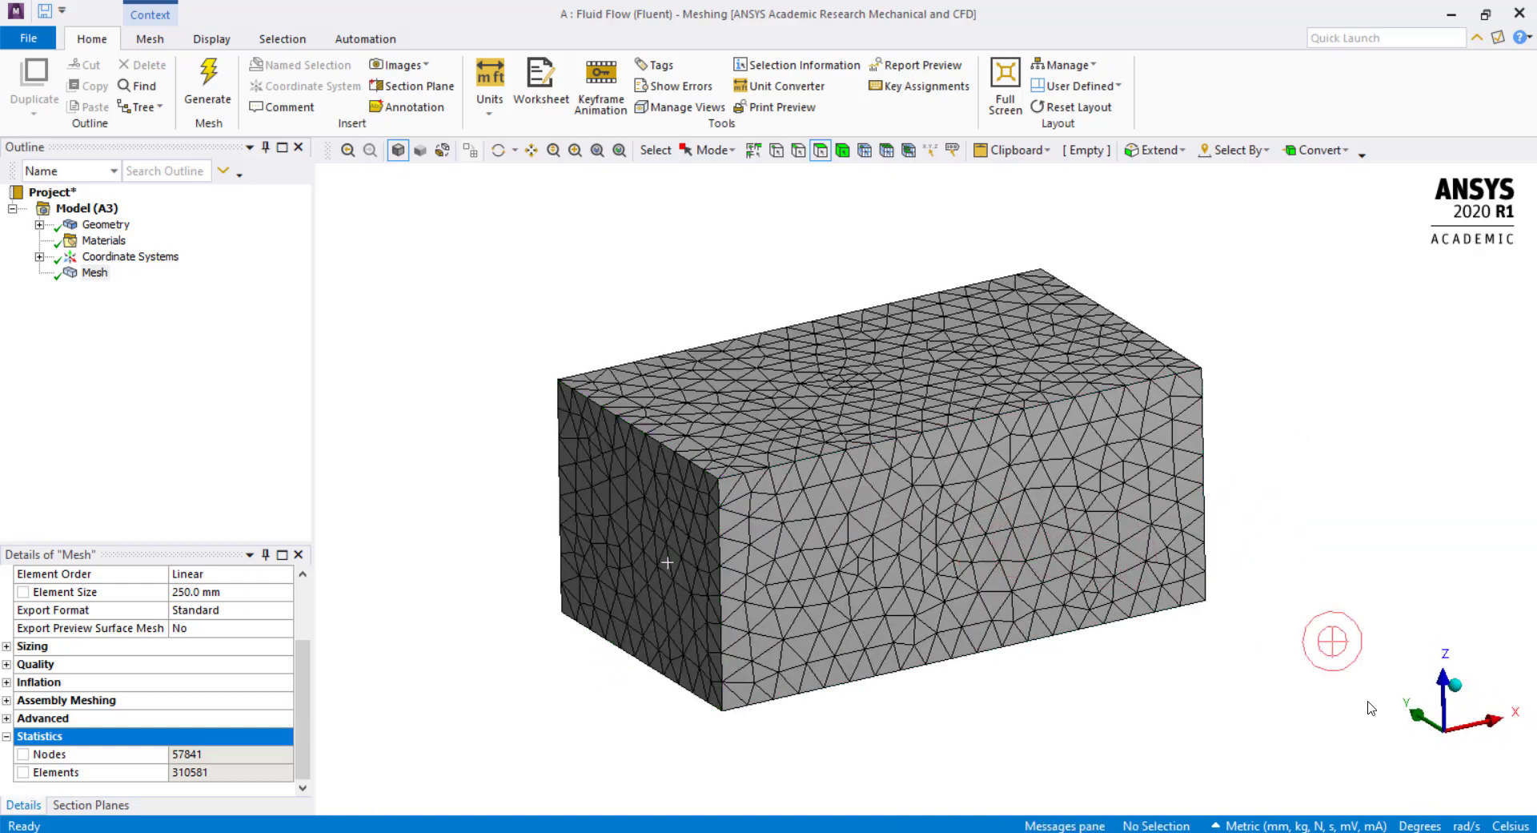
pyautogui.click(1524, 717)
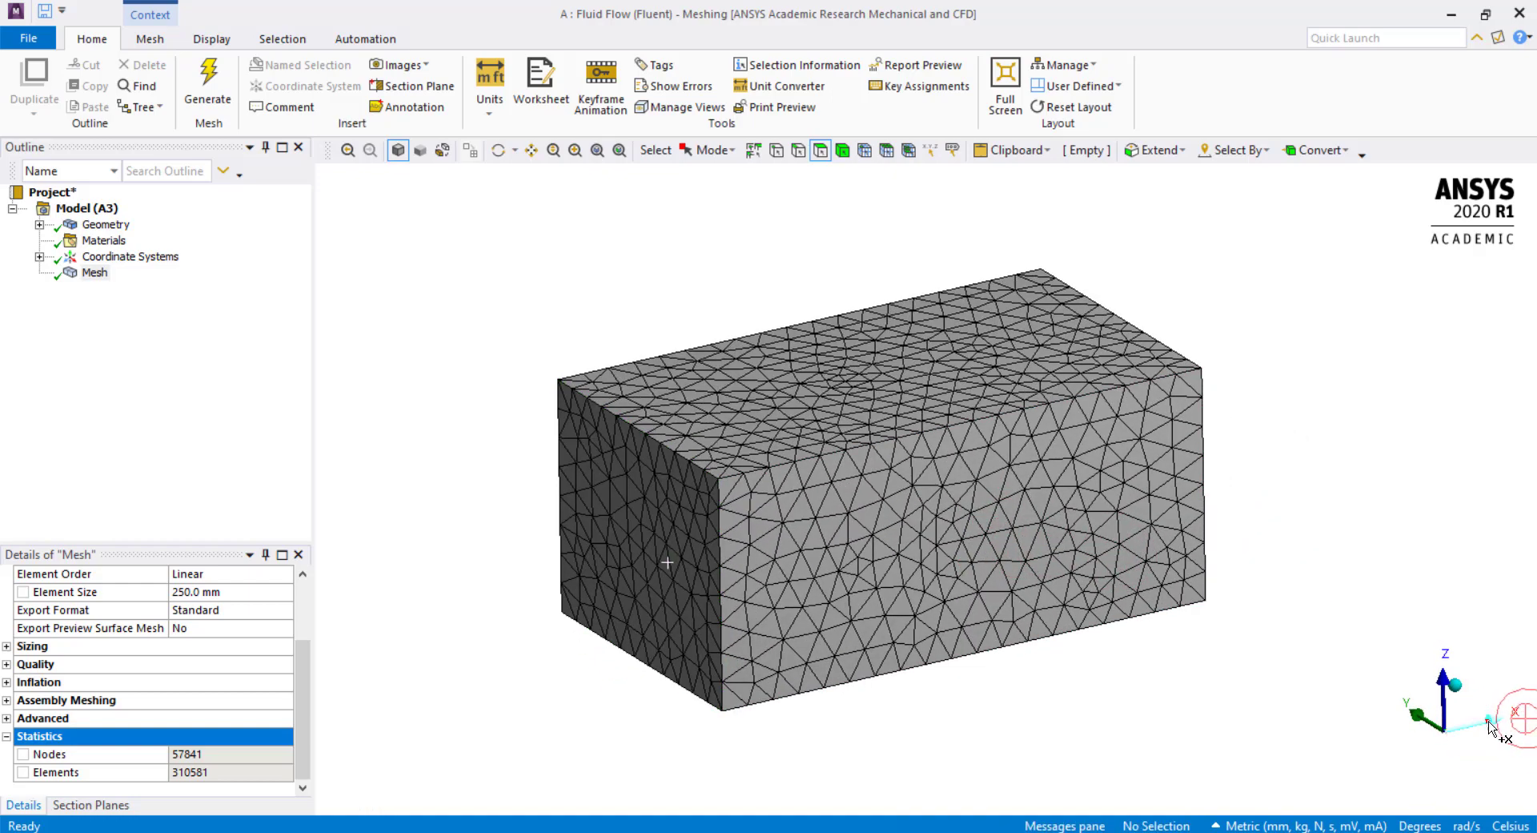
# Create a named selection called inlet from the box's end face on the negative X side.
pyautogui.click(606, 516)
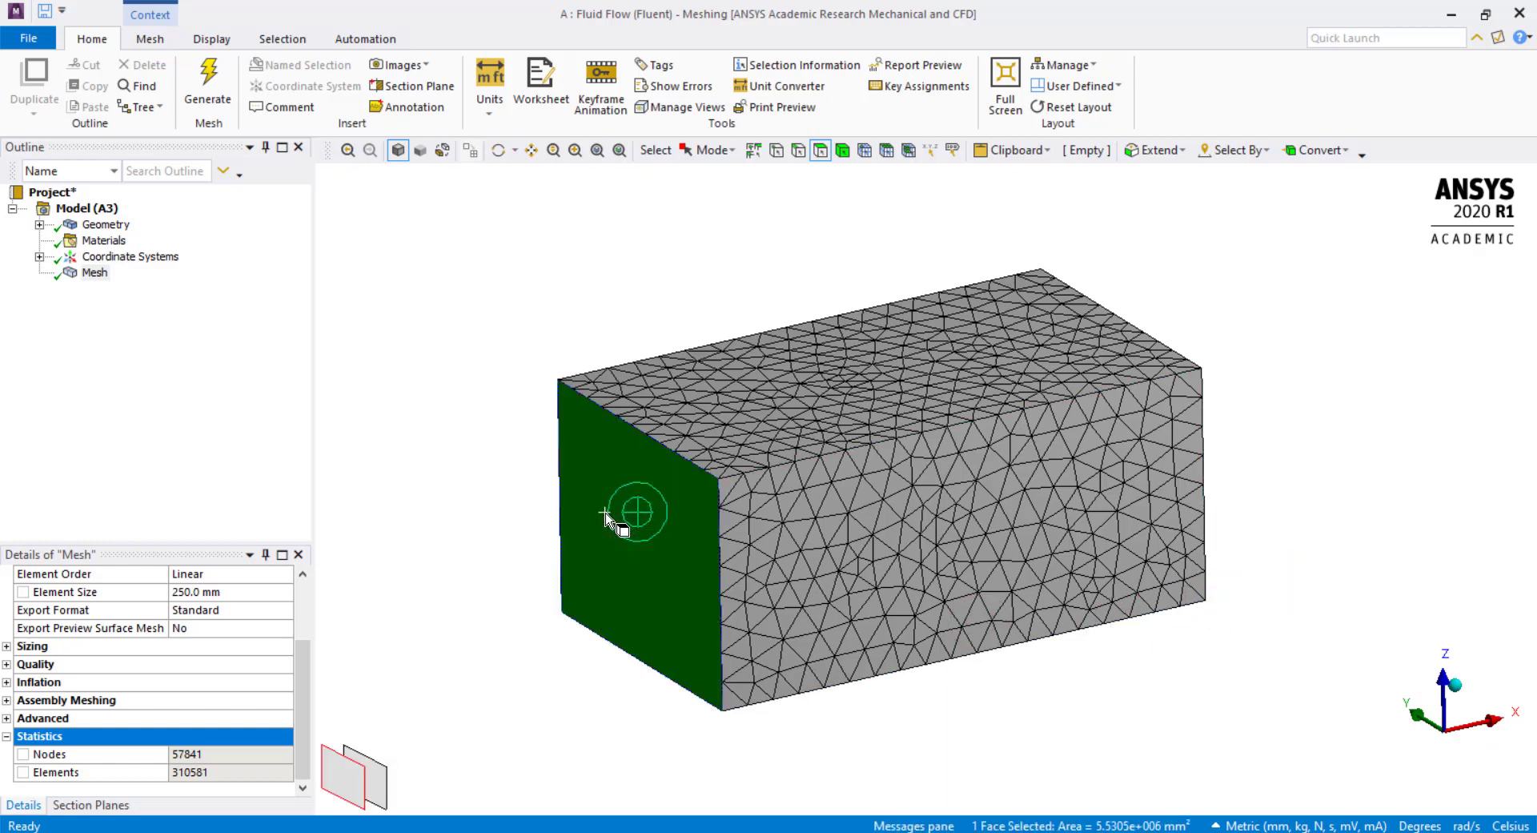
pyautogui.press('n')
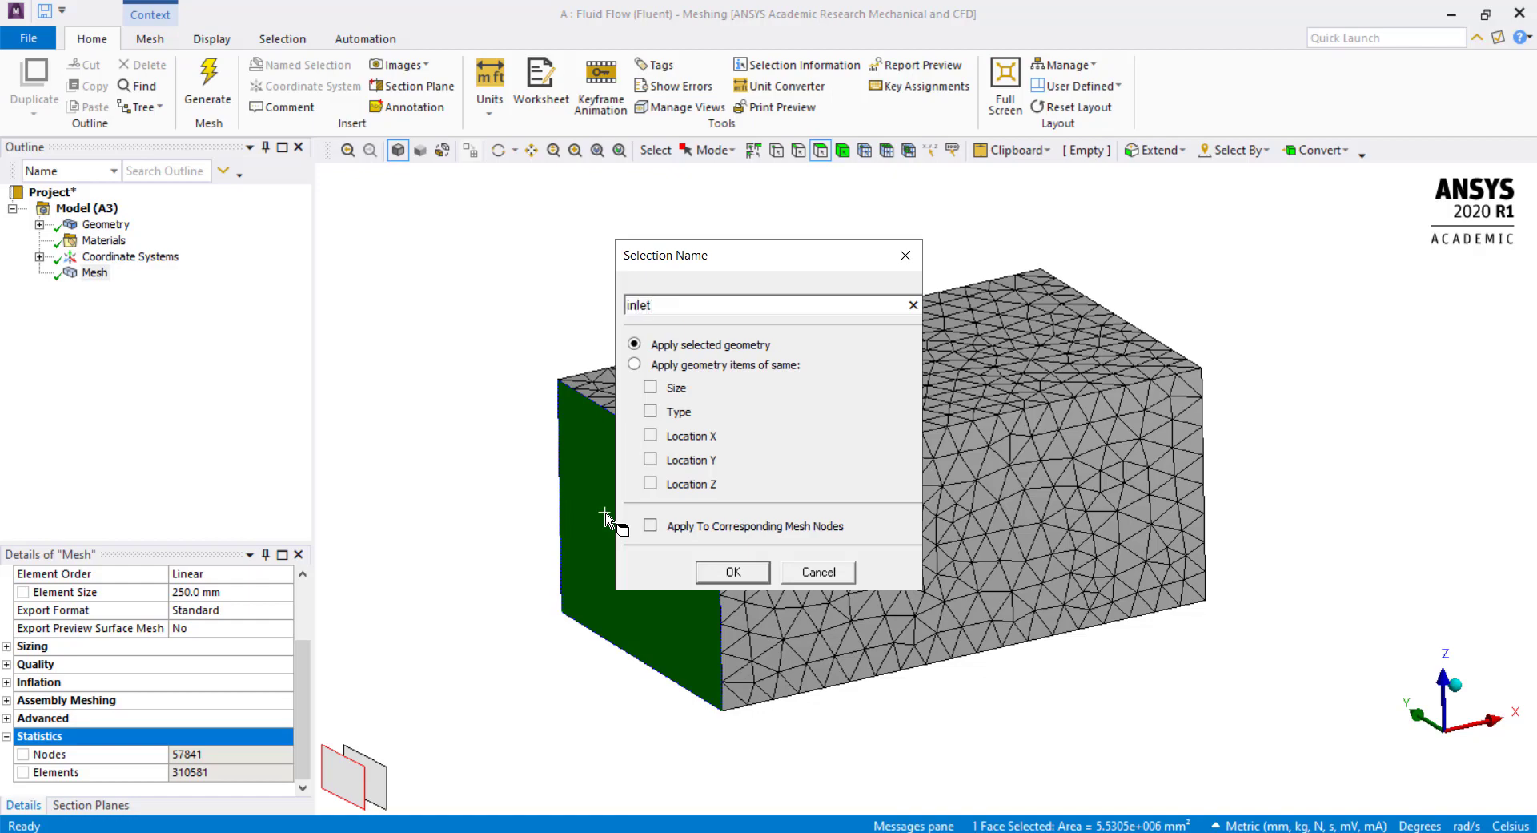
pyautogui.press('Return')
# Create a named selection called outlet from the box's end face on the positive X side.
pyautogui.moveTo(606, 513); pyautogui.dragTo(1386, 515, button='middle')
pyautogui.click(1225, 498)
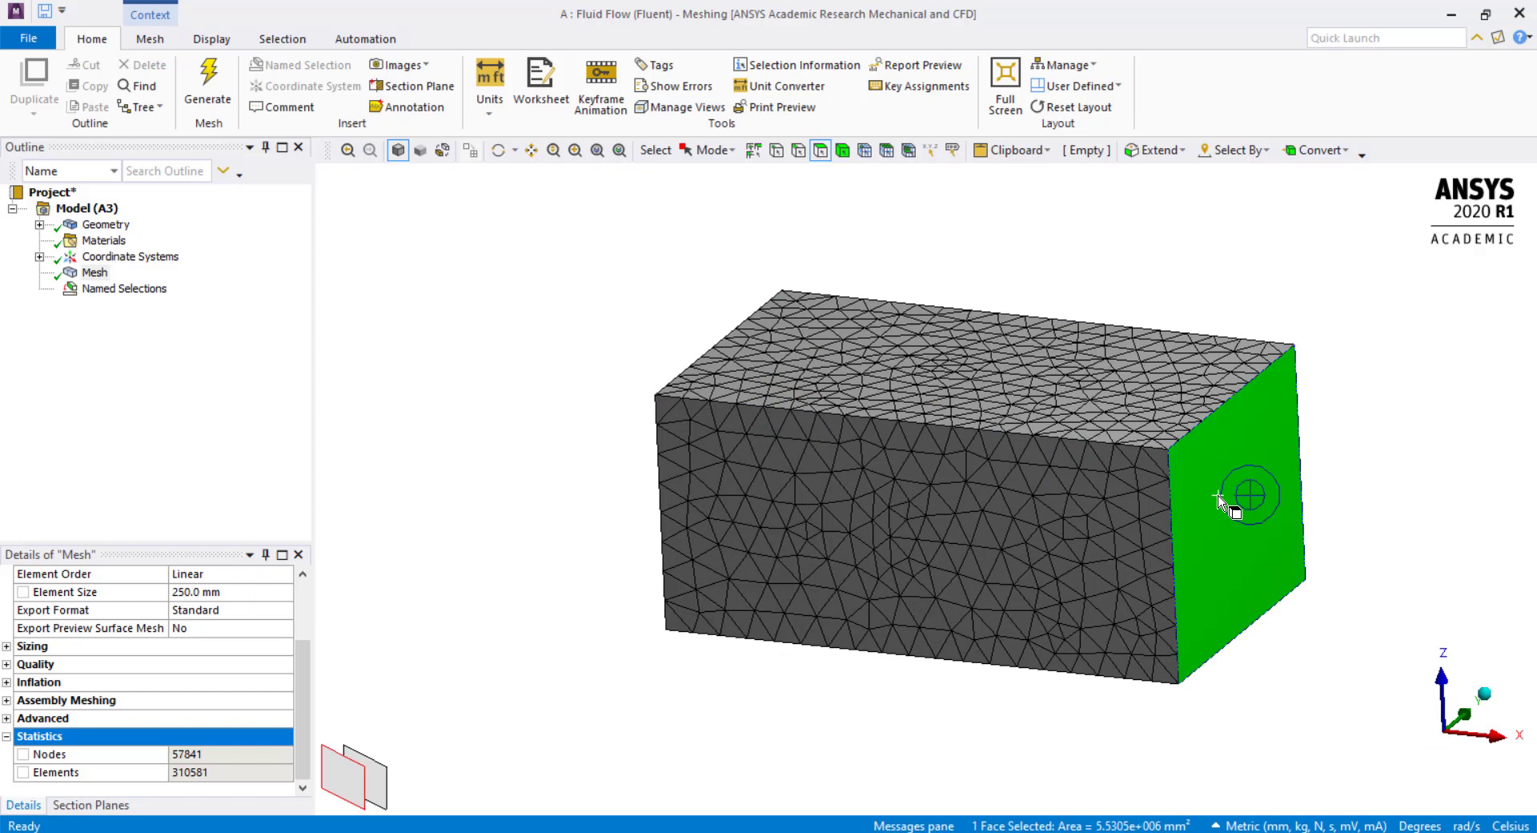
pyautogui.press('n')
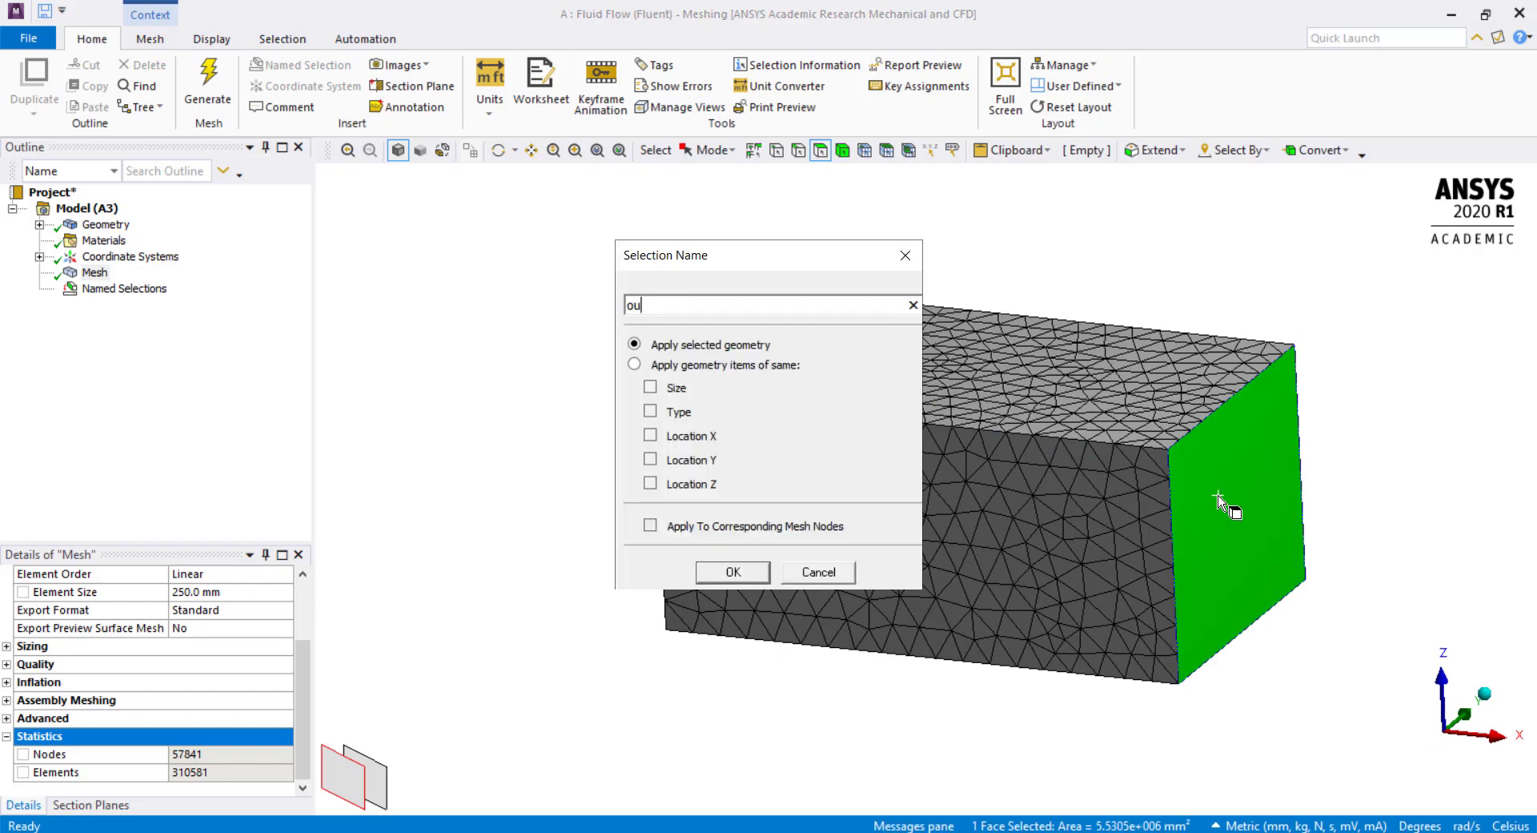
pyautogui.write('outlet')
pyautogui.press('Return')
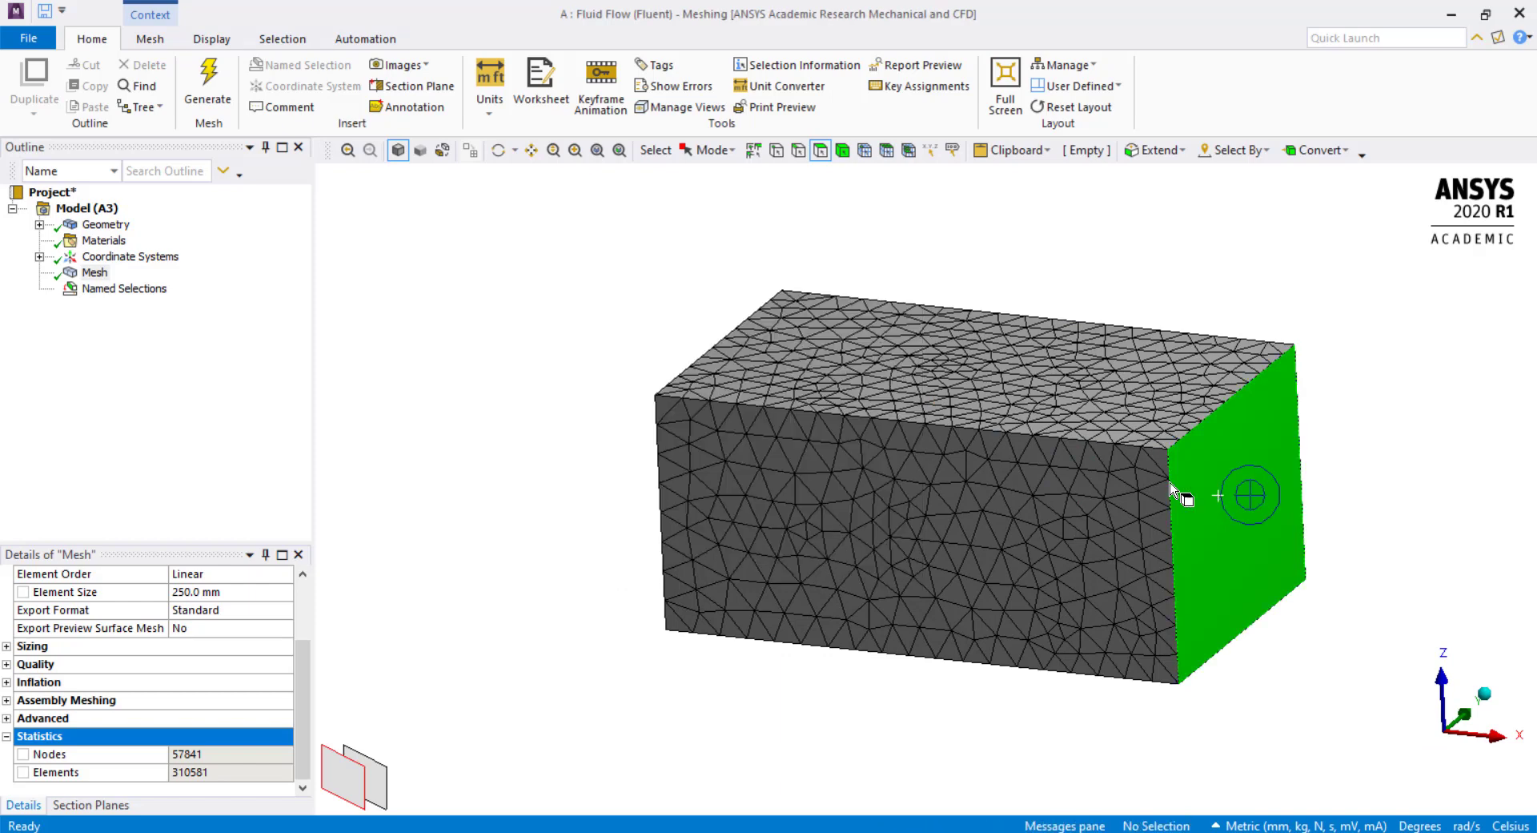
# Show the mesh as wireframe, box-select all faces of the shield inside the domain and name the selection shield.
pyautogui.moveTo(784, 535); pyautogui.dragTo(832, 481, button='middle')
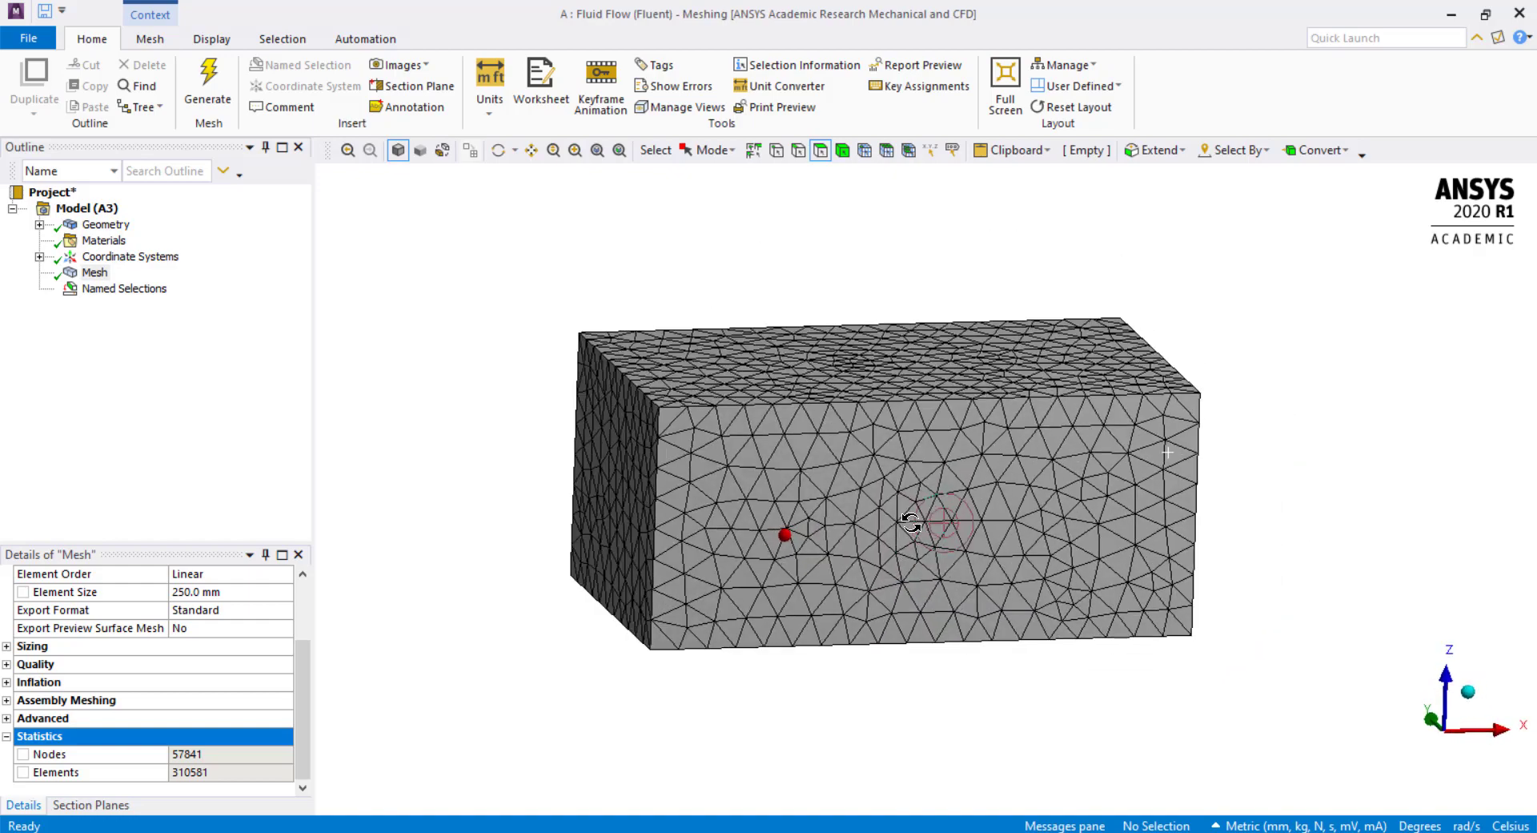
pyautogui.click(442, 150)
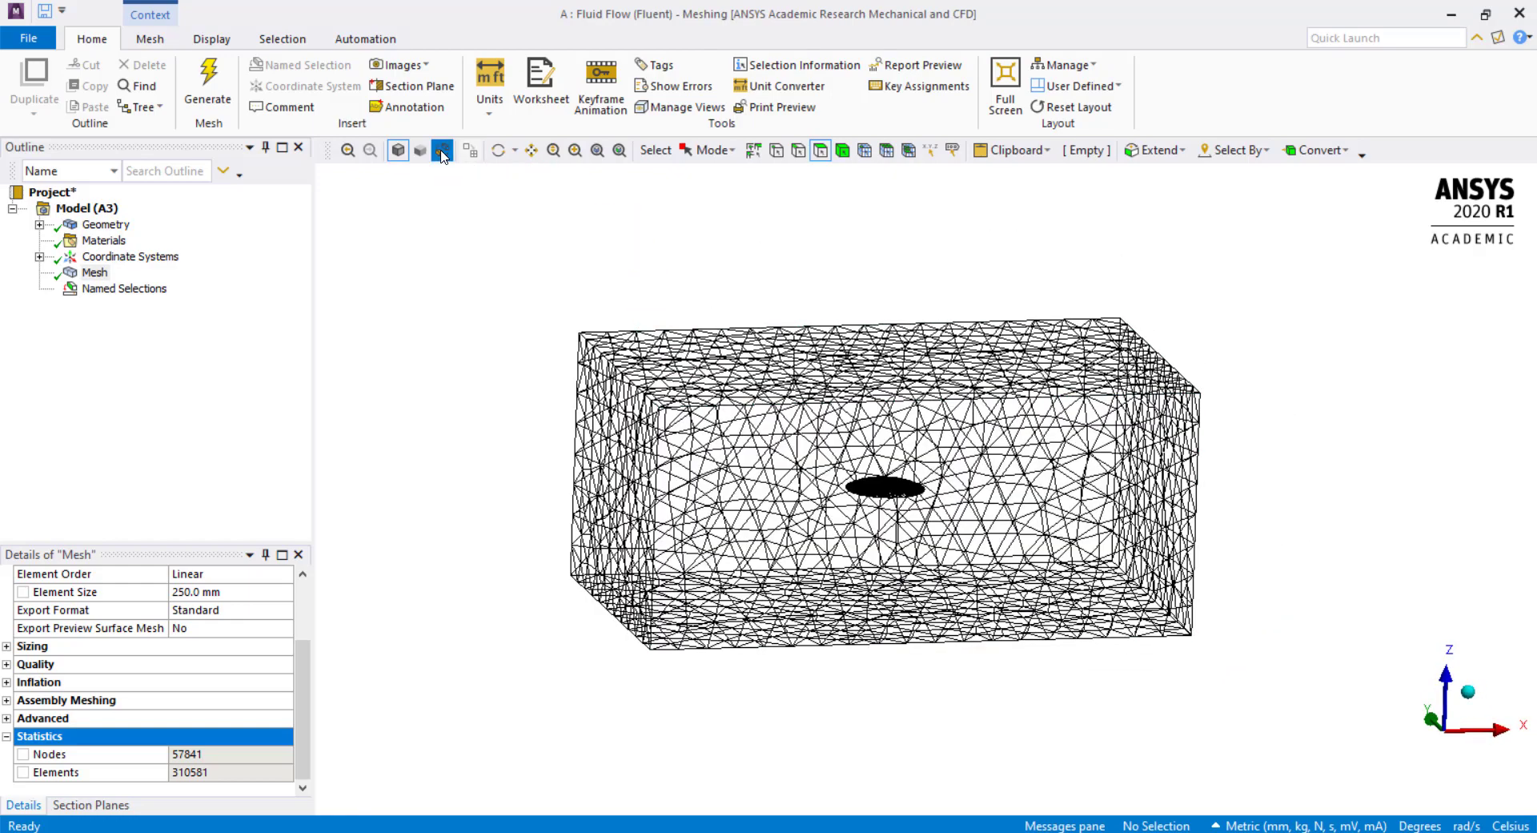
pyautogui.click(709, 152)
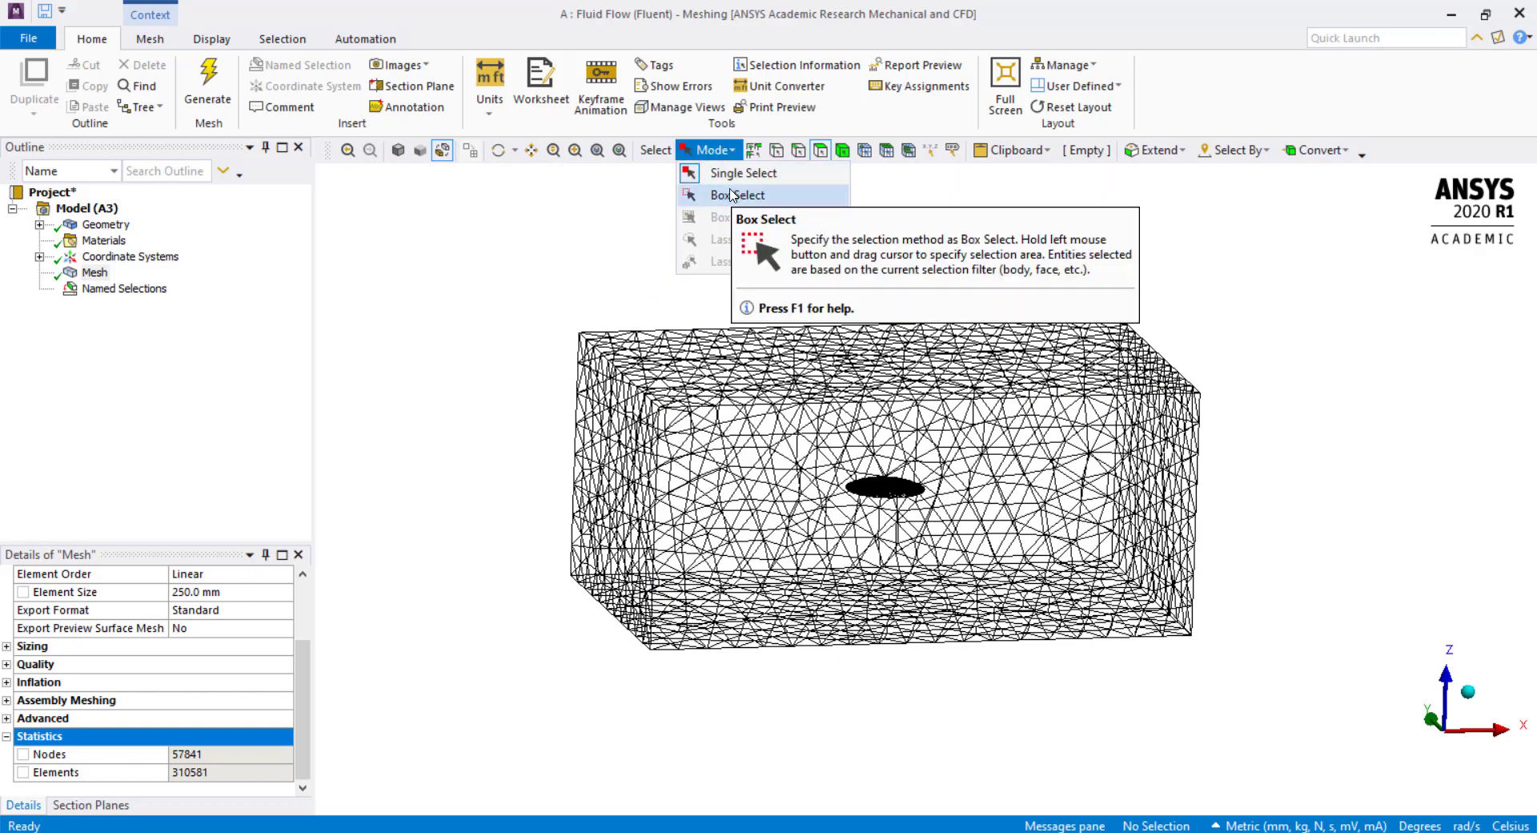
pyautogui.click(730, 195)
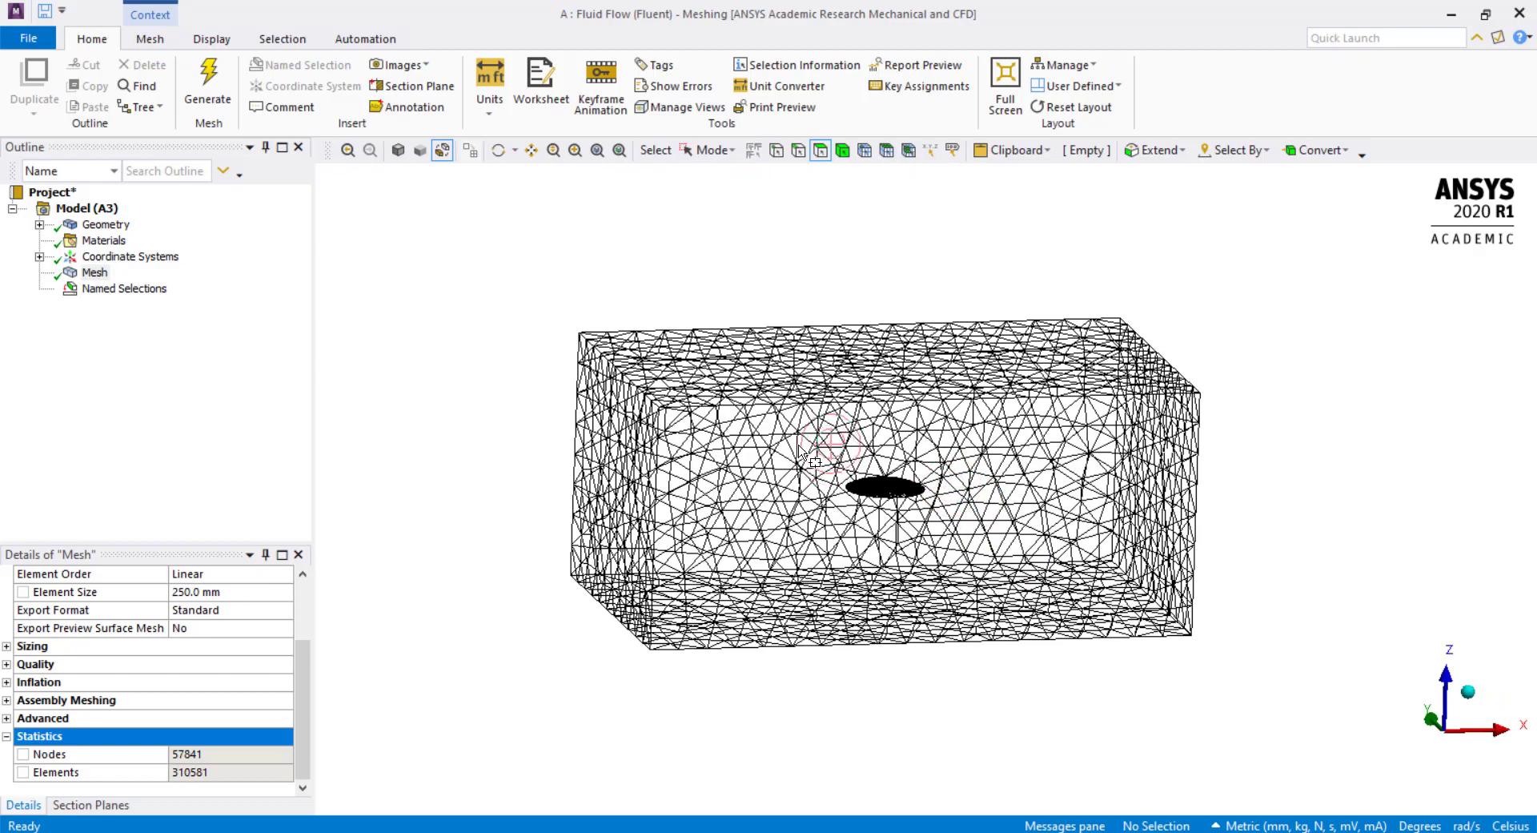
pyautogui.moveTo(798, 441); pyautogui.dragTo(977, 553)
pyautogui.moveTo(877, 503)
pyautogui.mouseDown(button='middle')
pyautogui.moveTo(865, 547)
pyautogui.moveTo(889, 492)
pyautogui.mouseUp(button='middle')
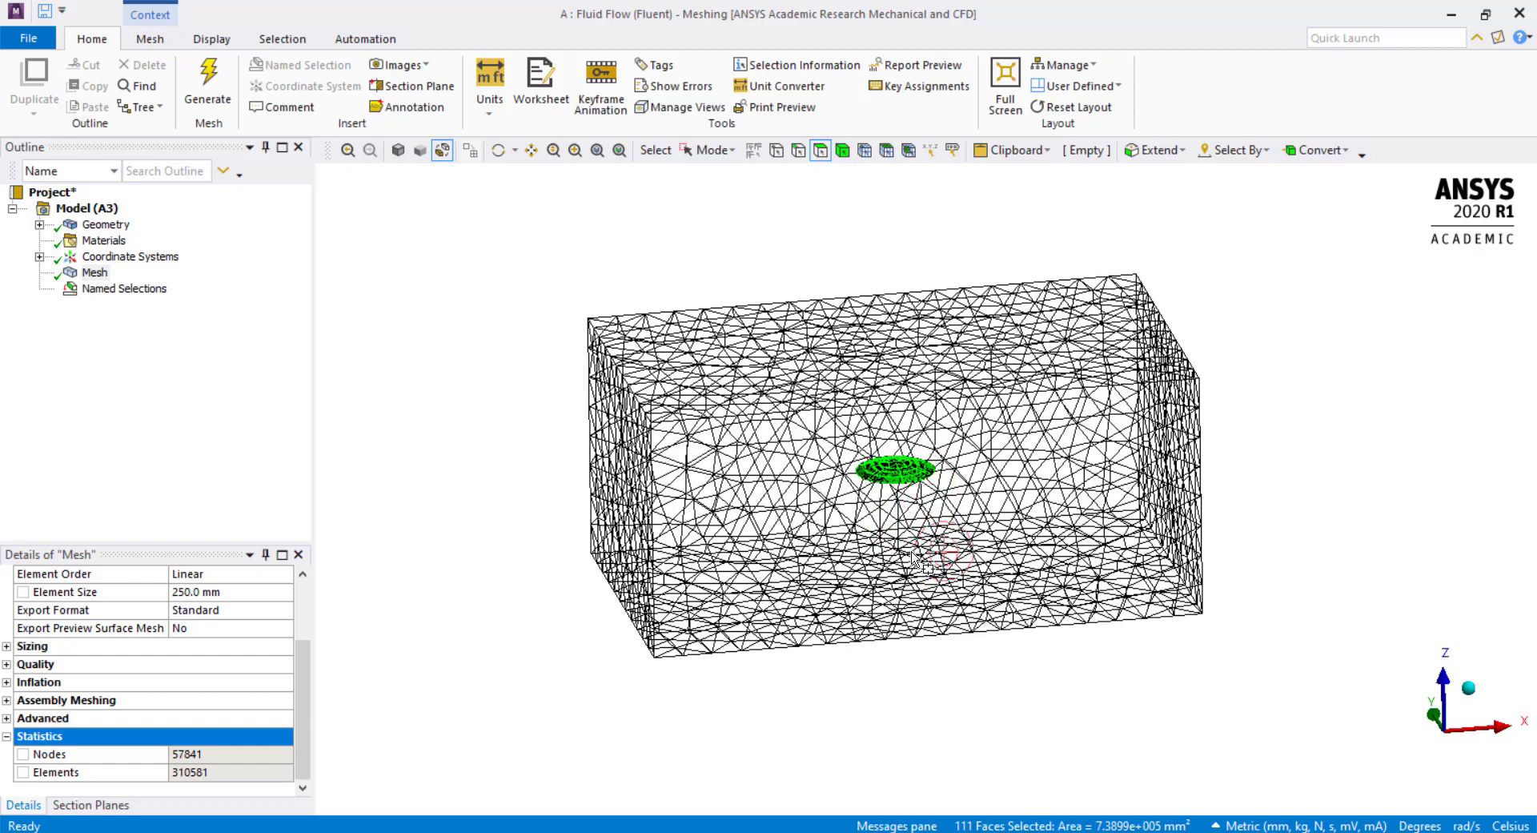
pyautogui.press('n')
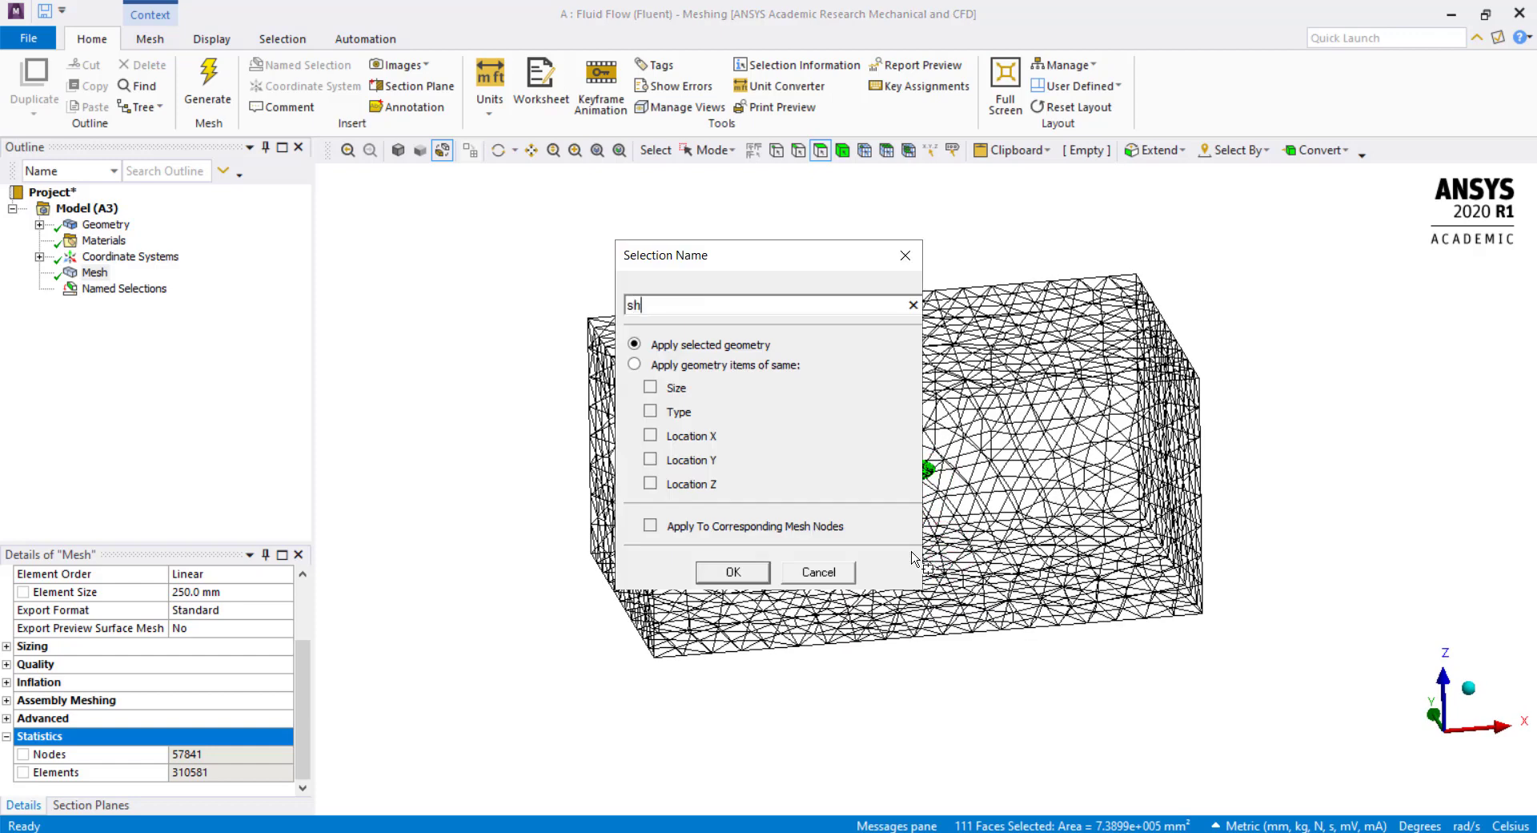
pyautogui.press('Return')
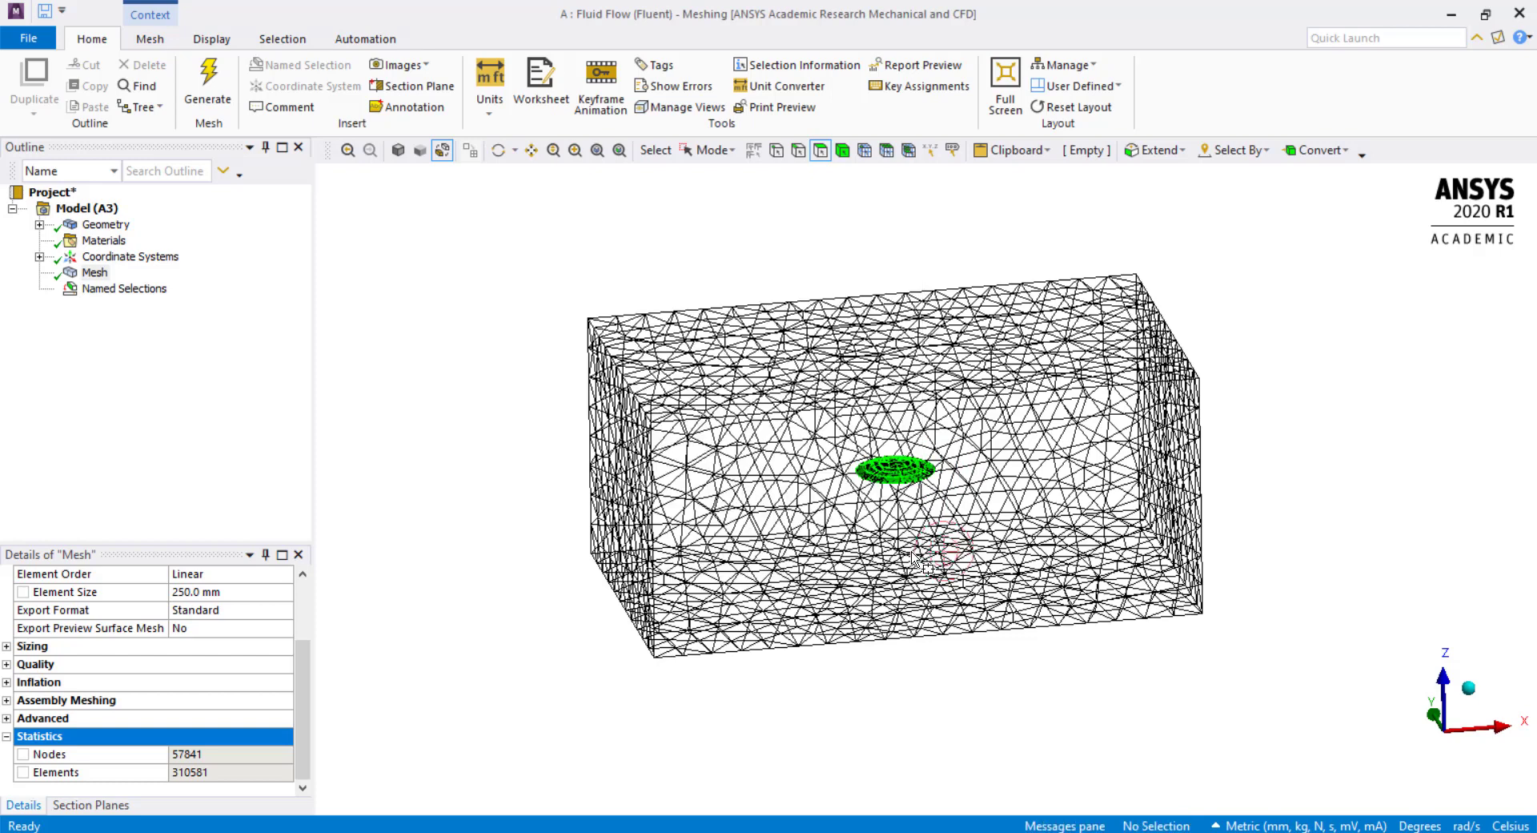
# Expand the named selections and check the outlet and shield selections on the model.
pyautogui.click(39, 288)
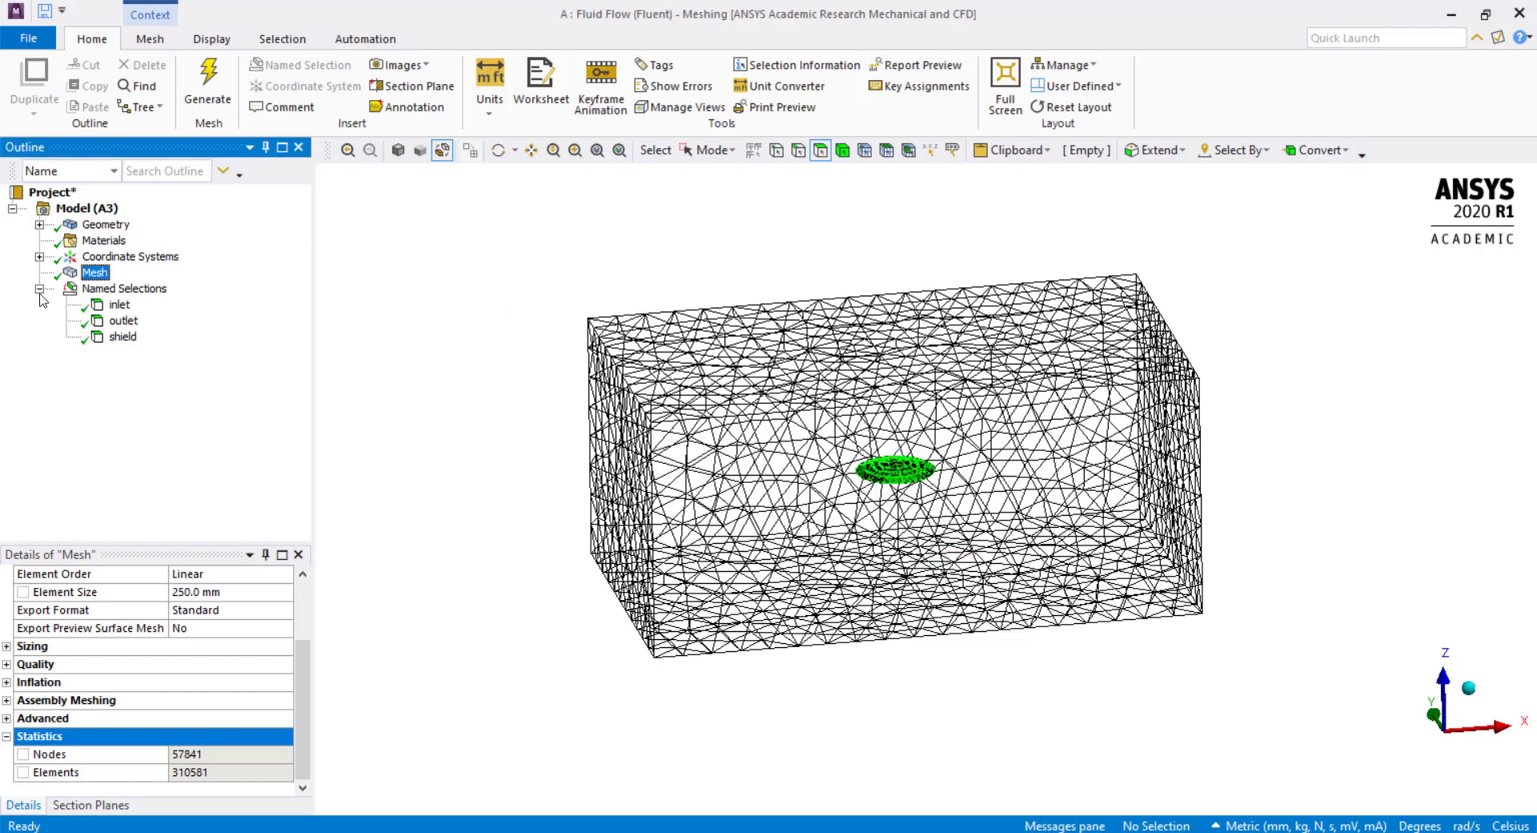
pyautogui.click(123, 321)
pyautogui.click(123, 337)
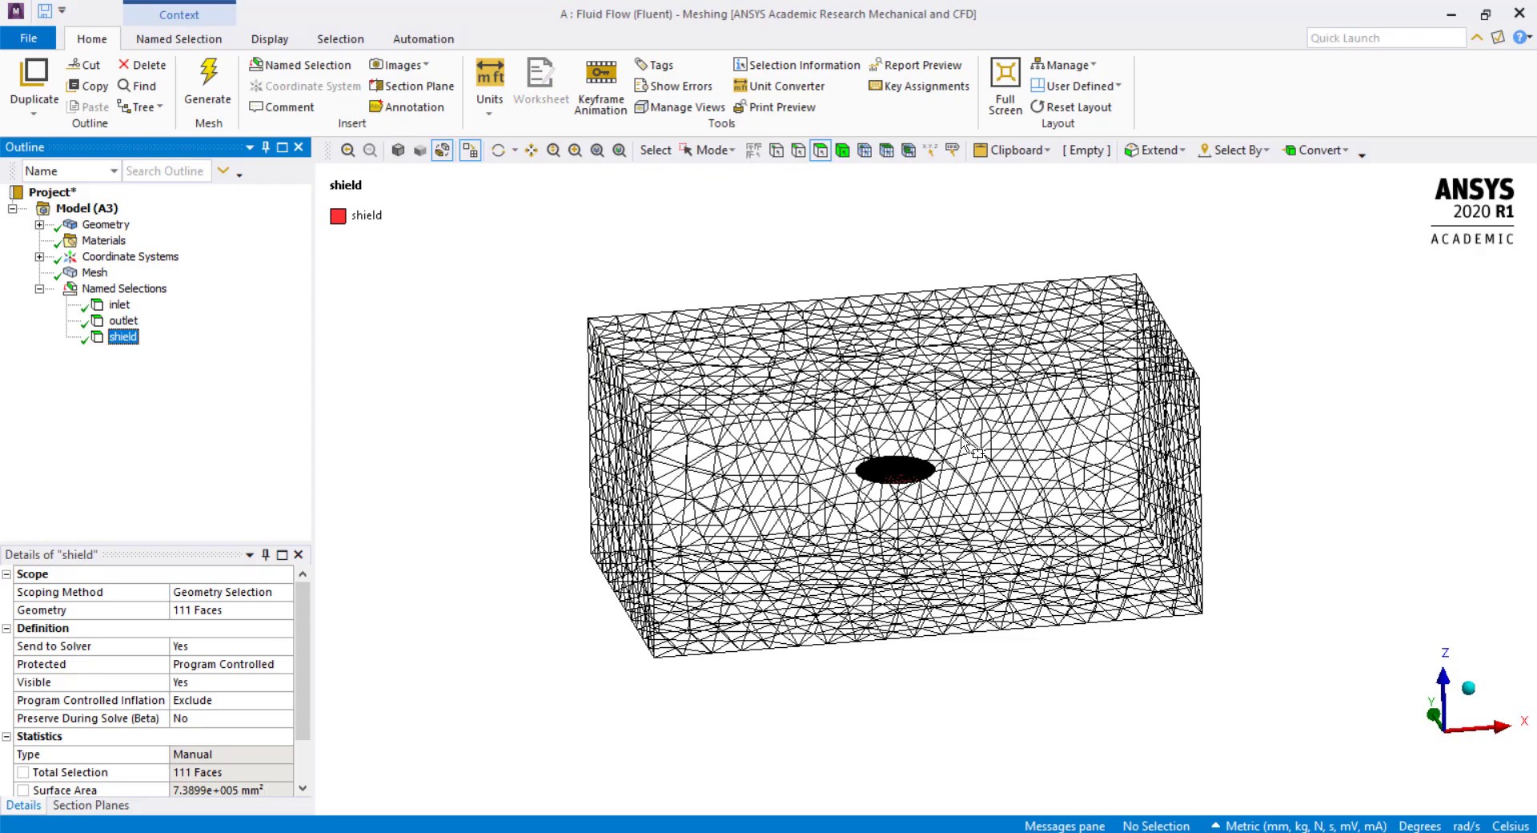
pyautogui.scroll(4, 966, 442)
pyautogui.scroll(-3, 881, 472)
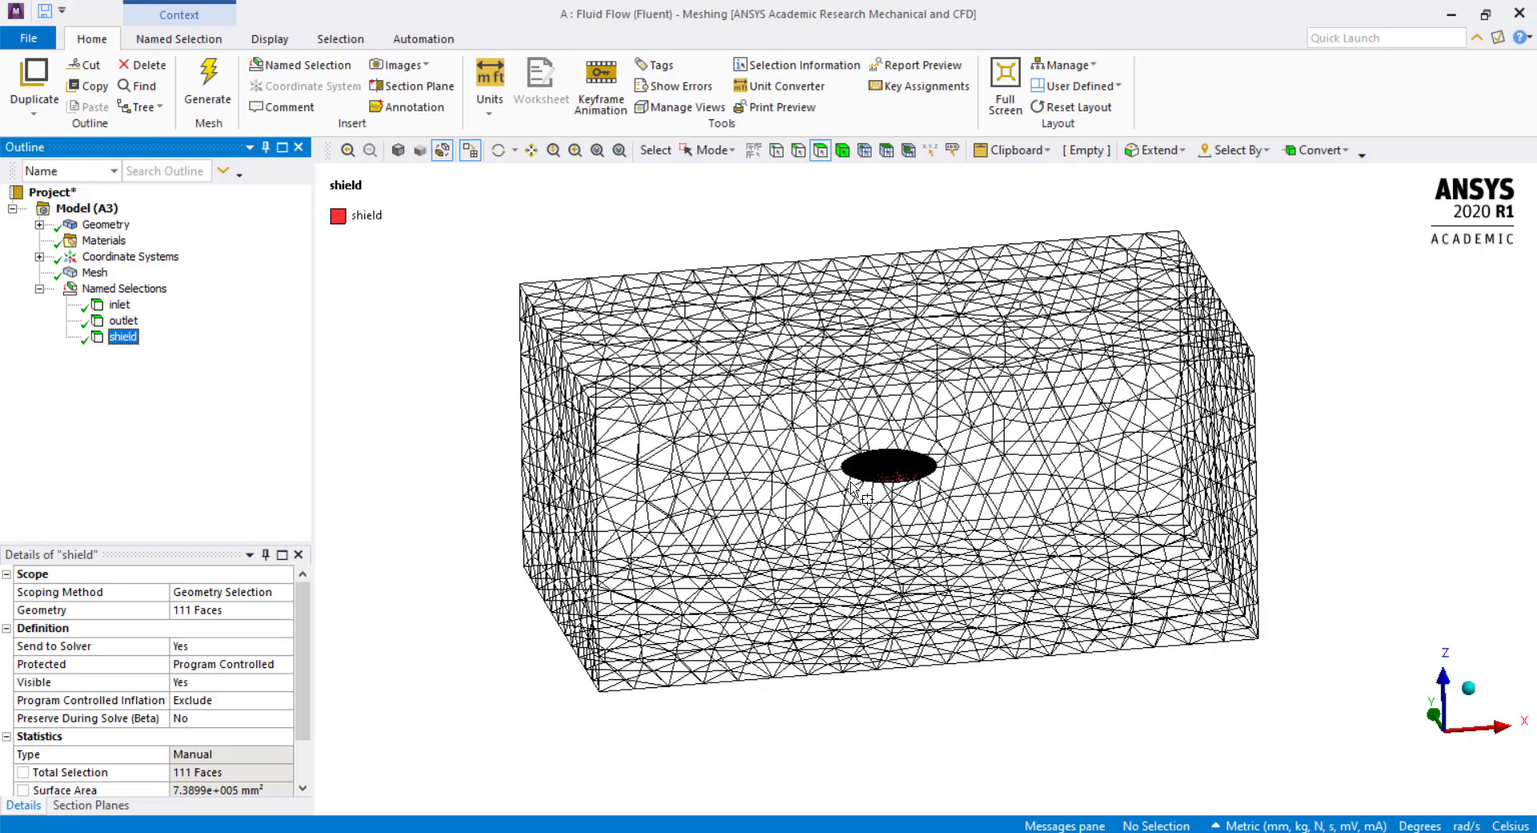
# Update the mesh so the inlet, outlet and shield selections are passed on to the Fluent setup.
pyautogui.click(96, 275)
pyautogui.rightClick(96, 272)
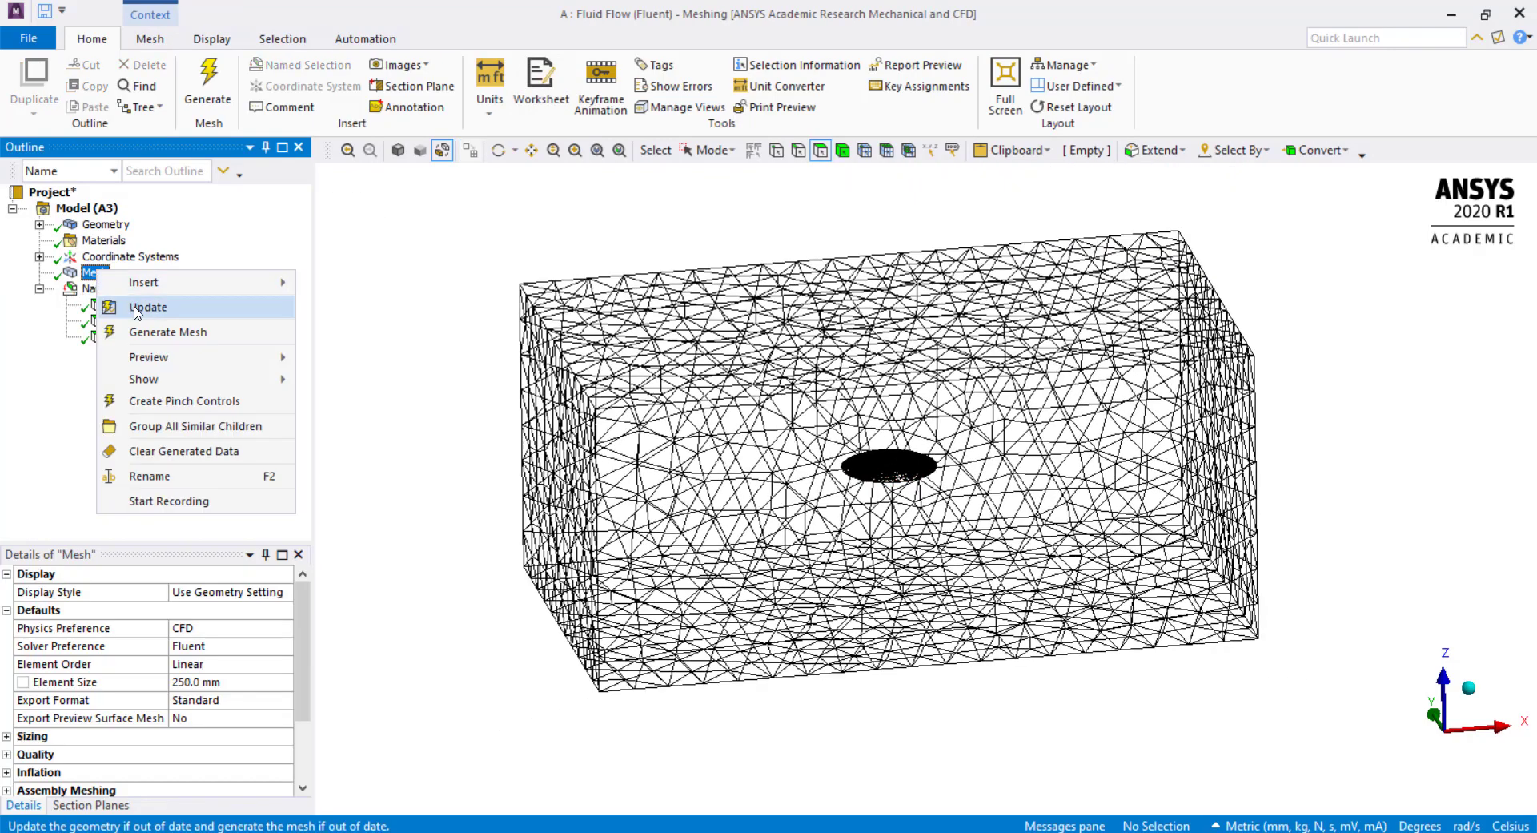
pyautogui.click(135, 314)
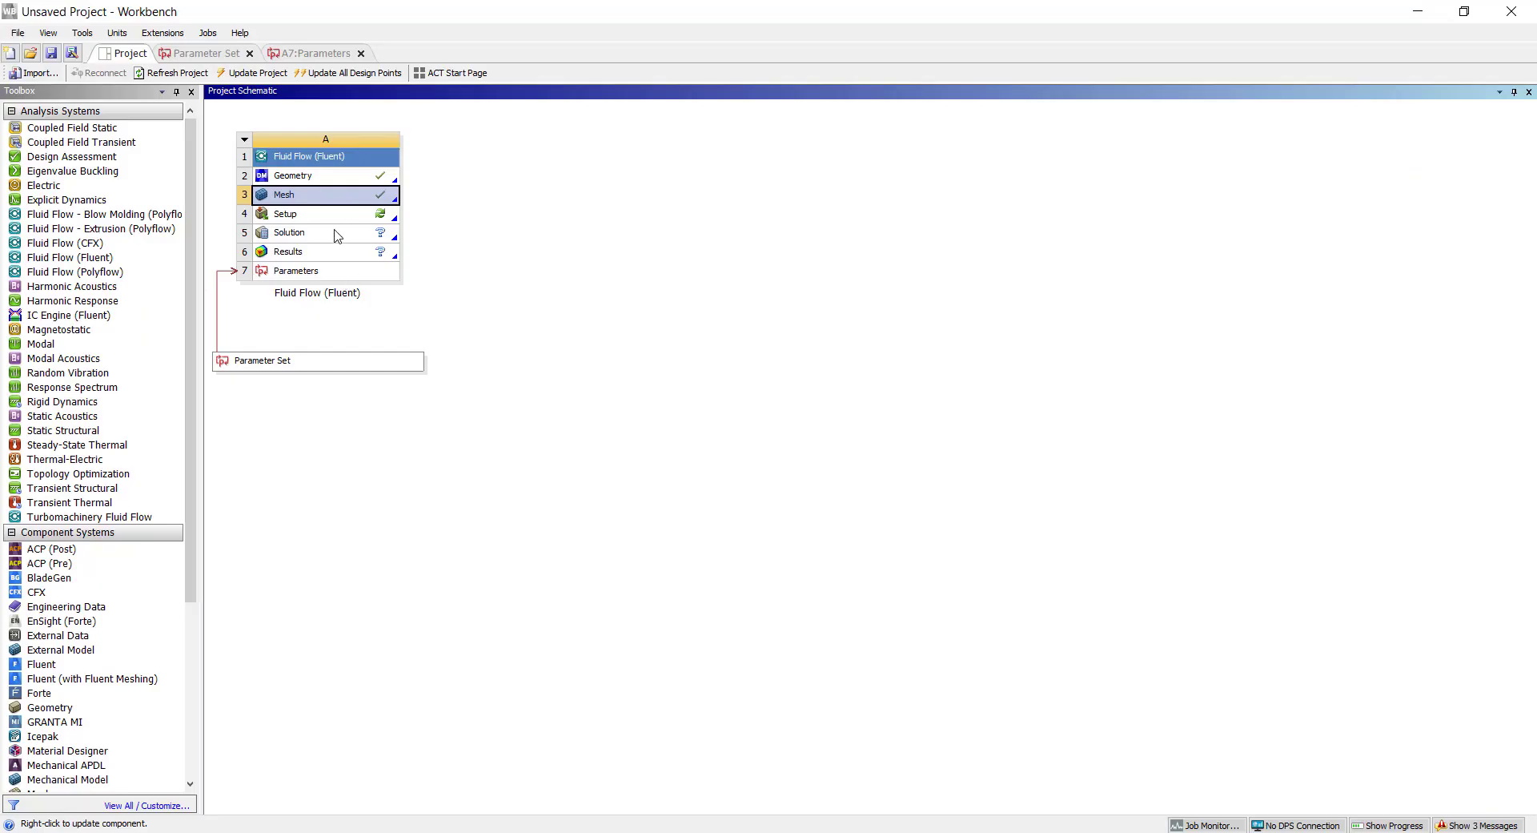
# Switch to Workbench, open the Setup cell of the Fluid Flow (Fluent) system and start Fluent in double precision.
pyautogui.click(333, 218)
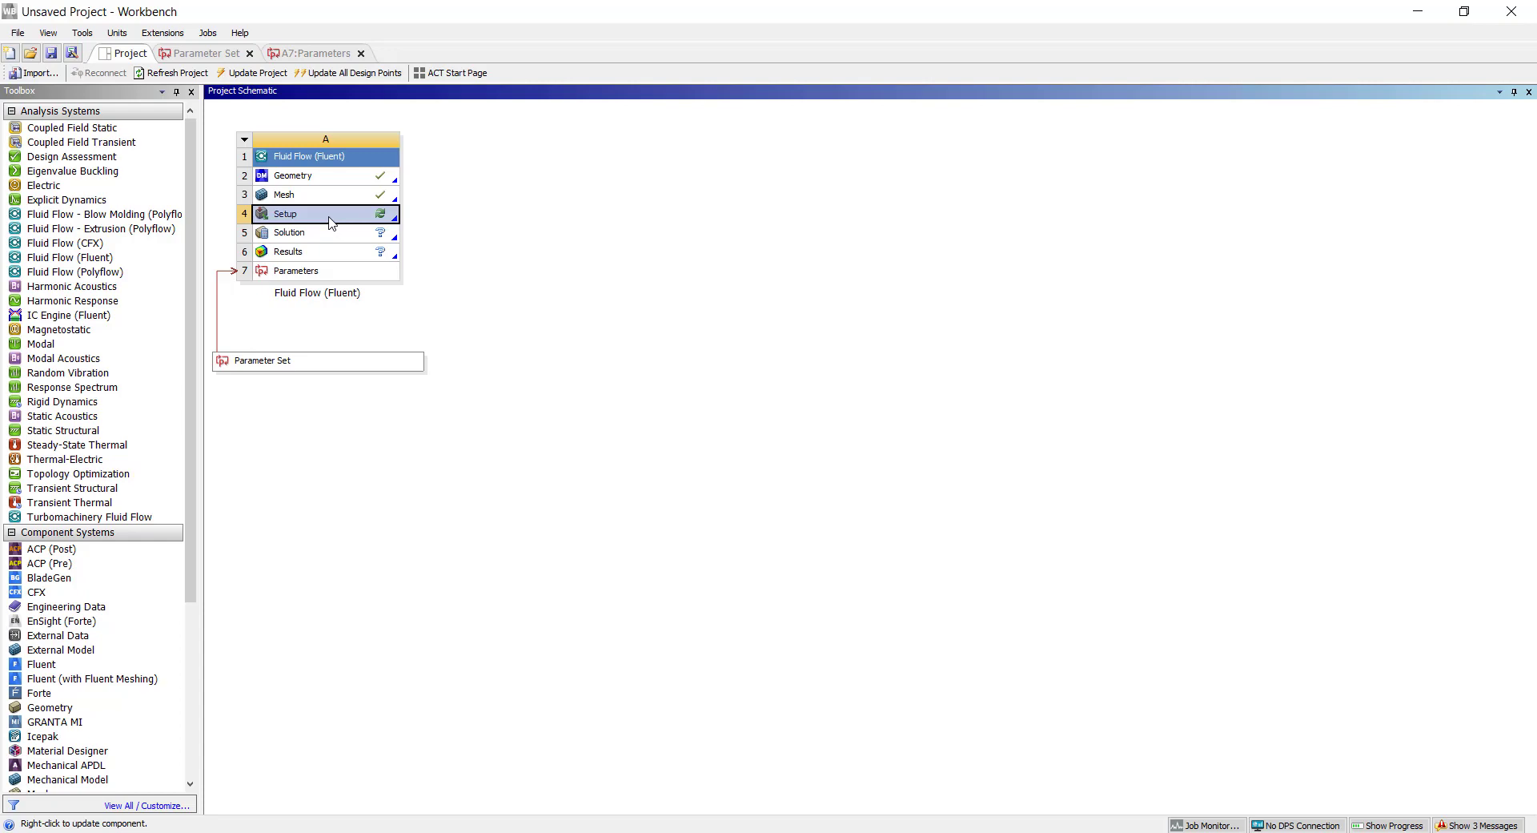
pyautogui.rightClick(329, 217)
pyautogui.click(374, 228)
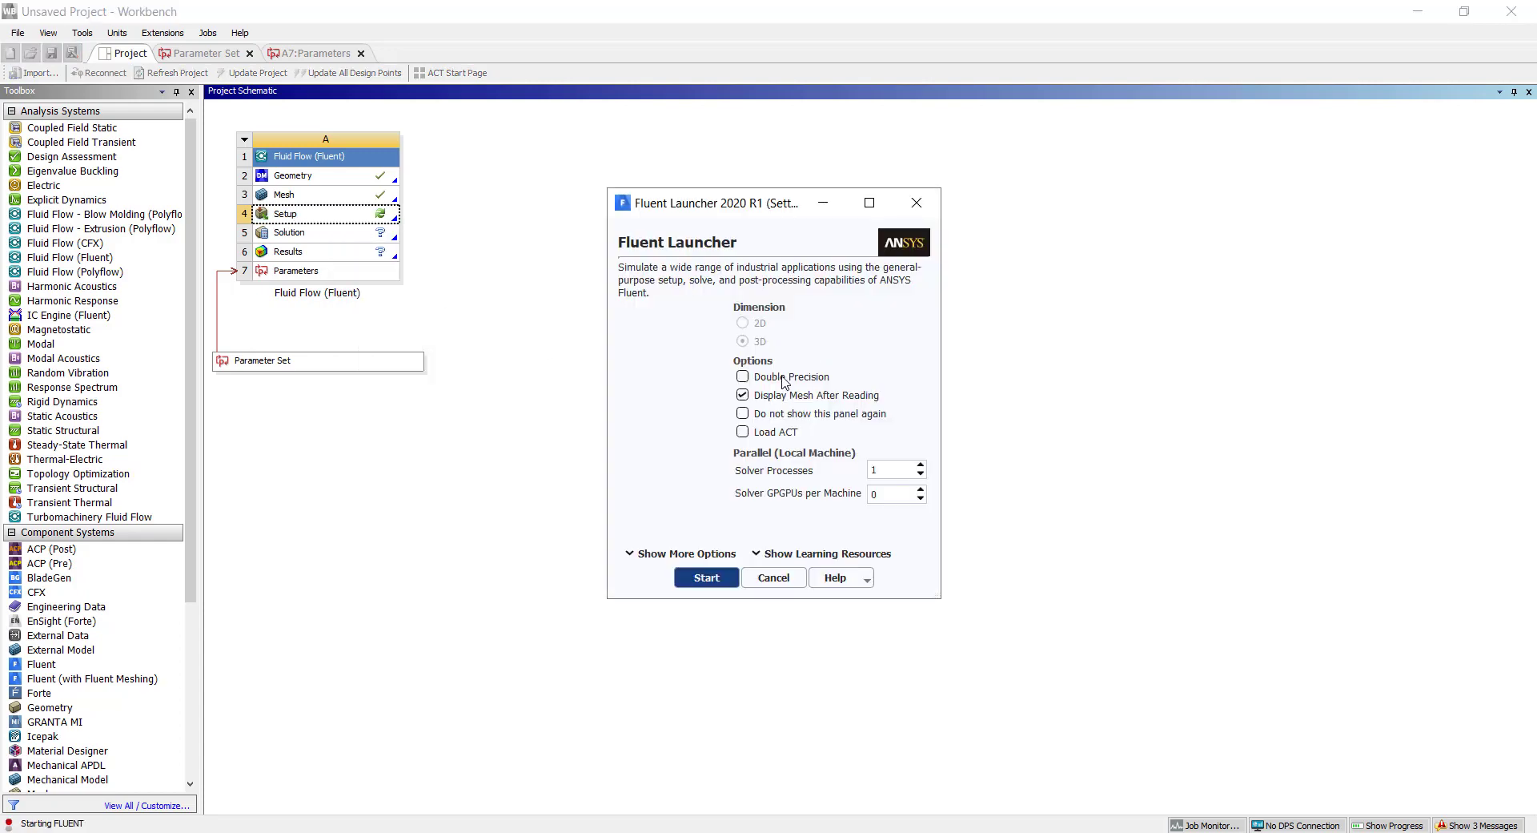
pyautogui.doubleClick(895, 472)
pyautogui.click(706, 577)
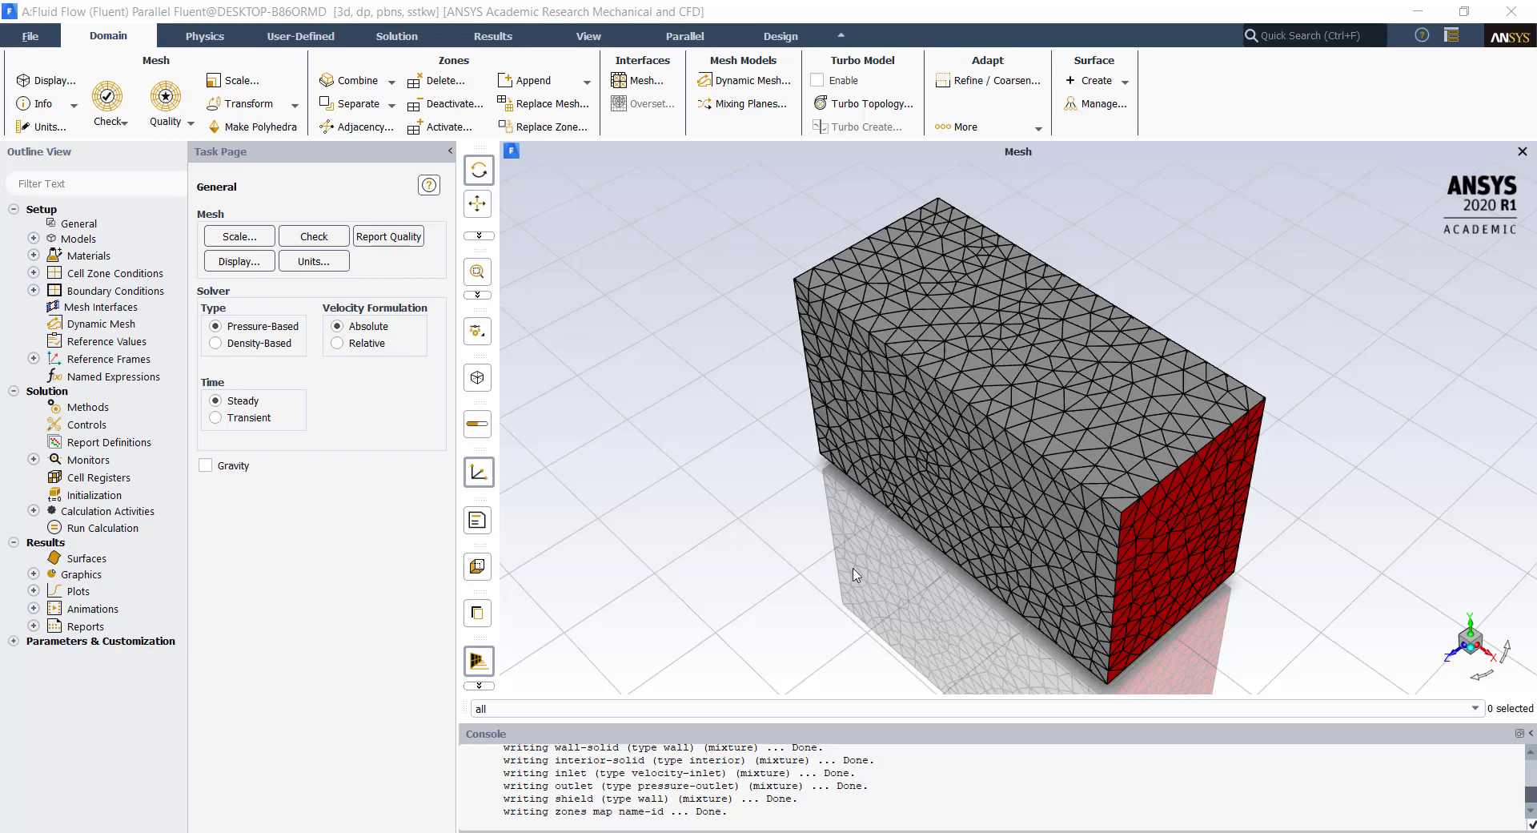
# Display only the shield surface mesh and examine its element refinement closely from both sides.
pyautogui.moveTo(854, 567); pyautogui.dragTo(909, 607)
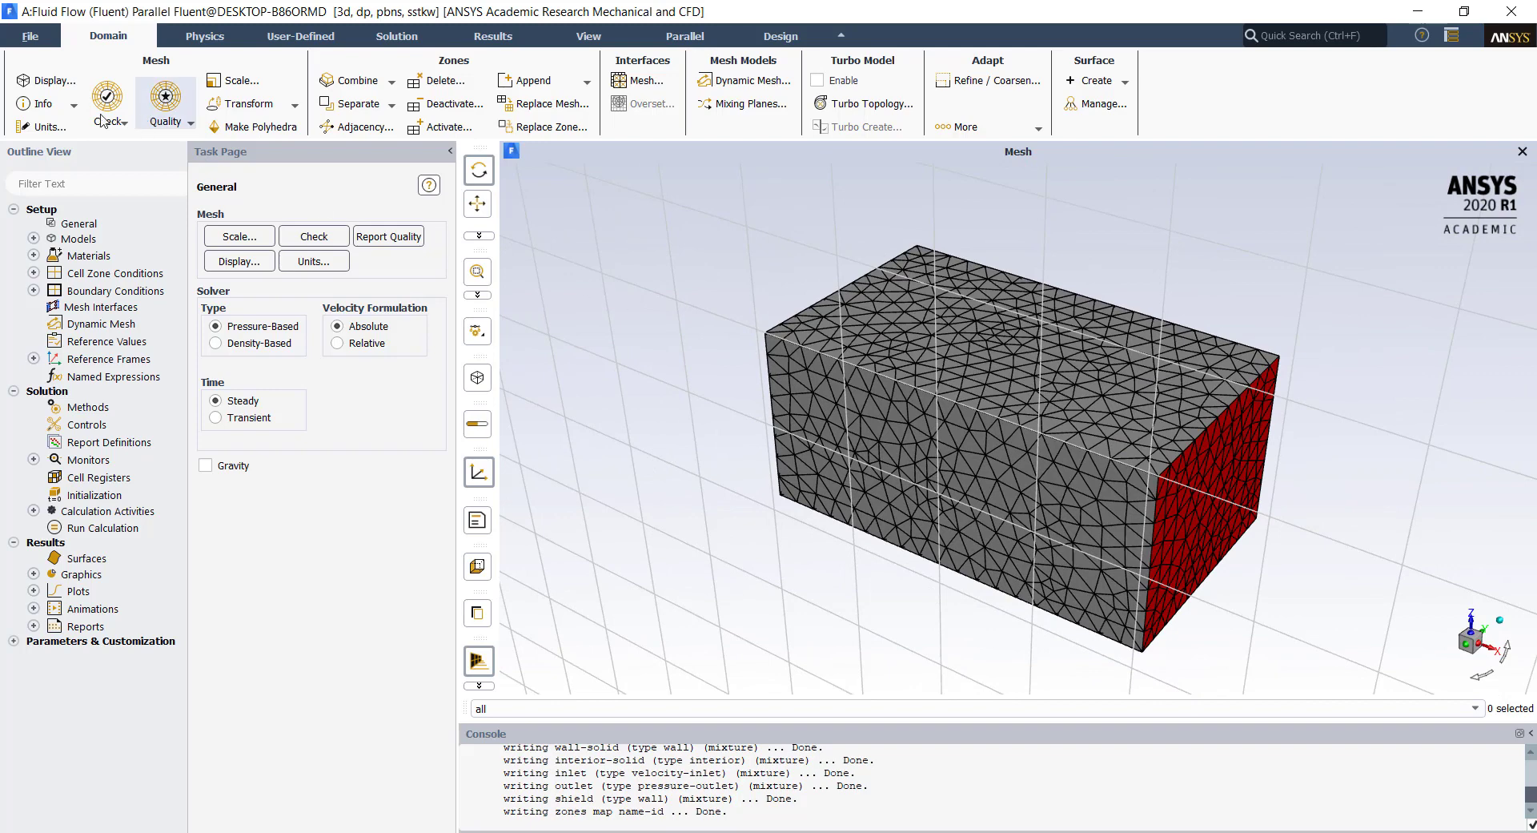
pyautogui.click(56, 83)
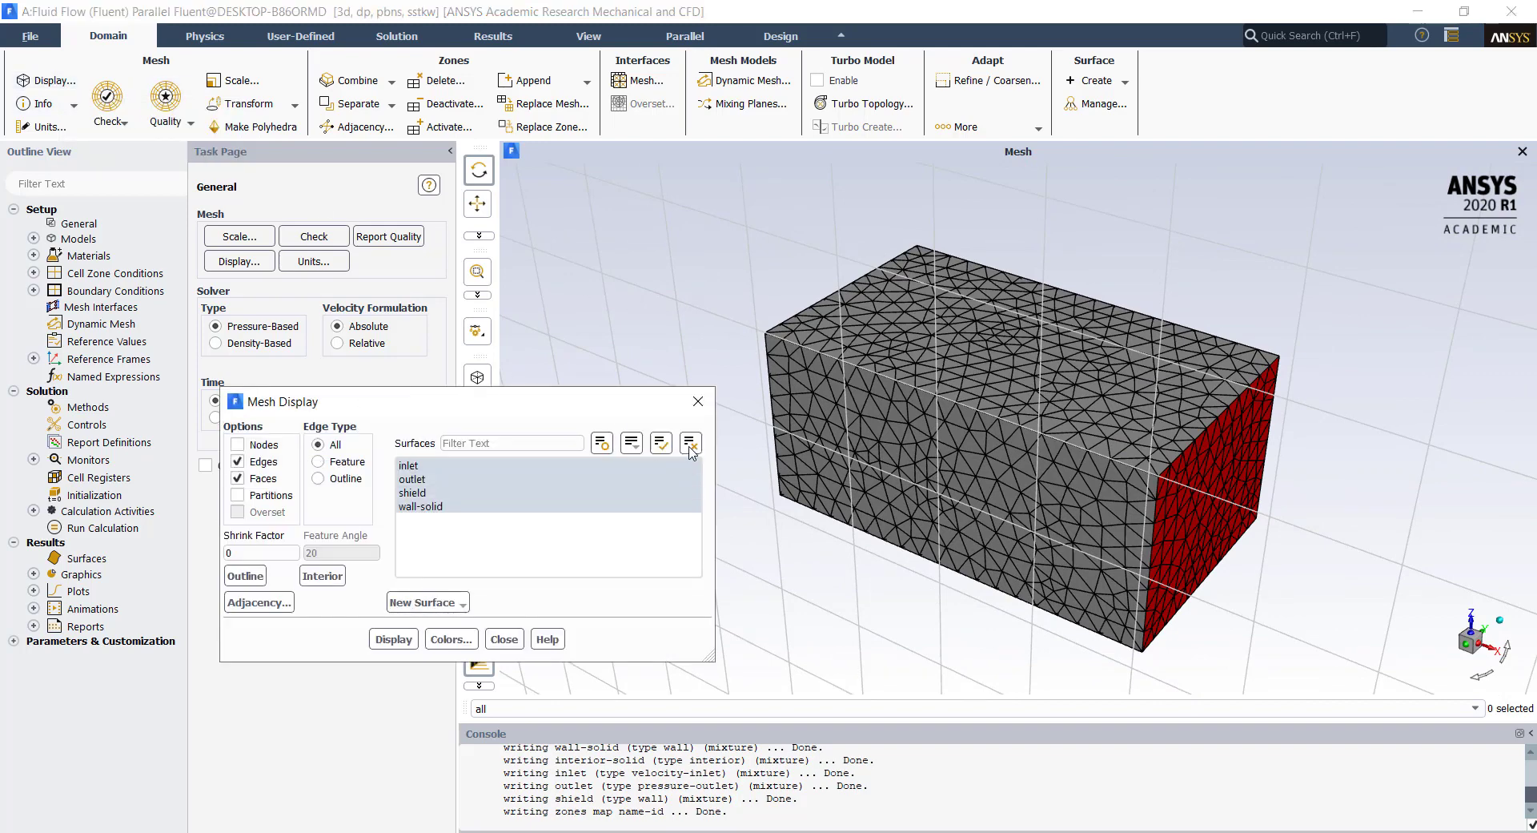
pyautogui.click(691, 449)
pyautogui.click(422, 493)
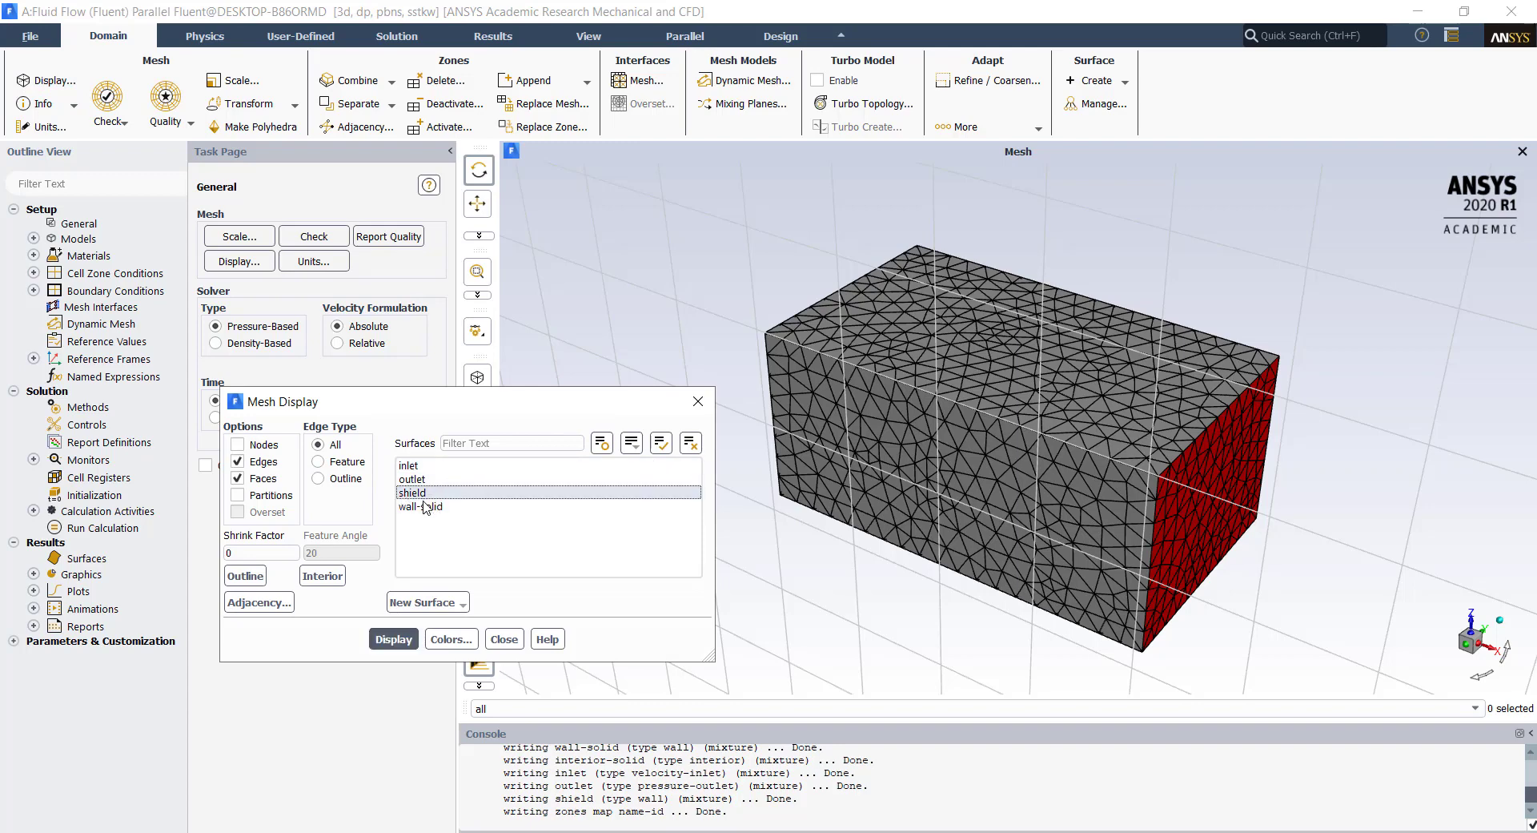
pyautogui.click(396, 639)
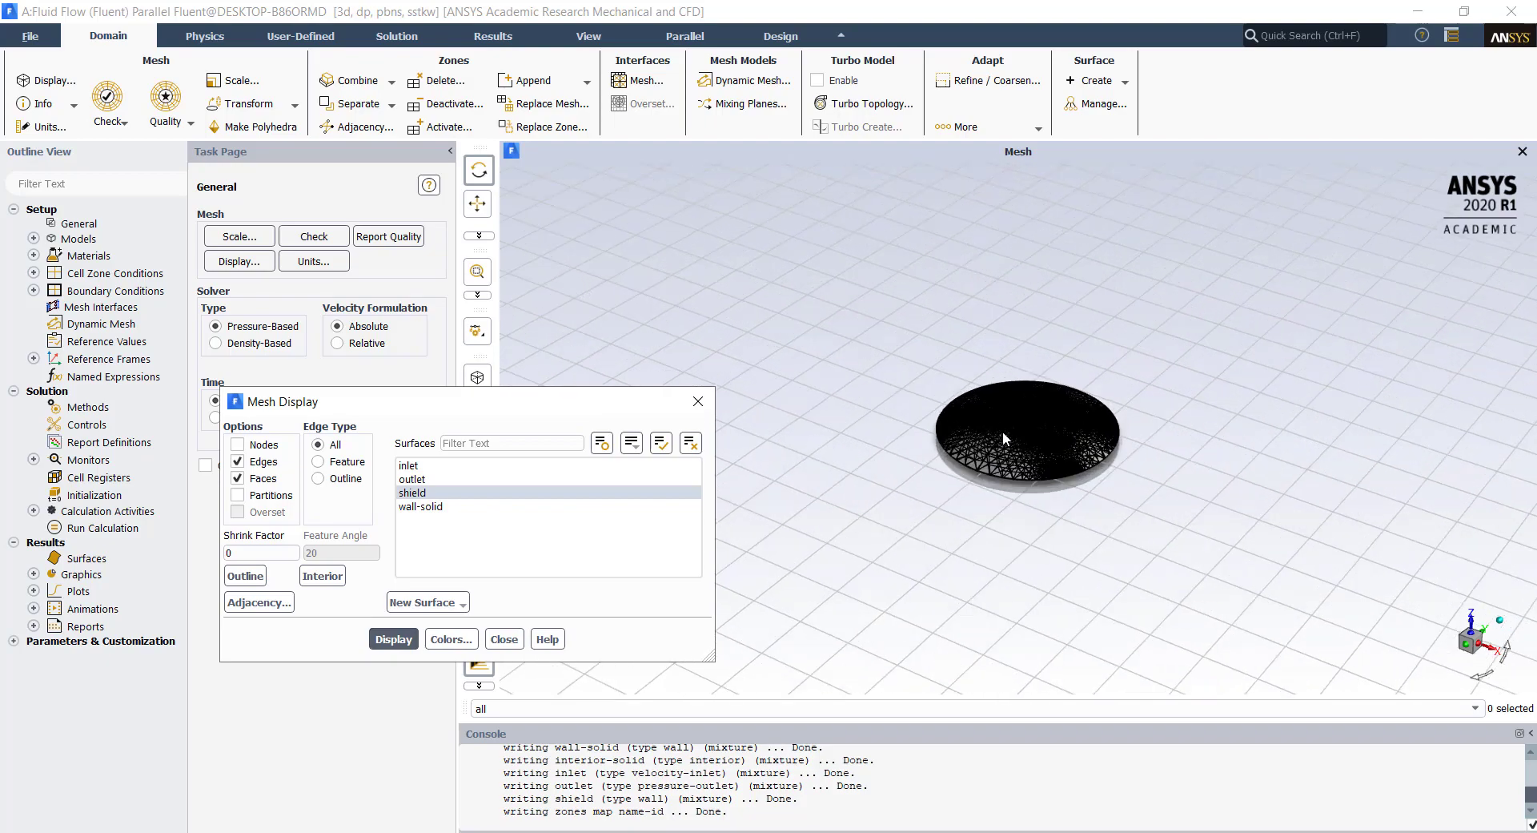
pyautogui.scroll(5, 1003, 430)
pyautogui.scroll(5, 1065, 423)
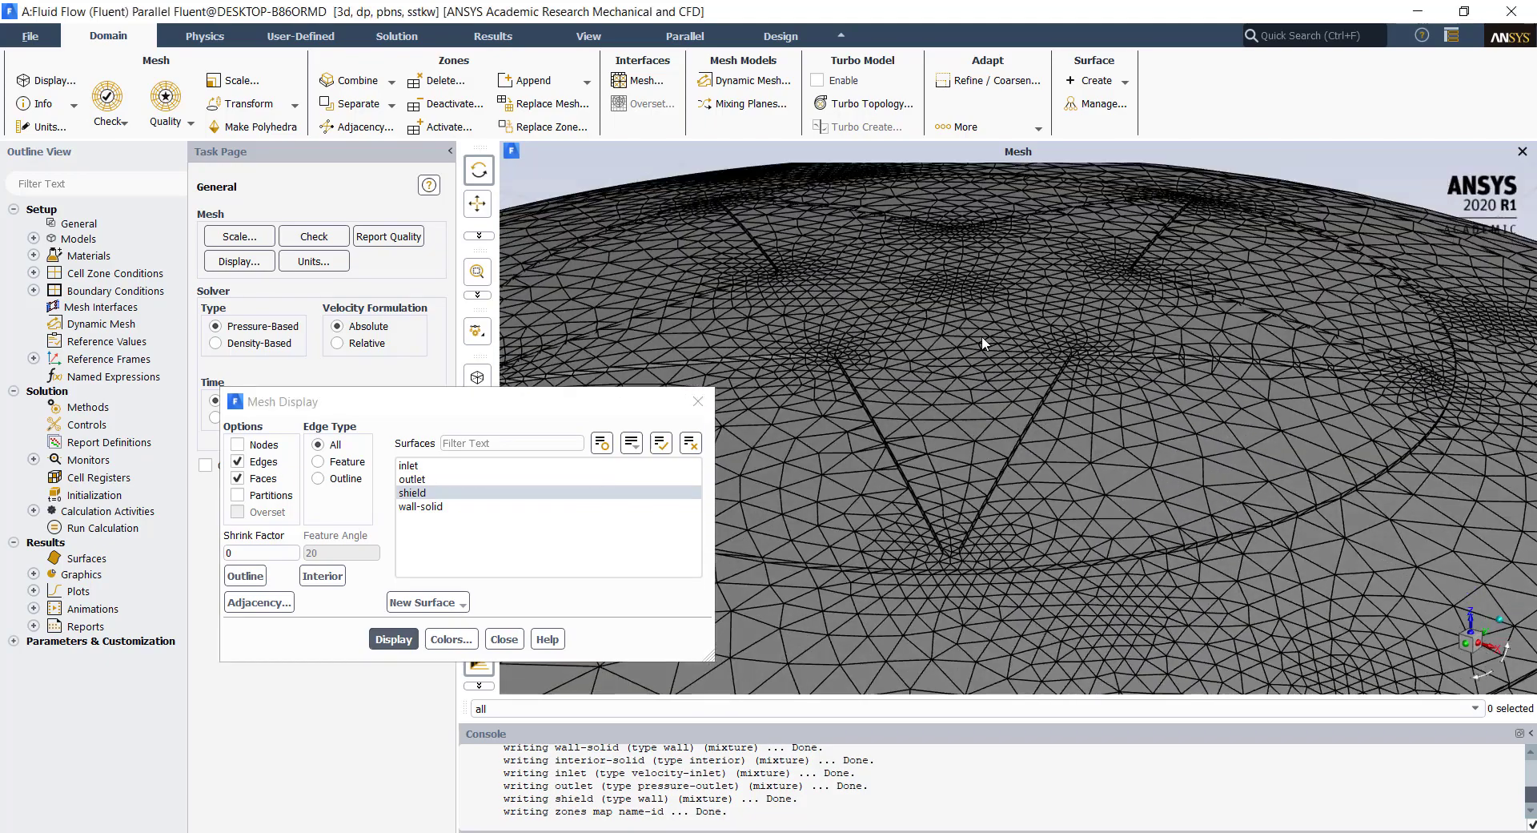
pyautogui.moveTo(982, 335); pyautogui.dragTo(1275, 350)
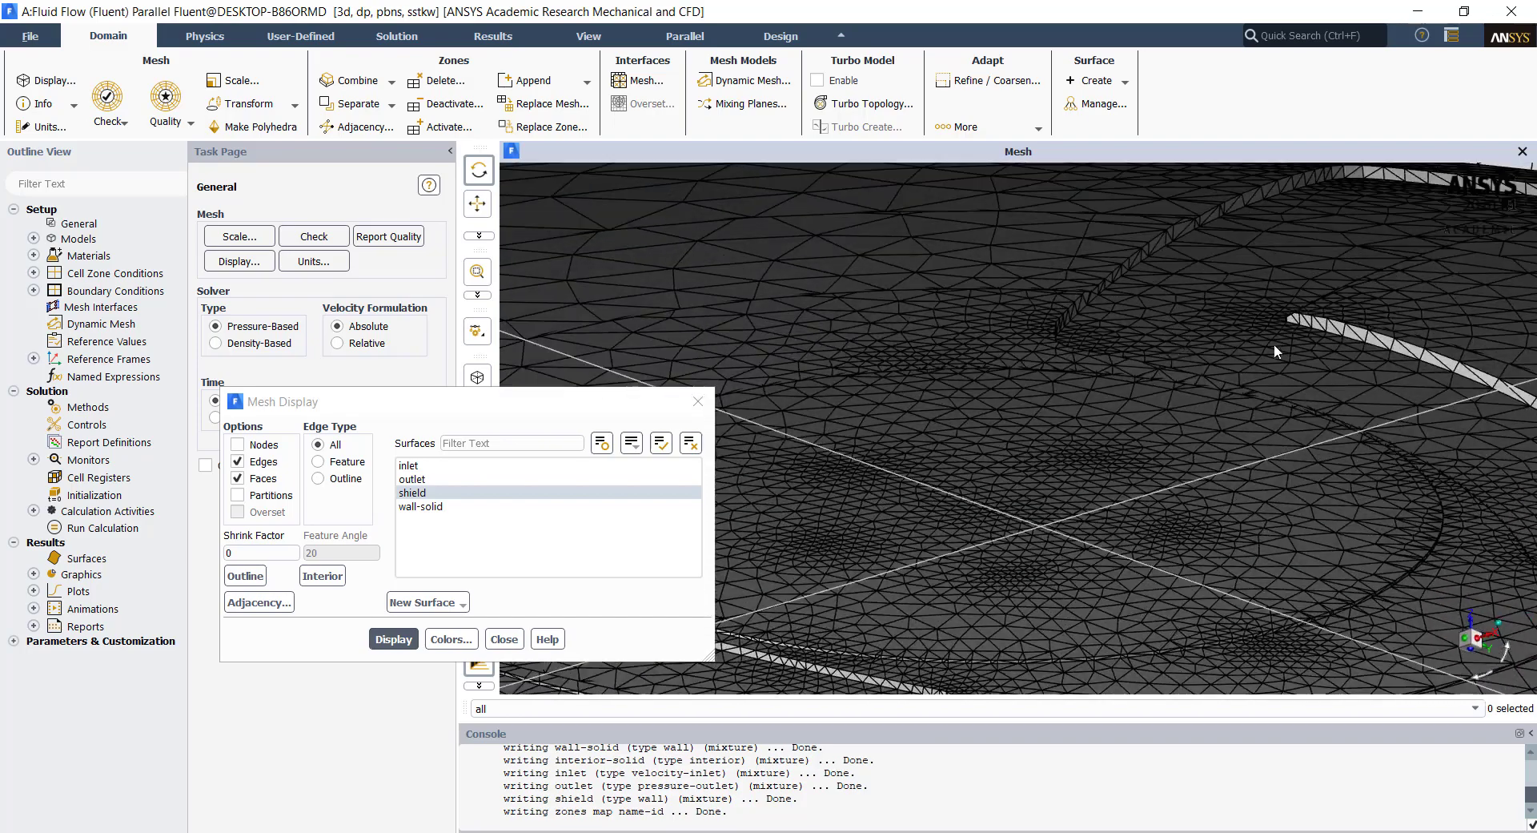
pyautogui.moveTo(1218, 438); pyautogui.dragTo(783, 441)
# Redisplay the mesh with all surfaces (inlet, outlet, shield and wall-solid) and close the mesh display settings.
pyautogui.click(661, 443)
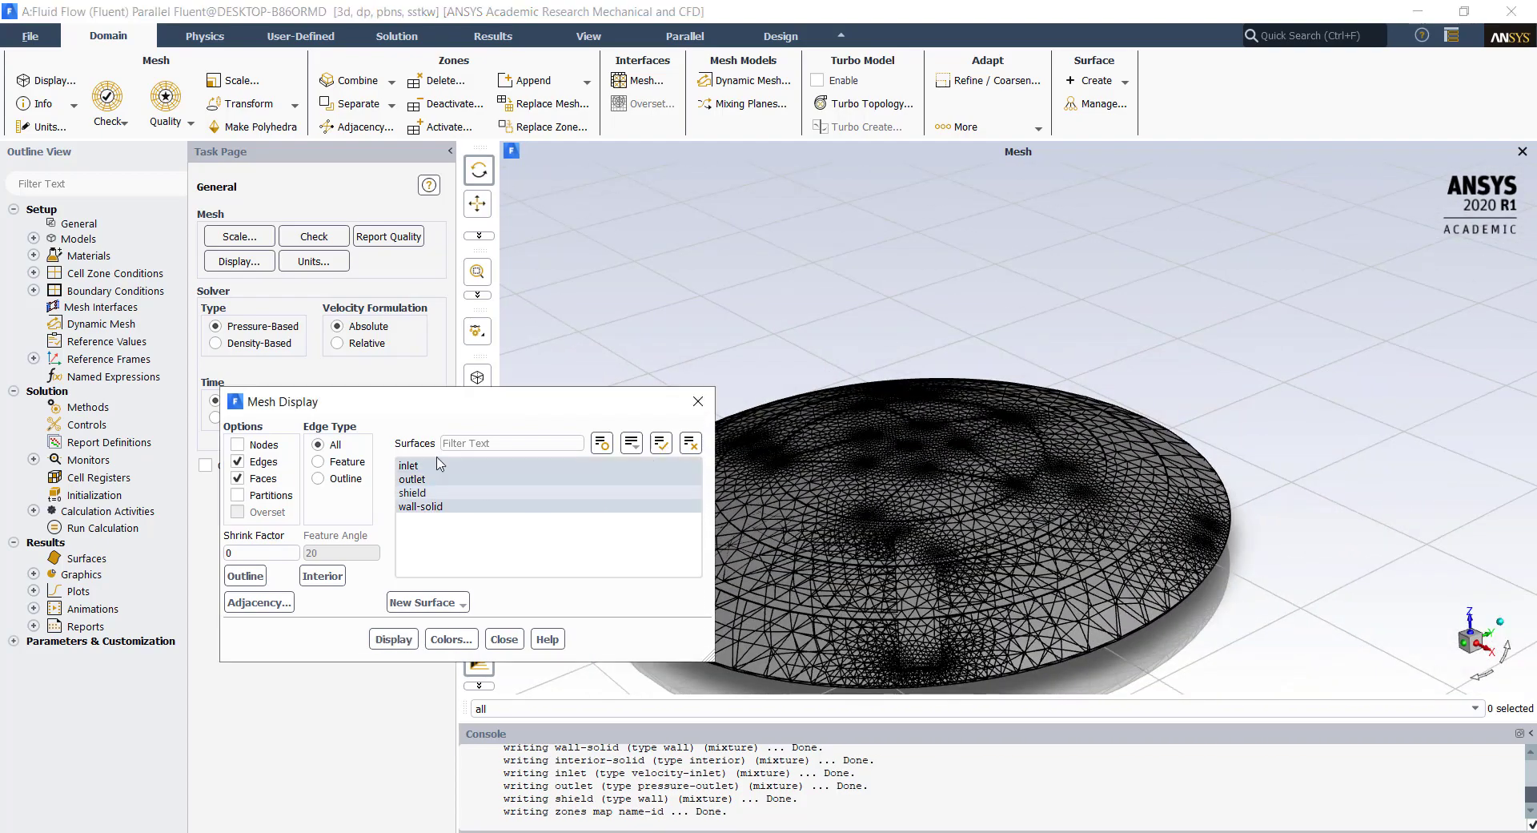
pyautogui.click(394, 639)
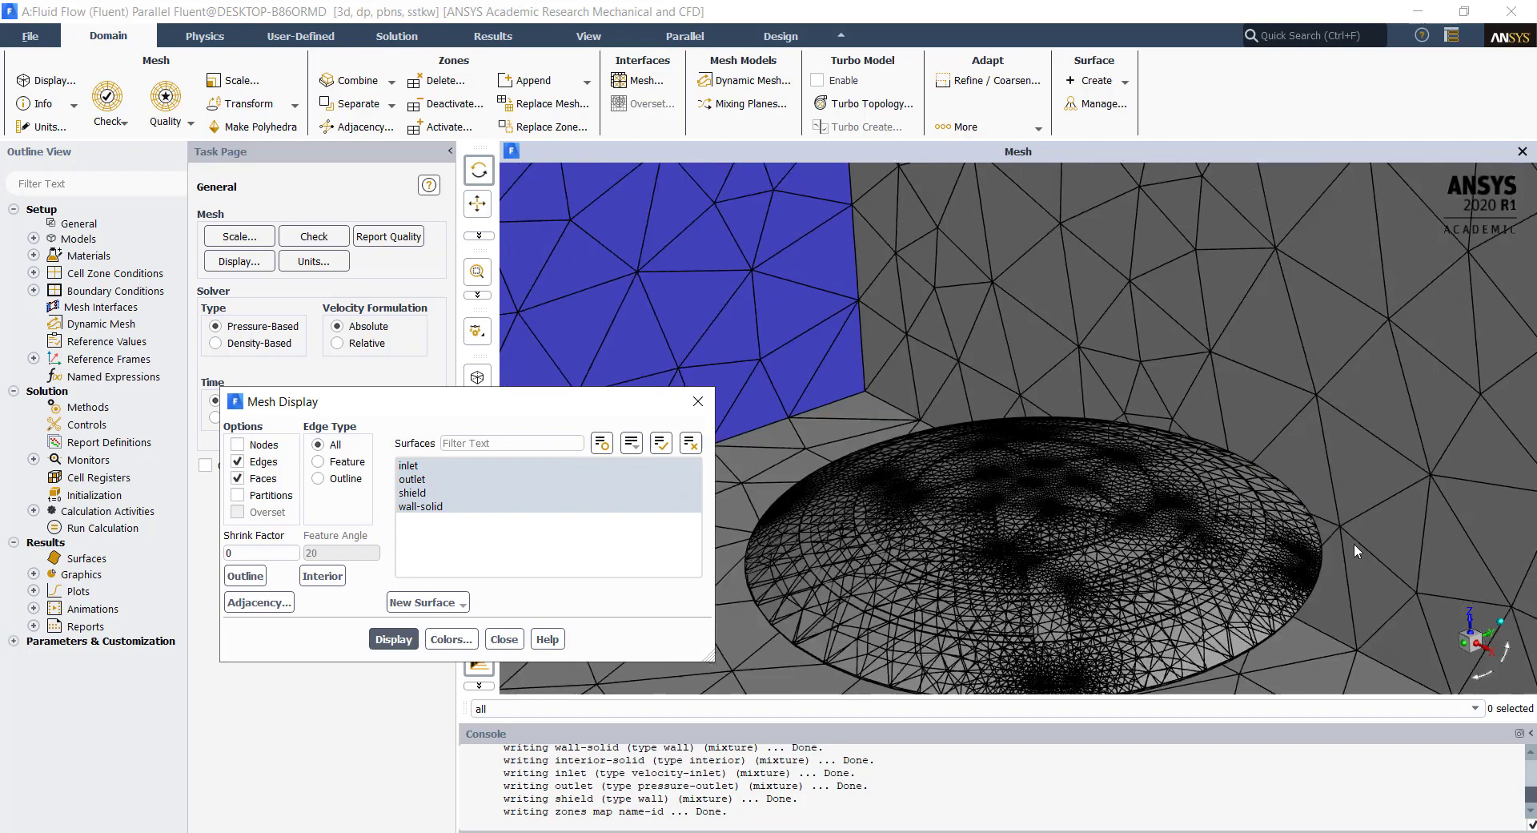
pyautogui.scroll(-8, 1086, 557)
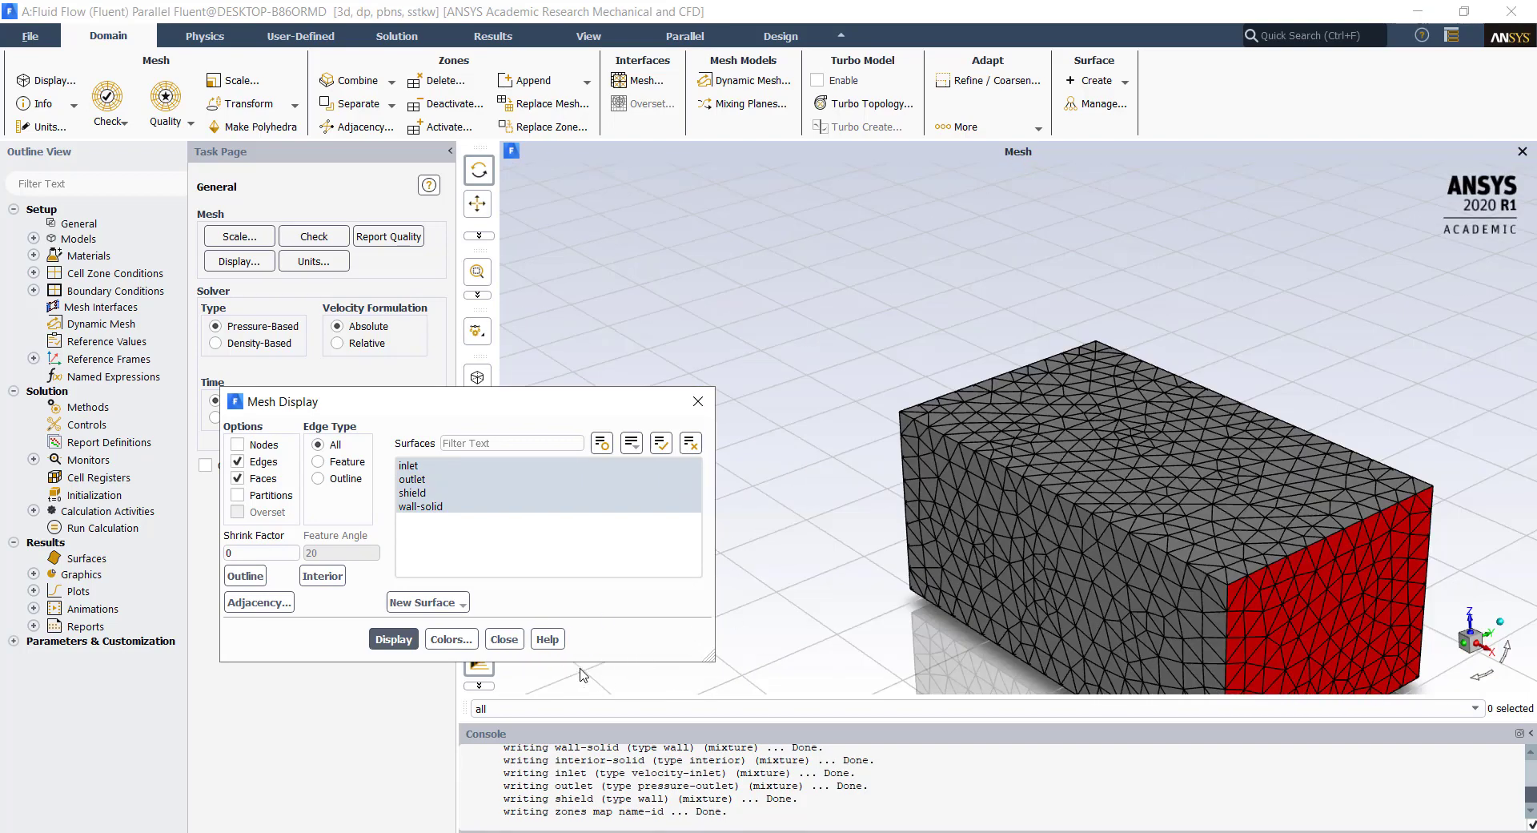
pyautogui.click(504, 639)
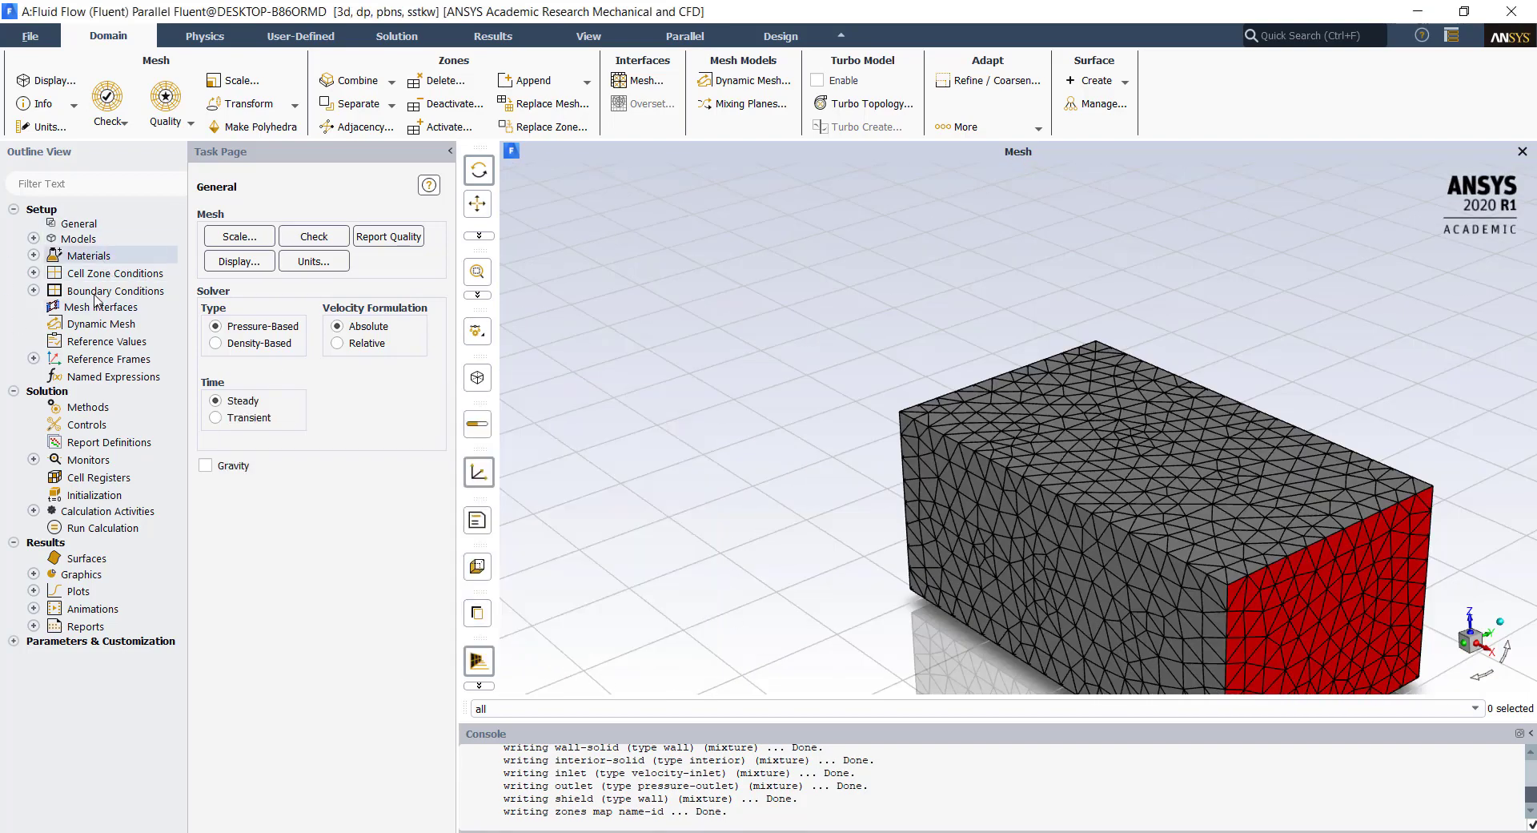
# Set the viscous model to the Standard k-epsilon (2 eqn) model with Standard Wall Functions.
pyautogui.doubleClick(80, 240)
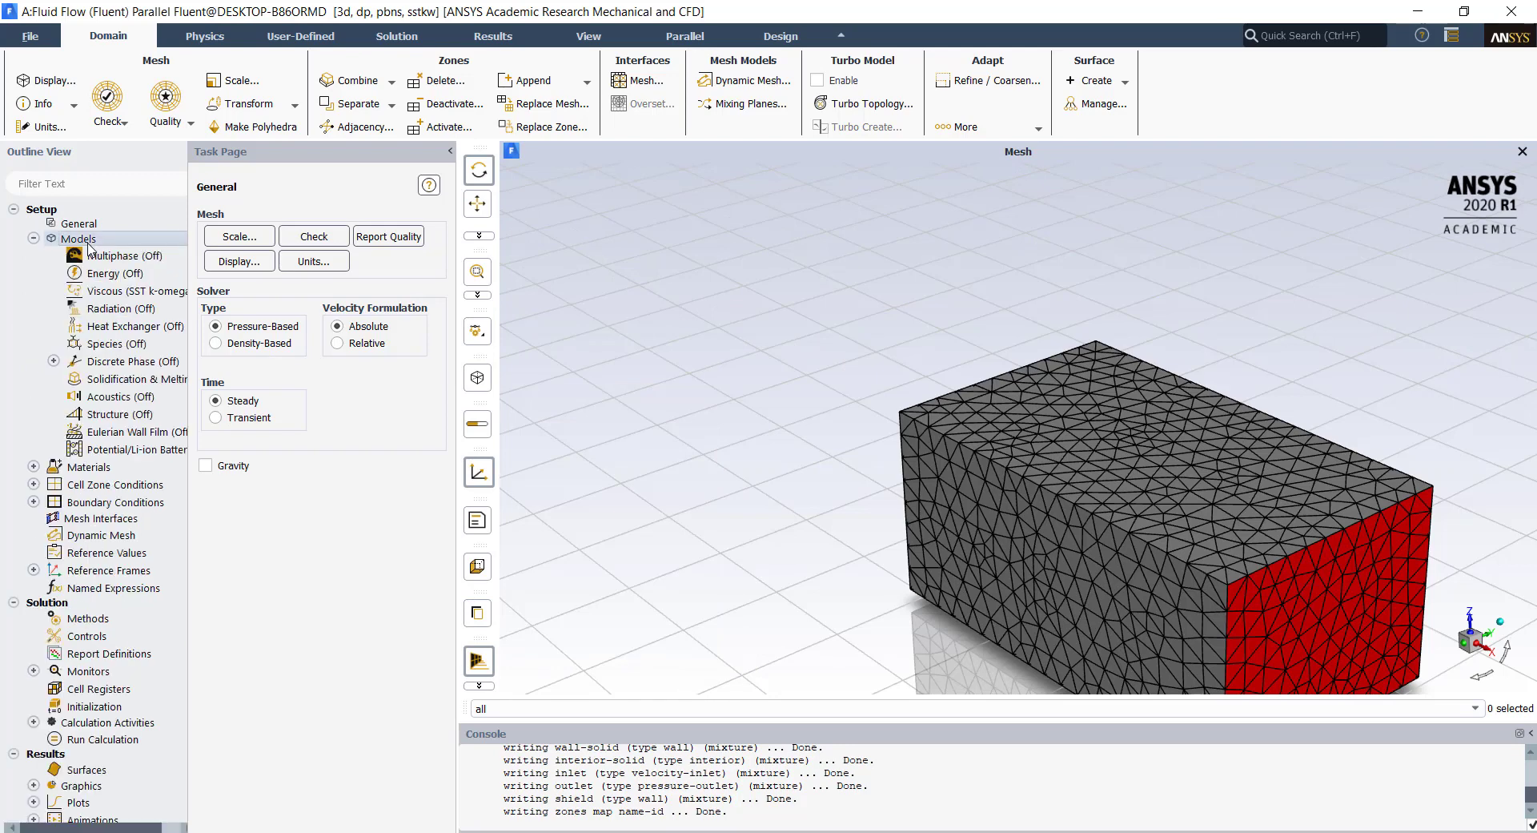
pyautogui.click(263, 272)
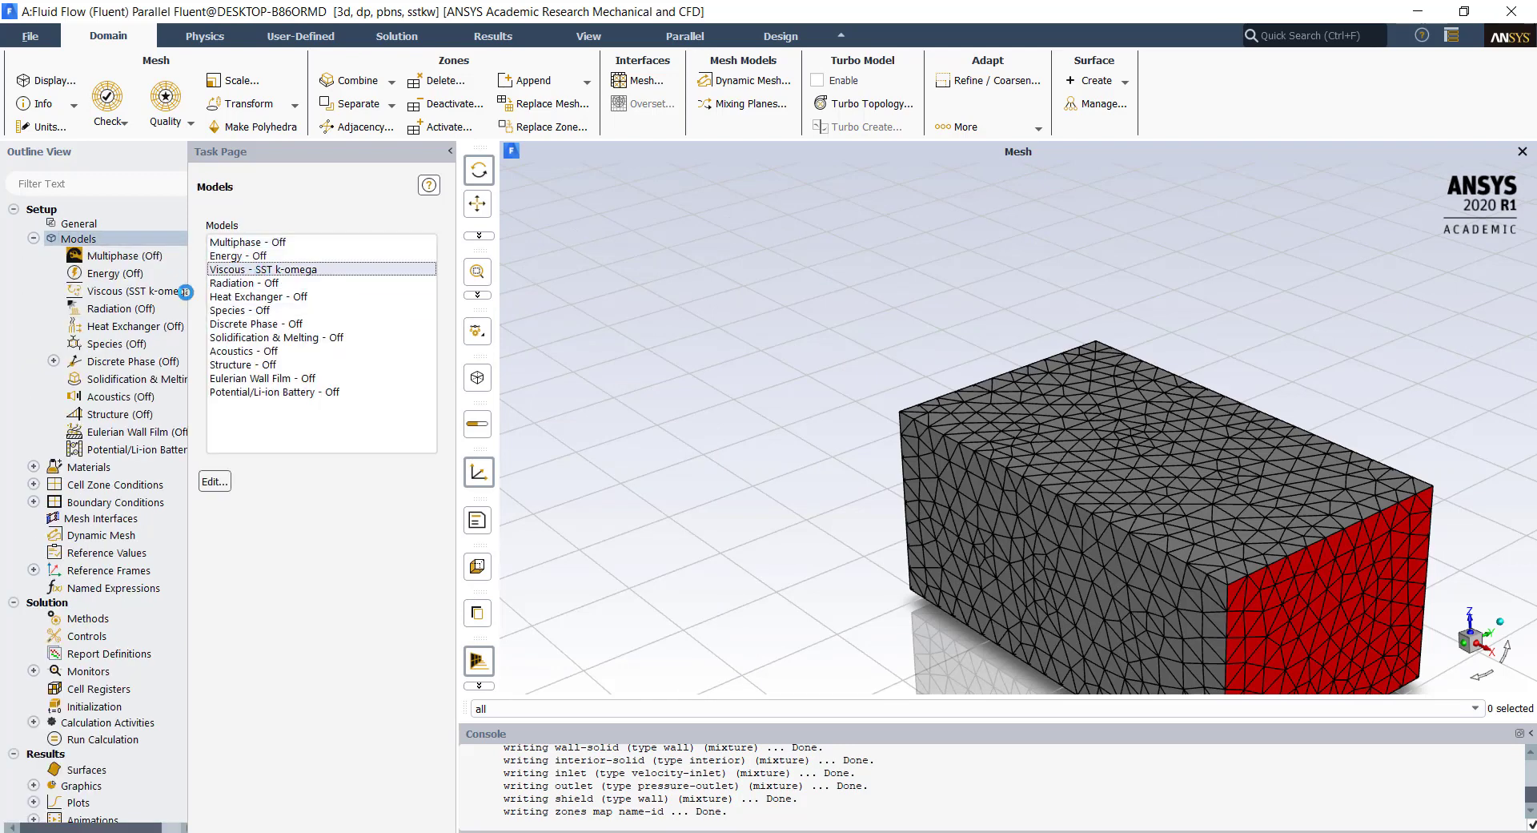
pyautogui.moveTo(394, 402); pyautogui.dragTo(359, 161)
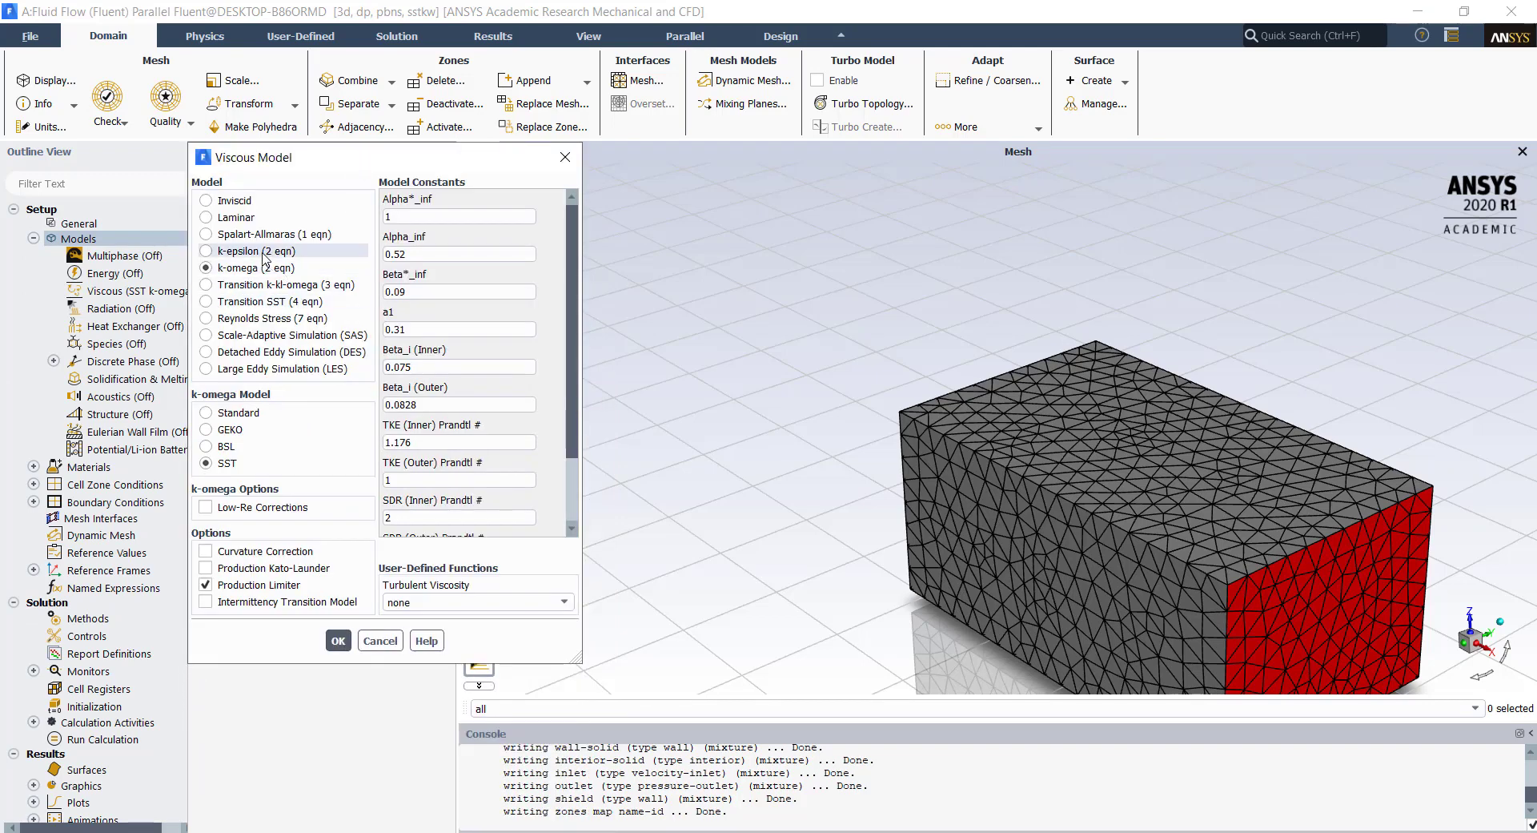
pyautogui.click(285, 249)
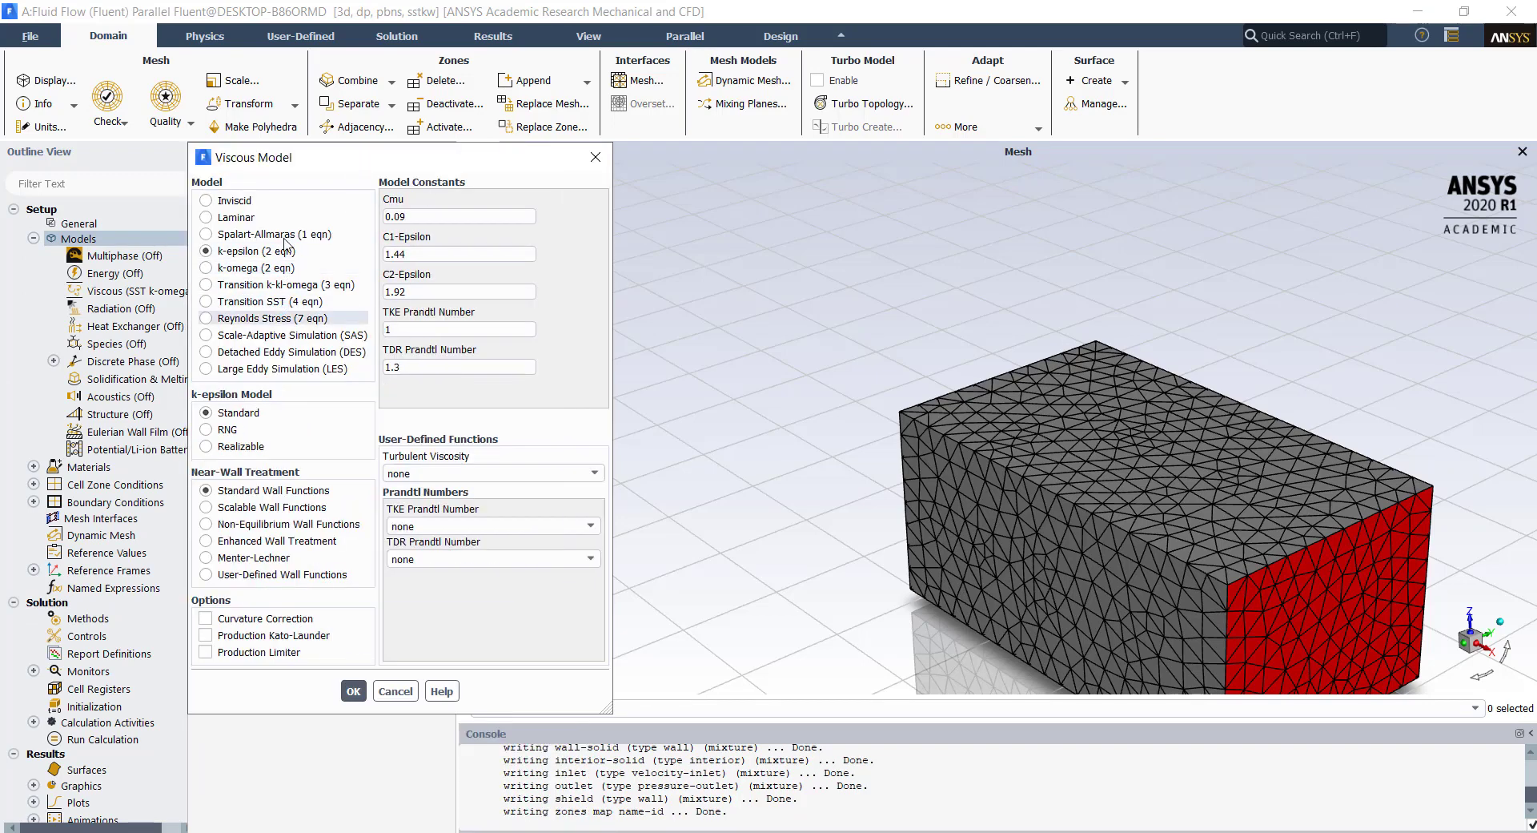
pyautogui.click(355, 691)
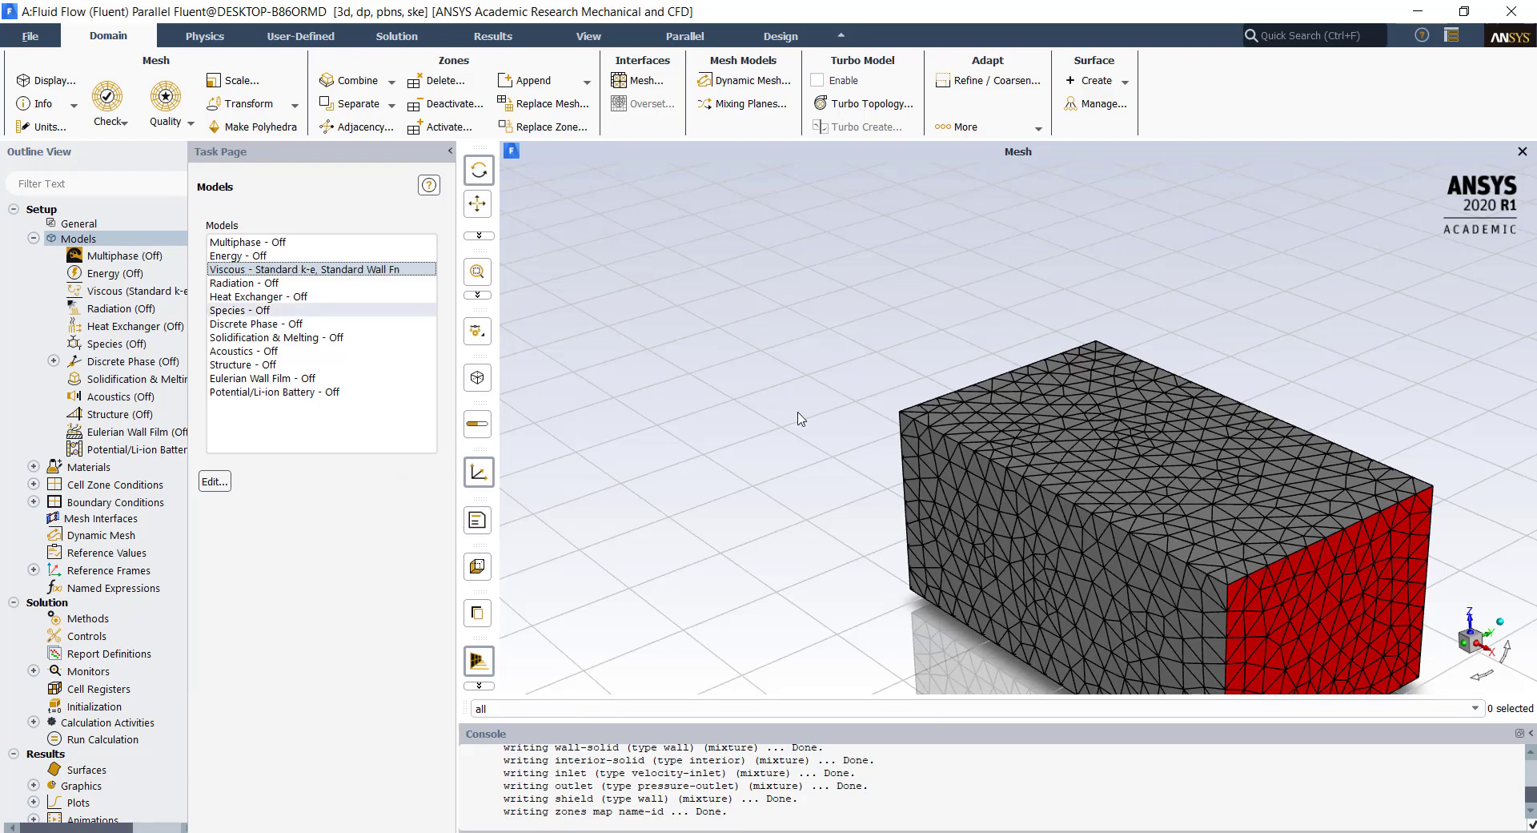
# Set the inlet boundary condition's velocity magnitude to 30 m/s.
pyautogui.scroll(-5, 833, 490)
pyautogui.scroll(5, 1049, 661)
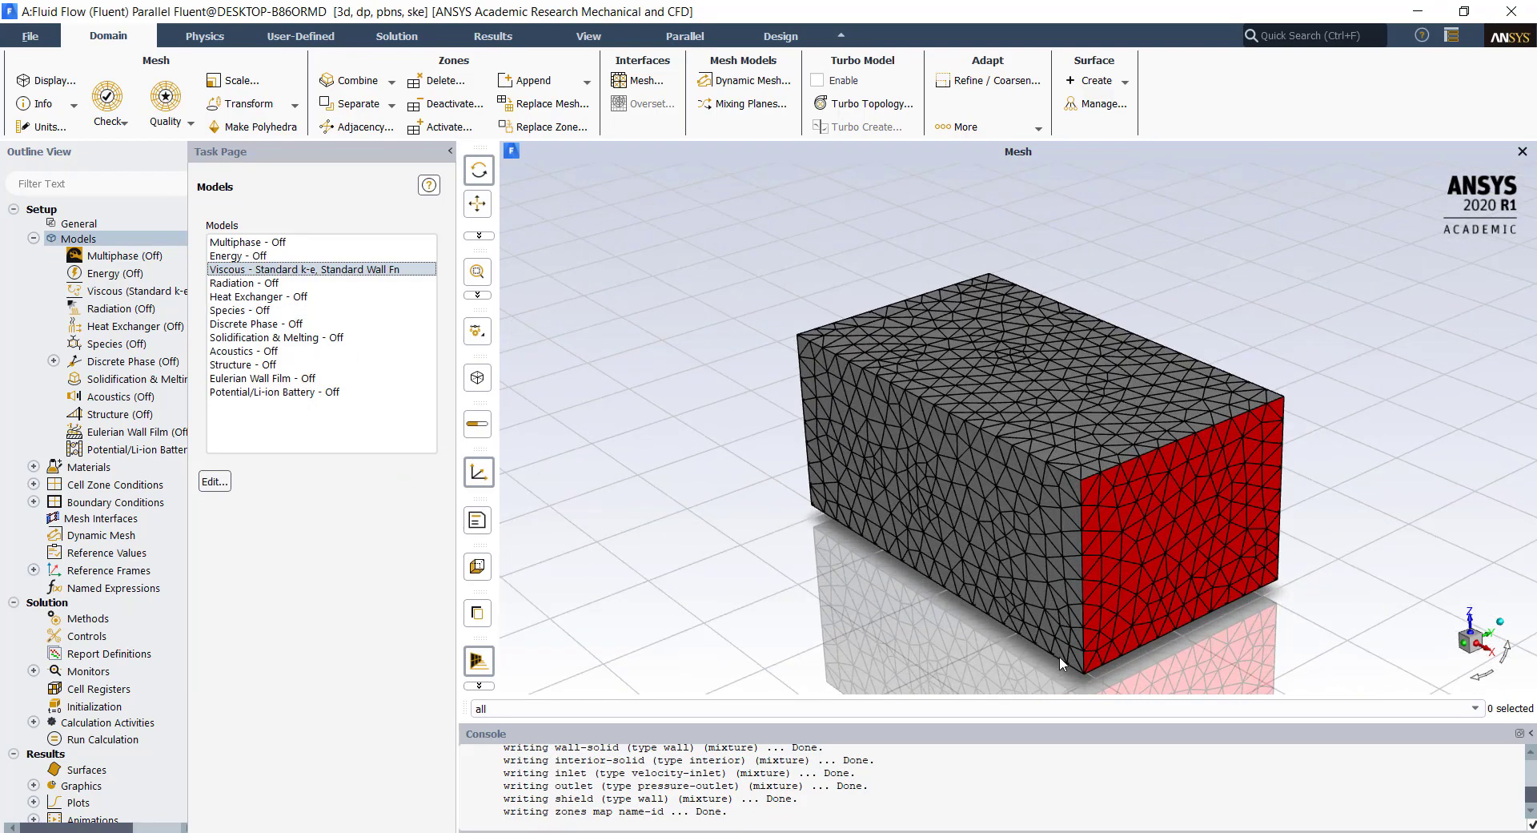
pyautogui.click(33, 238)
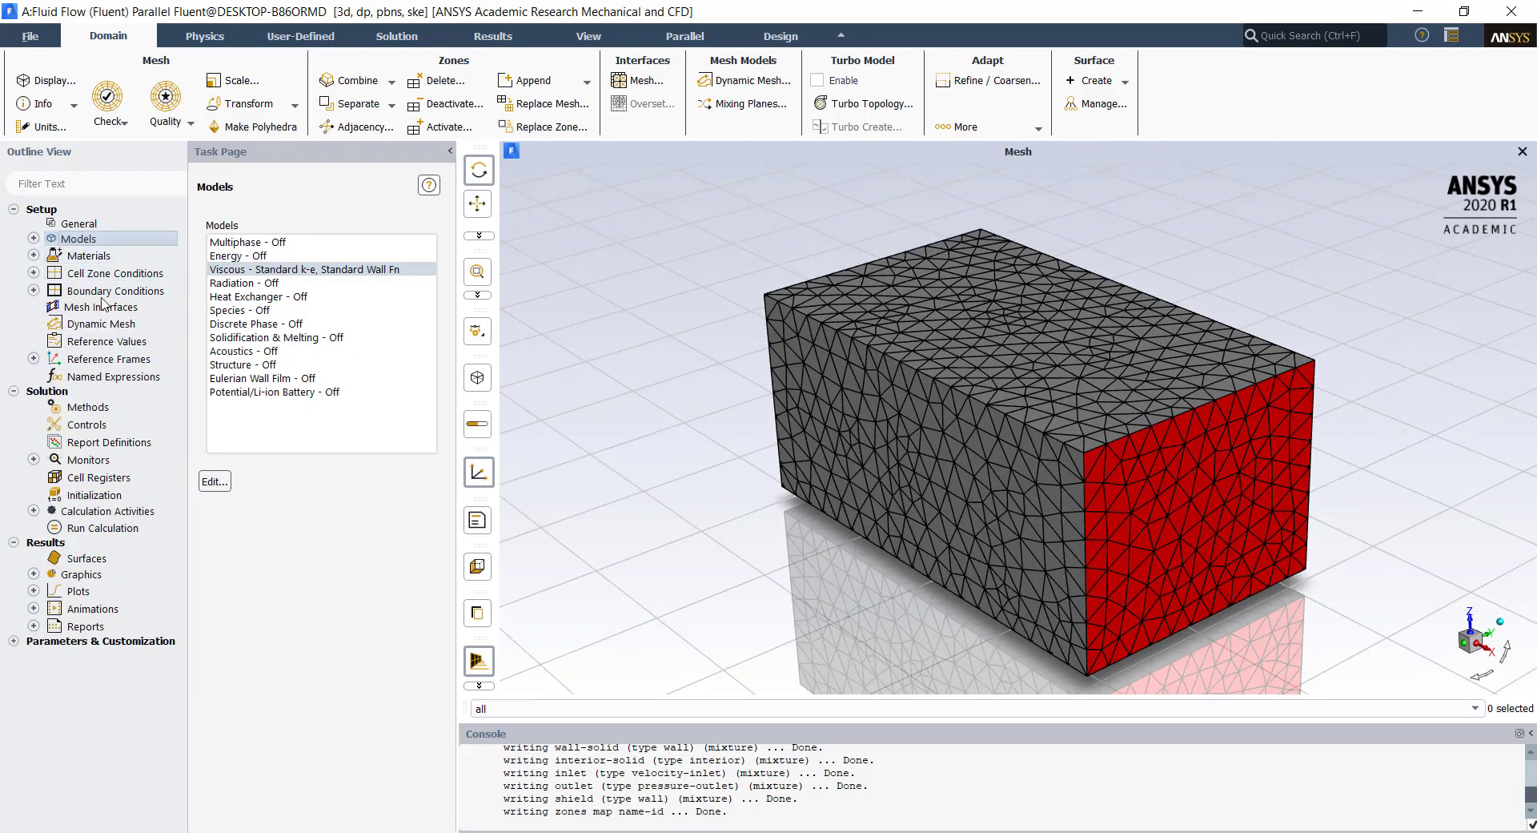
pyautogui.doubleClick(104, 290)
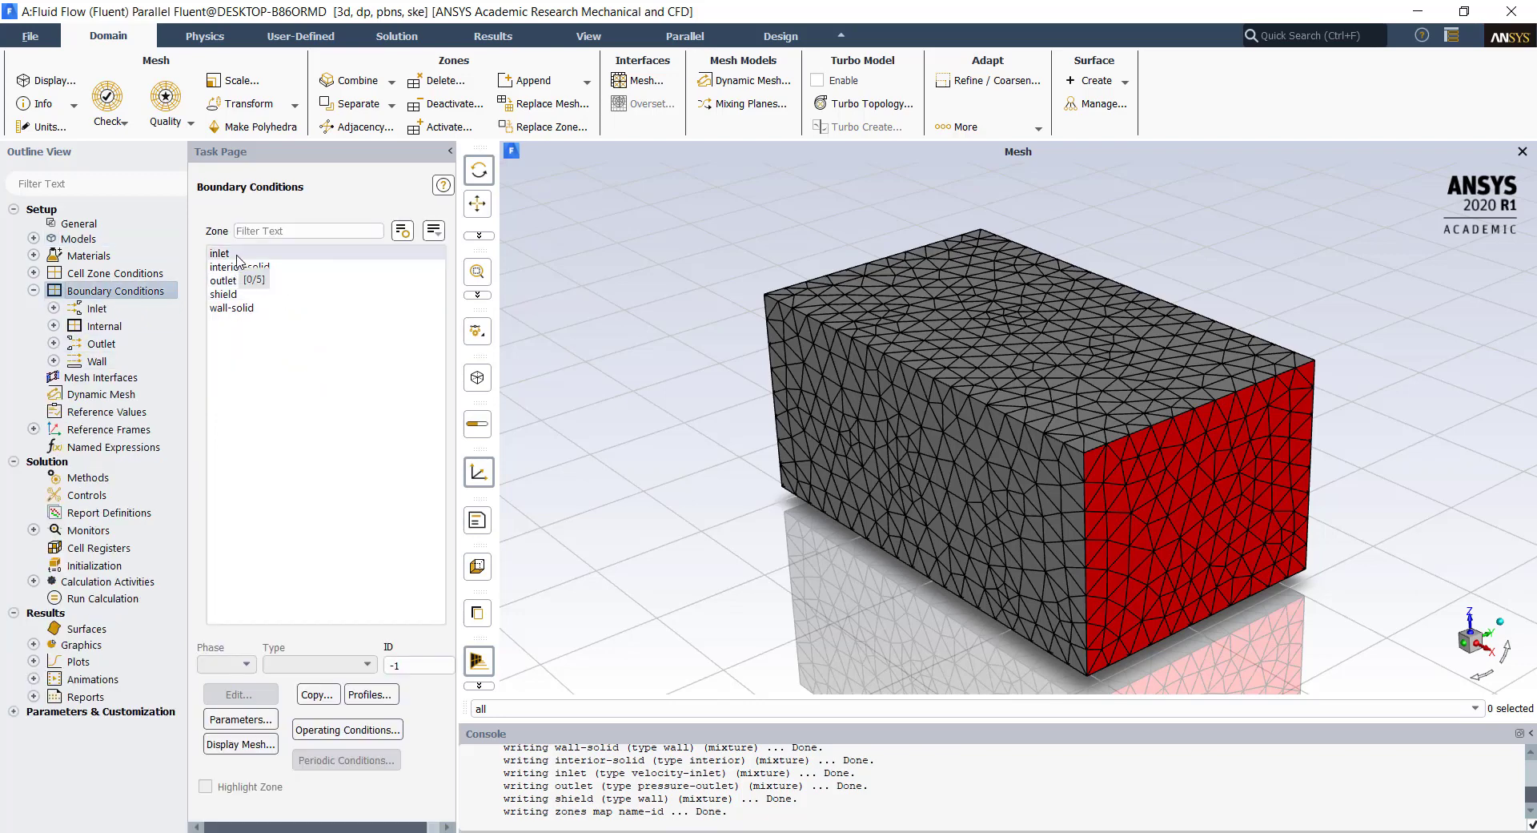
pyautogui.click(237, 256)
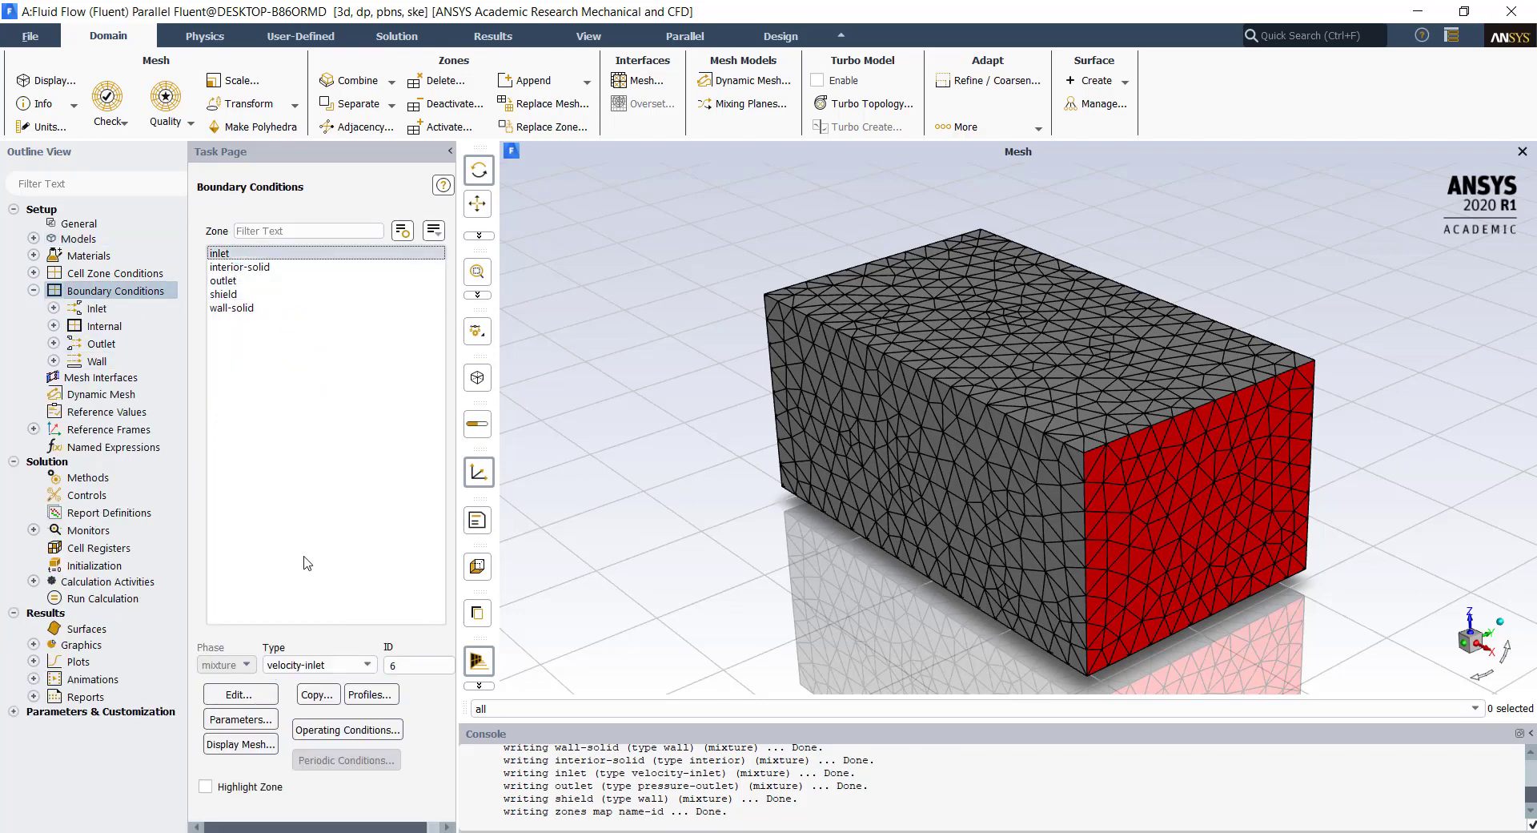
pyautogui.click(262, 702)
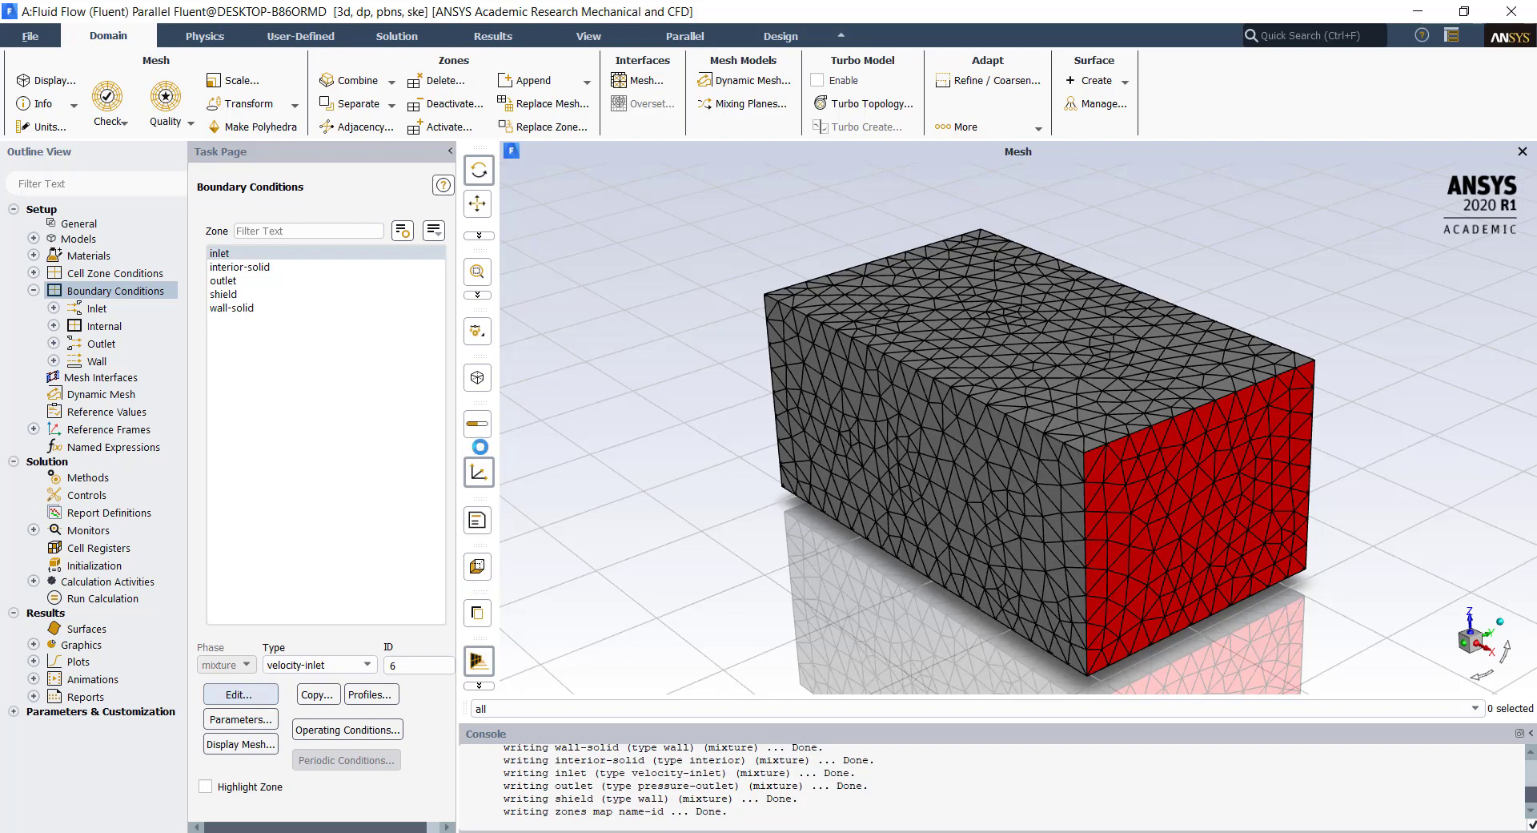
pyautogui.moveTo(344, 400); pyautogui.dragTo(314, 159)
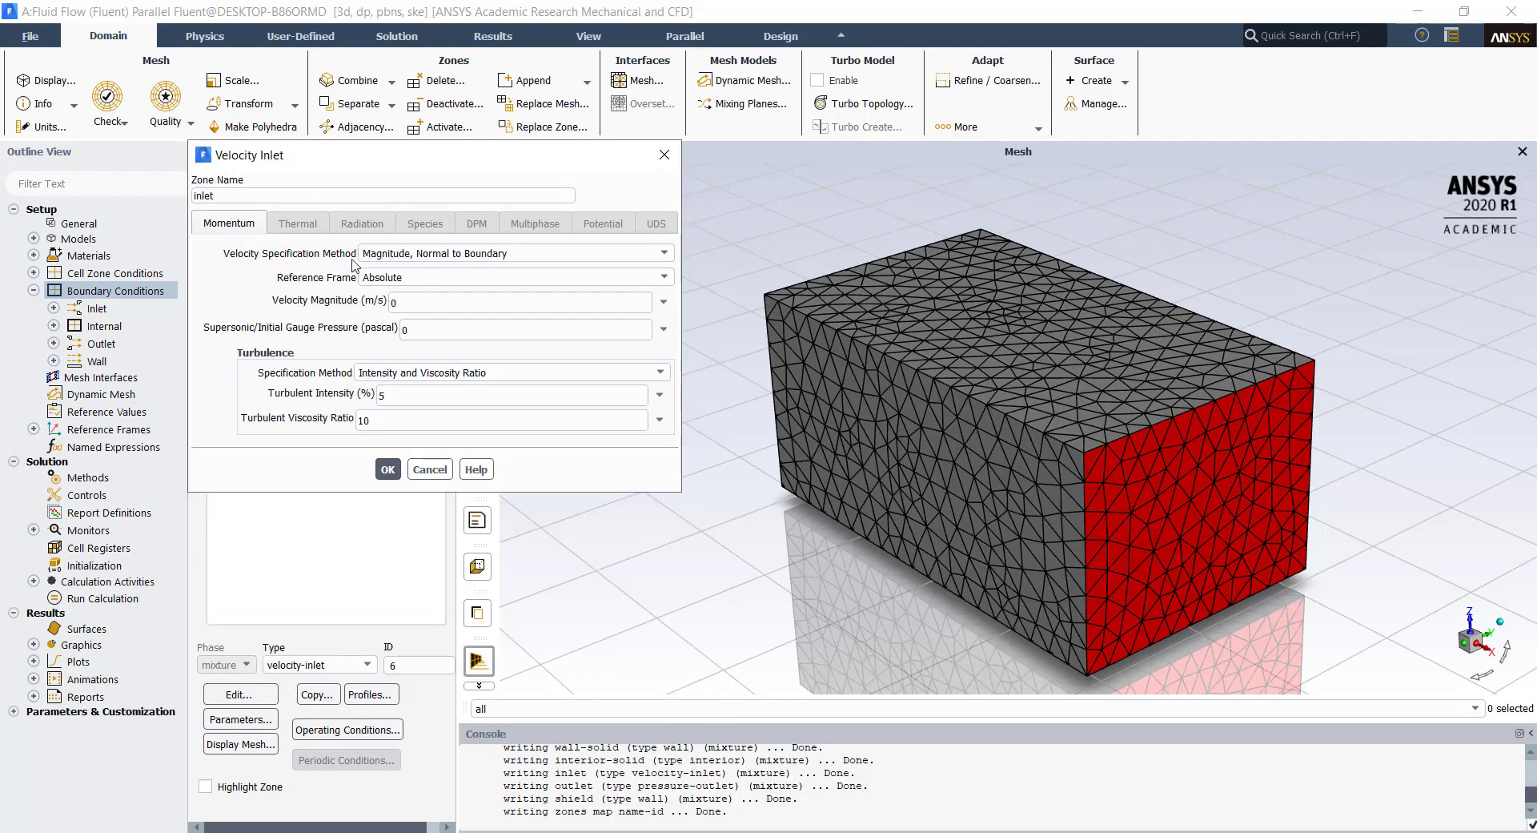
pyautogui.doubleClick(393, 302)
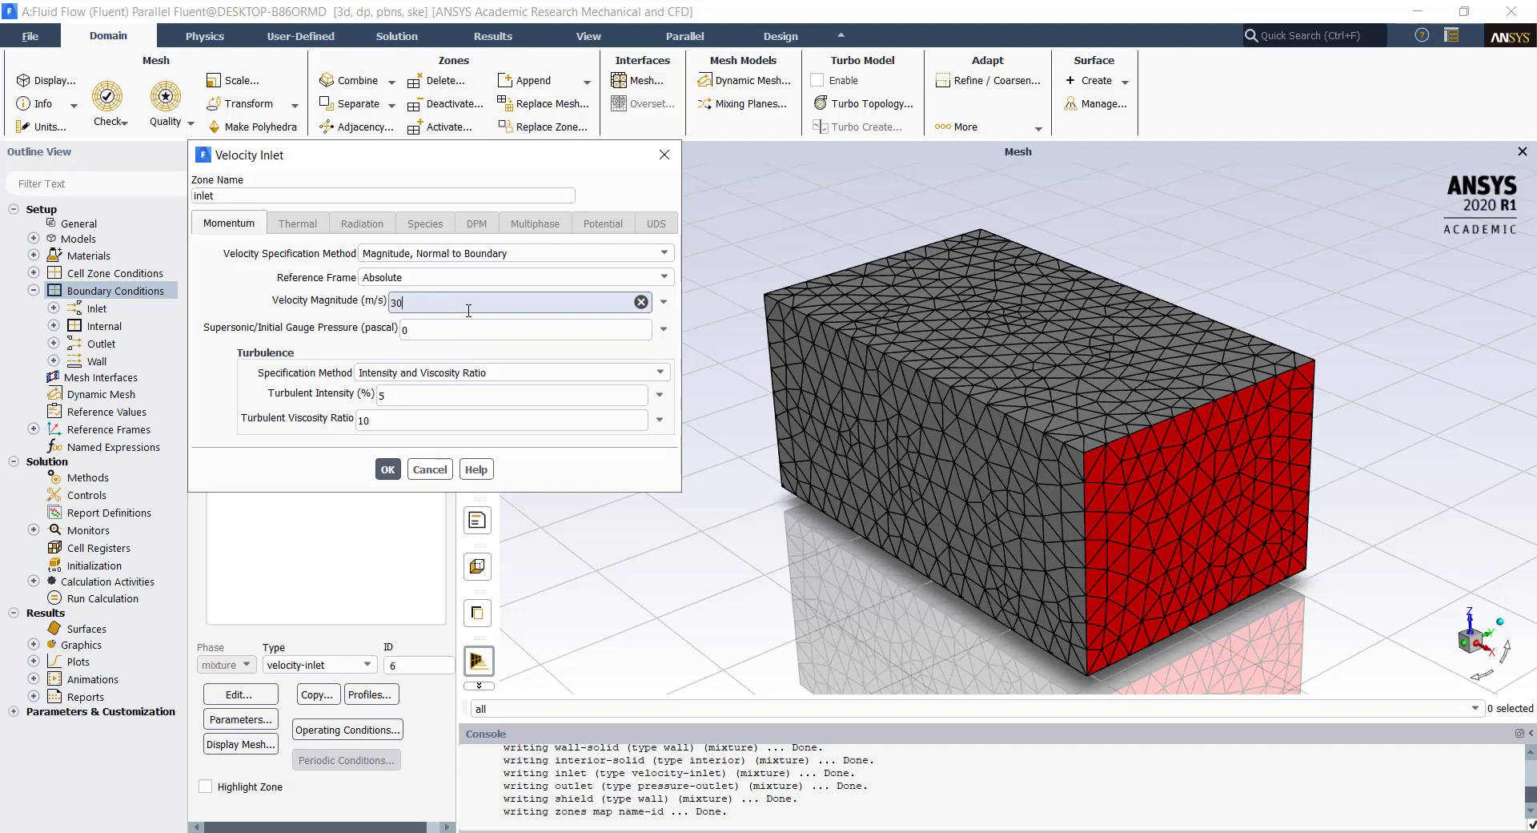
pyautogui.click(388, 469)
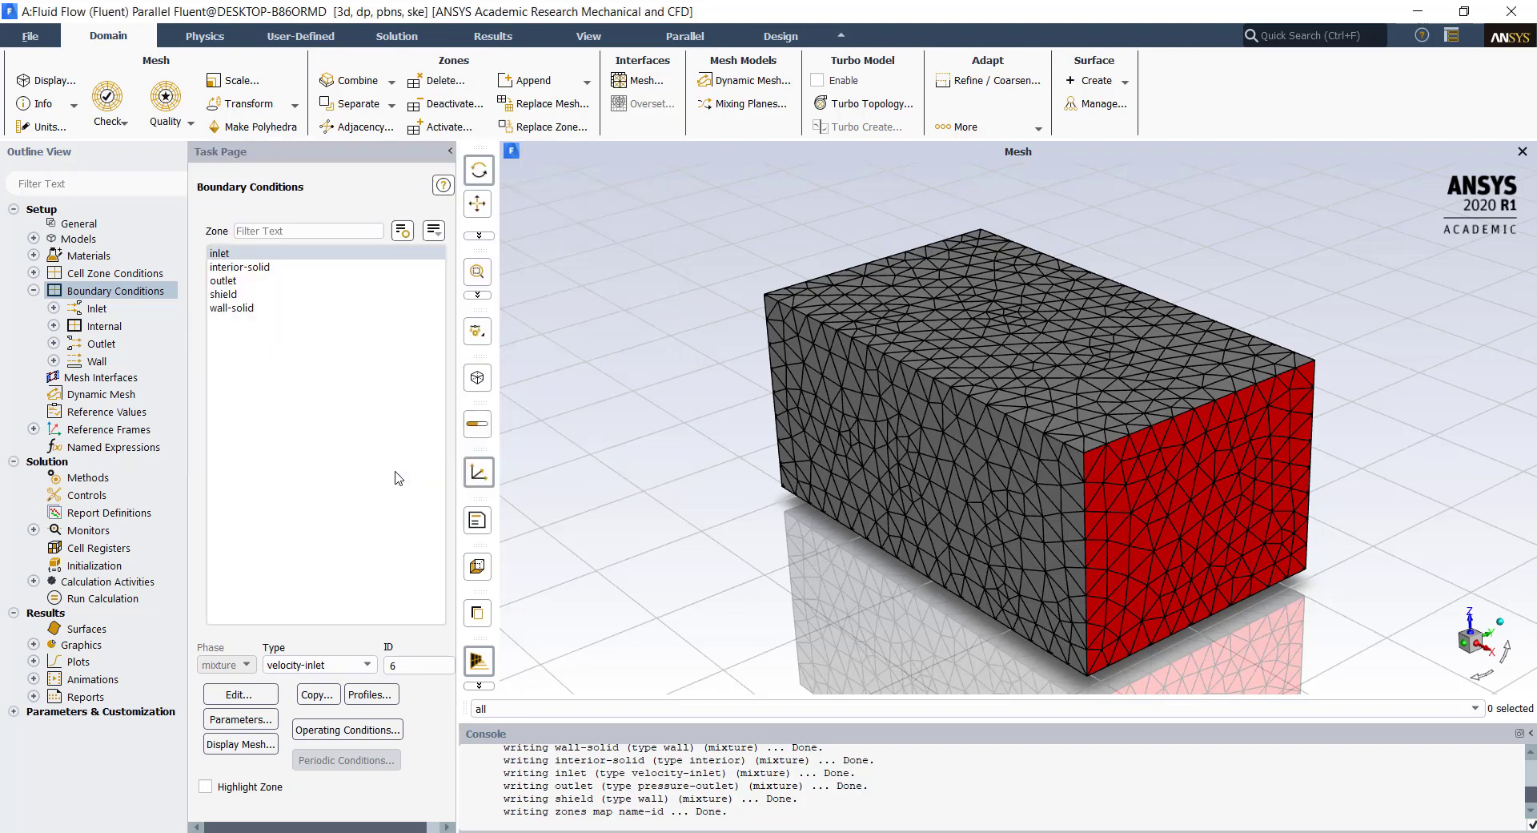
# Disable Pseudo Transient in the solution methods and set Turbulent Kinetic Energy and Turbulent Dissipation Rate to Second Order Upwind.
pyautogui.click(32, 291)
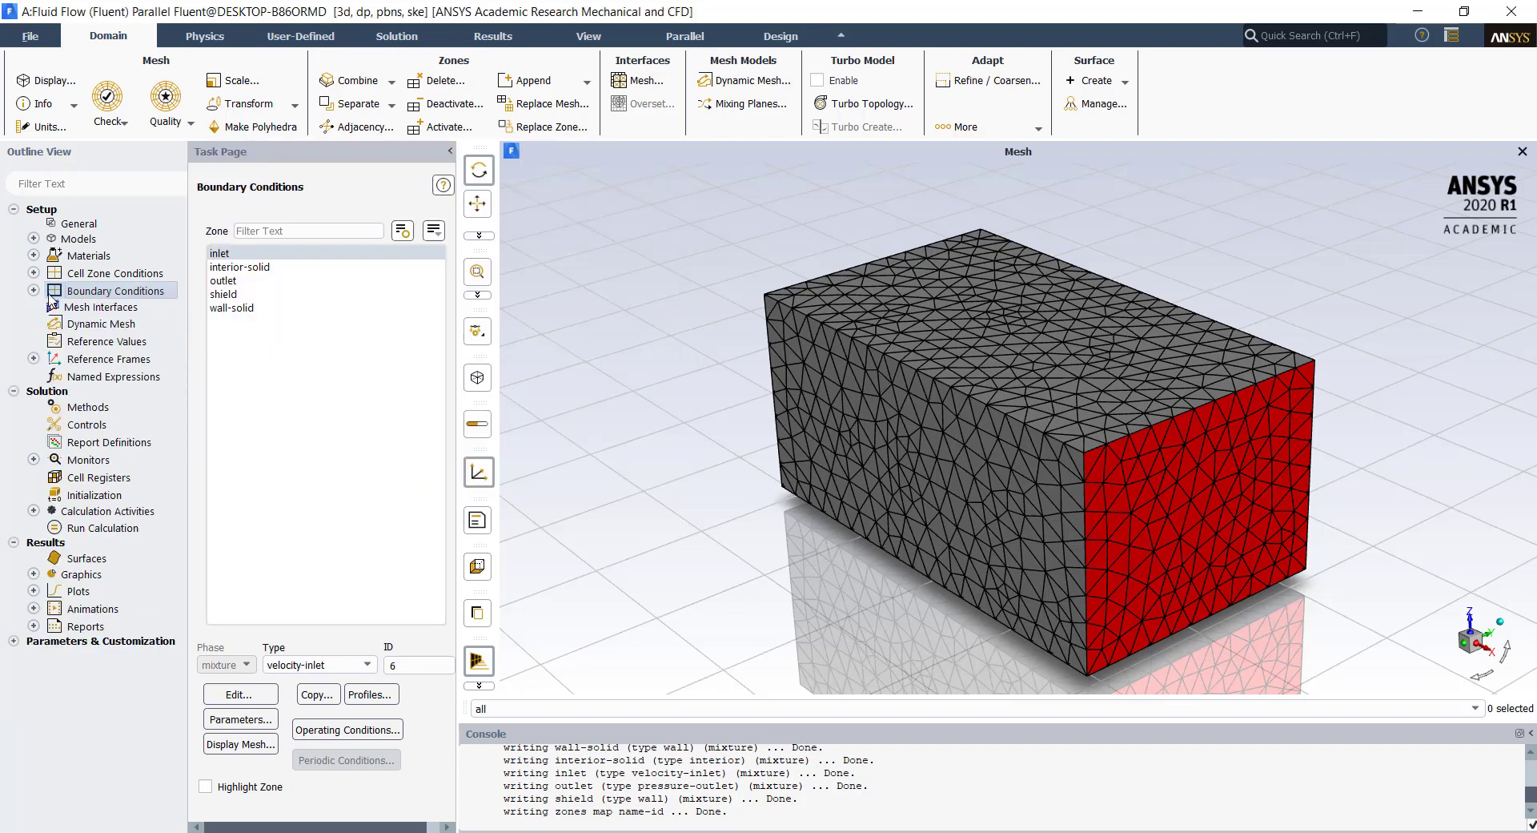
pyautogui.click(109, 408)
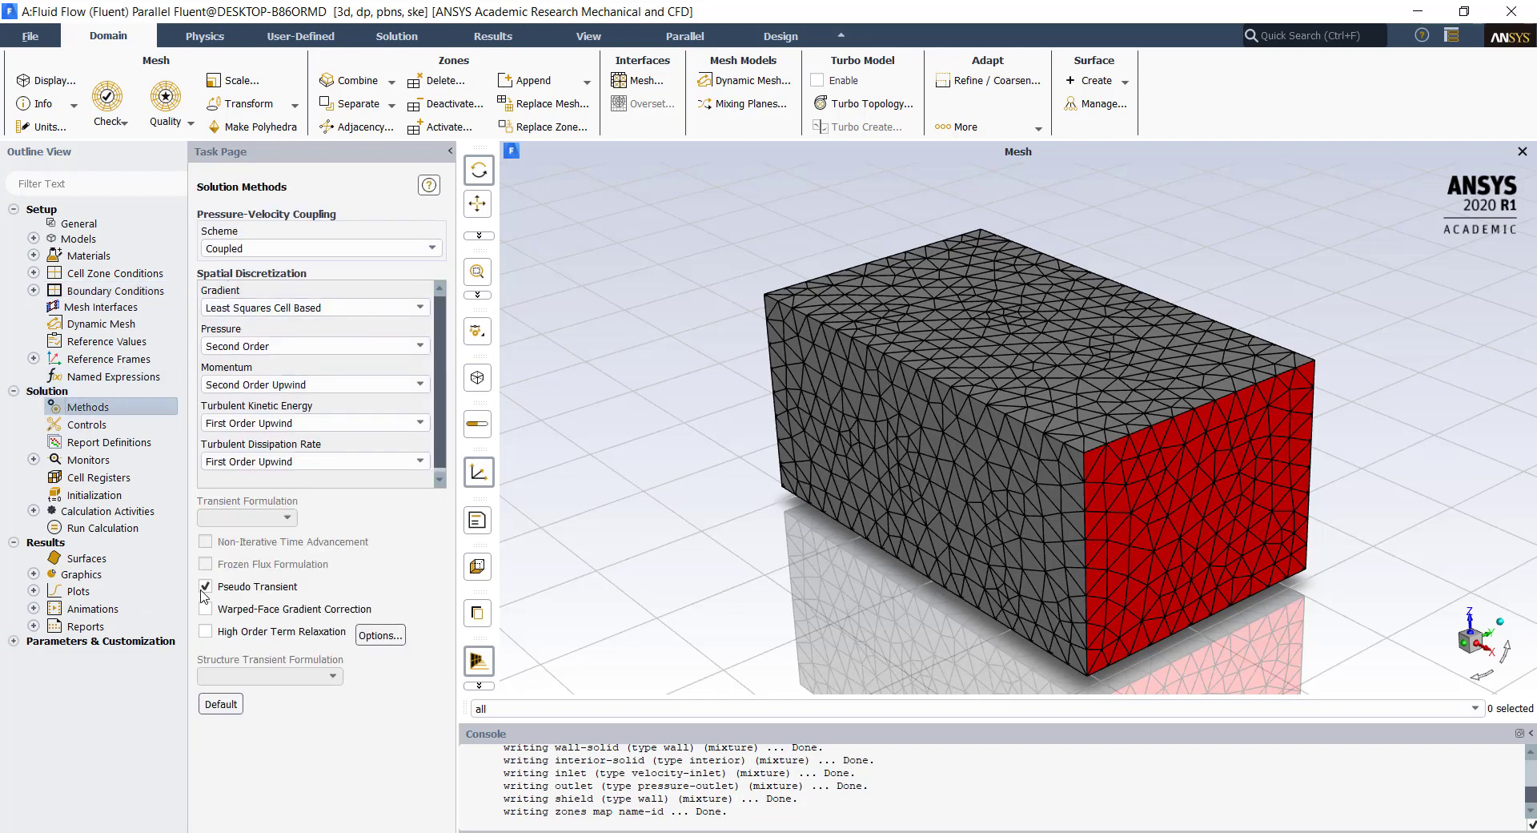
pyautogui.click(206, 587)
pyautogui.click(280, 426)
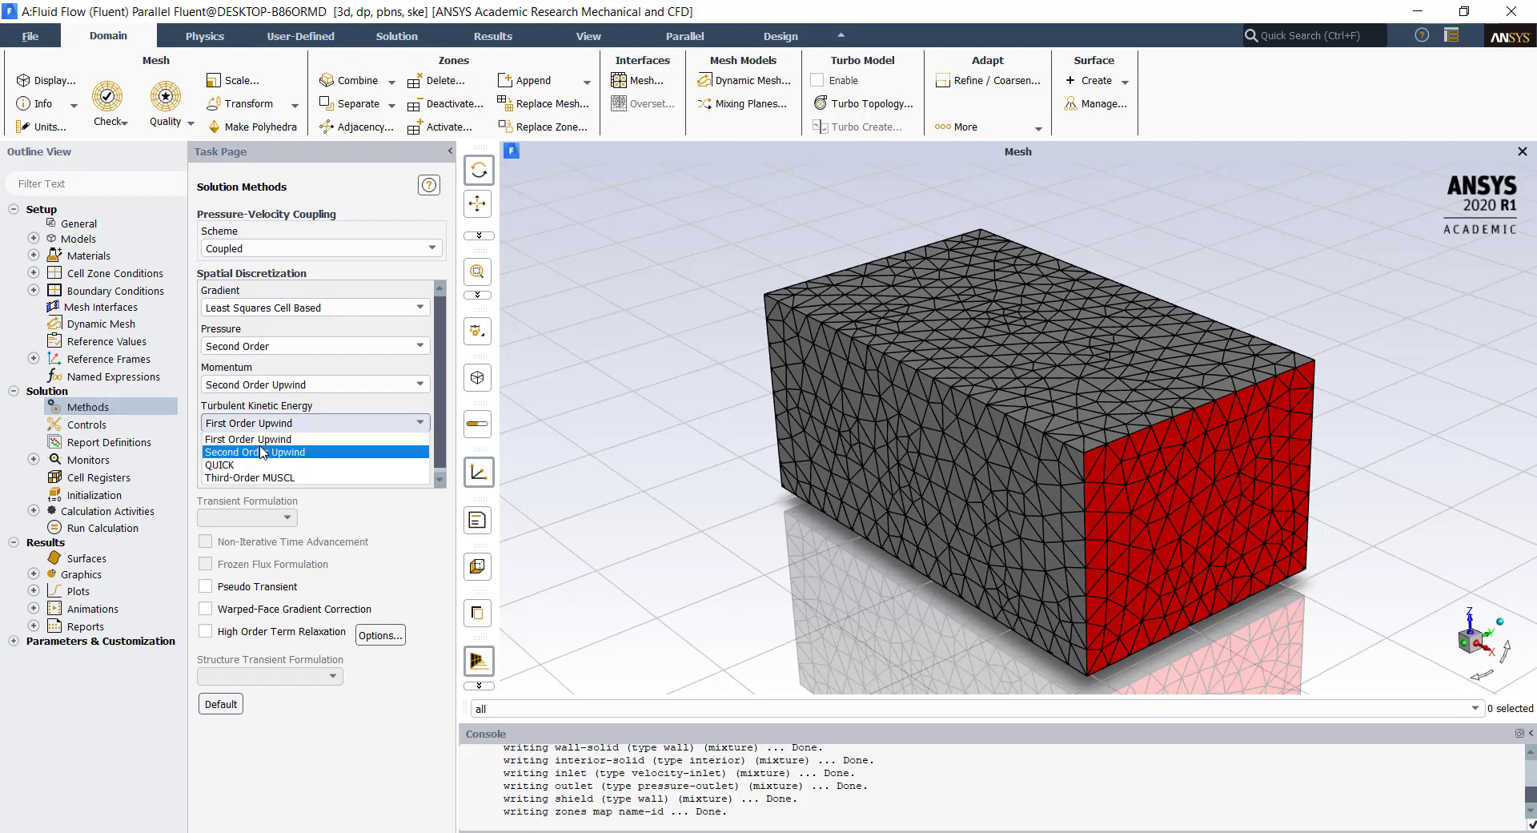
pyautogui.click(266, 446)
pyautogui.click(286, 463)
pyautogui.click(271, 488)
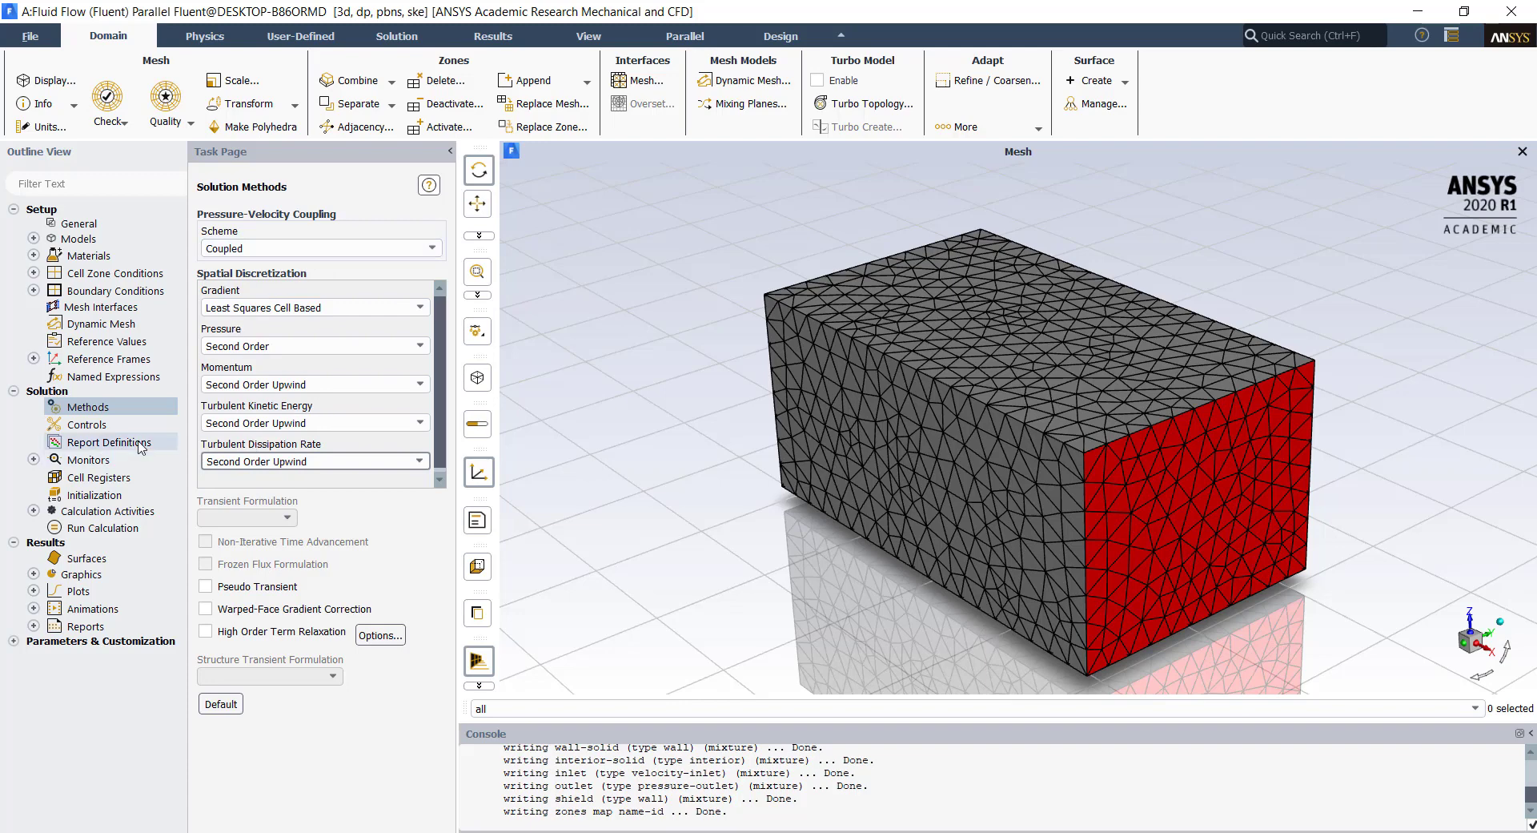
# Initialize the solution with Hybrid Initialization.
pyautogui.click(91, 496)
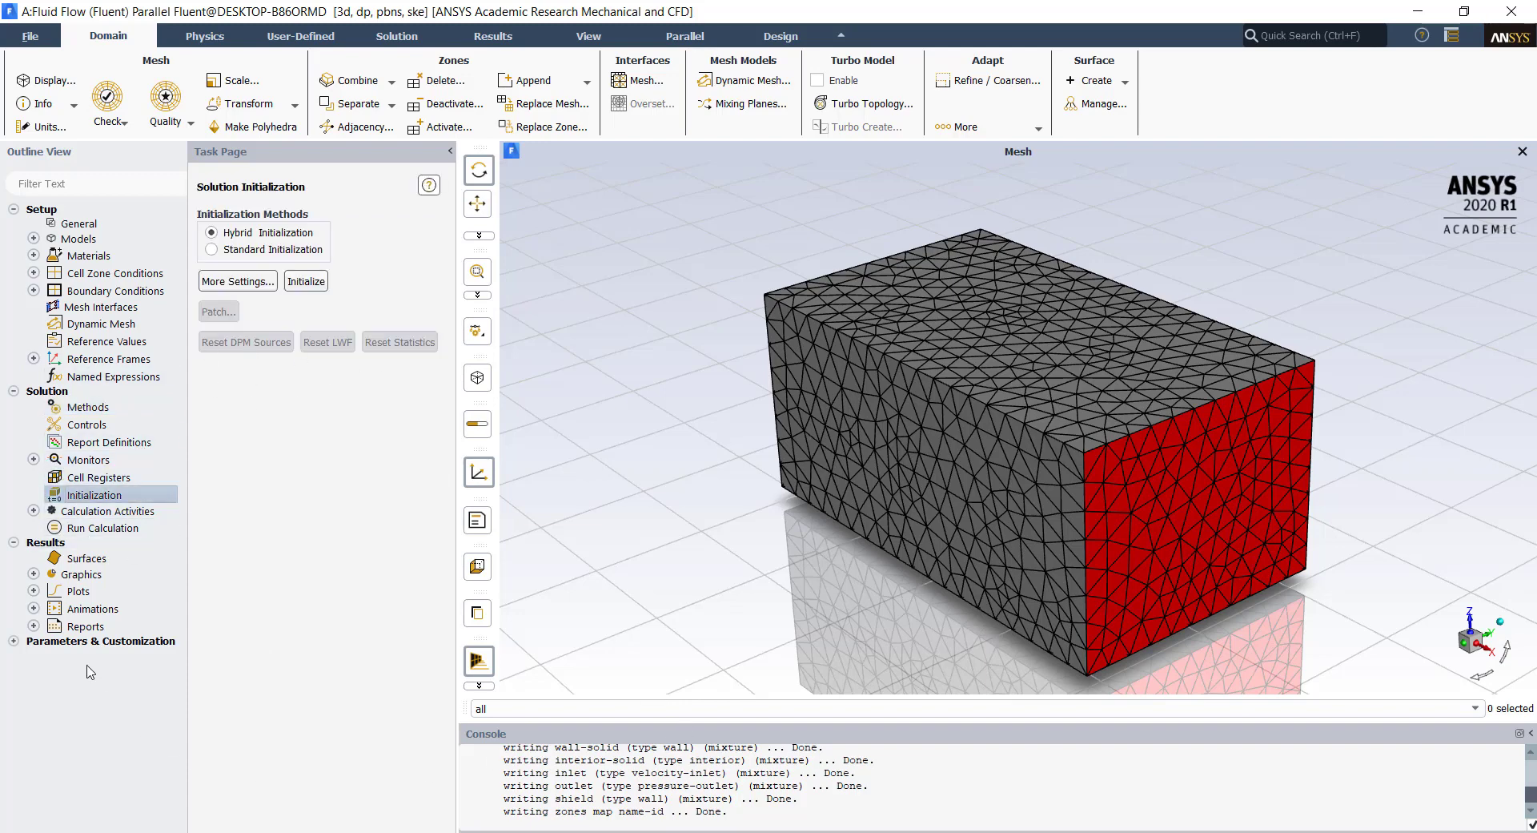
pyautogui.click(307, 282)
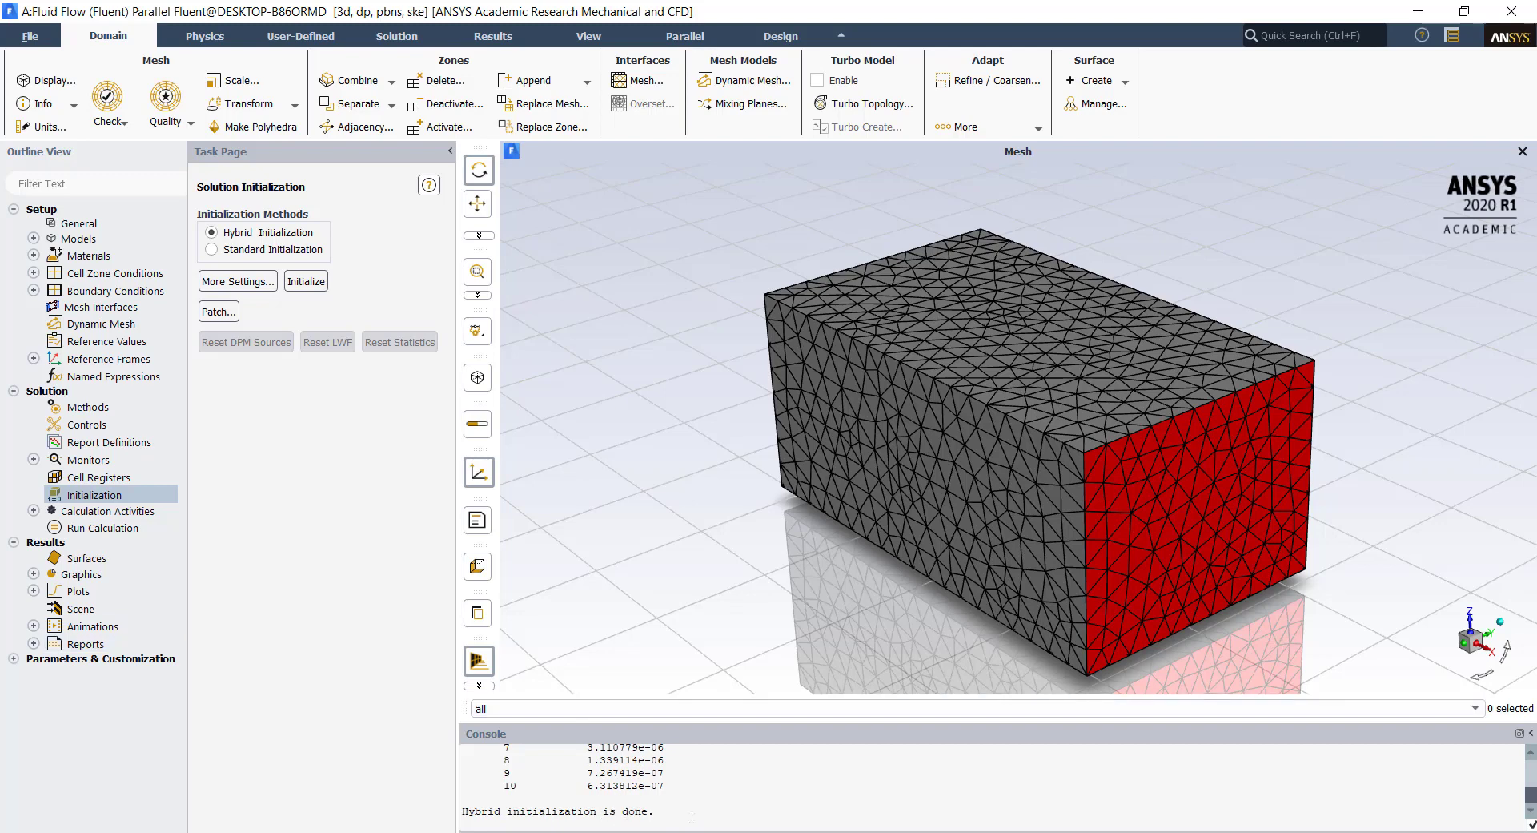
# Set up a Forces report restricted to the shield wall zone, excluding wall-solid and keeping the X direction vector.
pyautogui.doubleClick(94, 647)
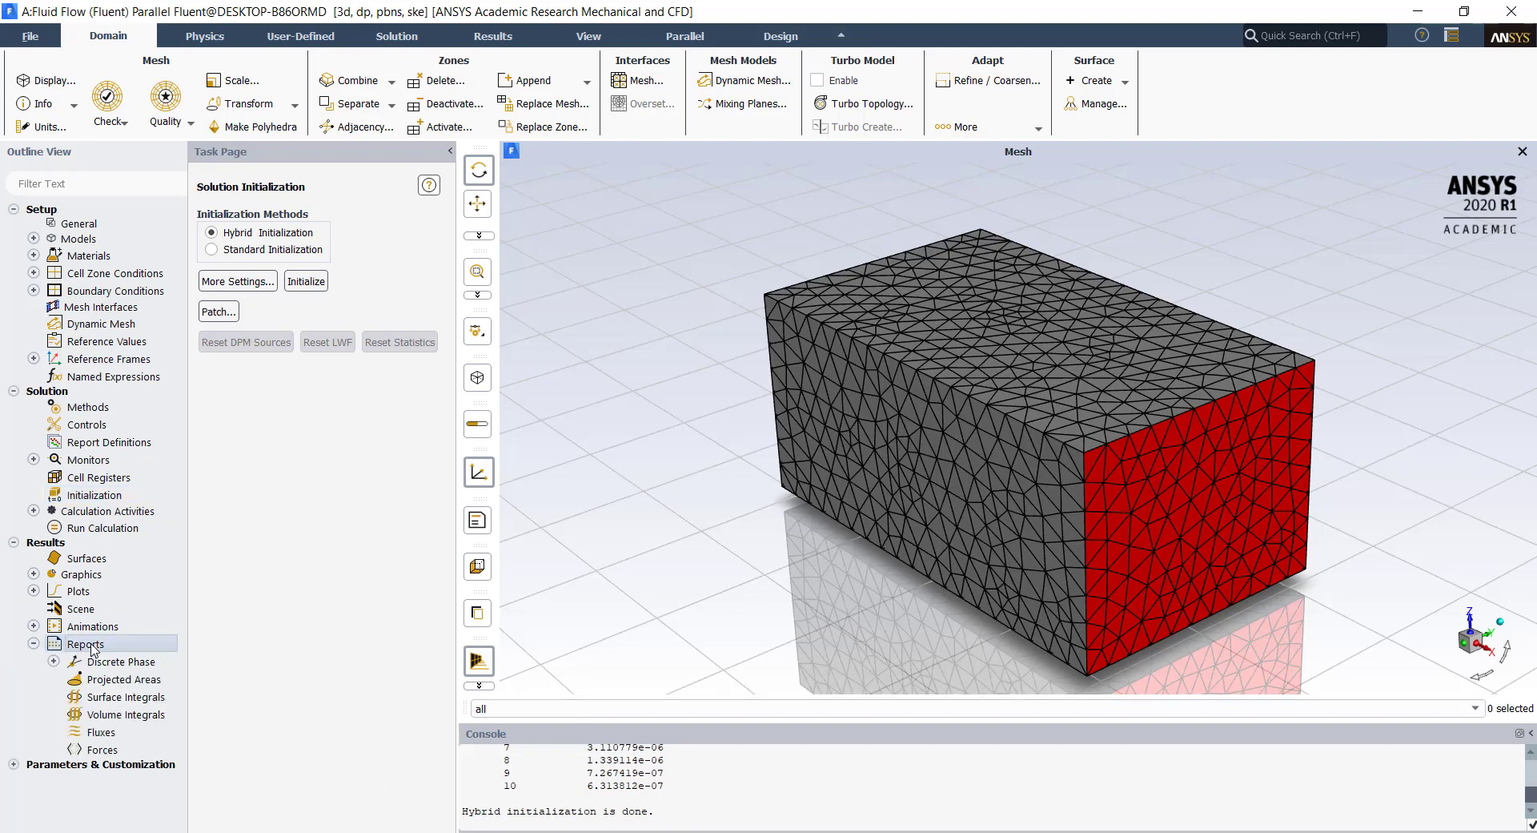
pyautogui.click(248, 257)
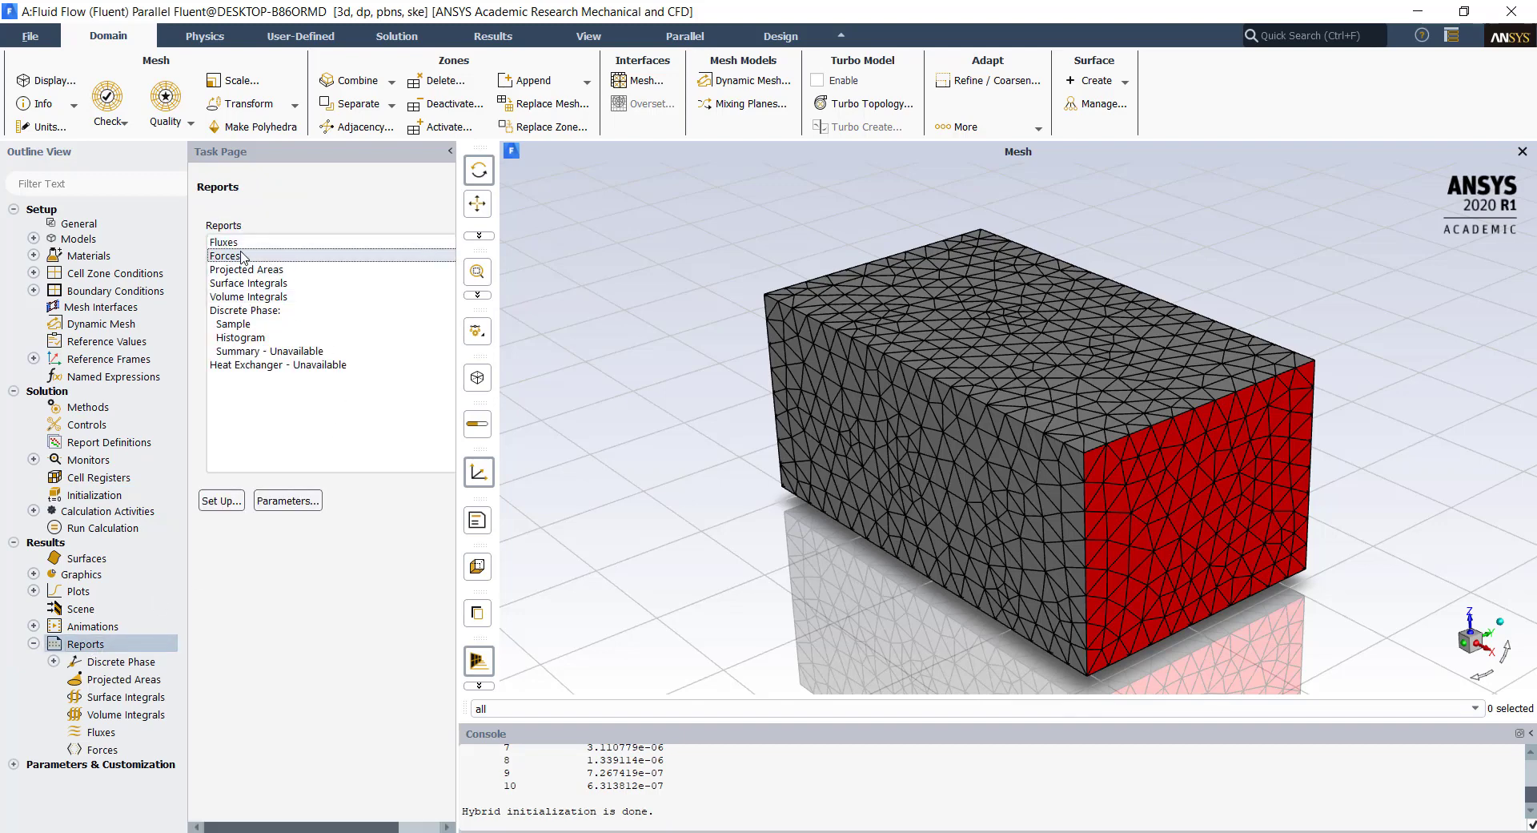
pyautogui.click(222, 500)
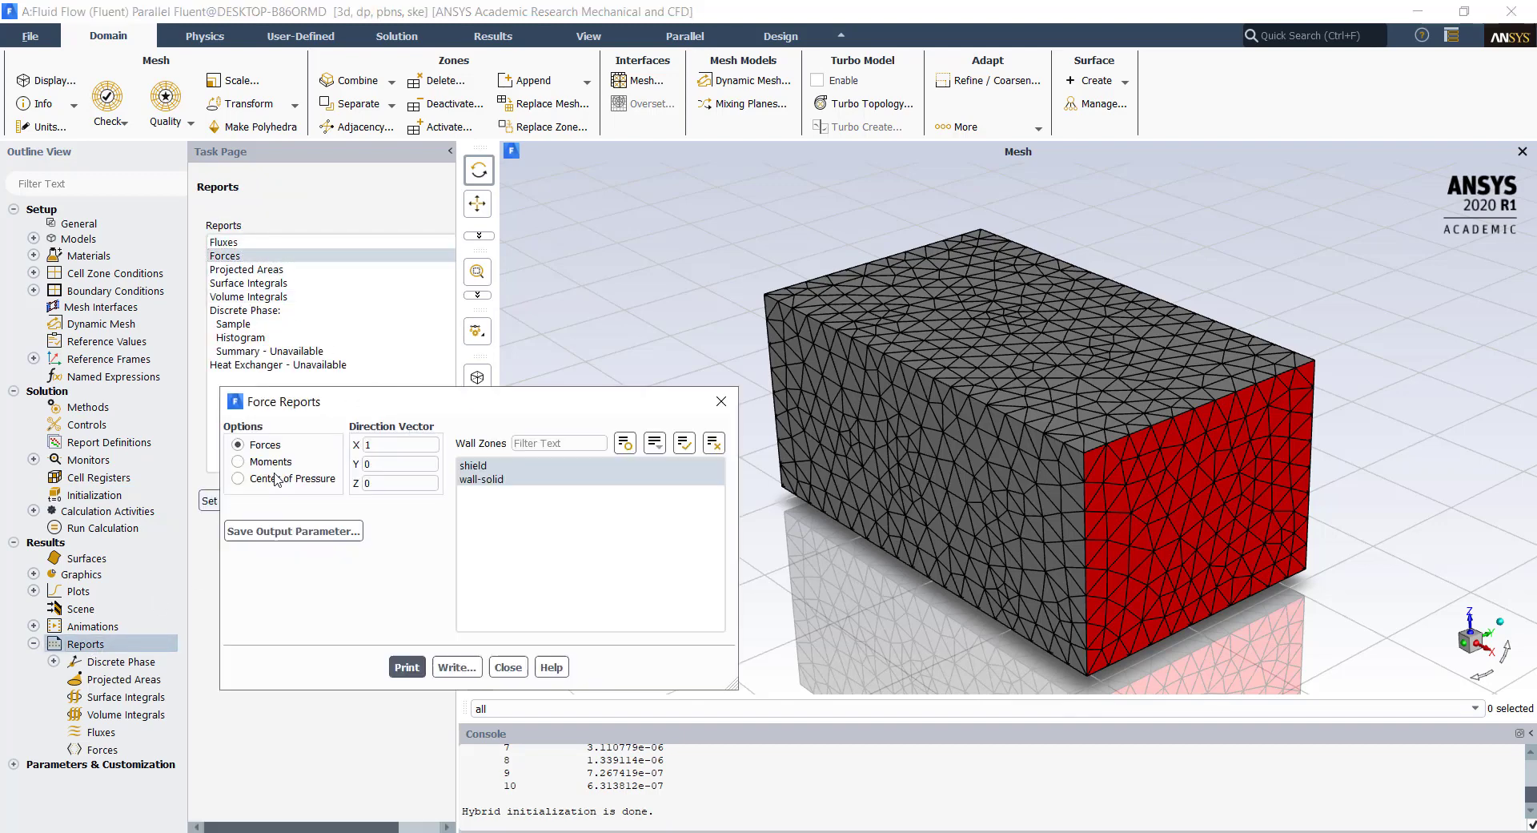
pyautogui.moveTo(342, 403); pyautogui.dragTo(311, 157)
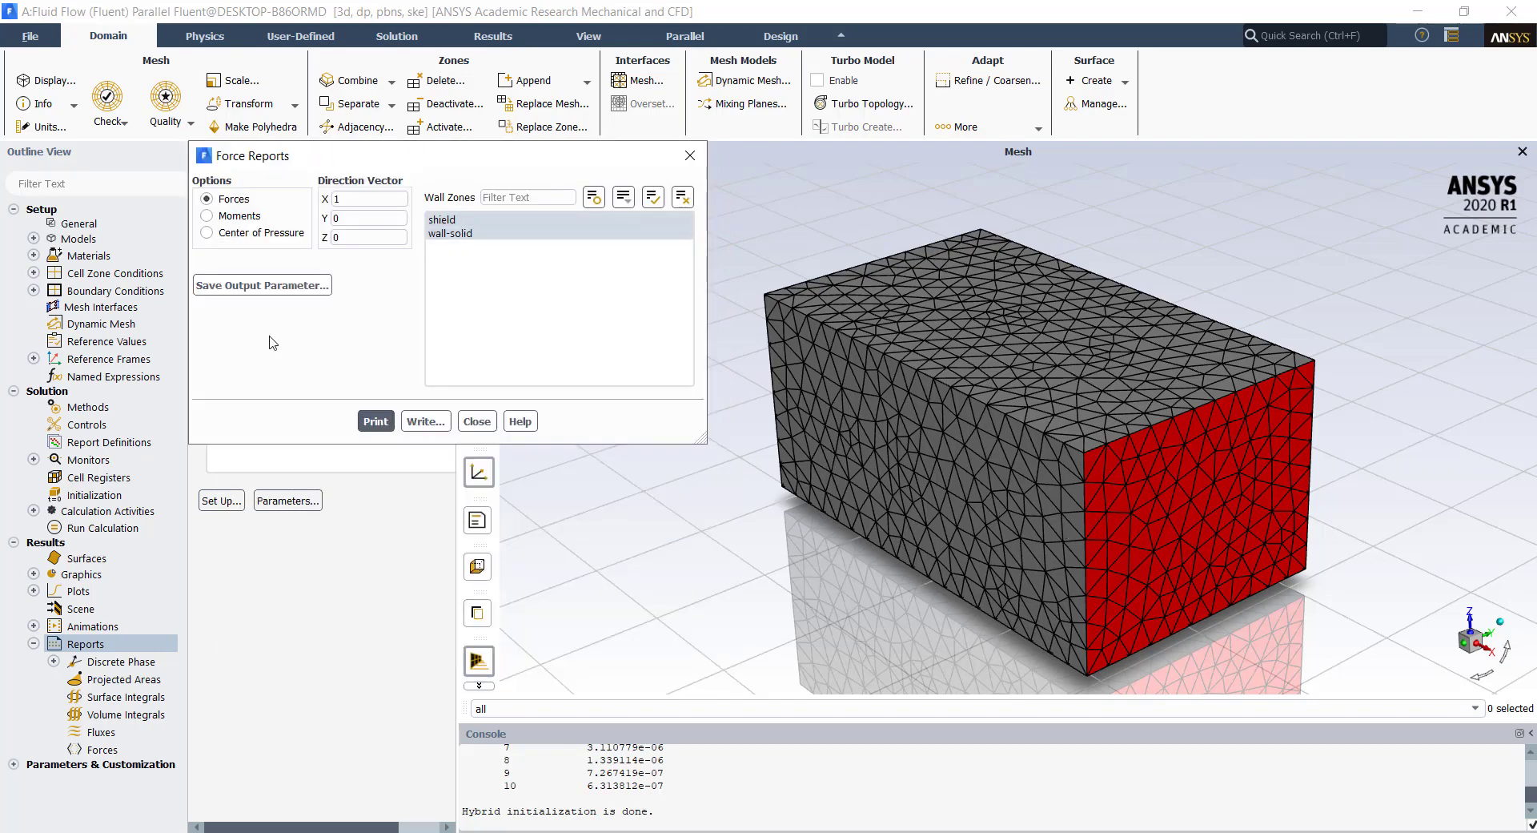
pyautogui.click(440, 232)
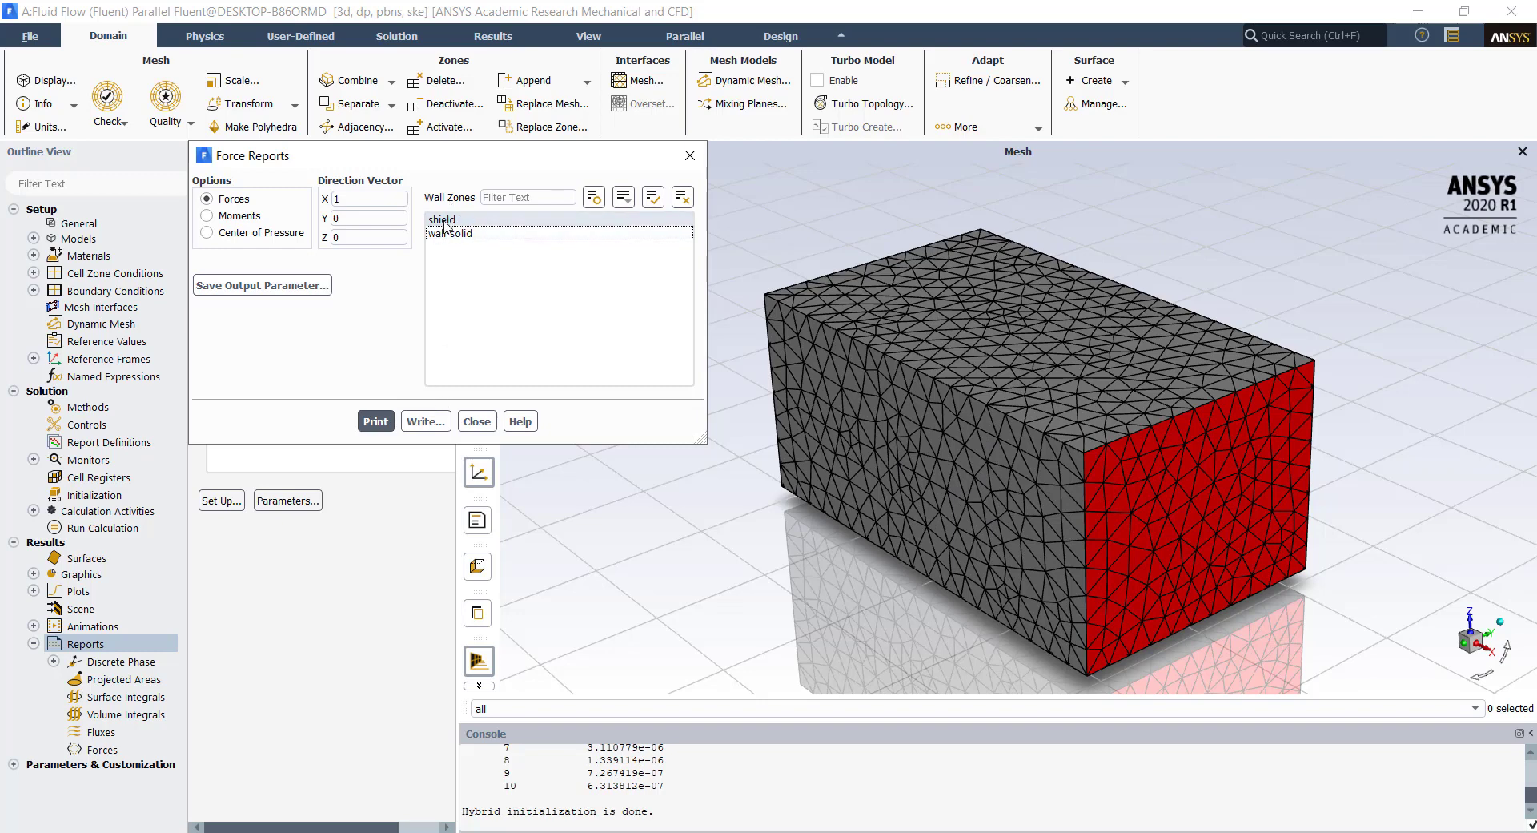
pyautogui.click(338, 199)
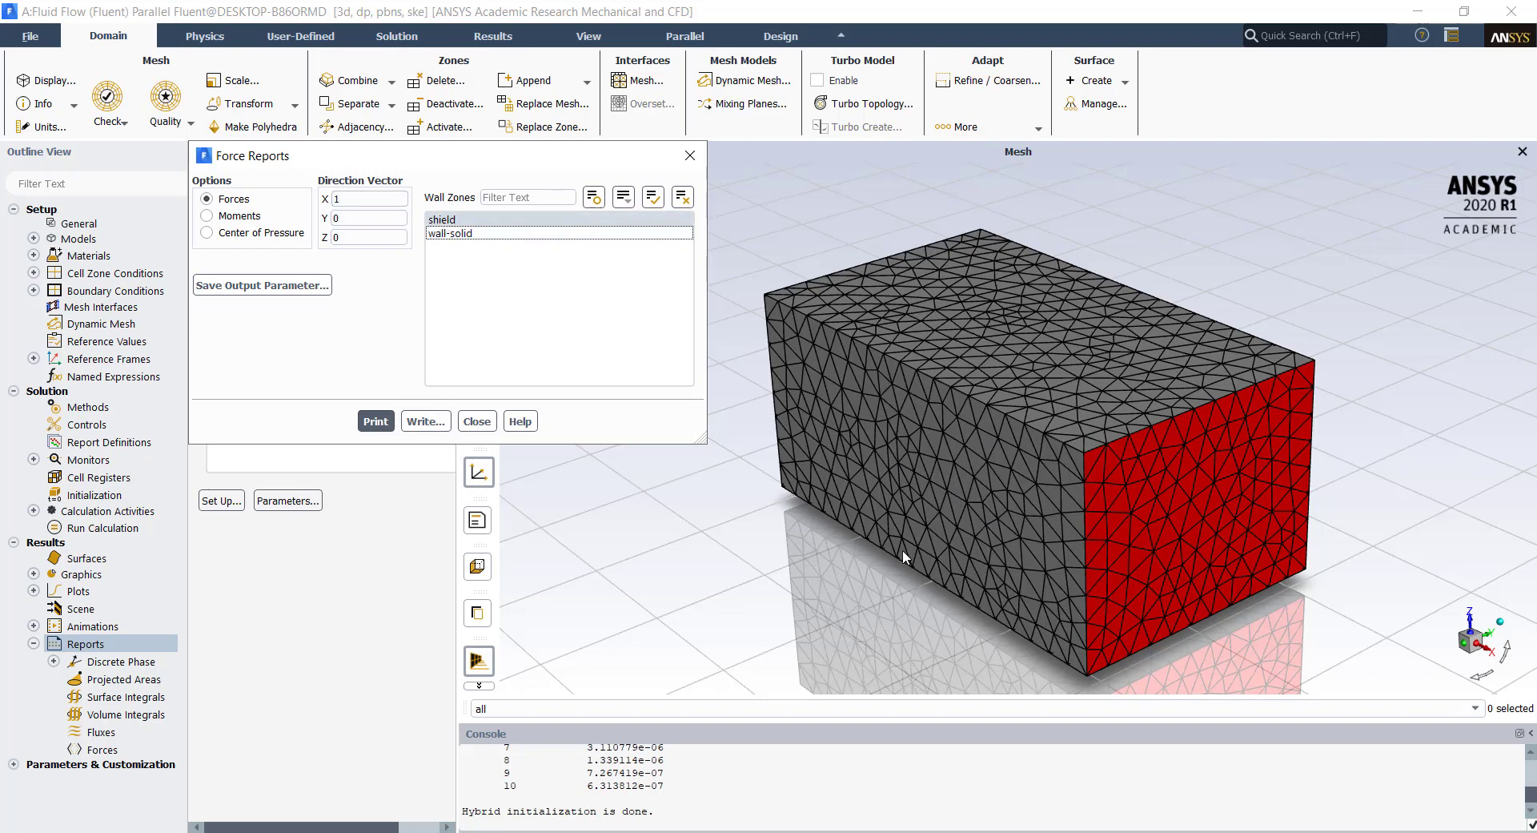
pyautogui.moveTo(913, 548); pyautogui.dragTo(1060, 550)
pyautogui.moveTo(870, 558); pyautogui.dragTo(1065, 616)
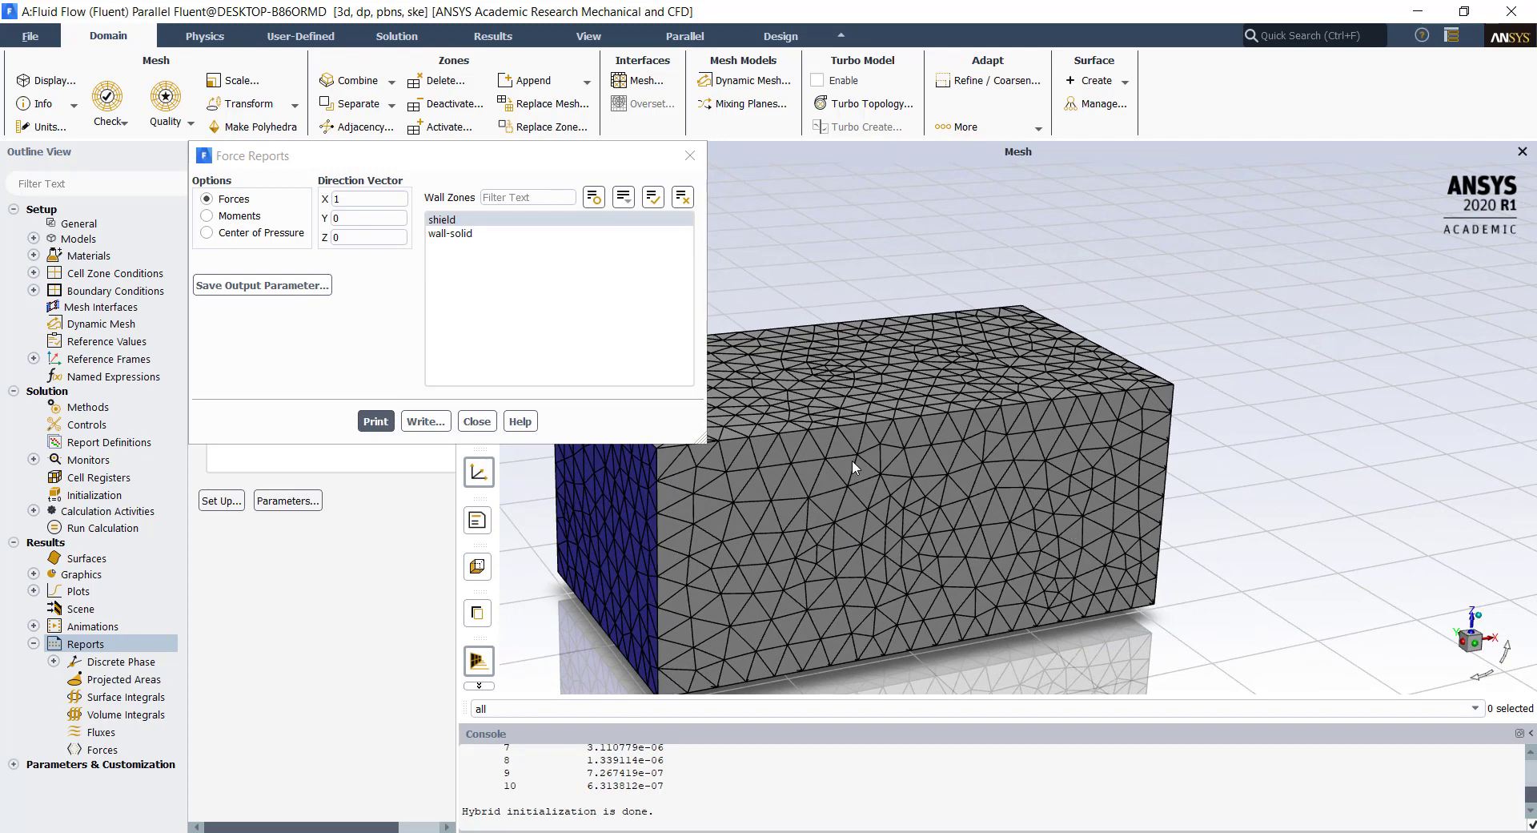
# Save the X-direction shield force as a new output parameter named drag-force.
pyautogui.click(281, 286)
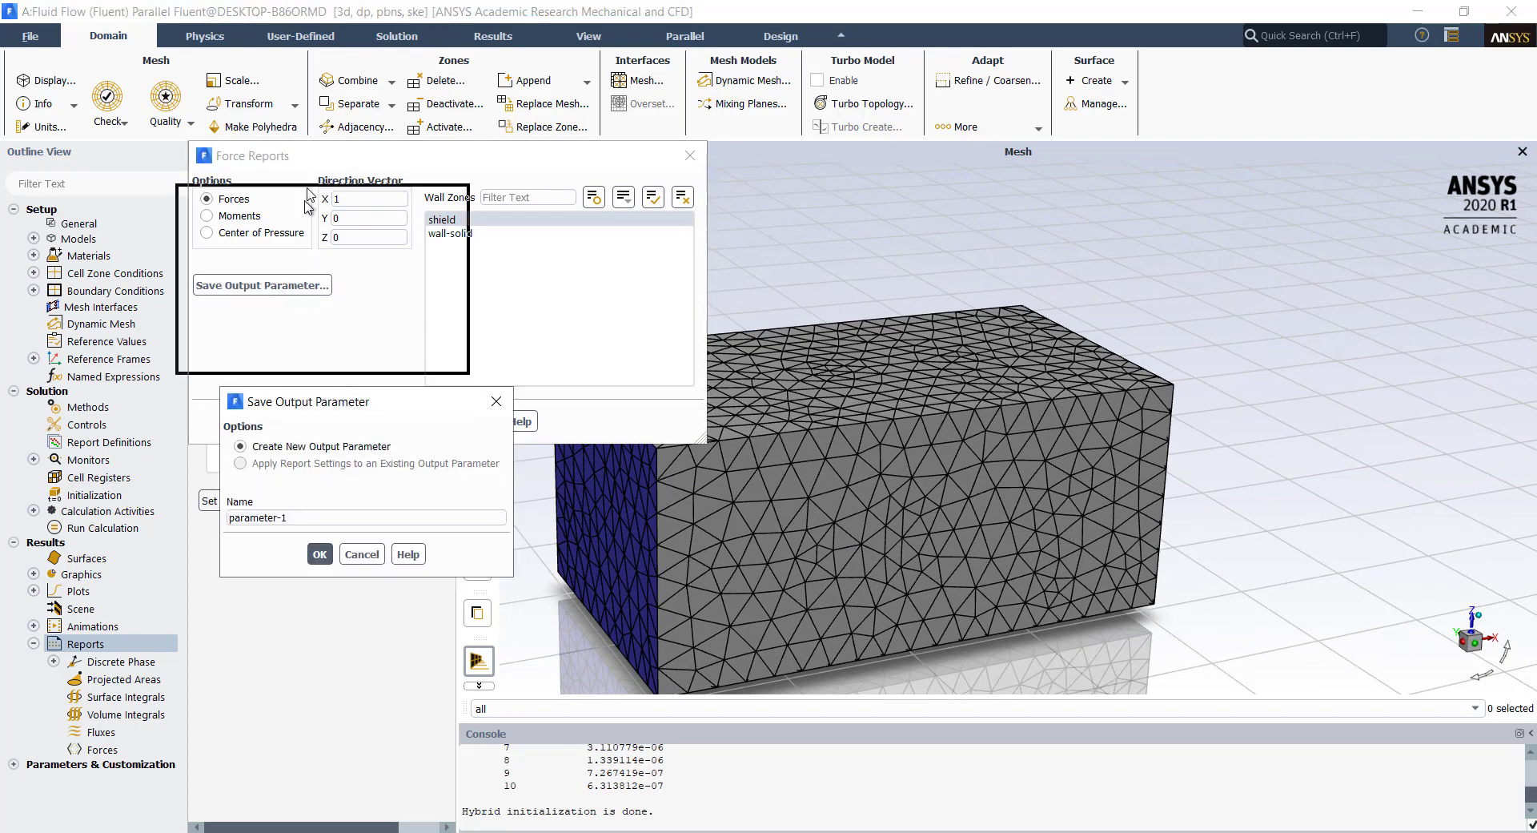
pyautogui.moveTo(282, 279); pyautogui.dragTo(169, 290)
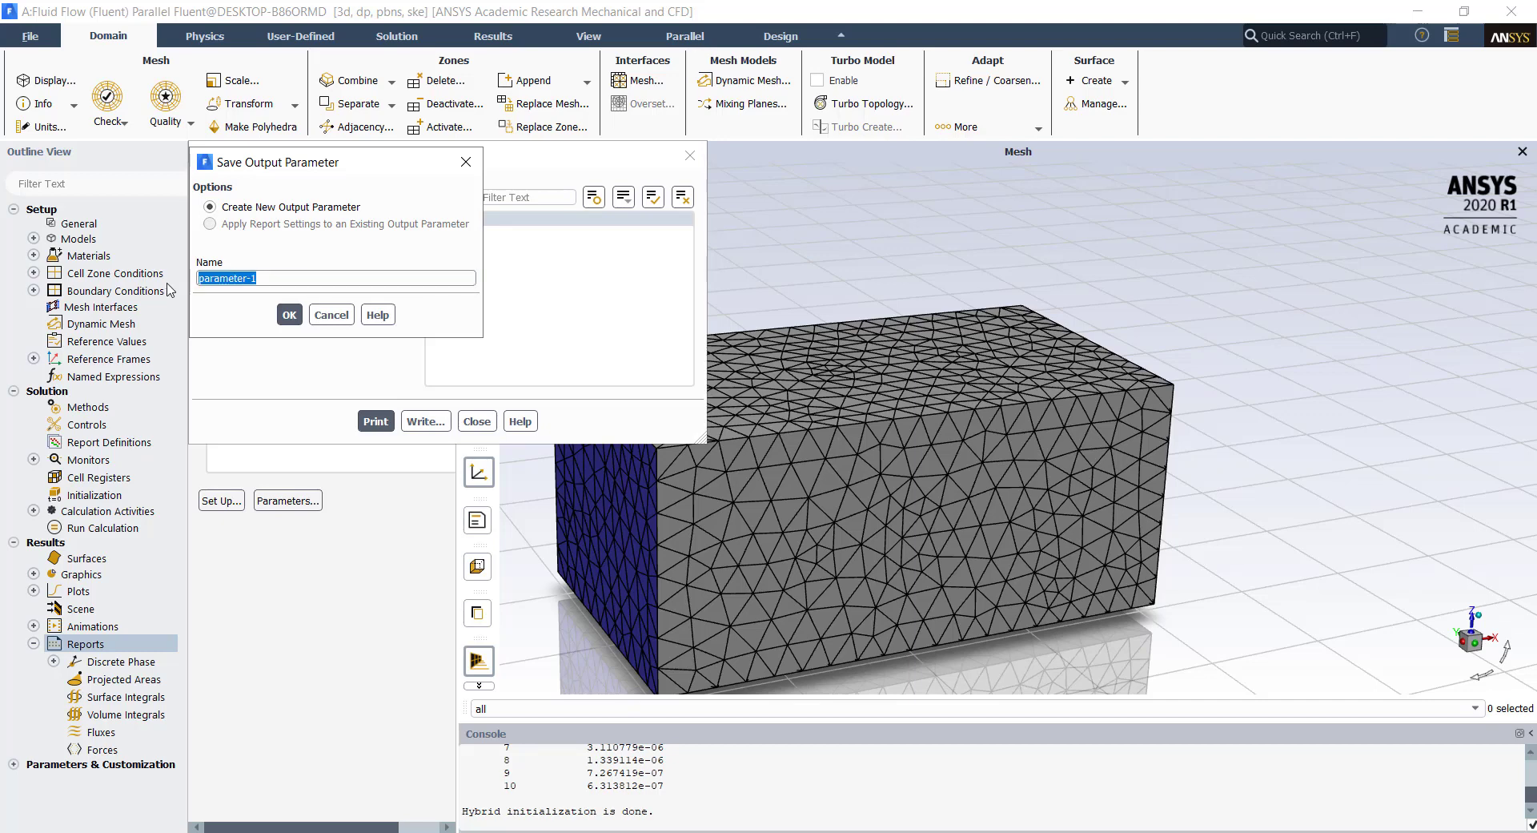
pyautogui.write('drag force')
pyautogui.click(289, 315)
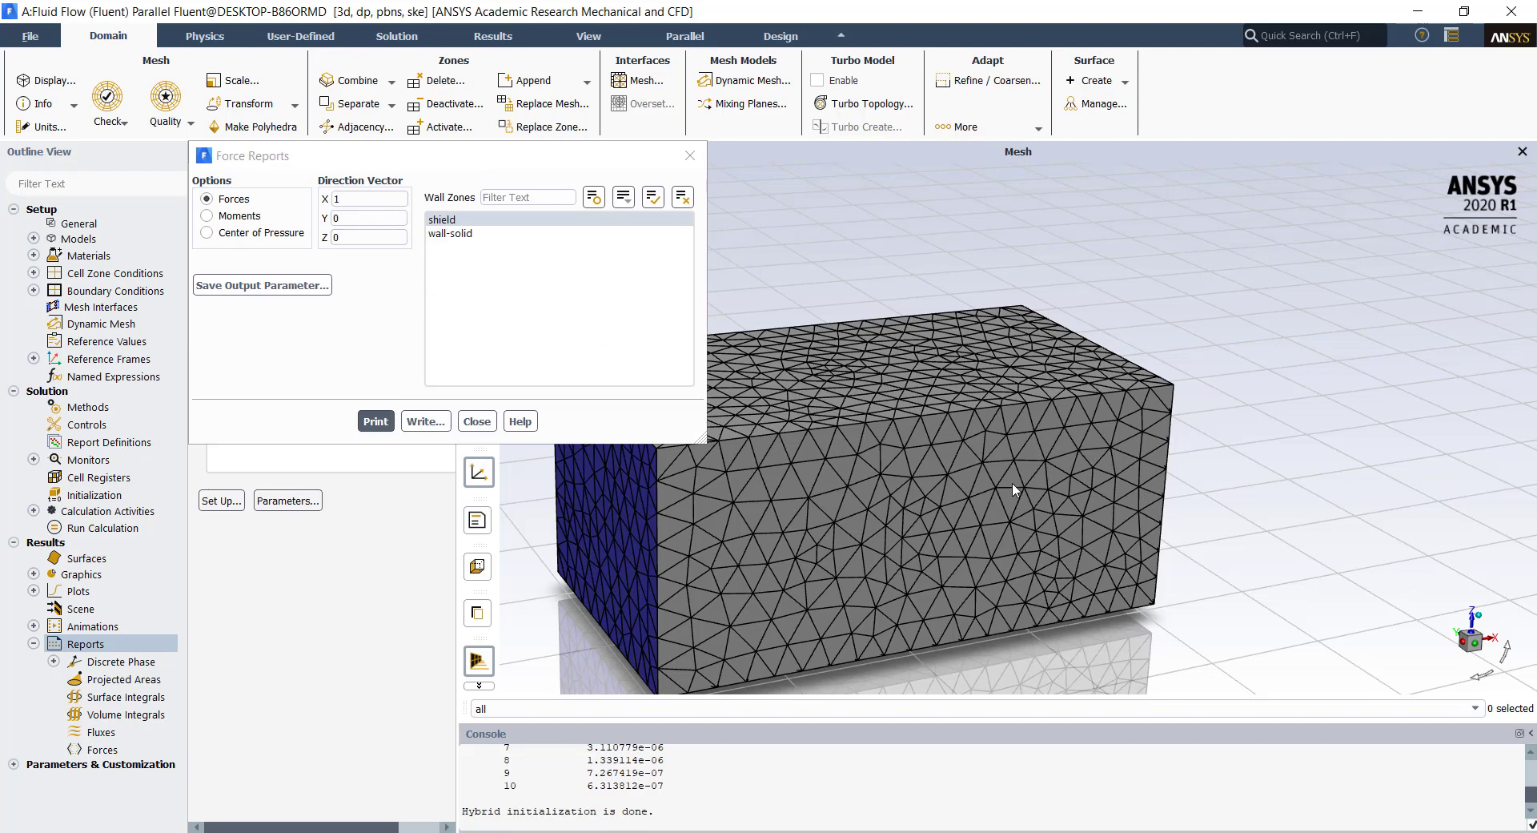
# Change the force report's direction vector to X 0 and Z 1 for the shield.
pyautogui.scroll(-3, 1020, 483)
pyautogui.scroll(3, 802, 502)
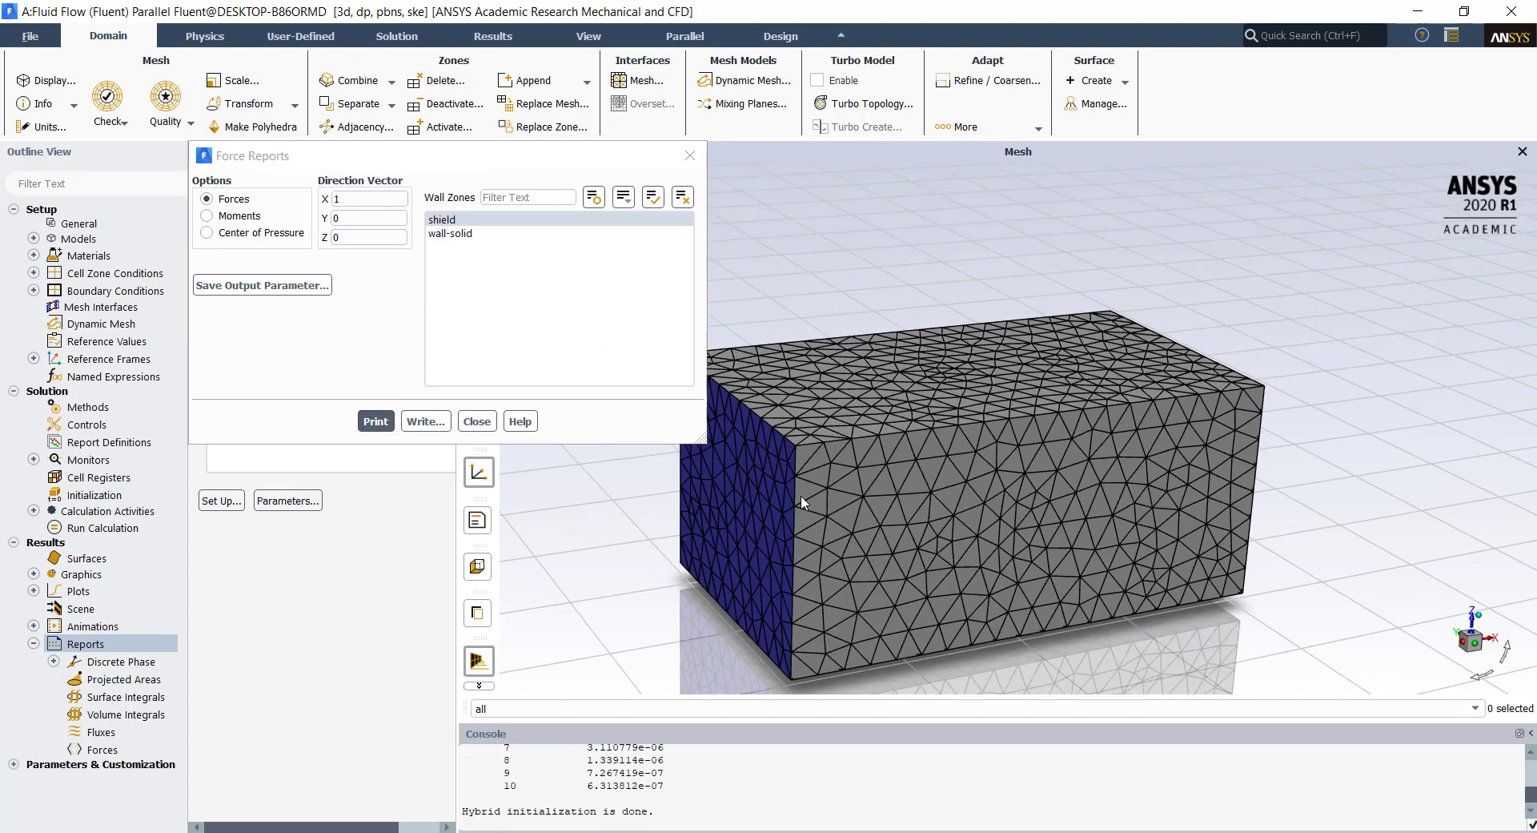
pyautogui.doubleClick(350, 197)
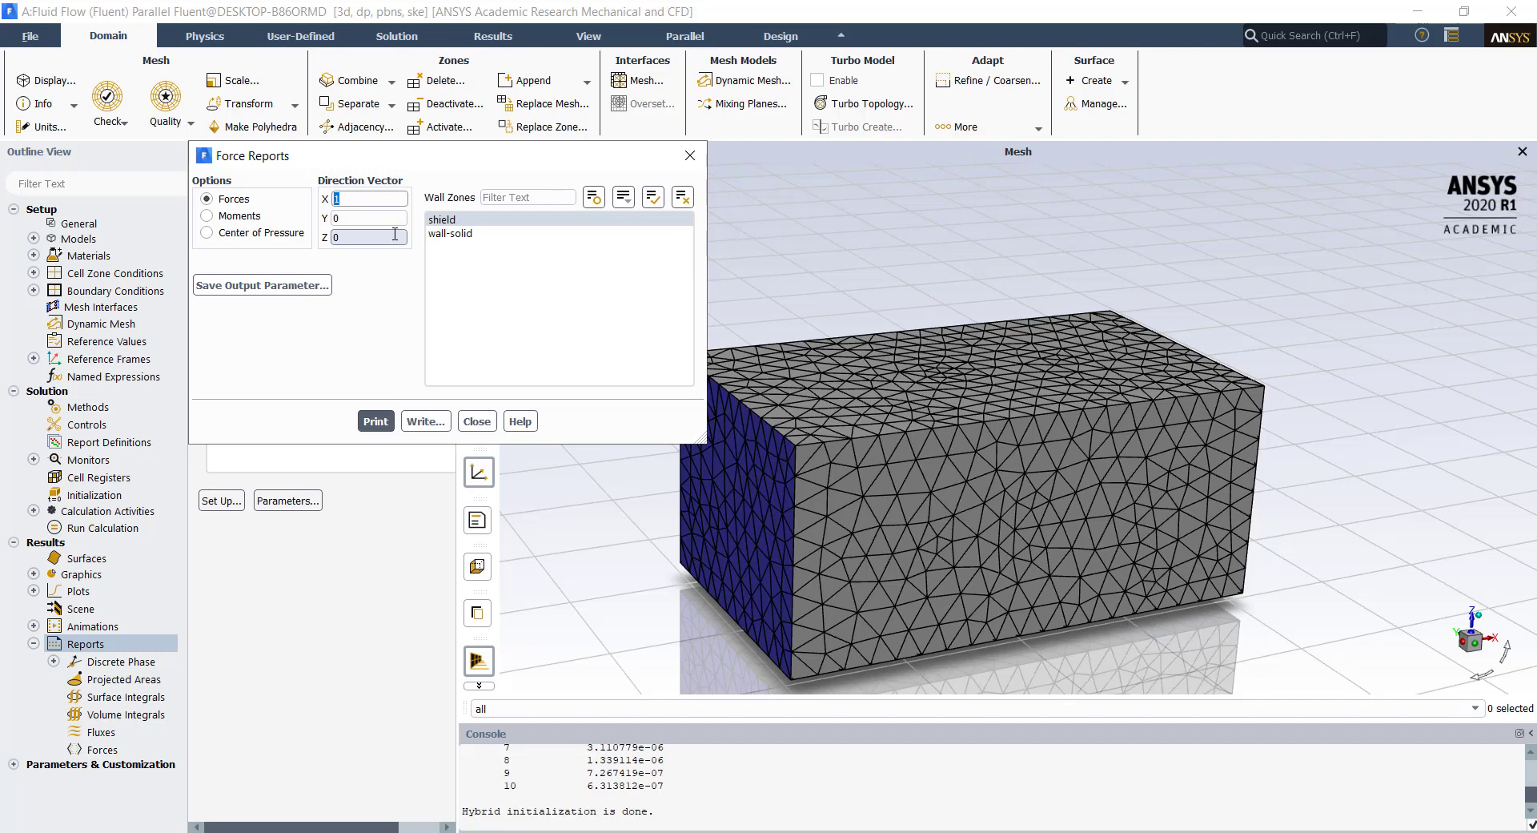
pyautogui.write('0')
pyautogui.scroll(-1, 753, 510)
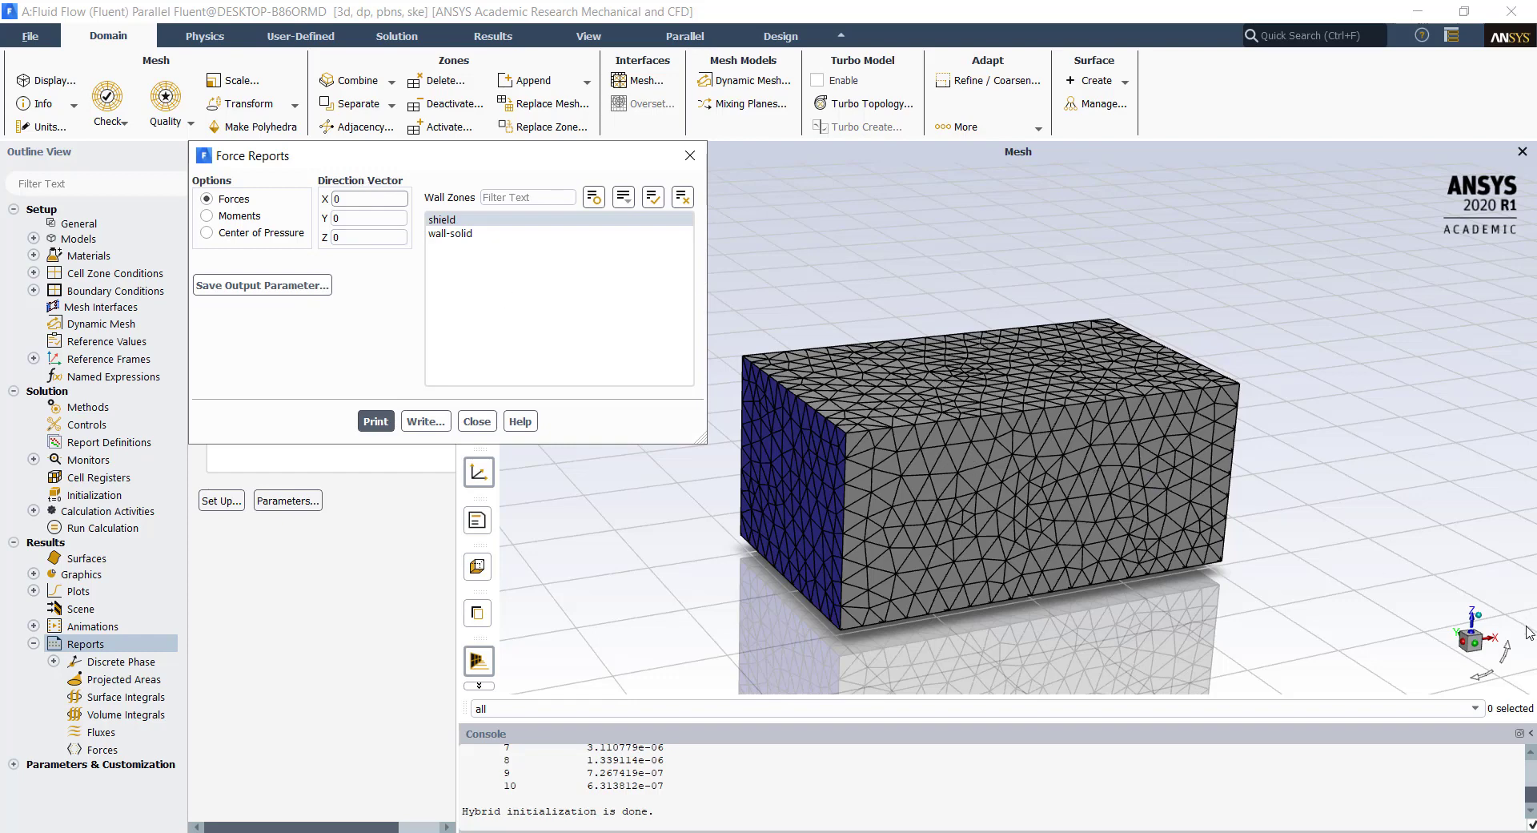
pyautogui.doubleClick(368, 237)
pyautogui.write('1')
# Save the Z-direction shield force as a new output parameter named lift-force and close the force report settings.
pyautogui.click(268, 287)
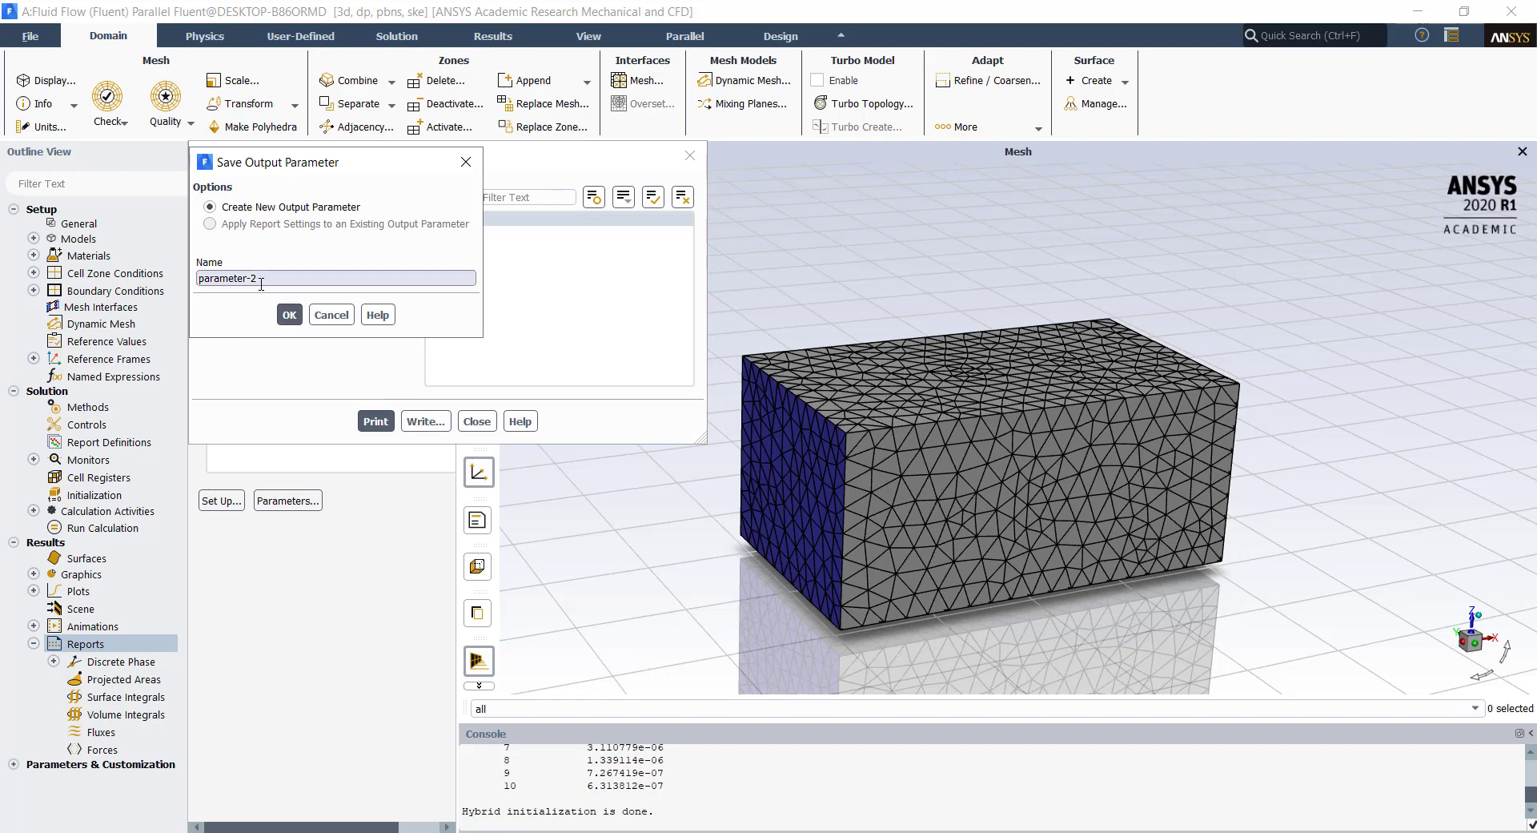
pyautogui.moveTo(261, 282); pyautogui.dragTo(193, 284)
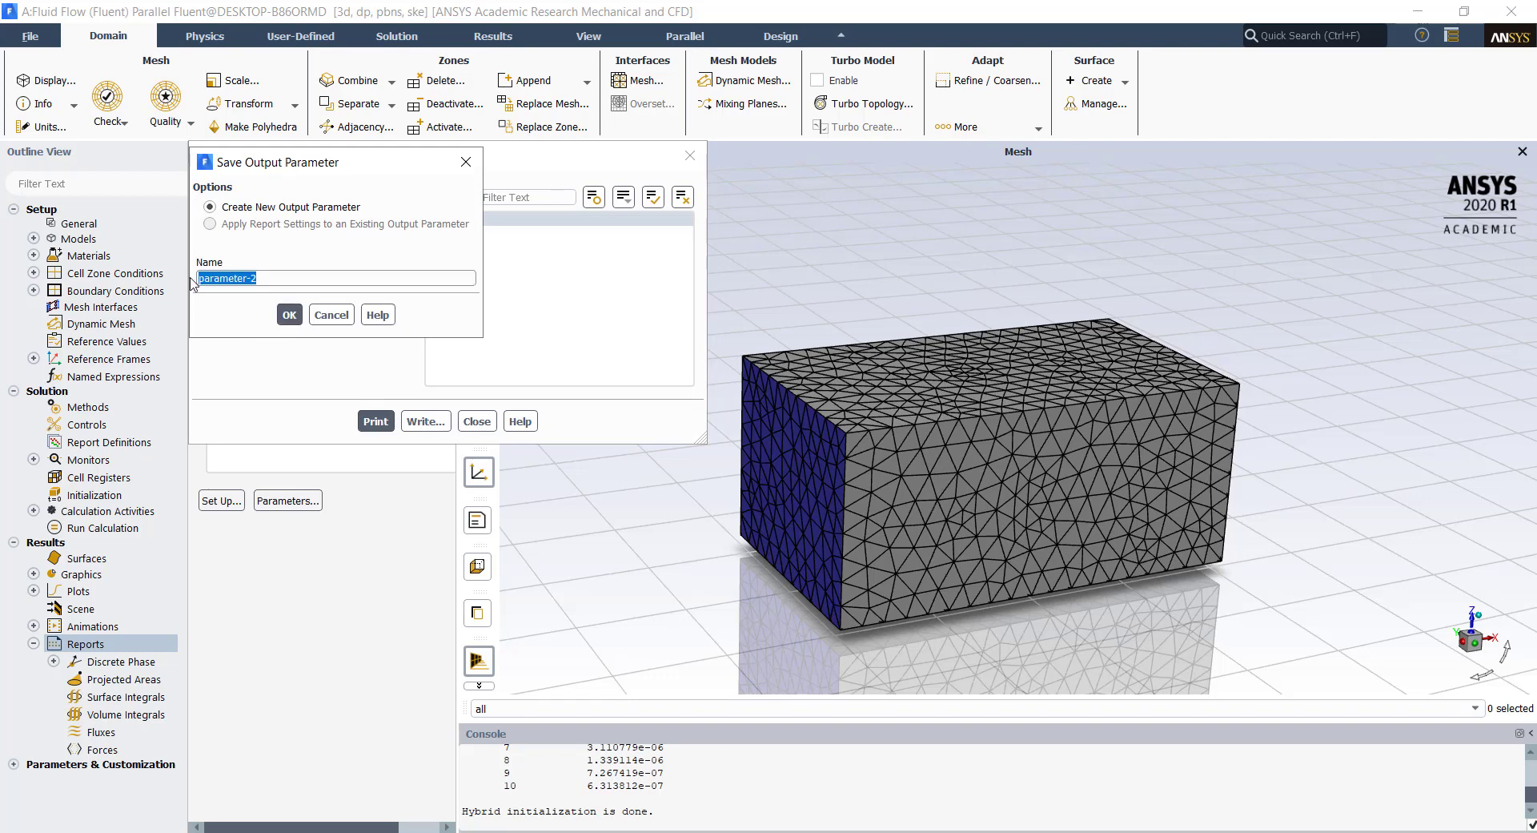
pyautogui.write('lift force')
pyautogui.click(289, 314)
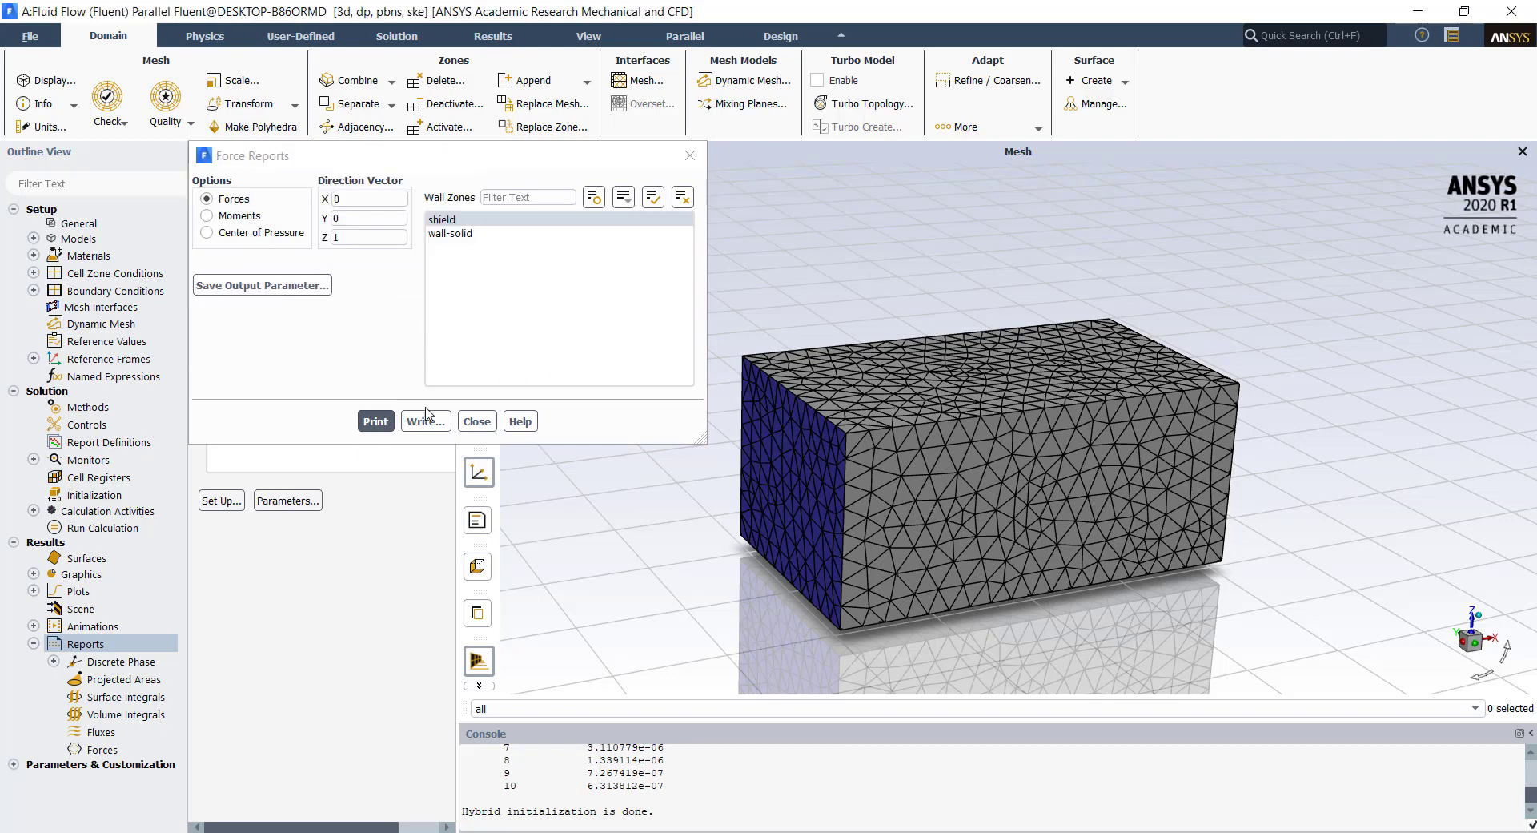
pyautogui.click(477, 422)
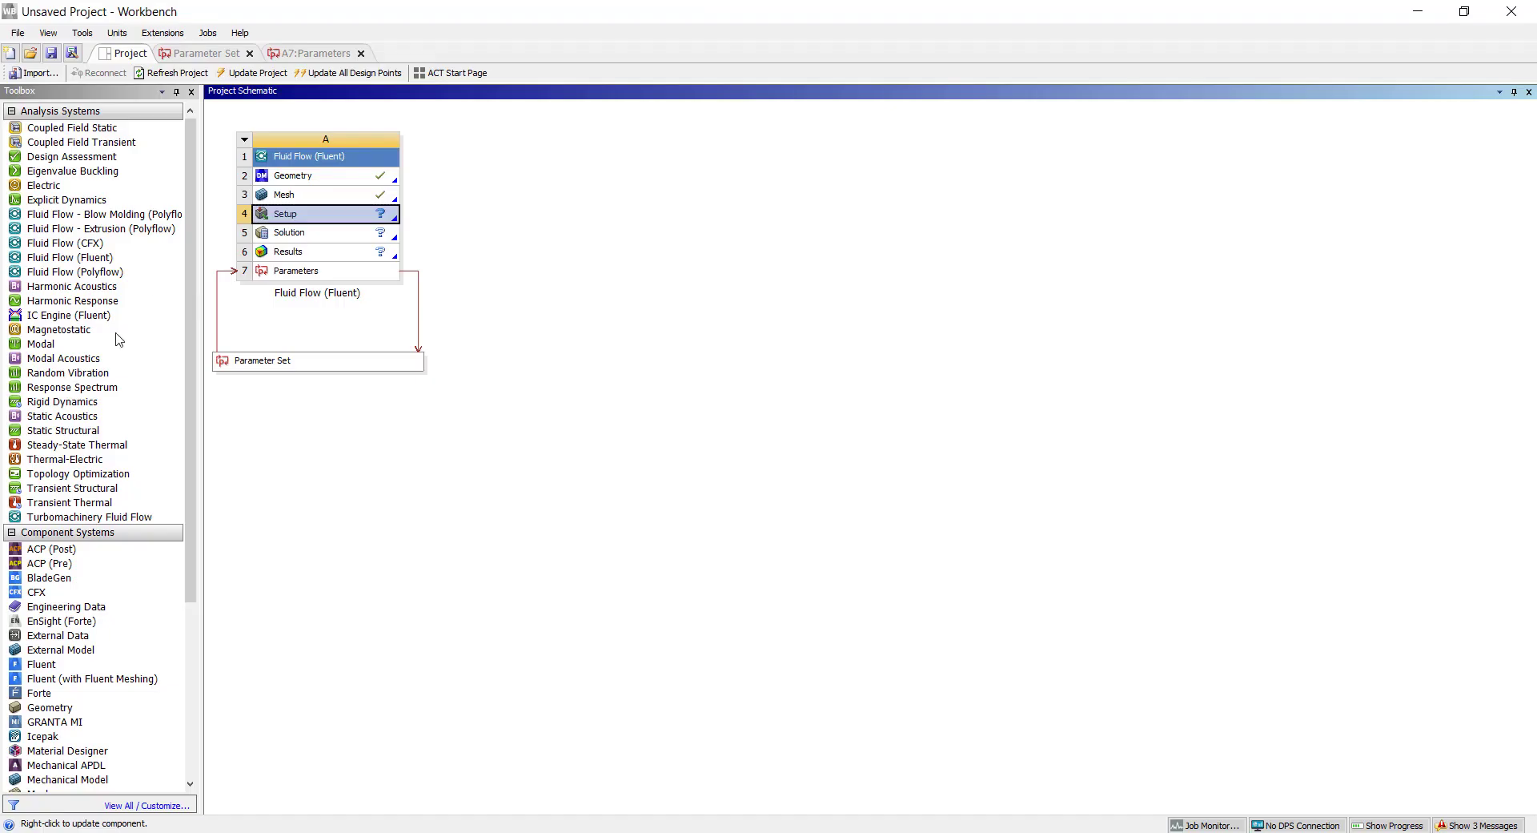
# Switch to Workbench, open the Parameters cell of the Fluid Flow system and review the AOA input and the drag-force and lift-force outputs.
pyautogui.doubleClick(324, 270)
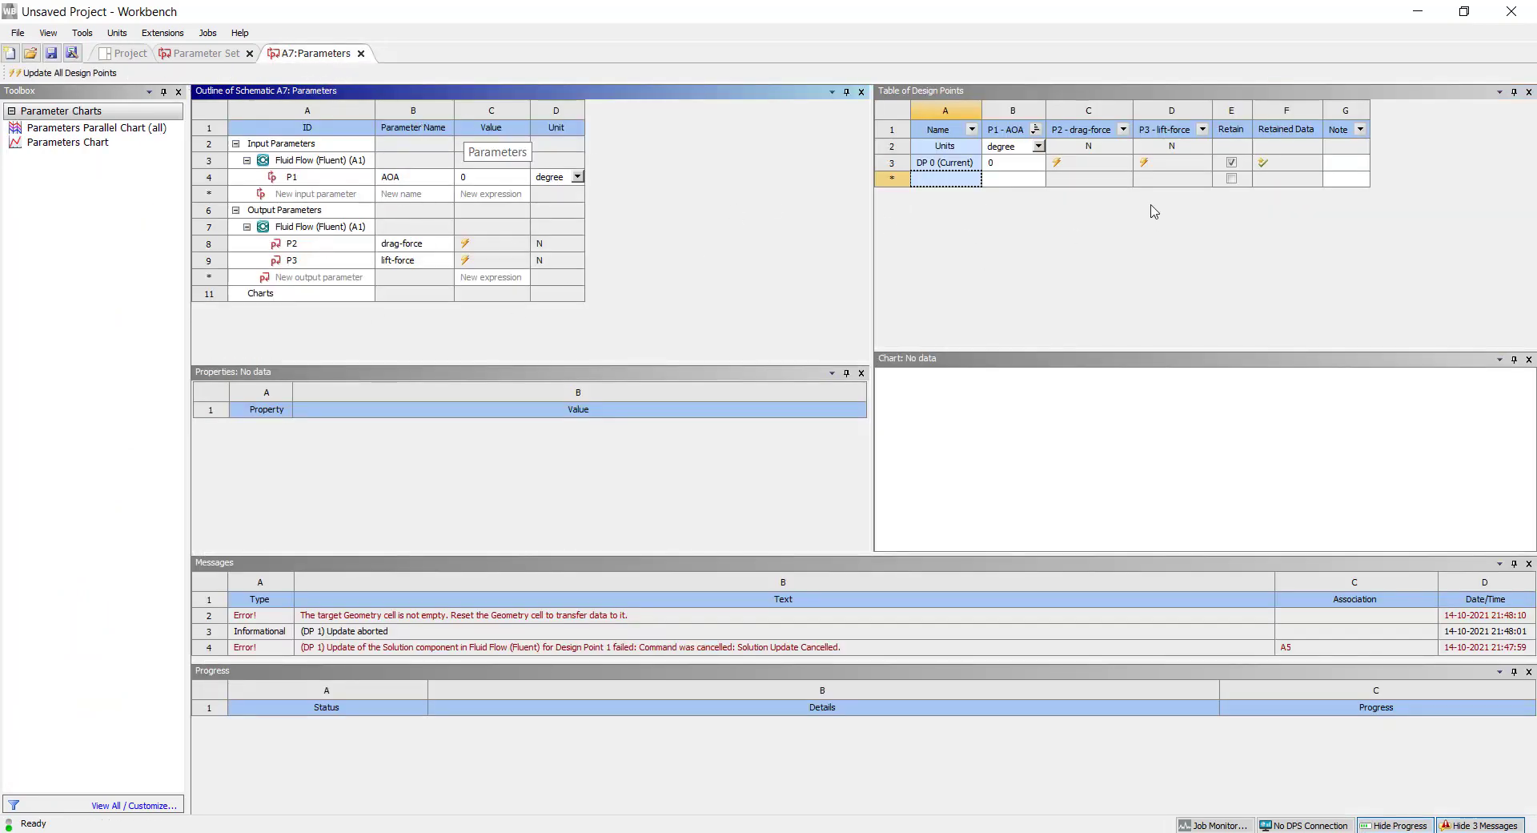
pyautogui.click(1097, 166)
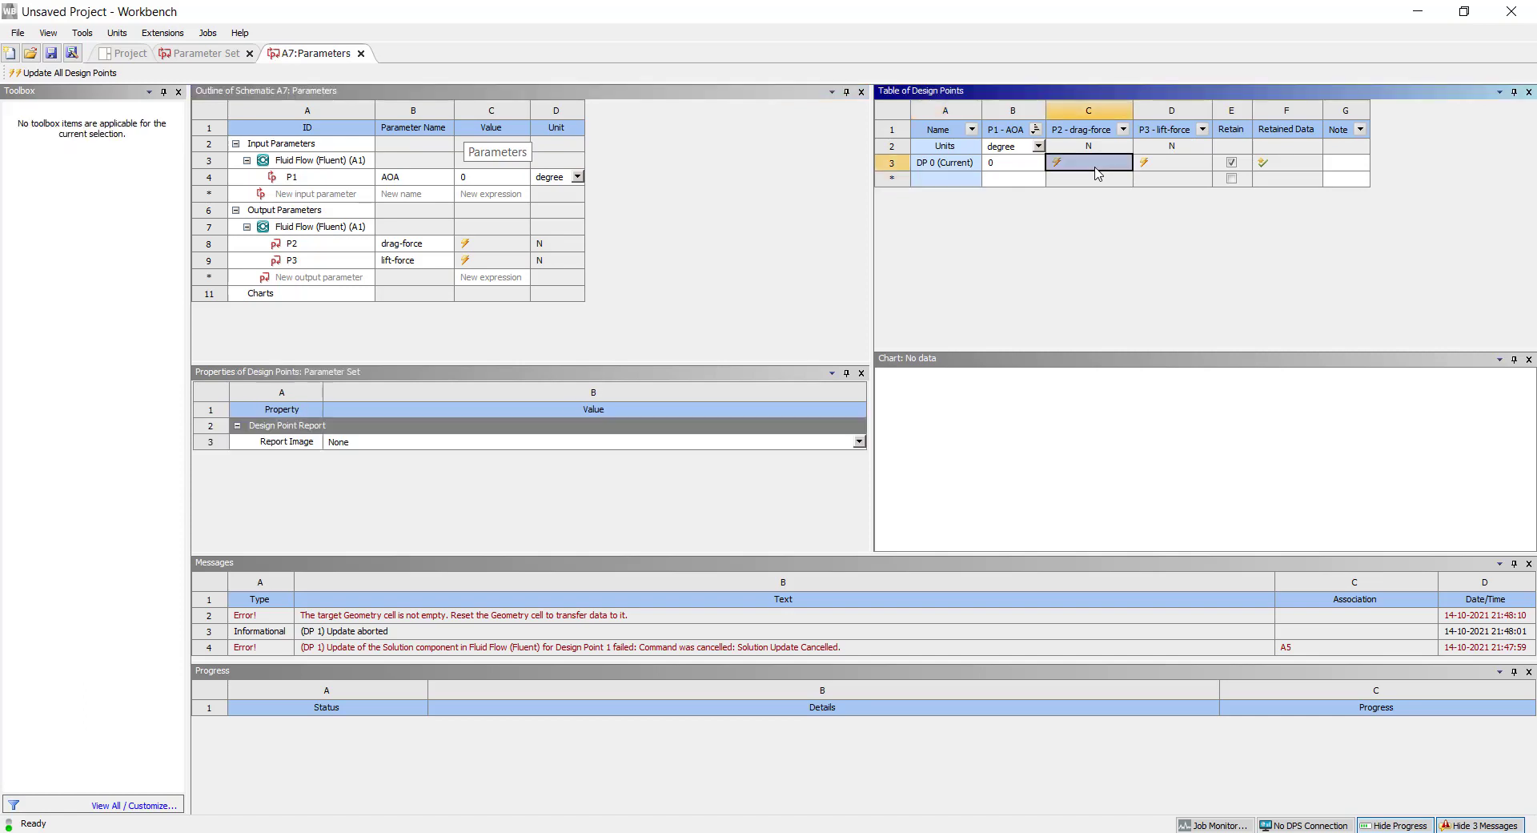
pyautogui.click(1156, 165)
pyautogui.click(337, 256)
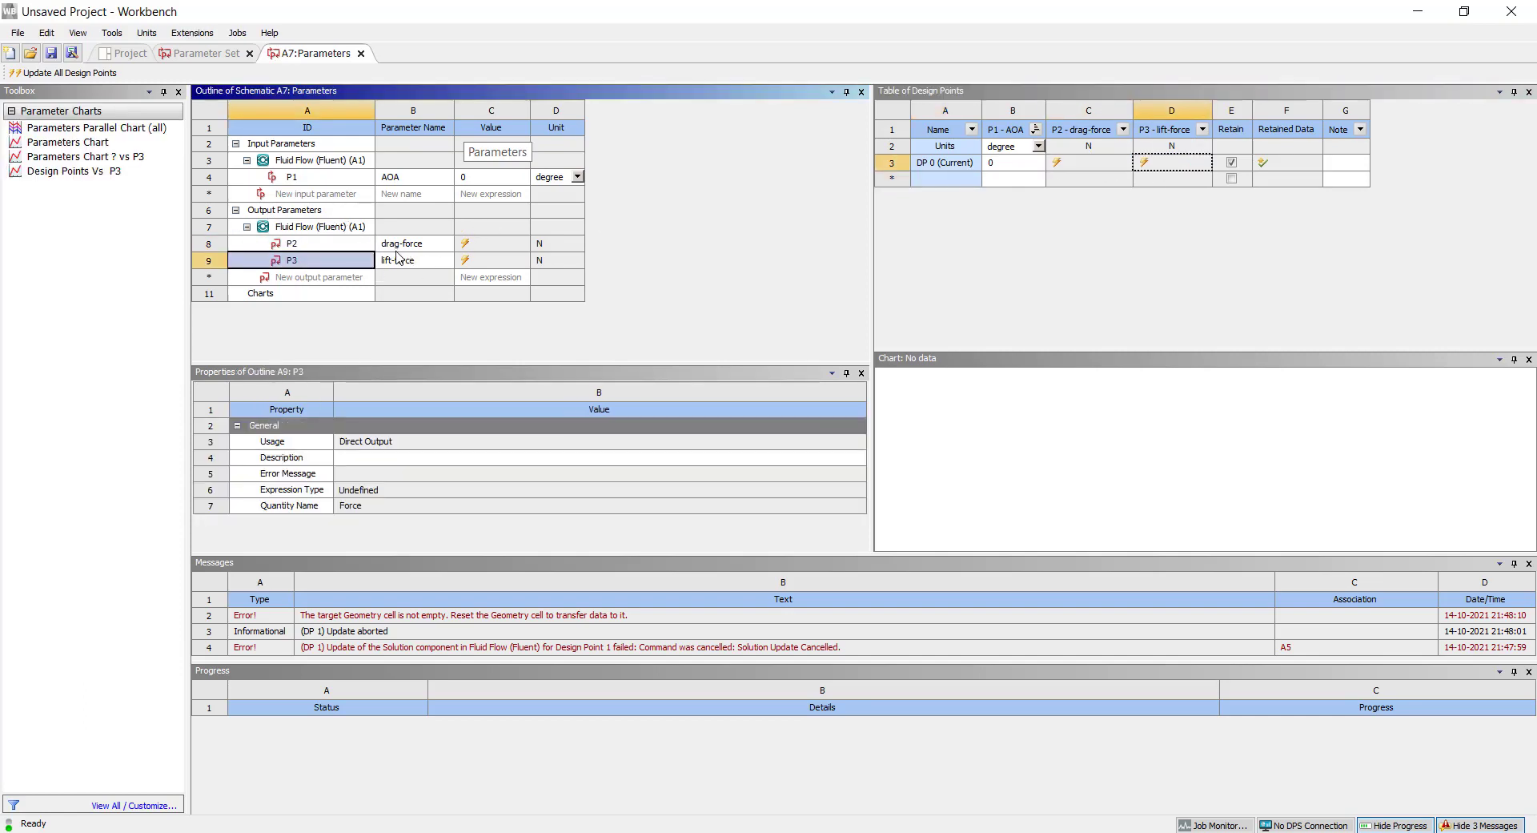
pyautogui.click(387, 178)
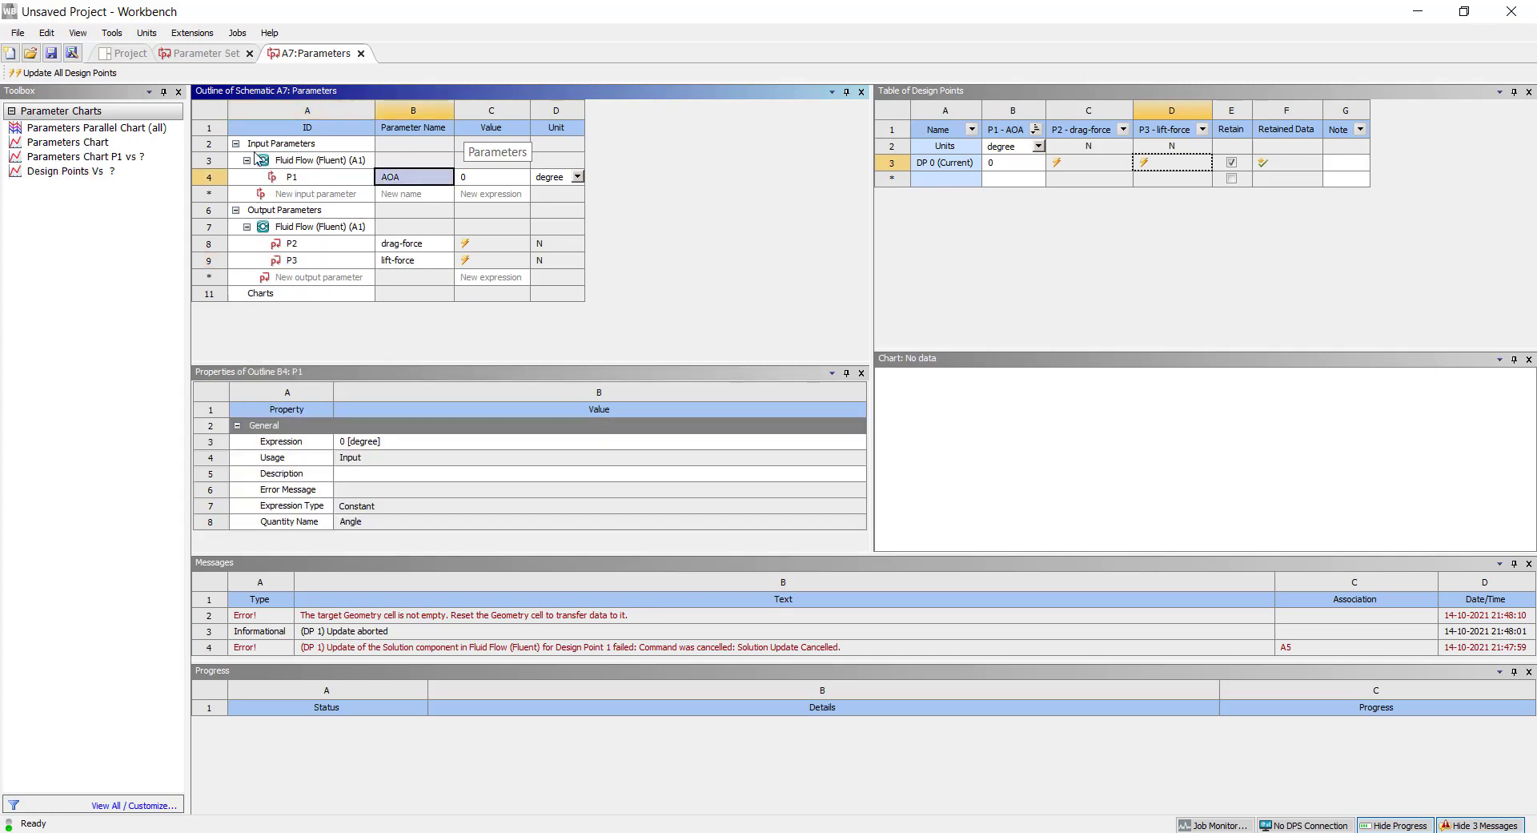
# Close the A7:Parameters and Parameter Set views to return to the project schematic.
pyautogui.click(415, 260)
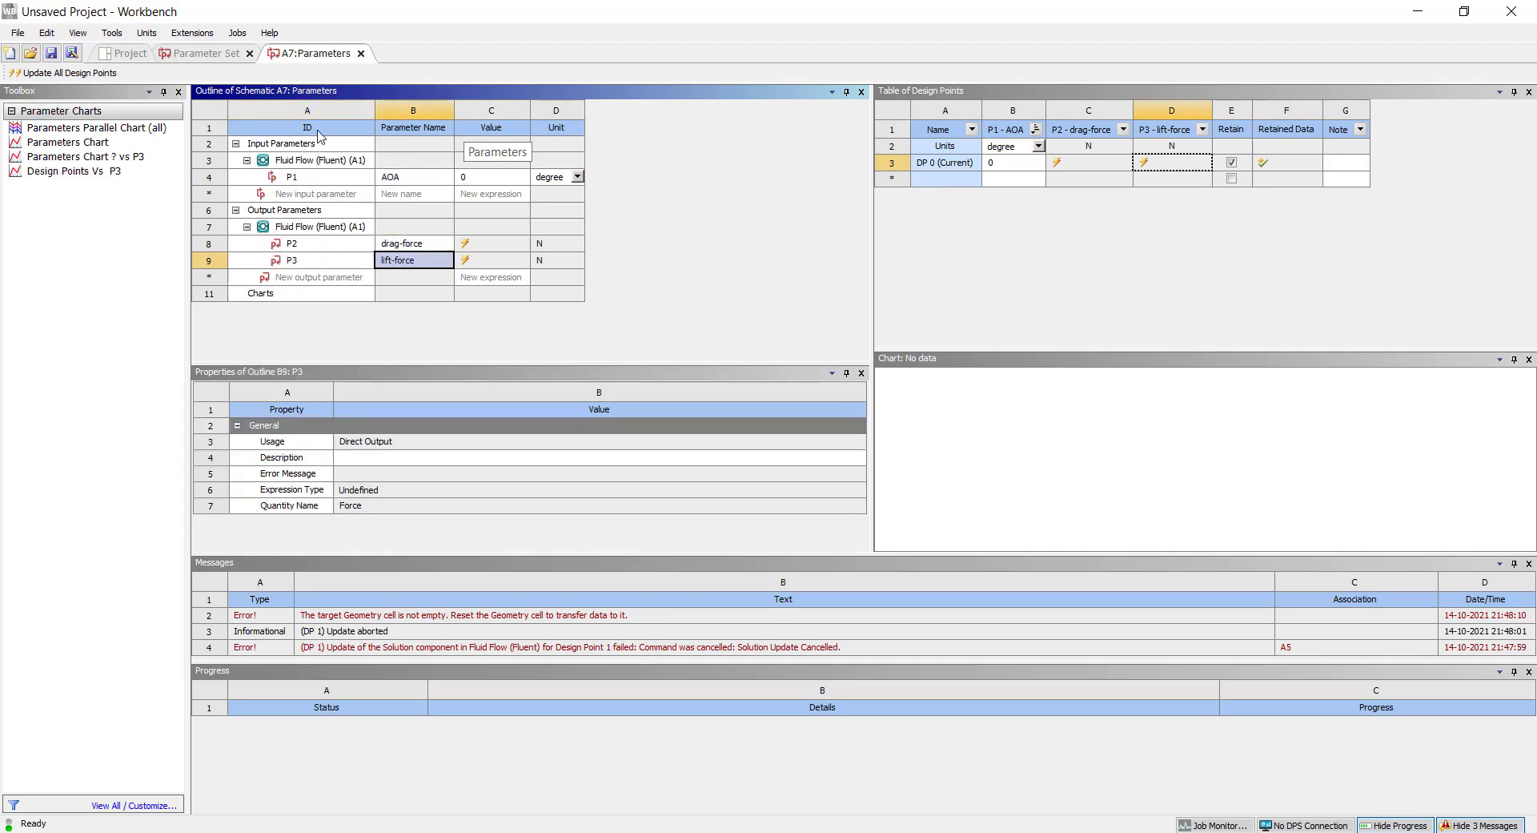
pyautogui.click(360, 53)
pyautogui.click(249, 53)
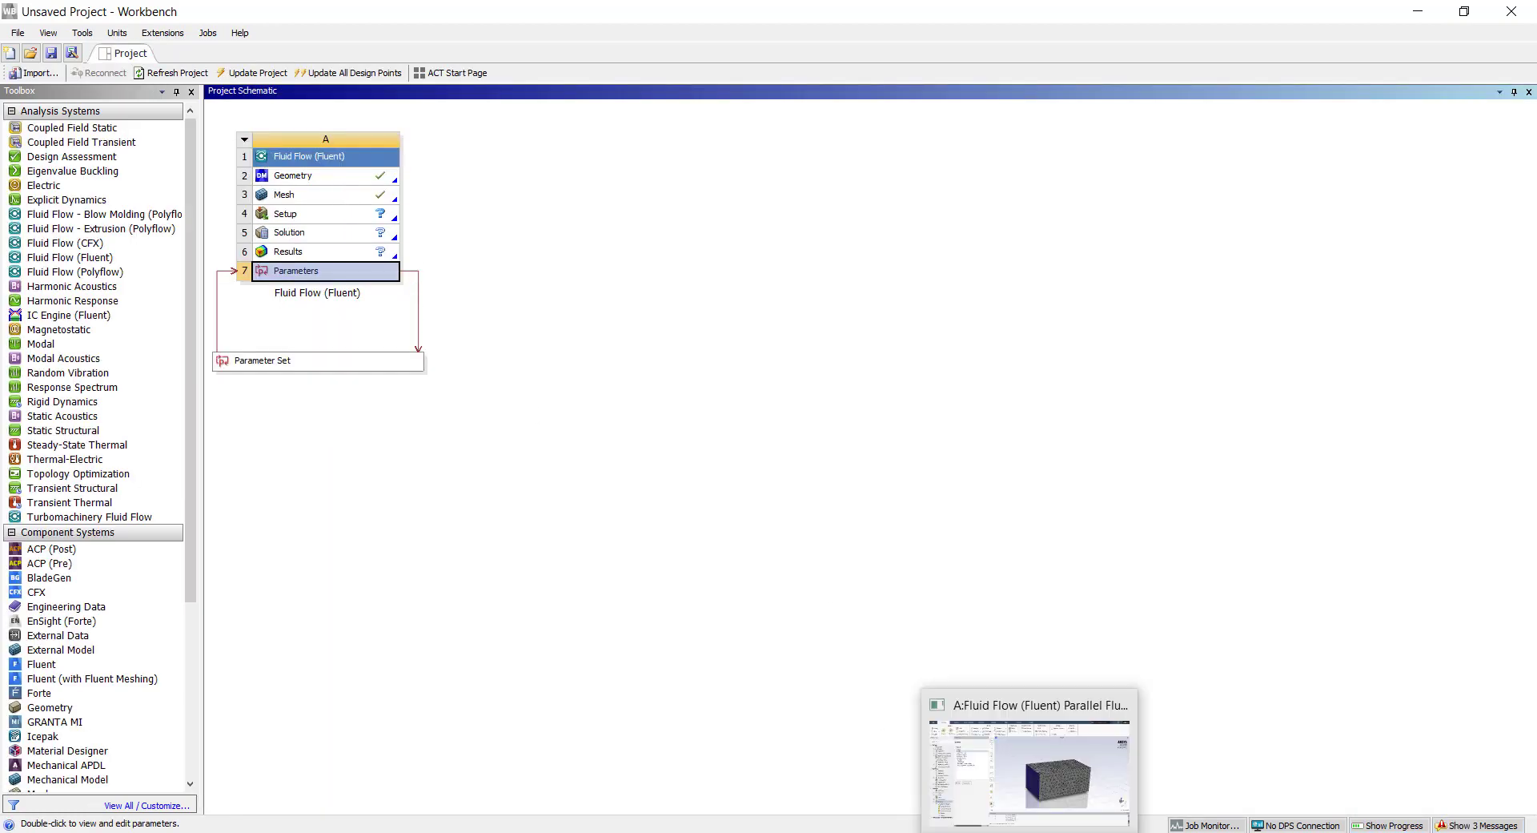
# Switch to Fluent and run the calculation for 100 iterations.
pyautogui.click(1030, 832)
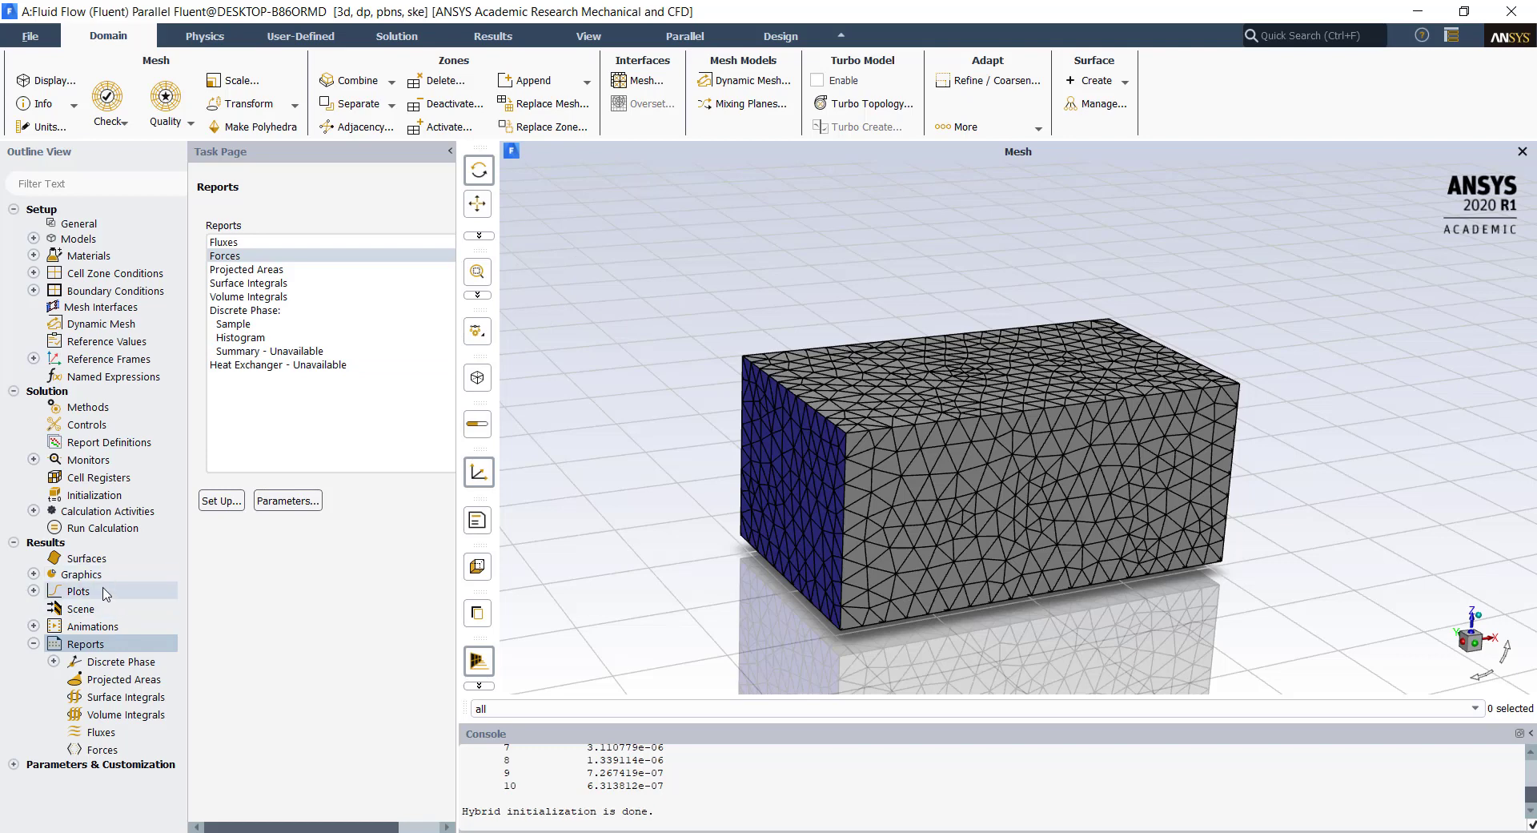
pyautogui.click(102, 528)
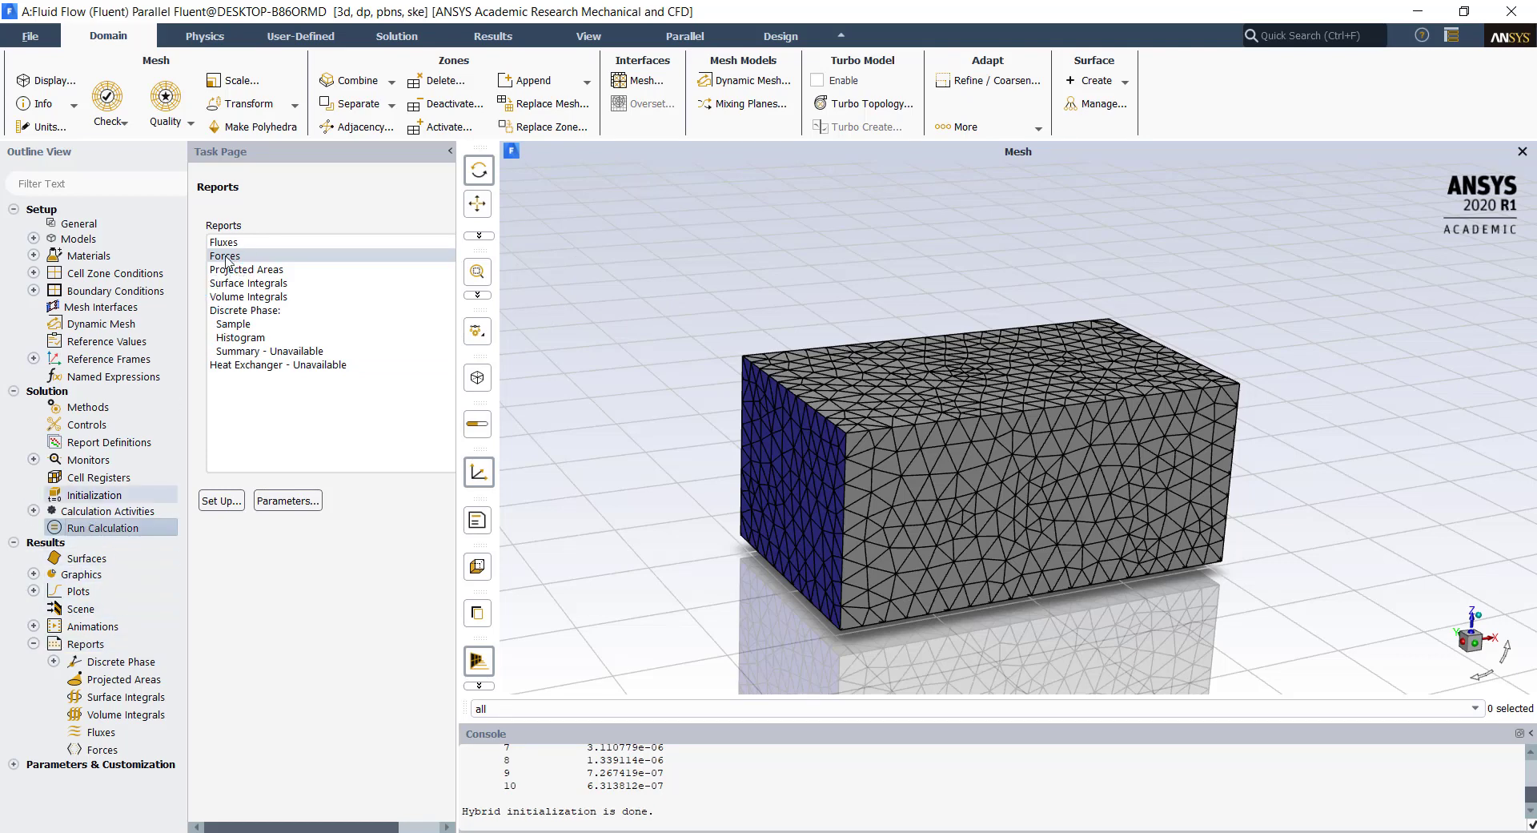
pyautogui.moveTo(226, 290); pyautogui.dragTo(198, 294)
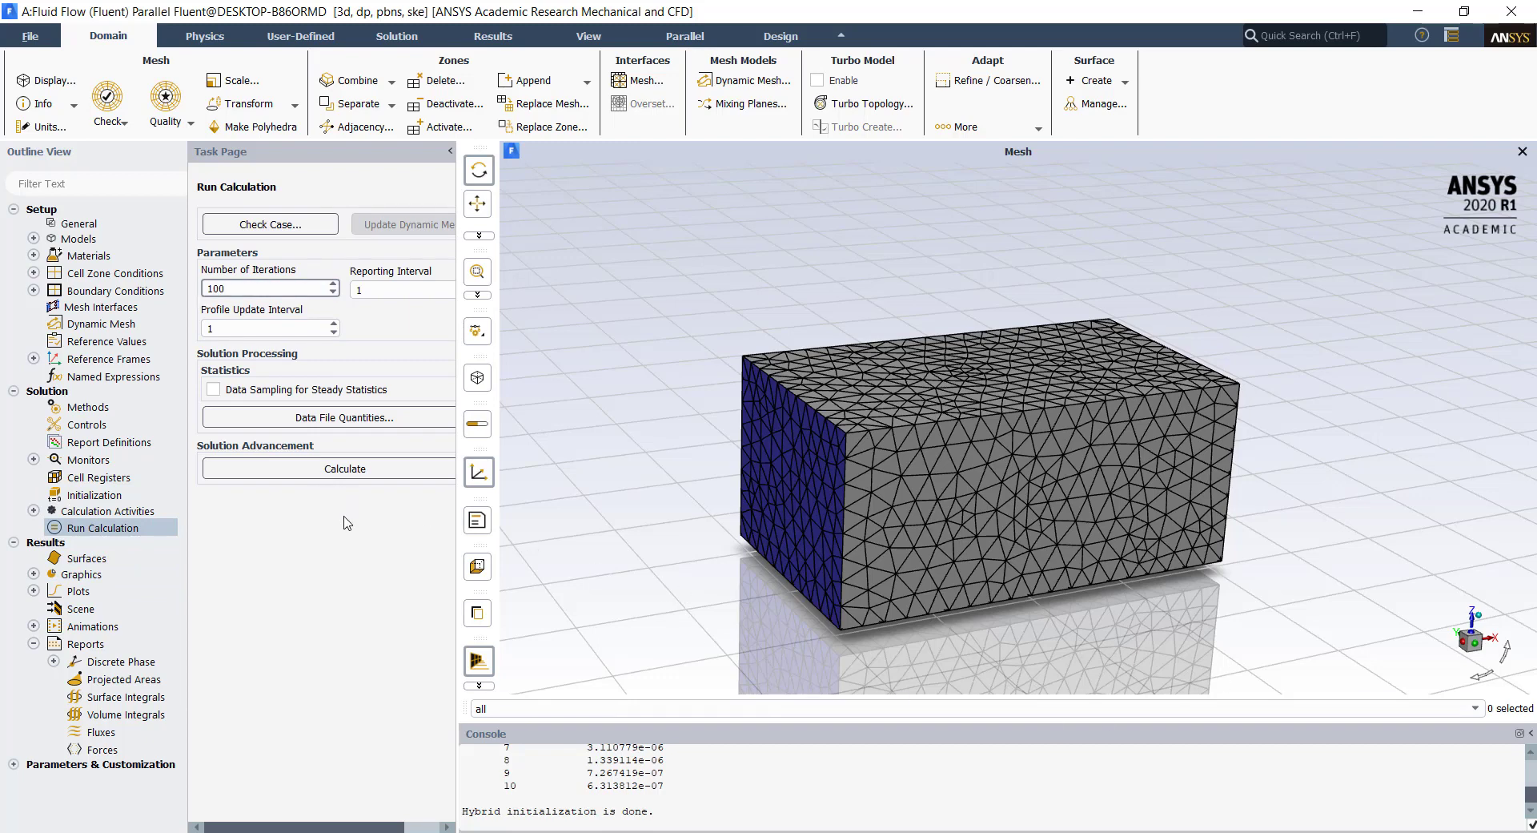
pyautogui.click(359, 471)
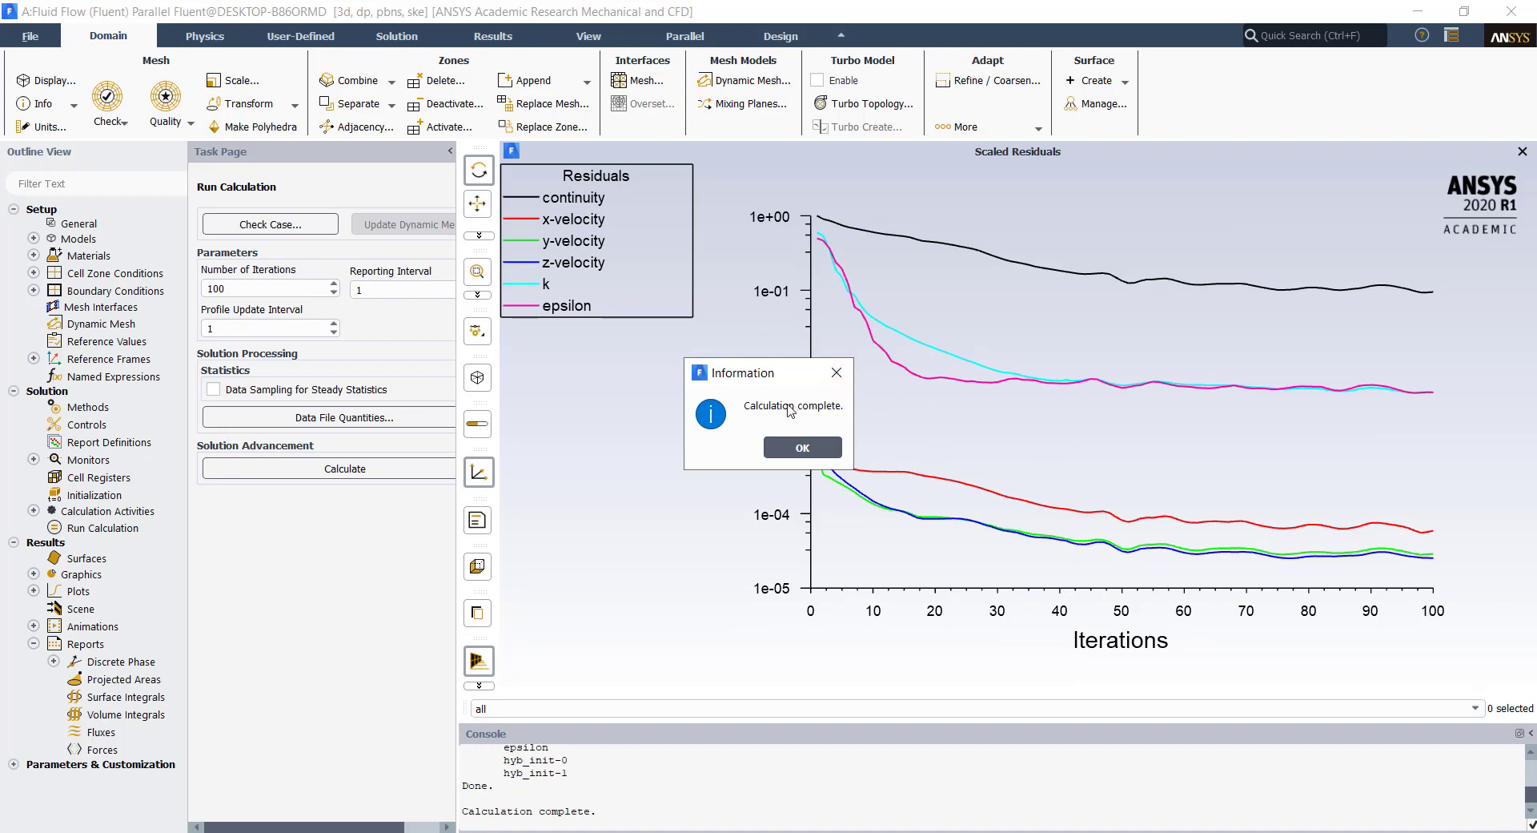
pyautogui.click(802, 447)
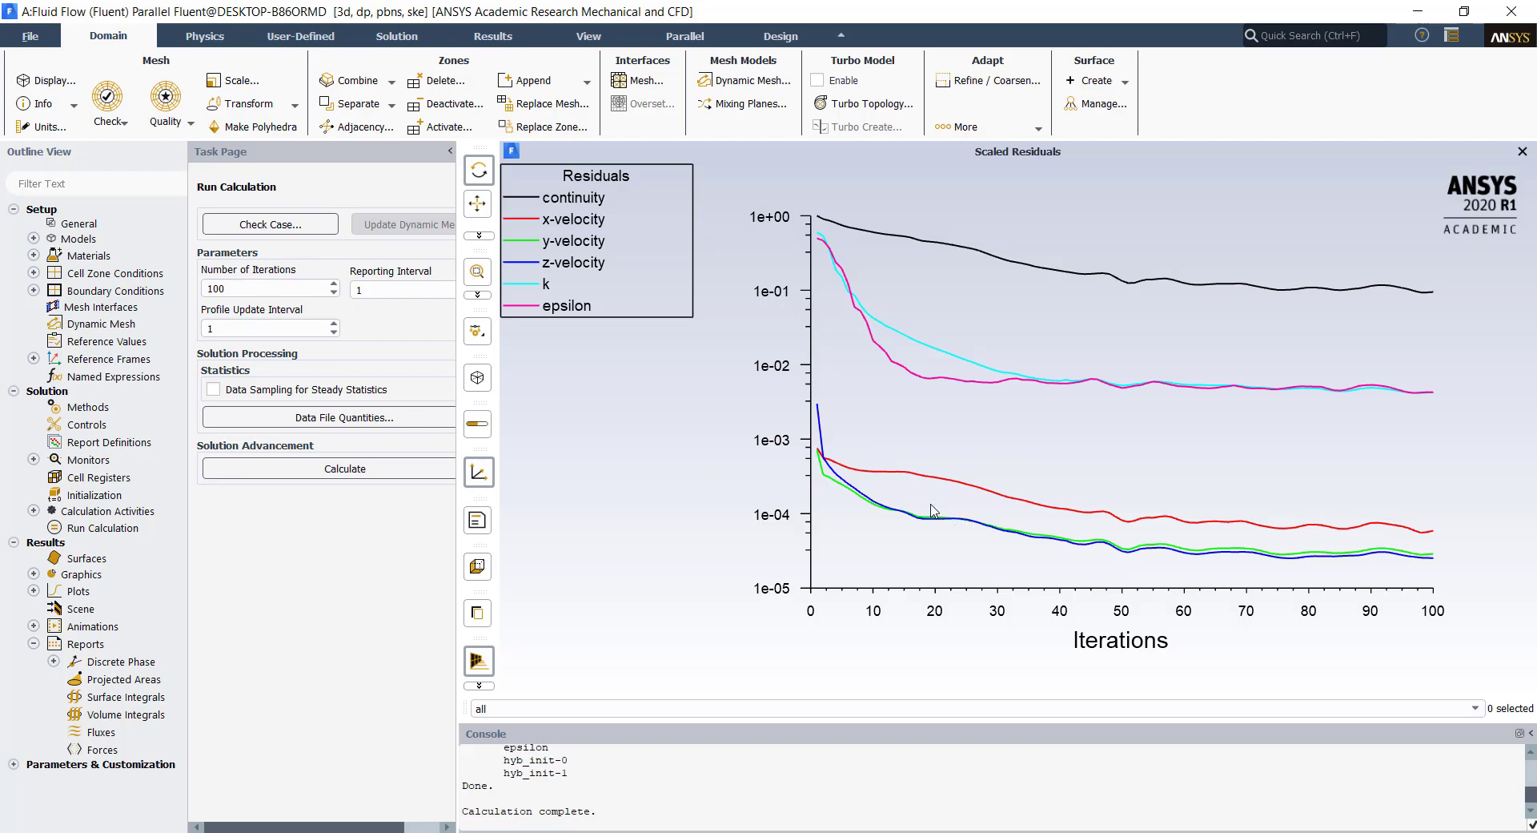
# Switch to Workbench, open the Parameters cell and review the current design point's AOA, drag-force and lift-force values.
pyautogui.click(920, 832)
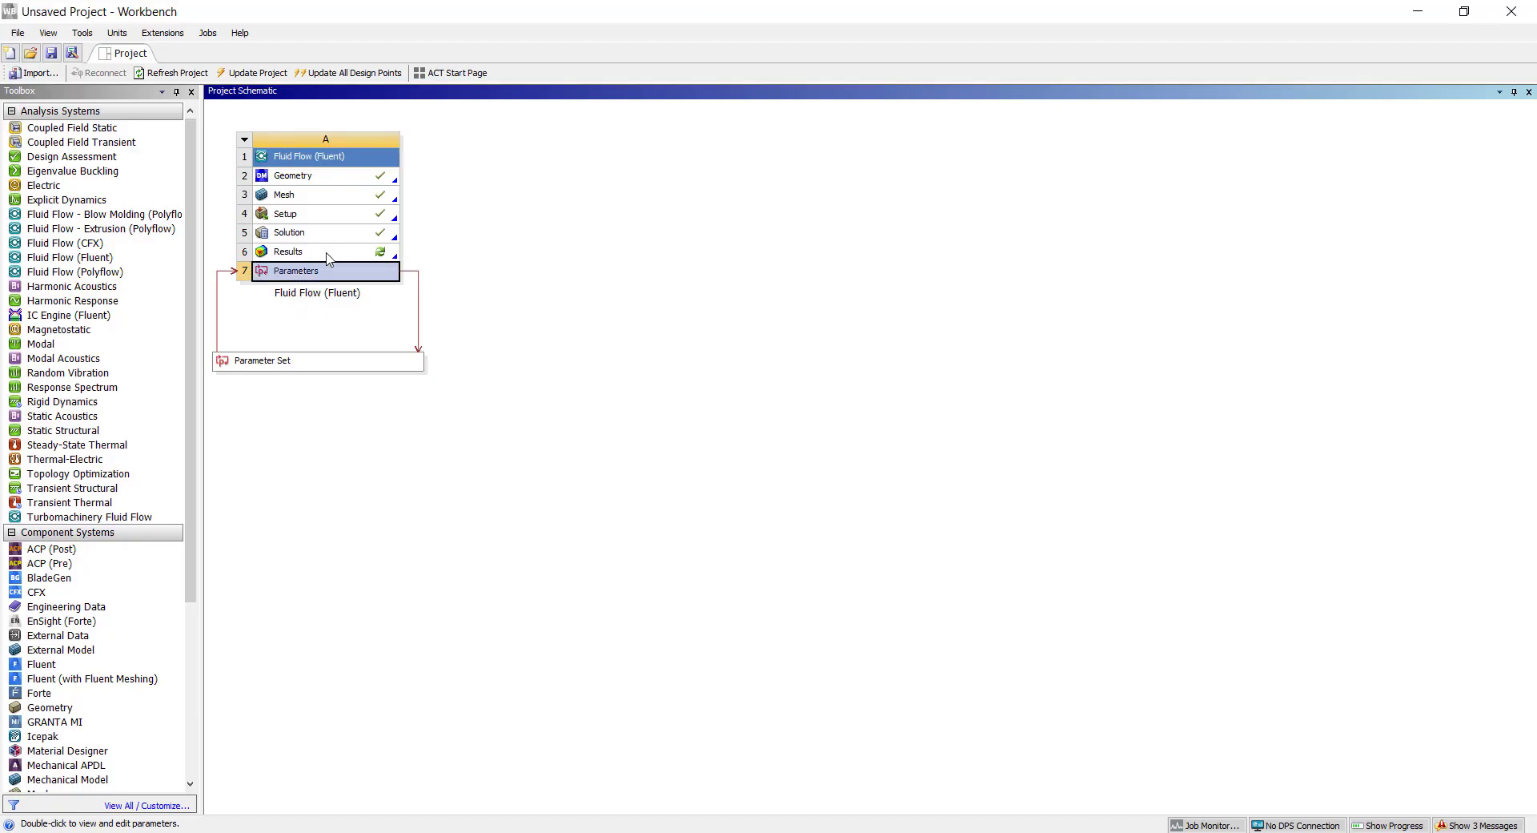
pyautogui.doubleClick(354, 277)
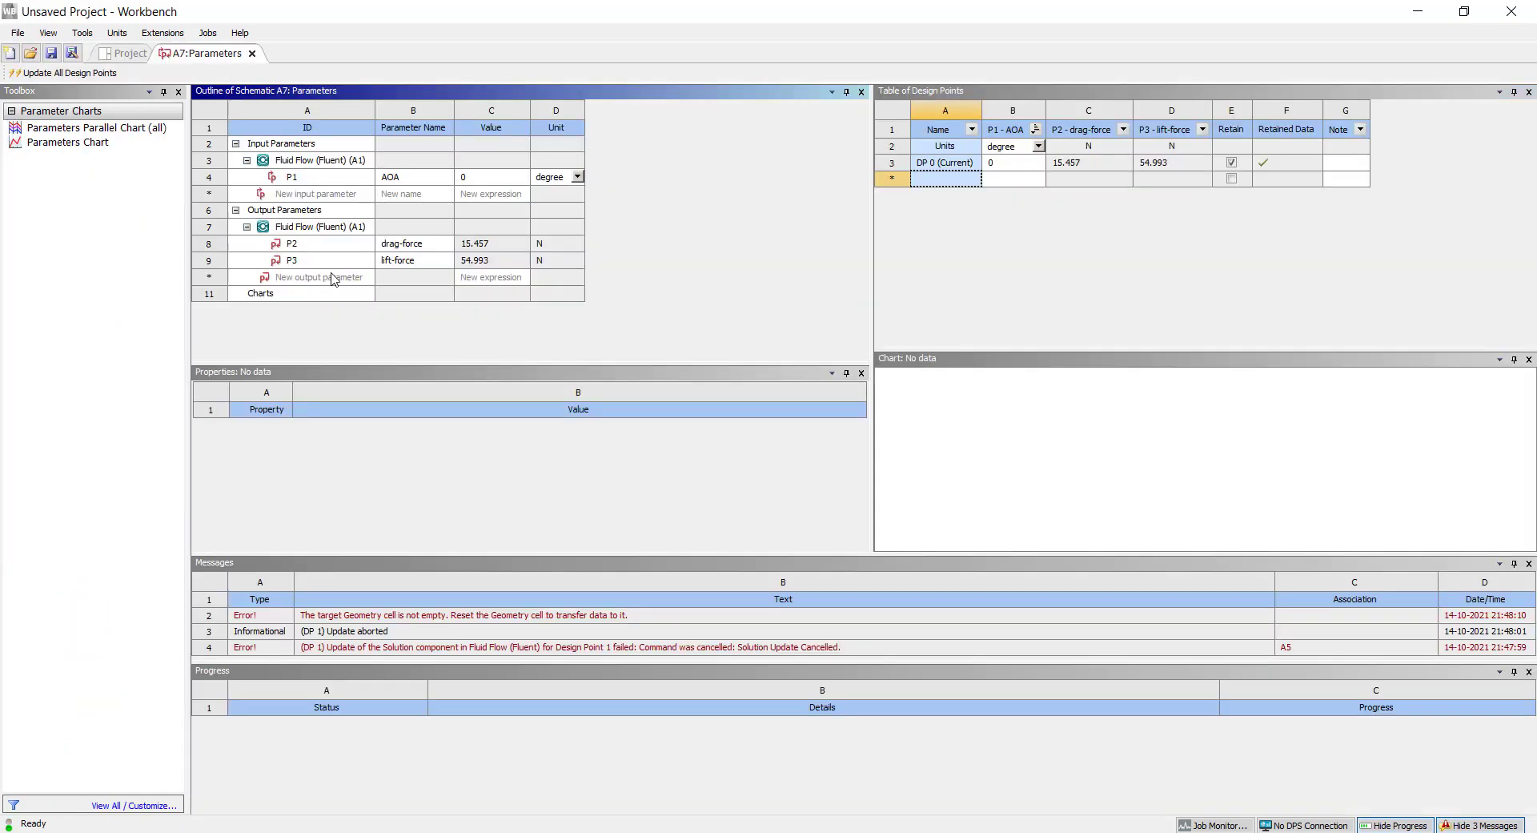
pyautogui.click(1072, 164)
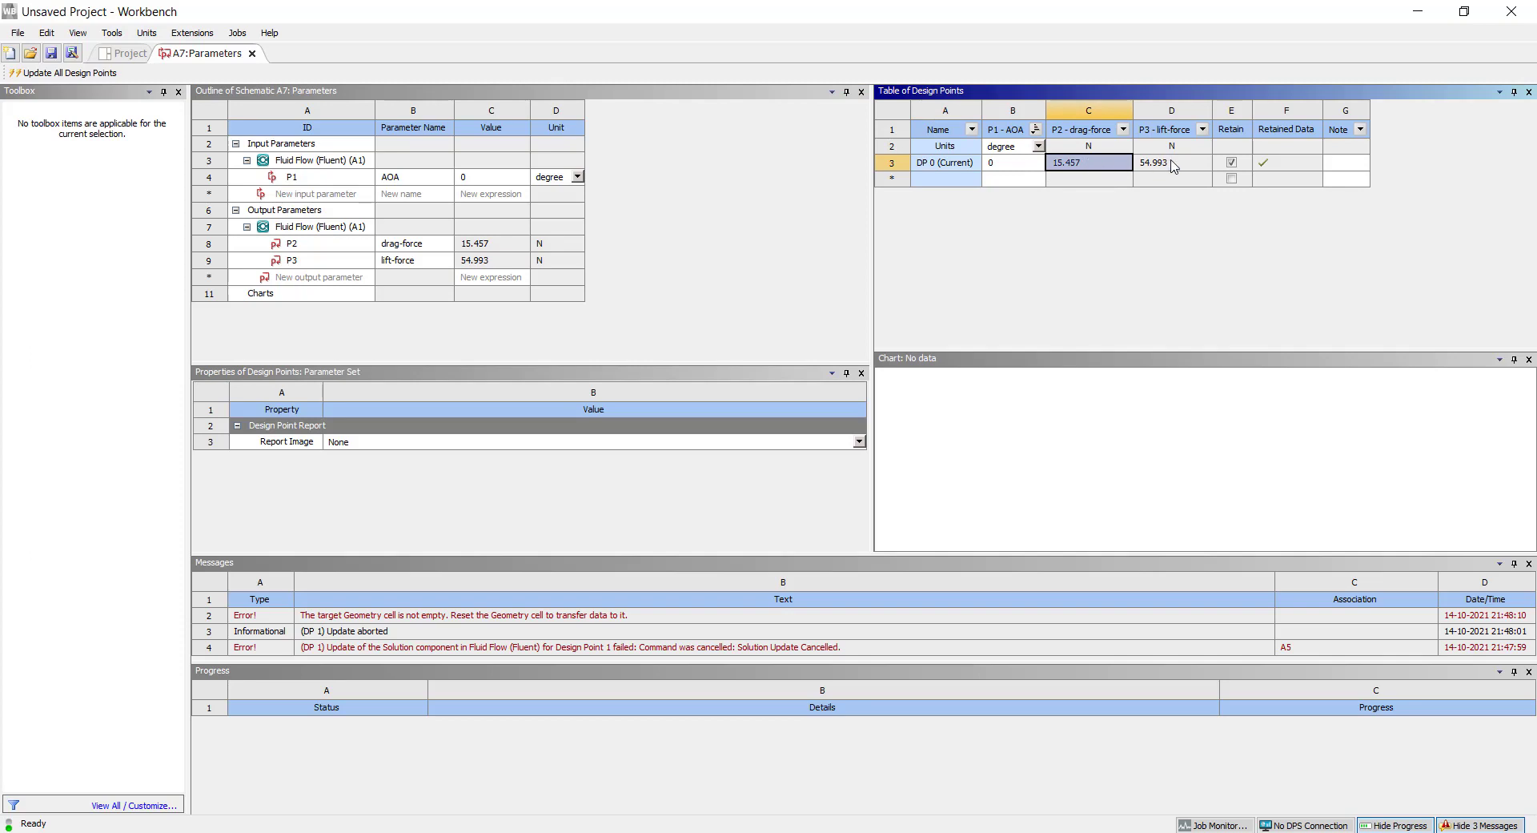
pyautogui.click(1141, 168)
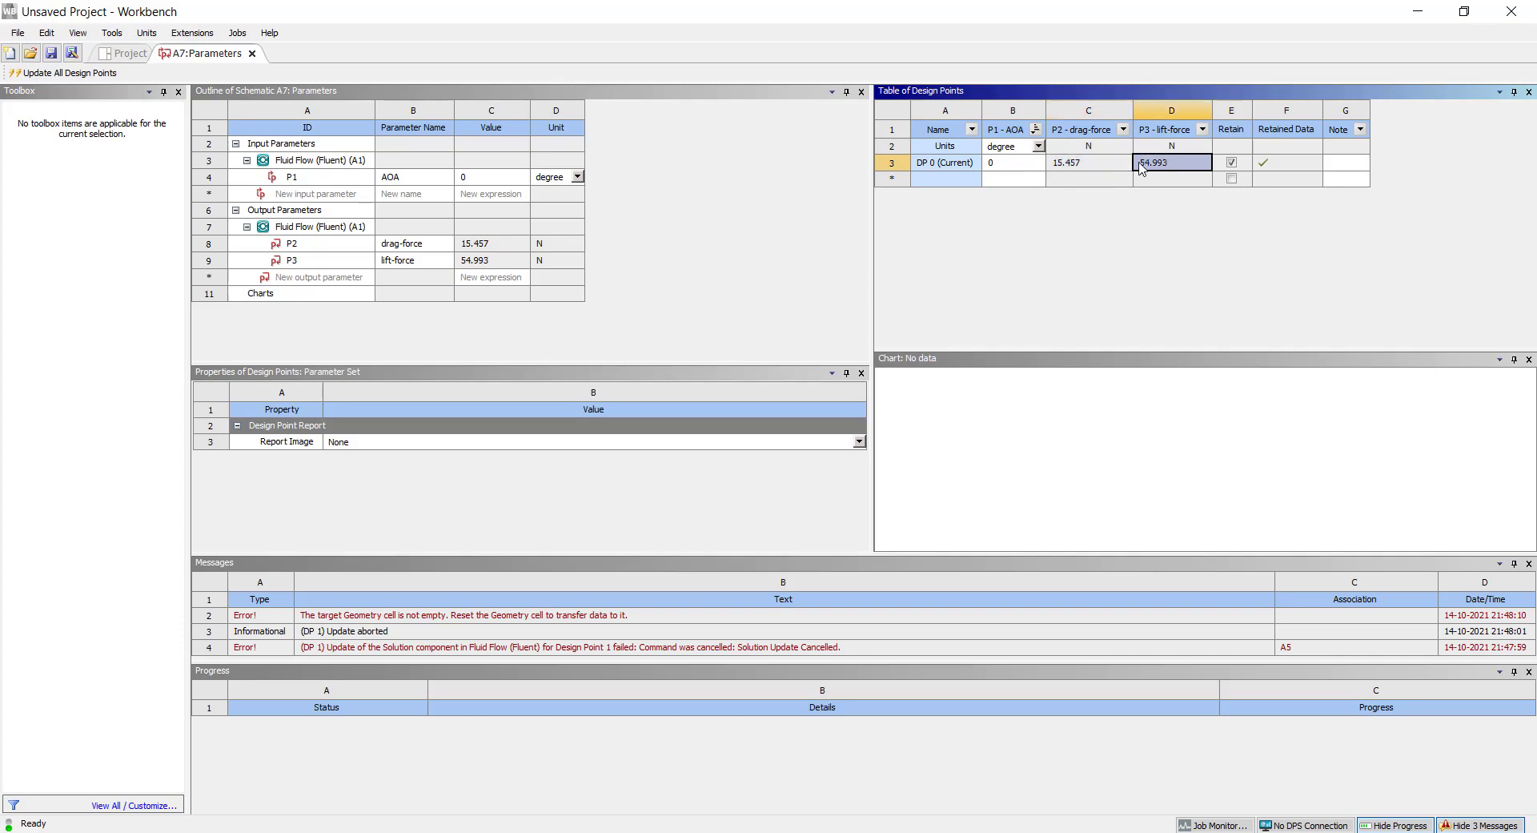
pyautogui.click(1013, 166)
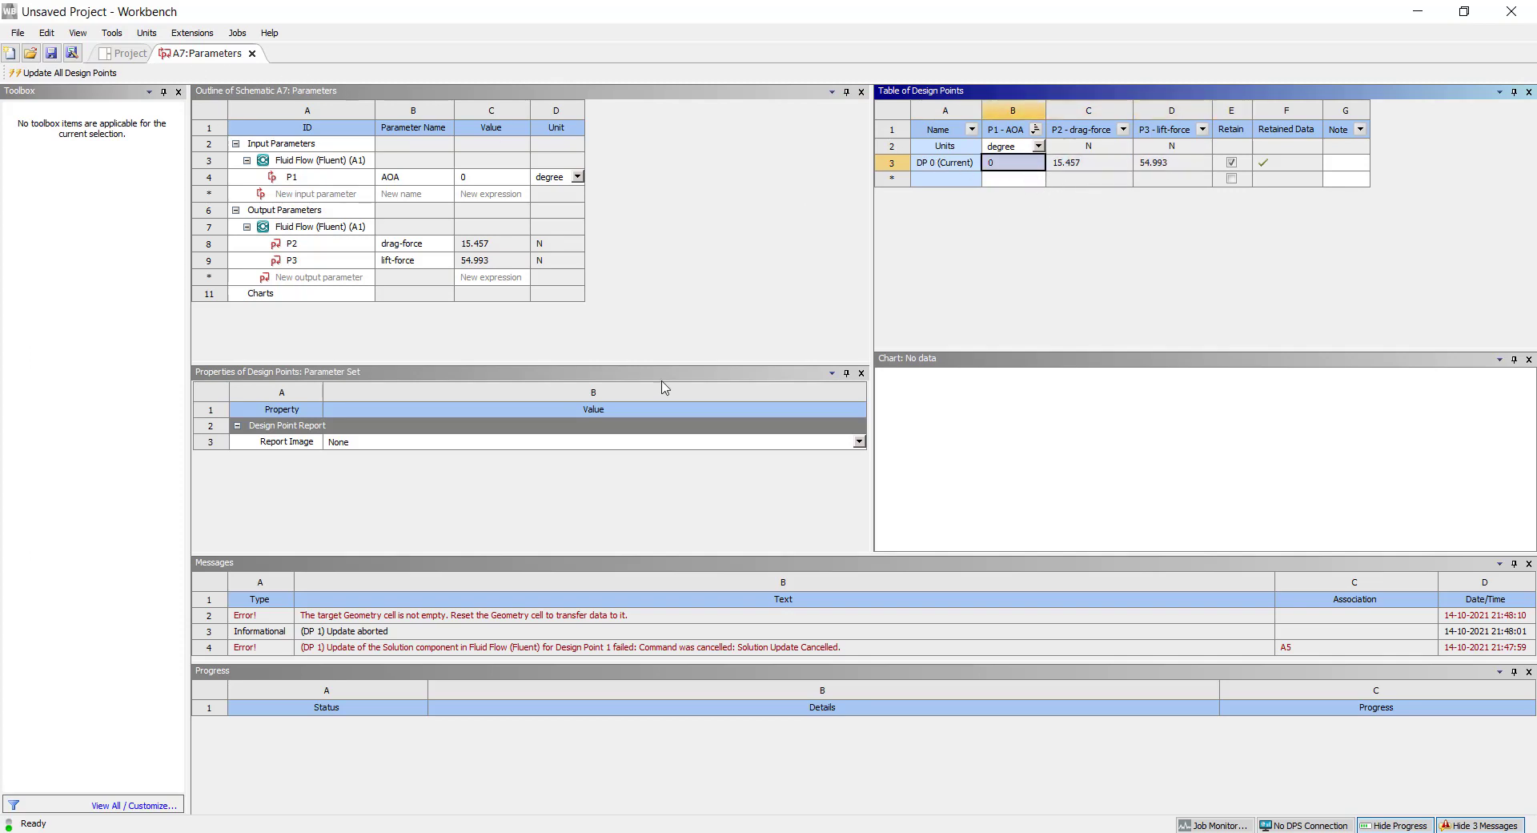
# Return to the project schematic and open the Fluid Flow system's Results in CFD-Post.
pyautogui.click(124, 53)
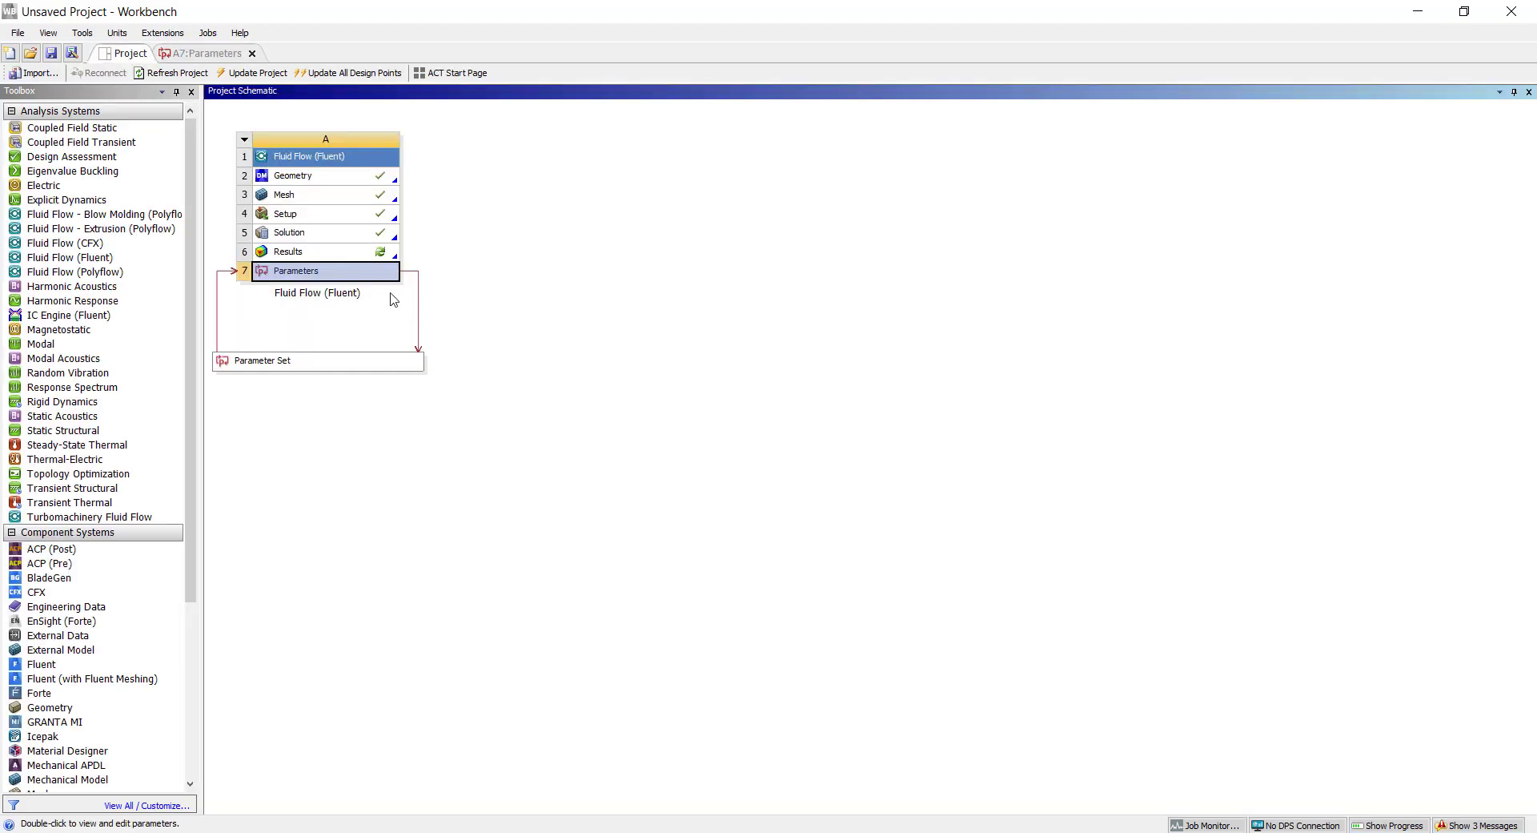
pyautogui.rightClick(331, 255)
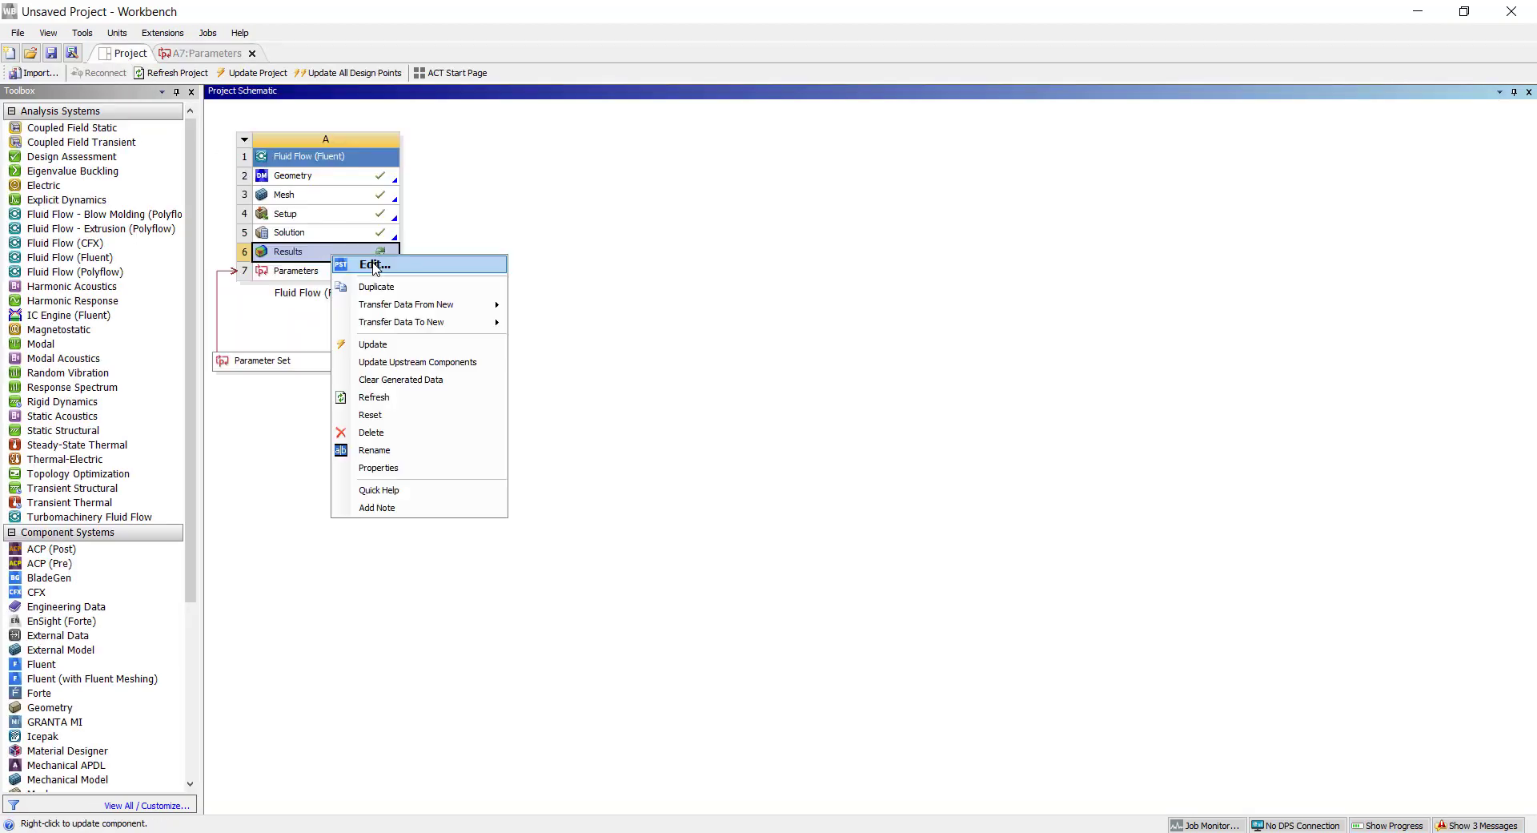
pyautogui.click(374, 267)
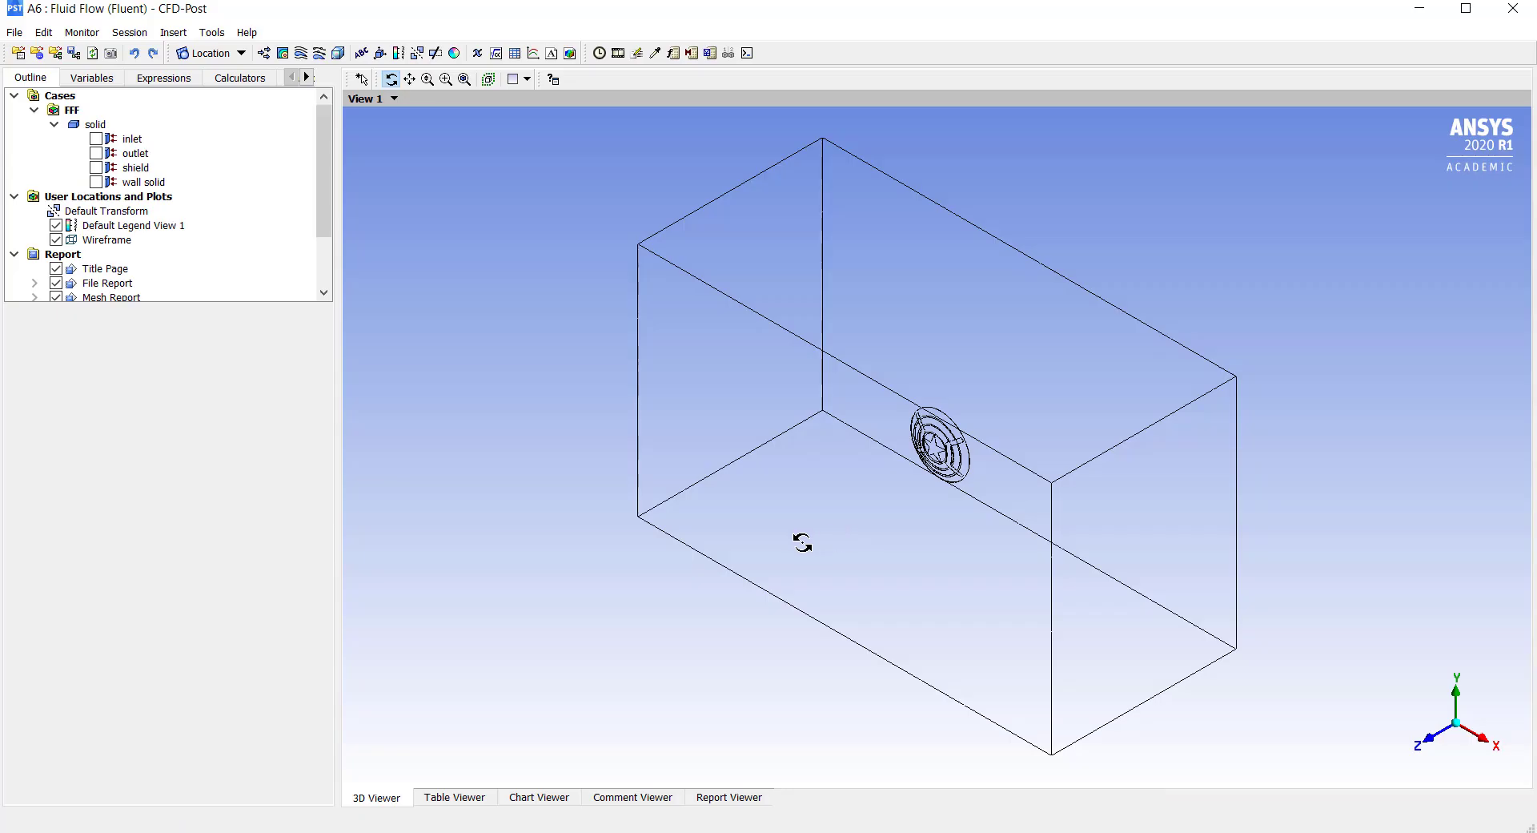
# Create Plane 1 as a ZX plane at Y 0.0 m through the flow domain and hide it.
pyautogui.moveTo(801, 542); pyautogui.dragTo(844, 485)
pyautogui.moveTo(926, 527); pyautogui.dragTo(880, 454)
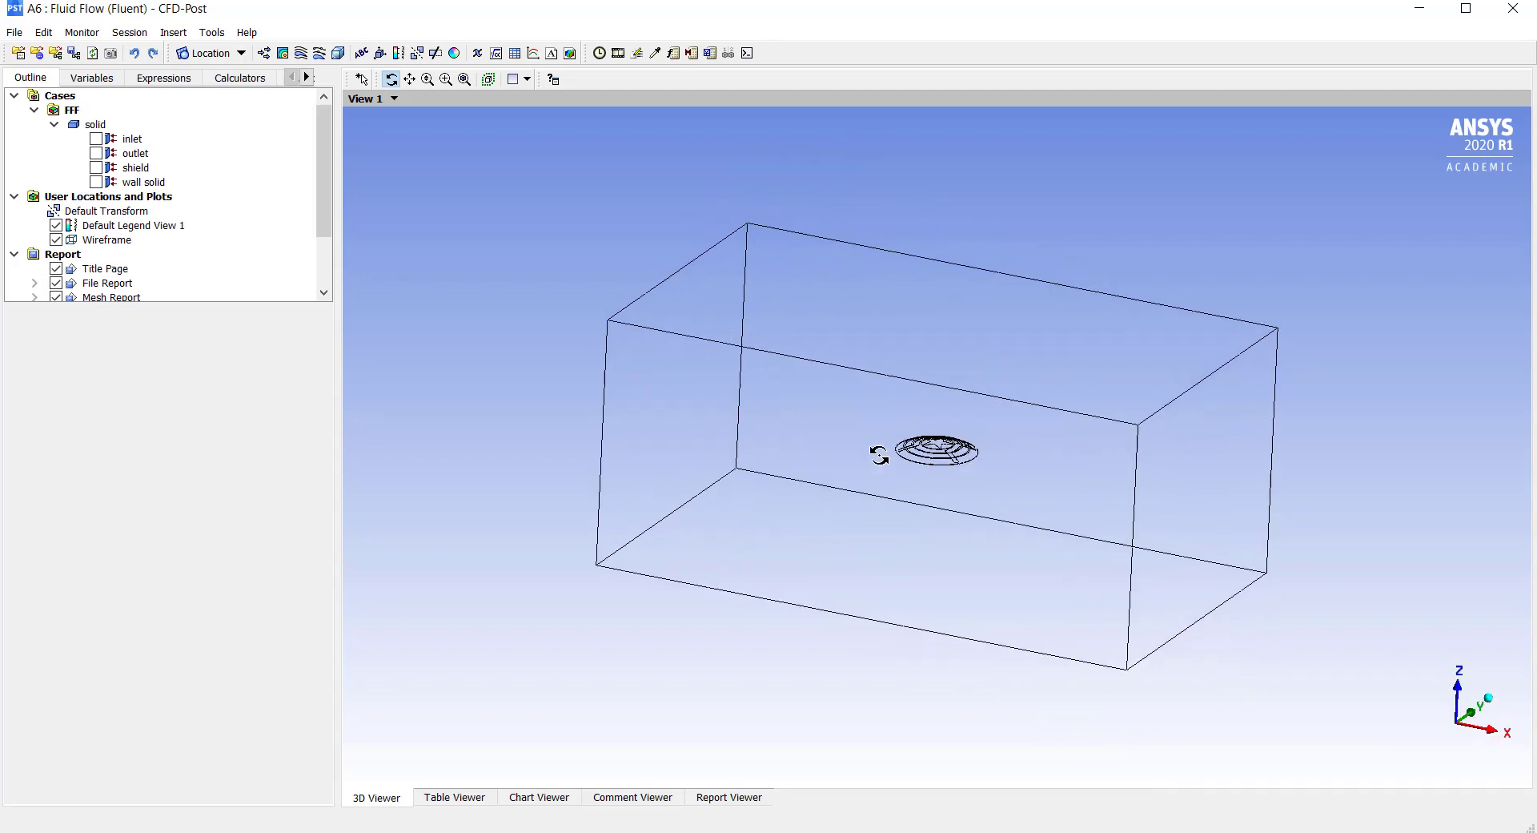
pyautogui.click(230, 57)
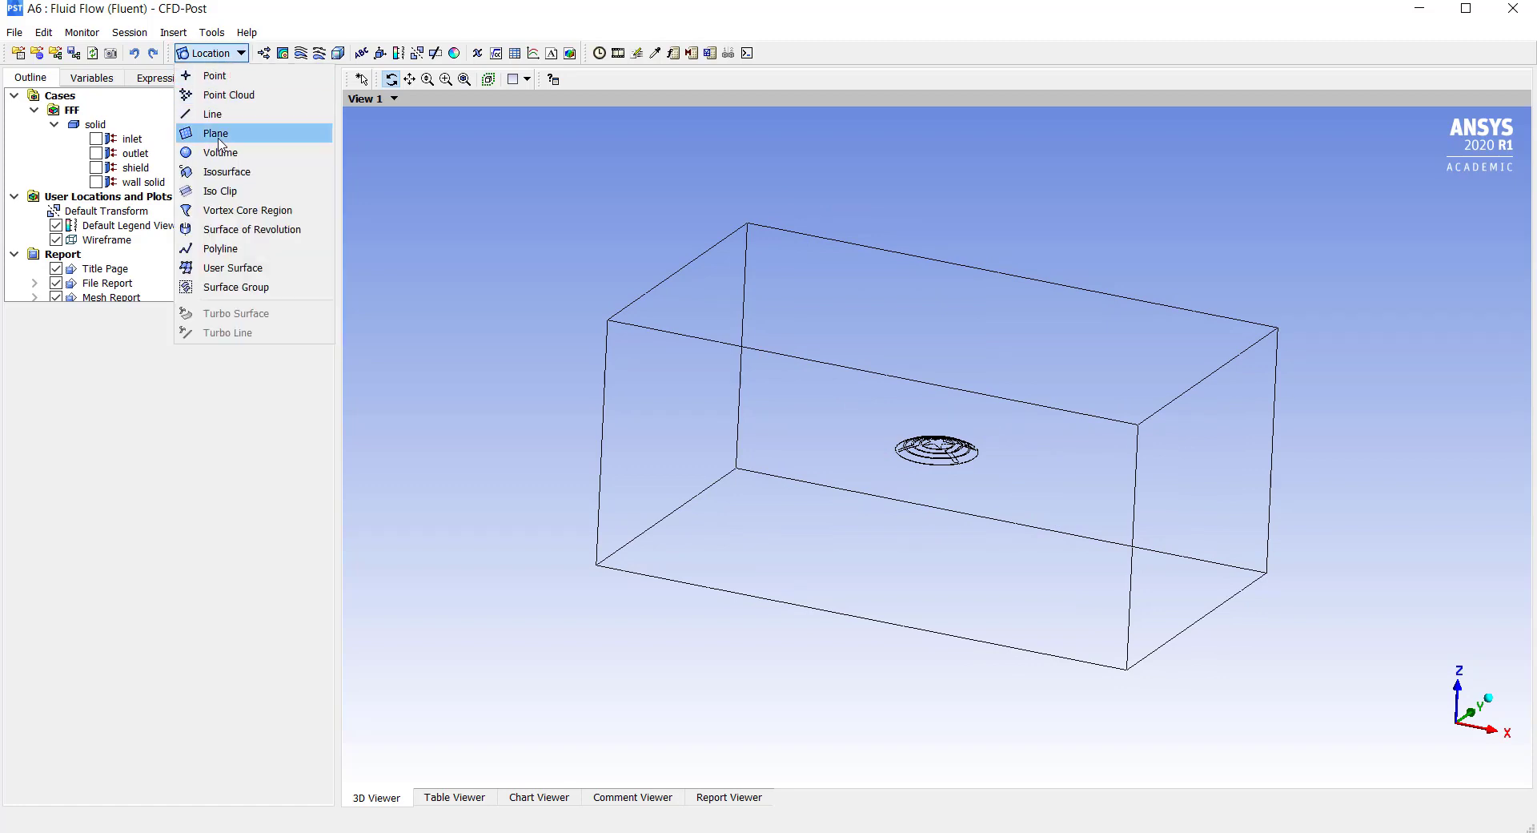
pyautogui.click(219, 134)
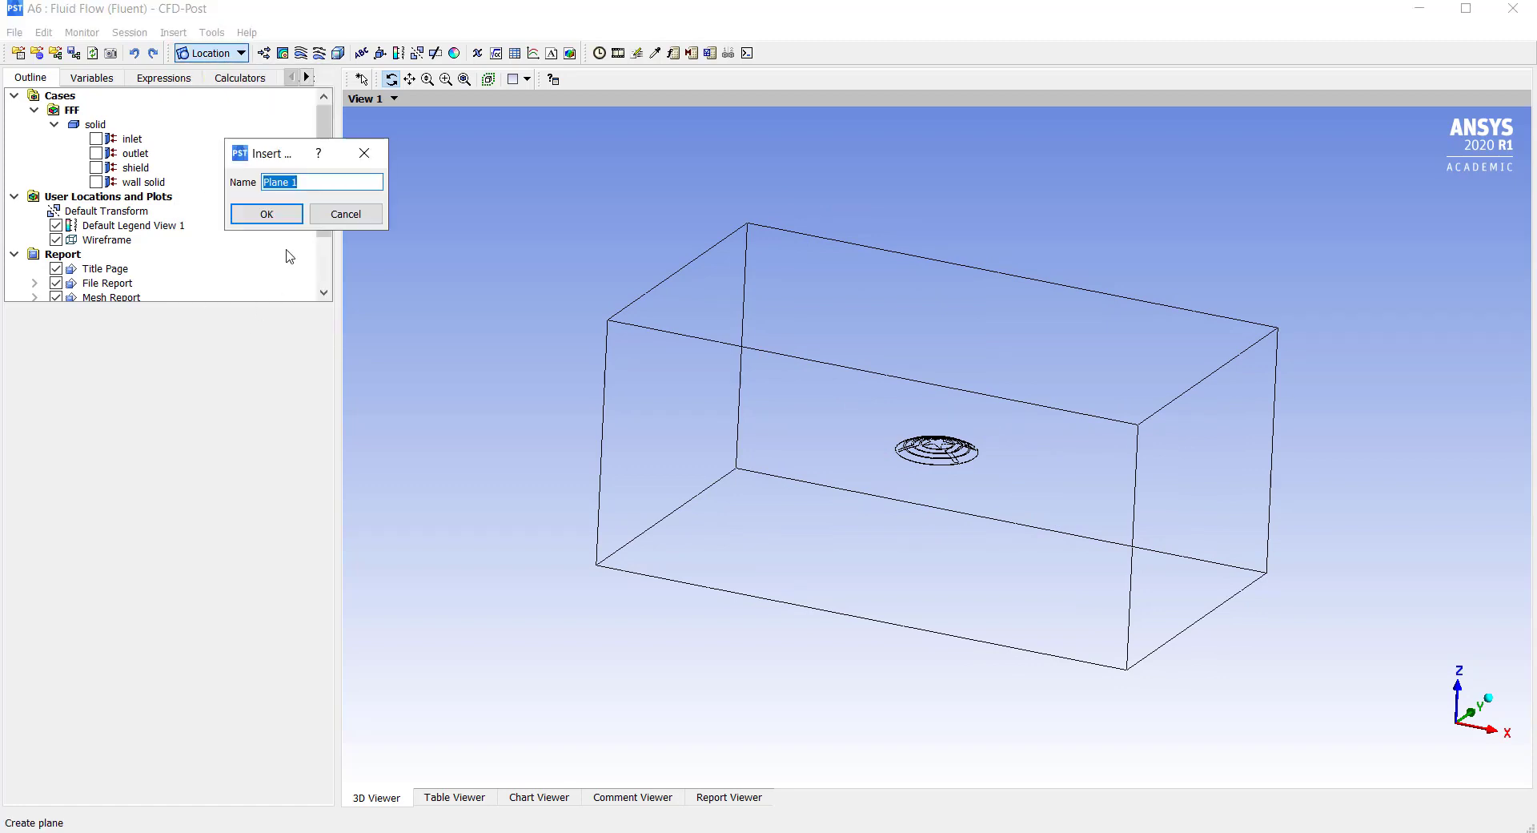
pyautogui.click(266, 214)
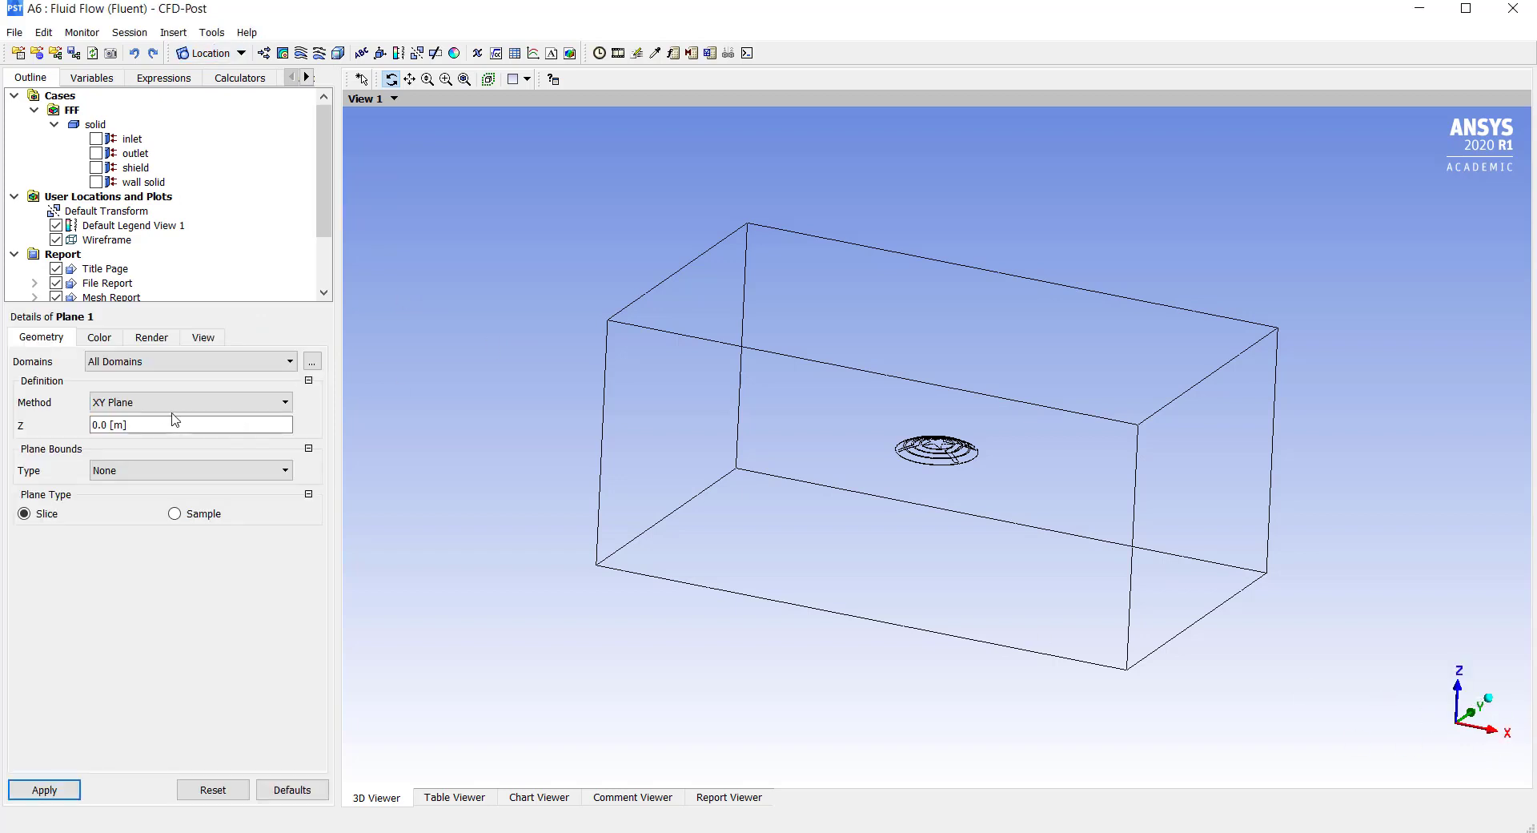
pyautogui.click(168, 402)
pyautogui.click(152, 434)
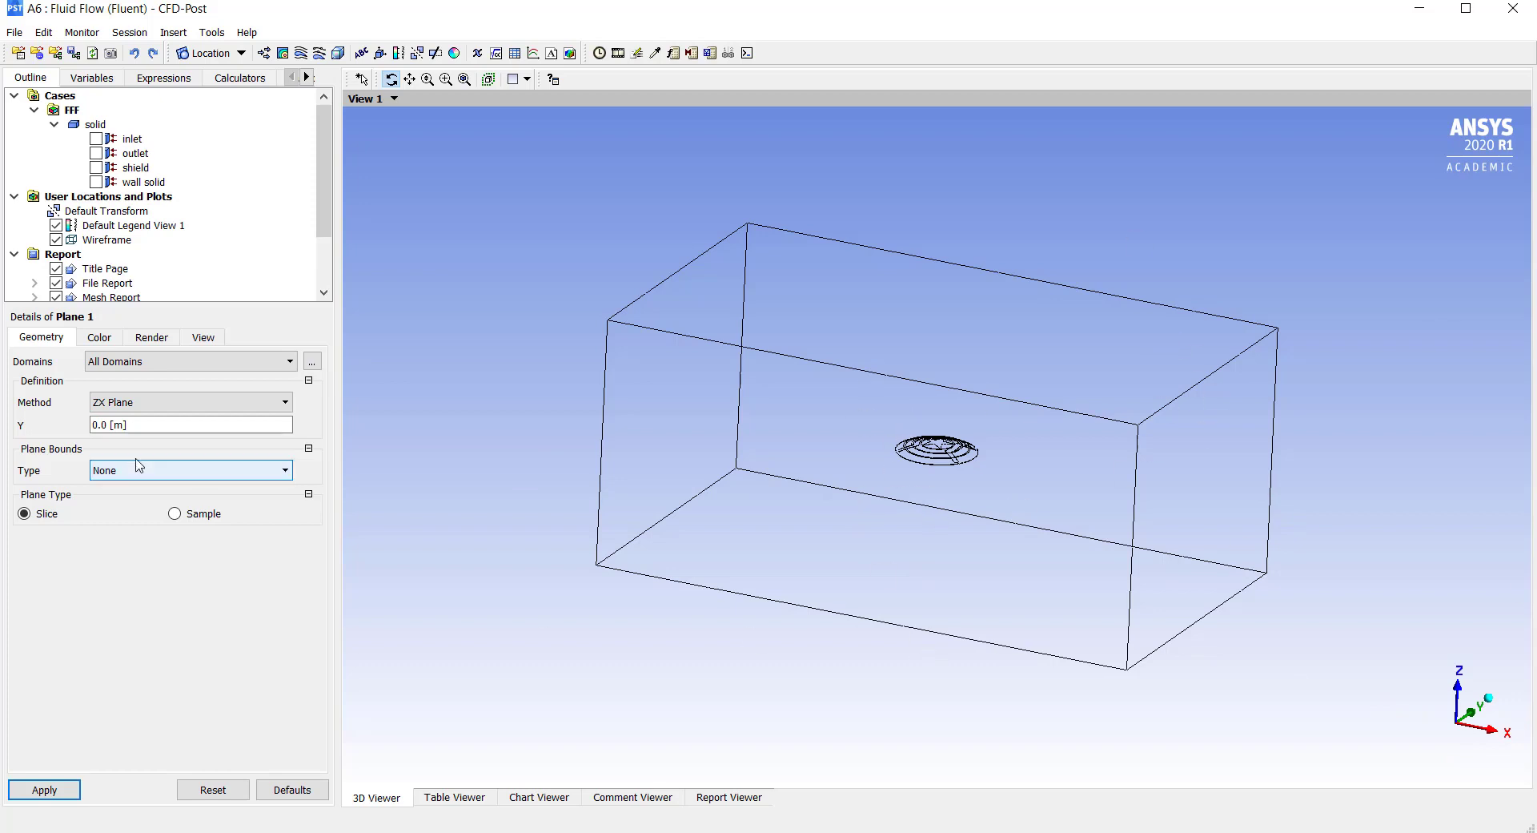
pyautogui.click(44, 789)
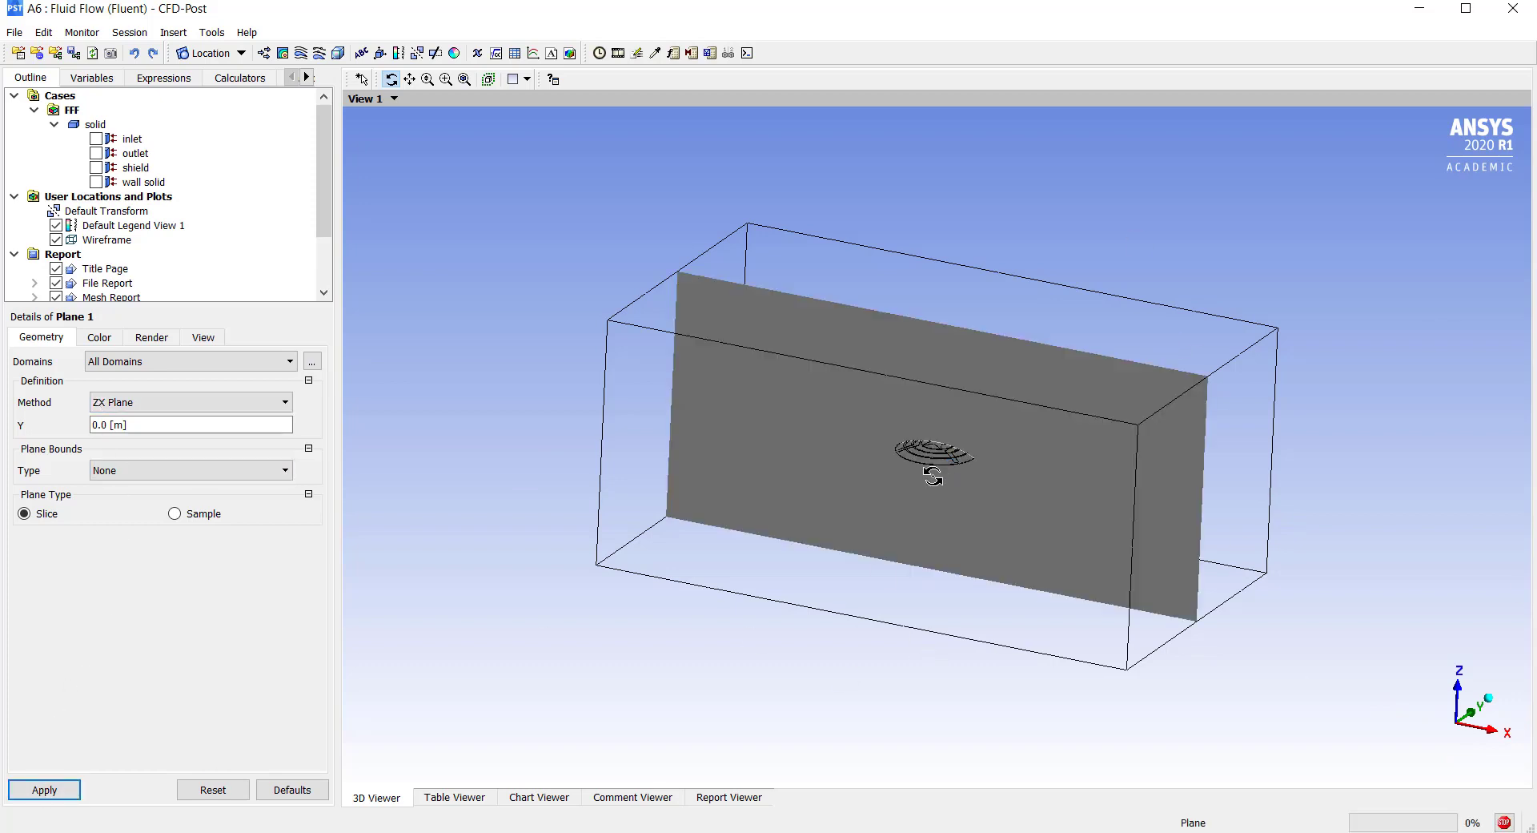
pyautogui.click(56, 239)
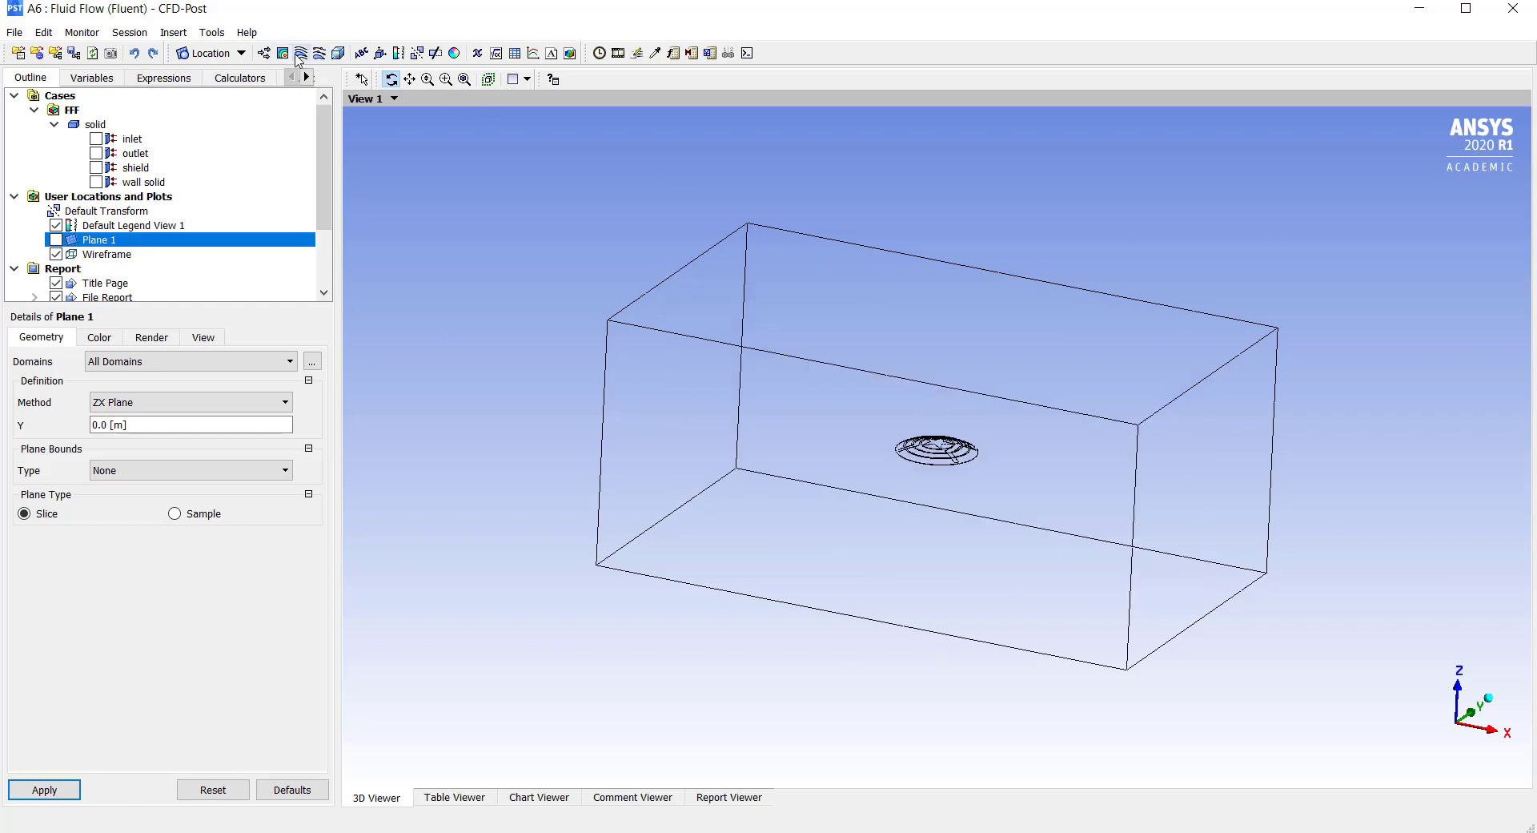
# Create a velocity streamline named Streamline 1 starting from Plane 1 with Vertex sampling and a maximum of 1000 points.
pyautogui.click(299, 54)
pyautogui.click(338, 138)
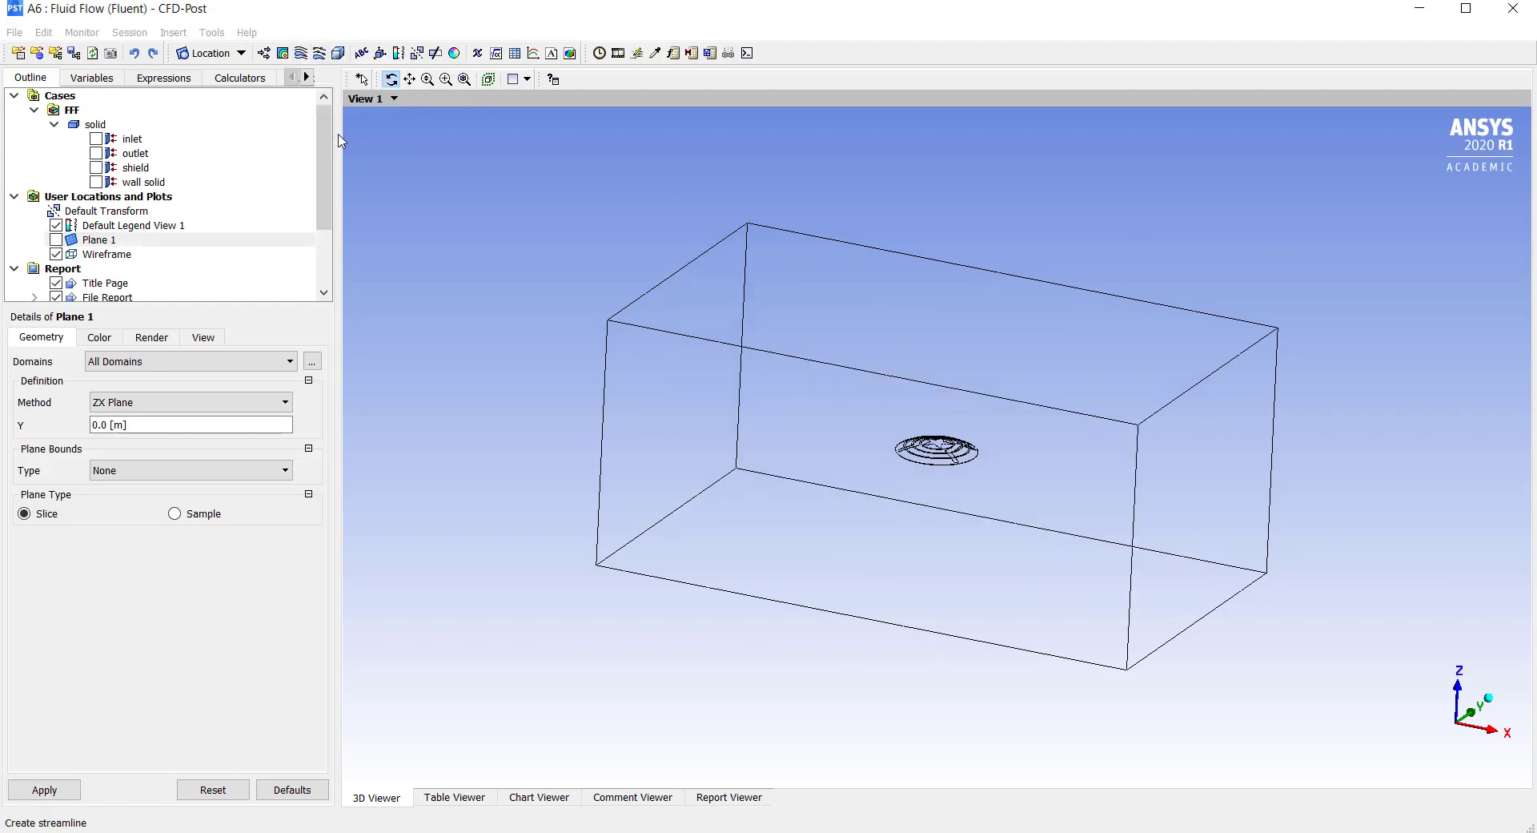
pyautogui.click(258, 424)
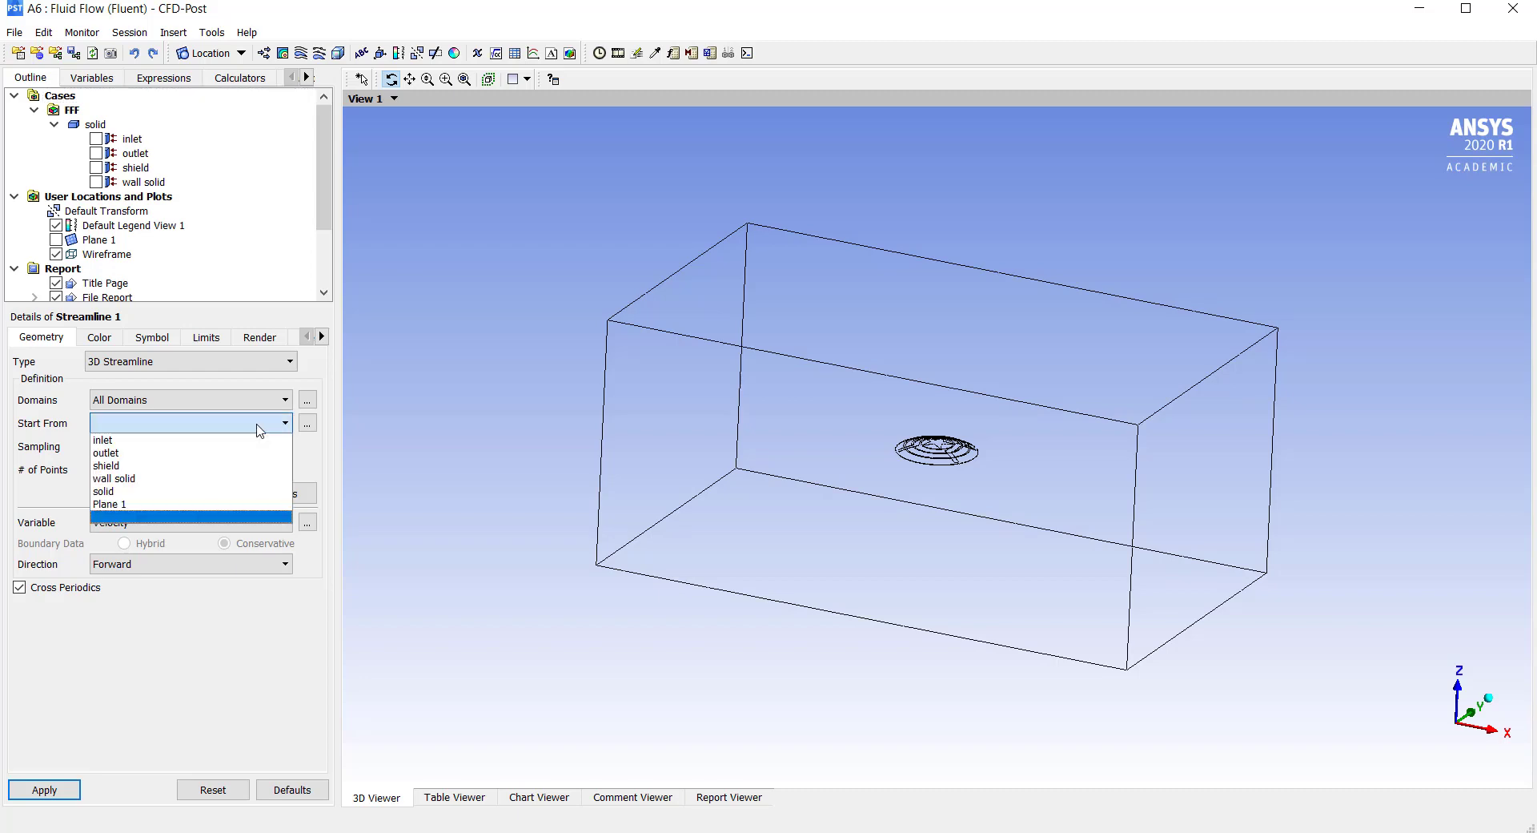
pyautogui.click(164, 504)
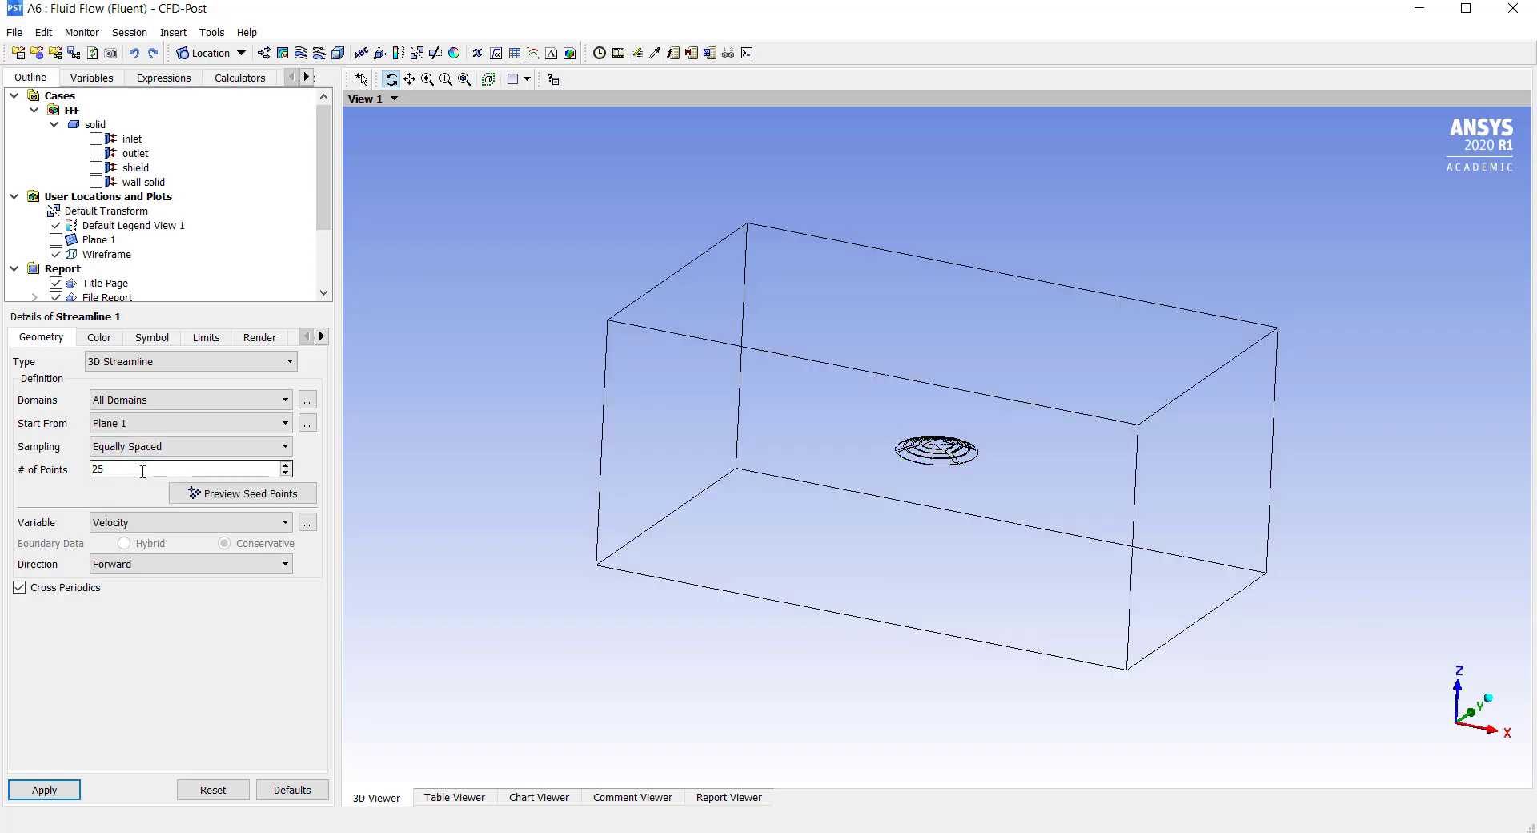
pyautogui.click(145, 447)
pyautogui.click(132, 492)
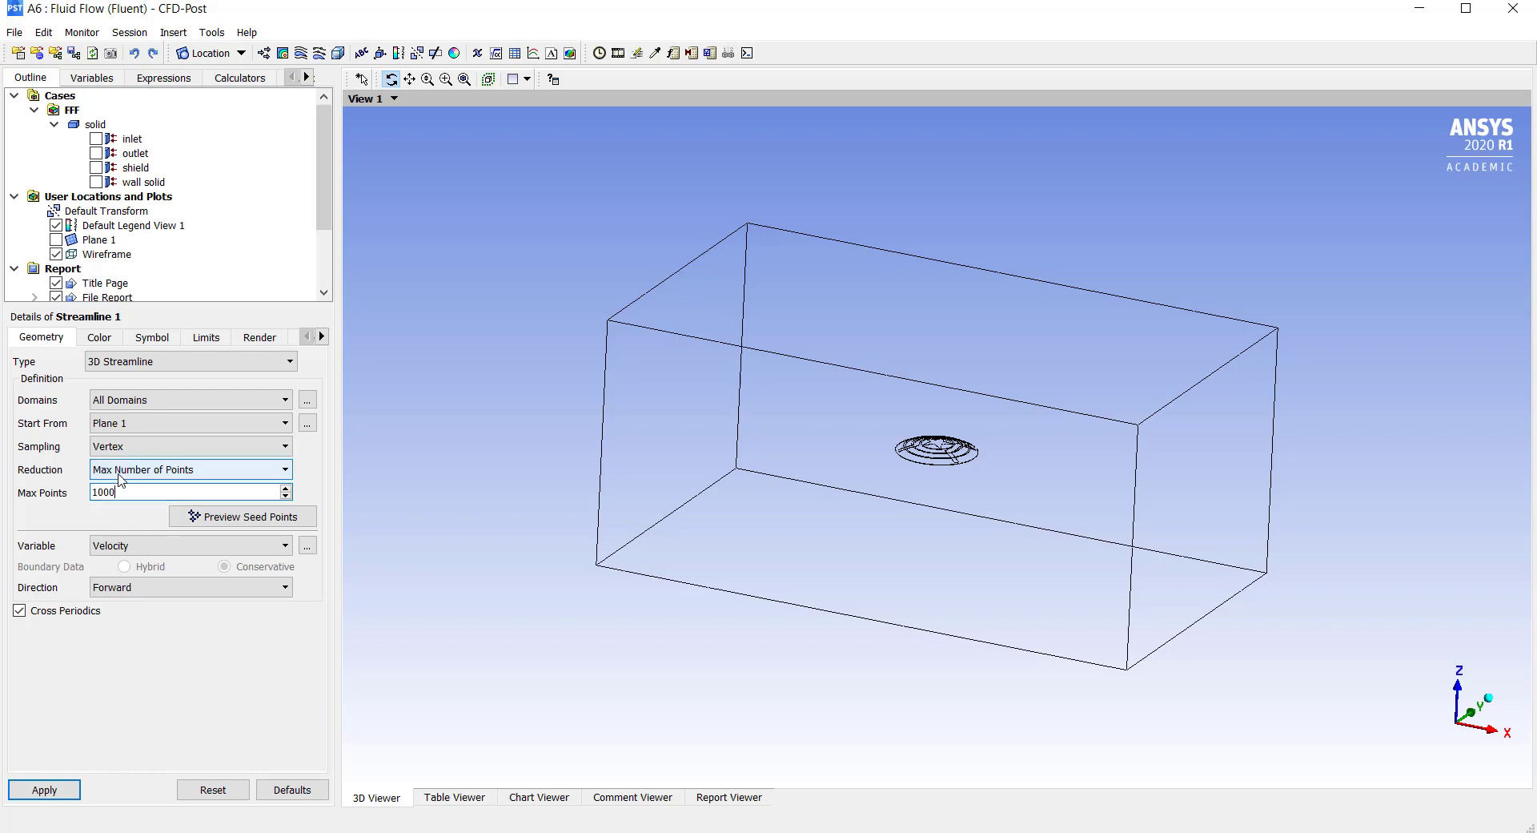
pyautogui.click(67, 787)
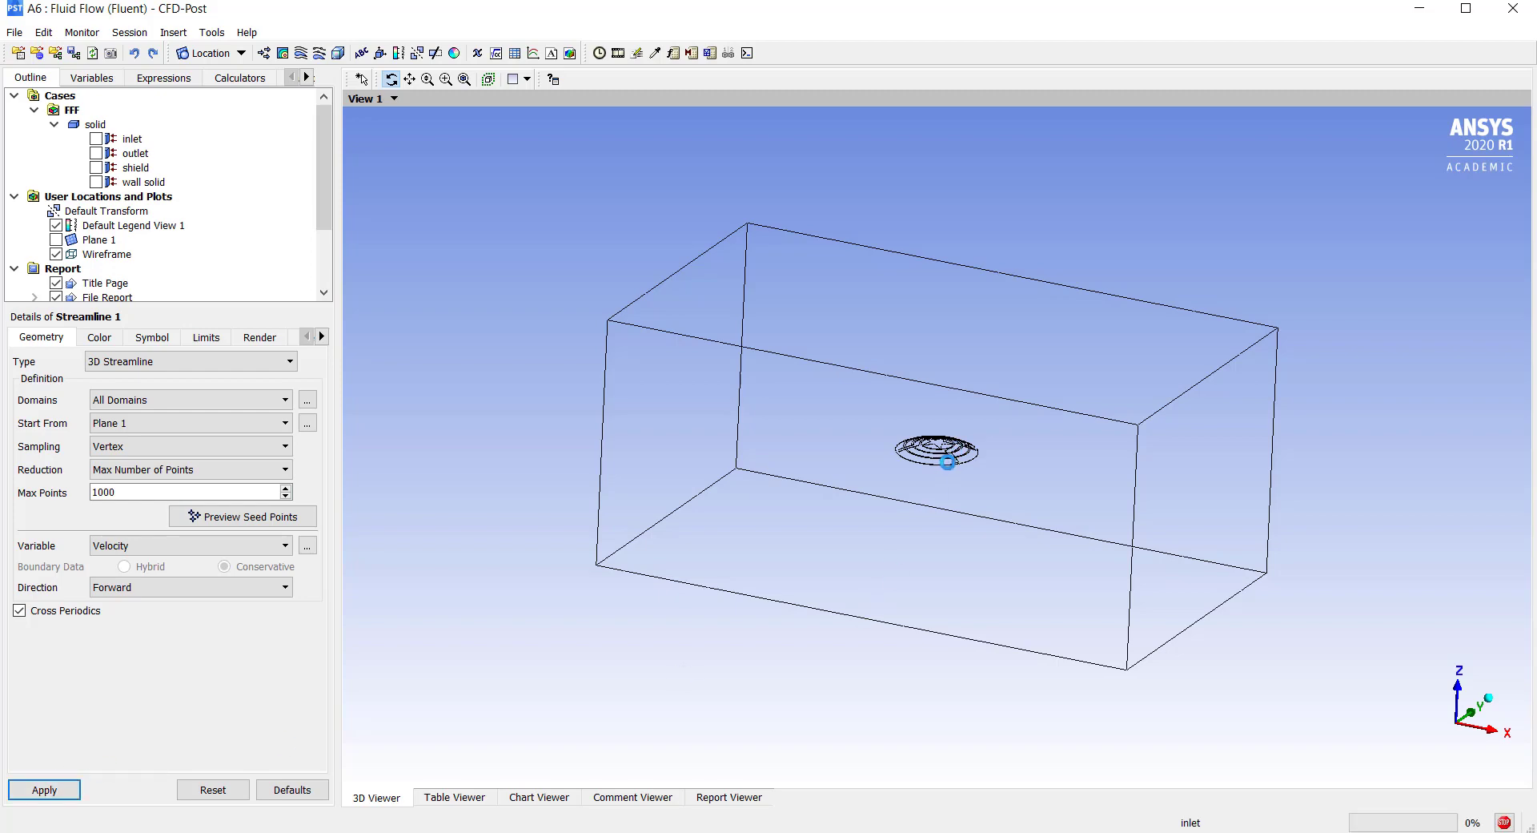
# Show the shield surface and inspect the velocity streamlines around its upper side and underside.
pyautogui.moveTo(935, 483); pyautogui.dragTo(933, 450)
pyautogui.moveTo(899, 409); pyautogui.dragTo(986, 527, button='right')
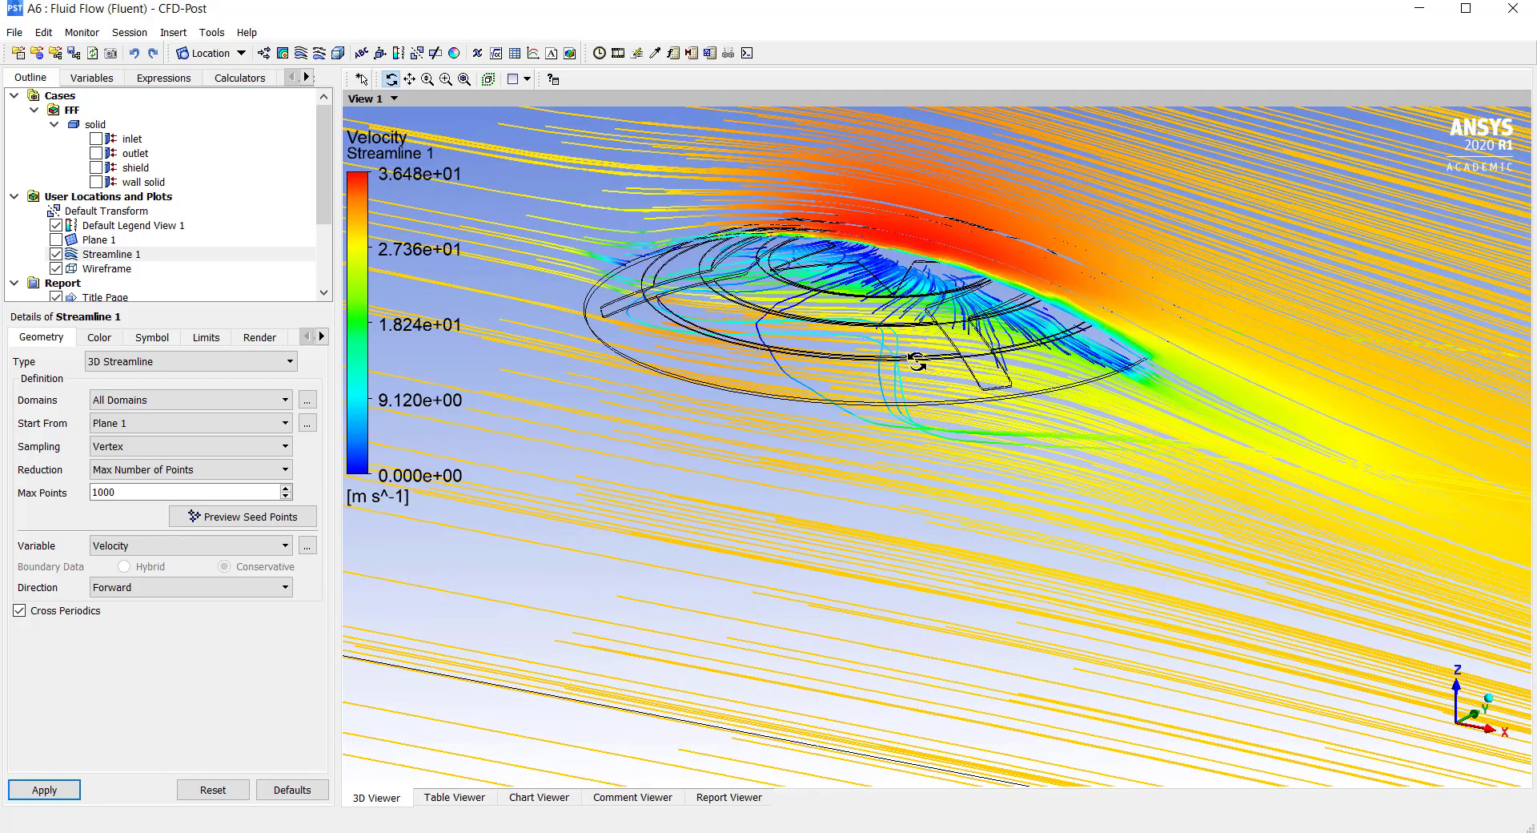
pyautogui.keyDown('ctrl'); pyautogui.moveTo(919, 357); pyautogui.dragTo(991, 433, button='middle'); pyautogui.keyUp('ctrl')
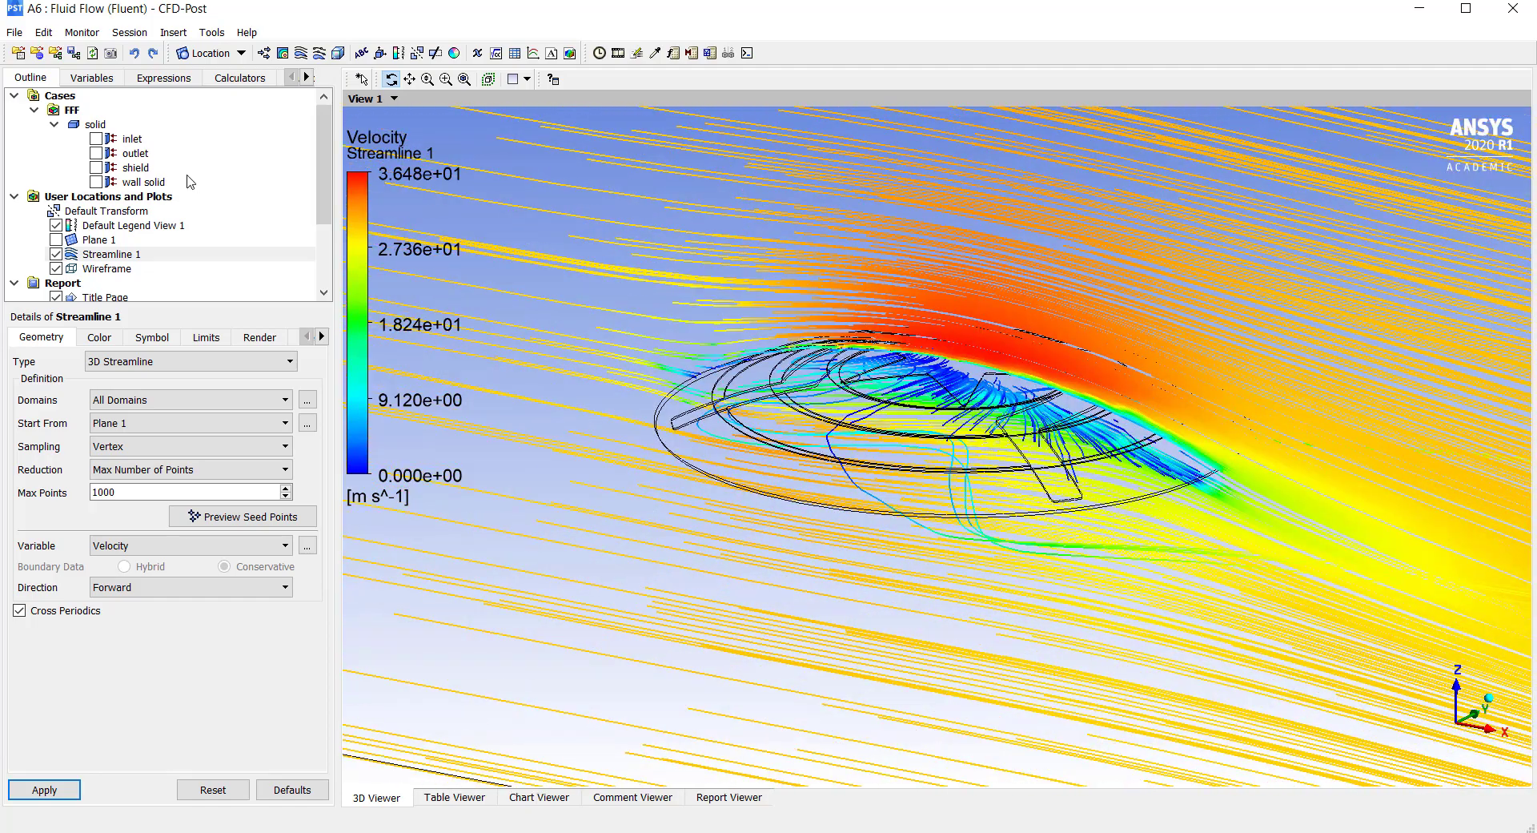
pyautogui.click(96, 168)
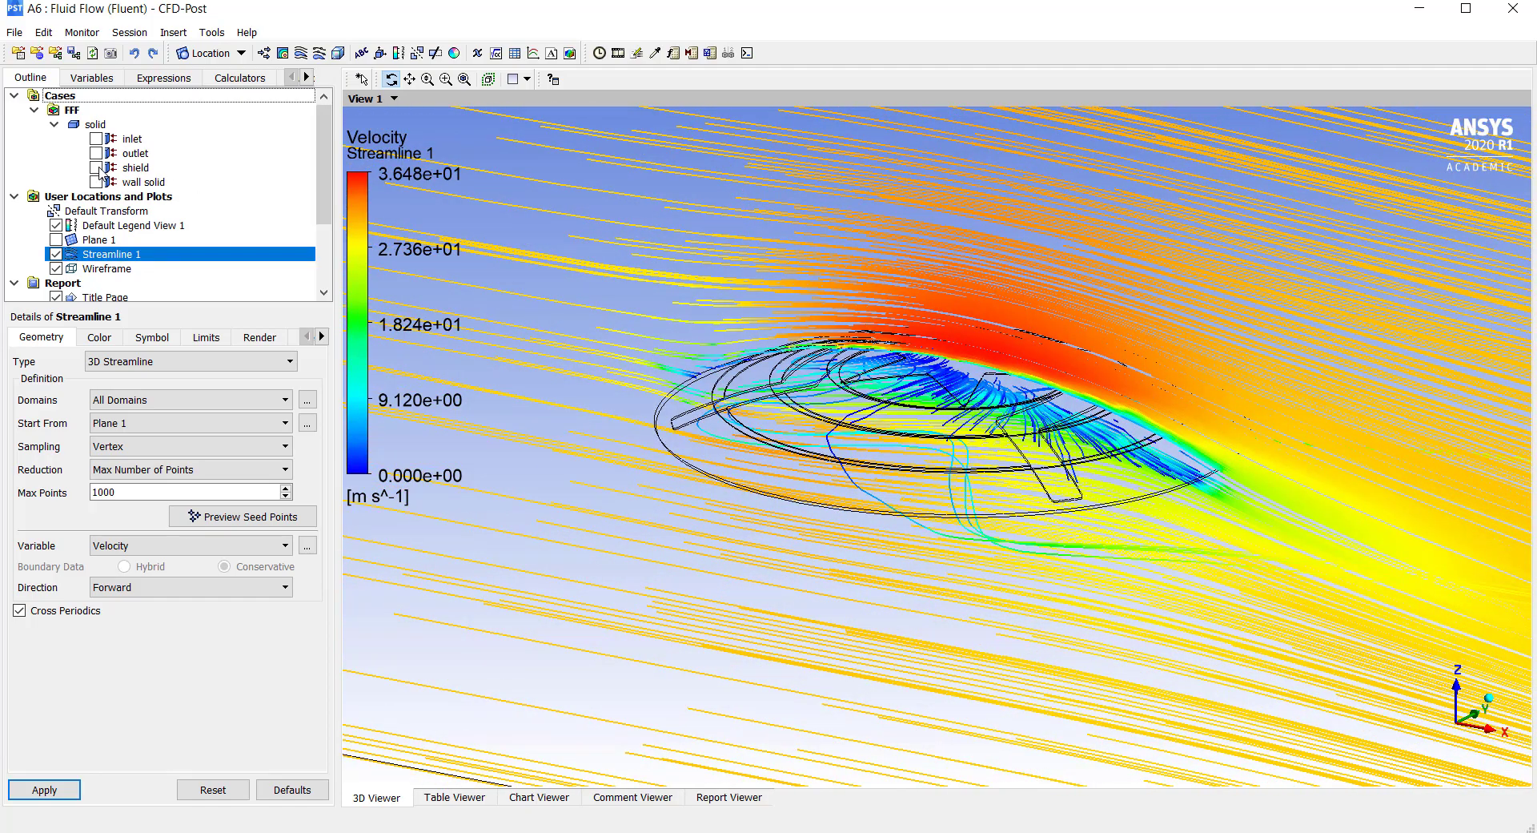
pyautogui.moveTo(942, 418); pyautogui.dragTo(979, 290, button='middle')
pyautogui.moveTo(885, 384); pyautogui.dragTo(941, 518, button='middle')
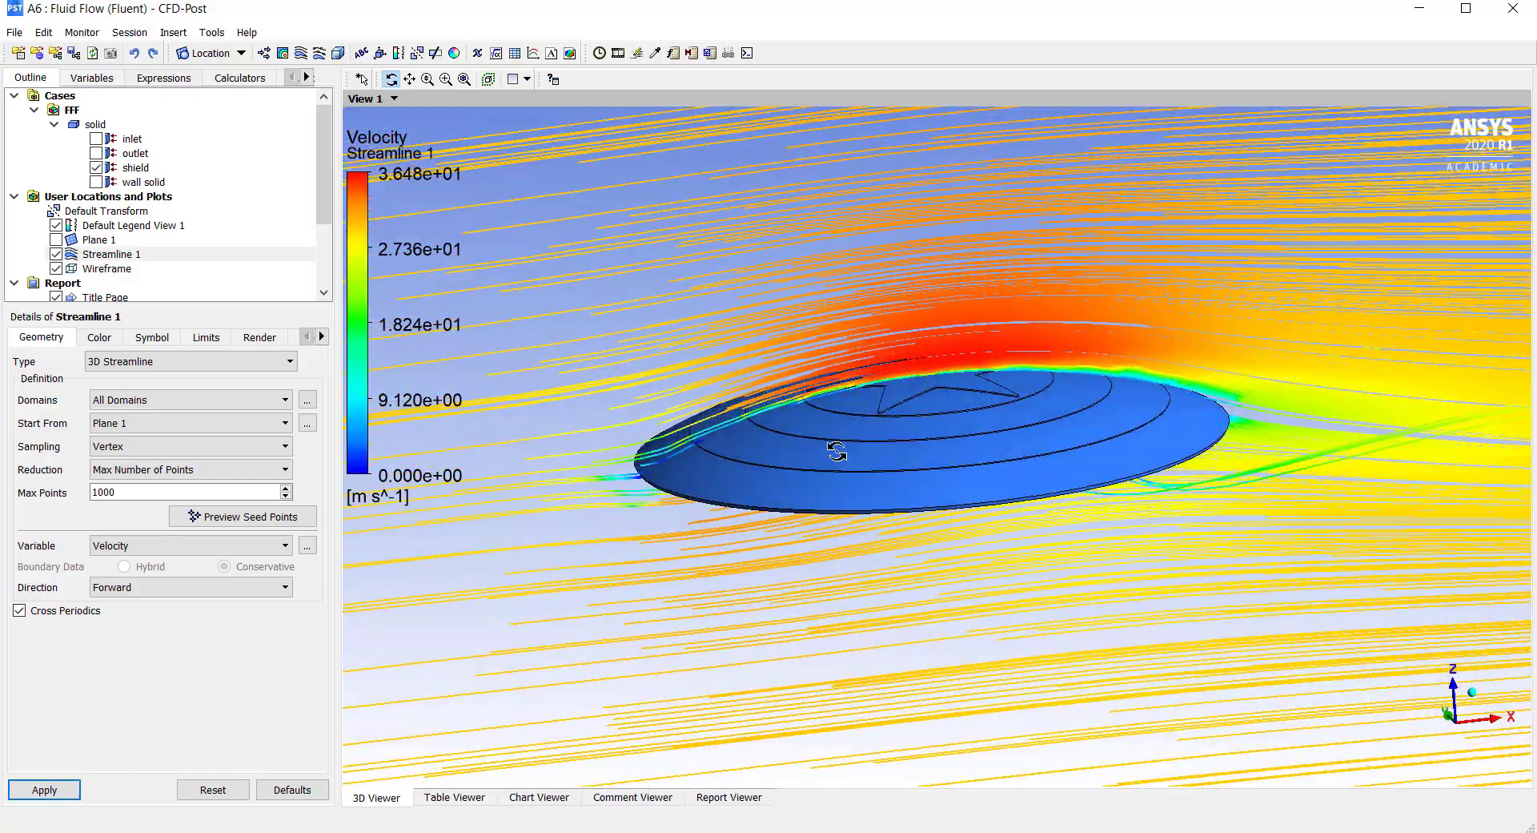
pyautogui.moveTo(833, 446); pyautogui.dragTo(569, 446, button='middle')
pyautogui.moveTo(956, 425); pyautogui.dragTo(868, 471, button='middle')
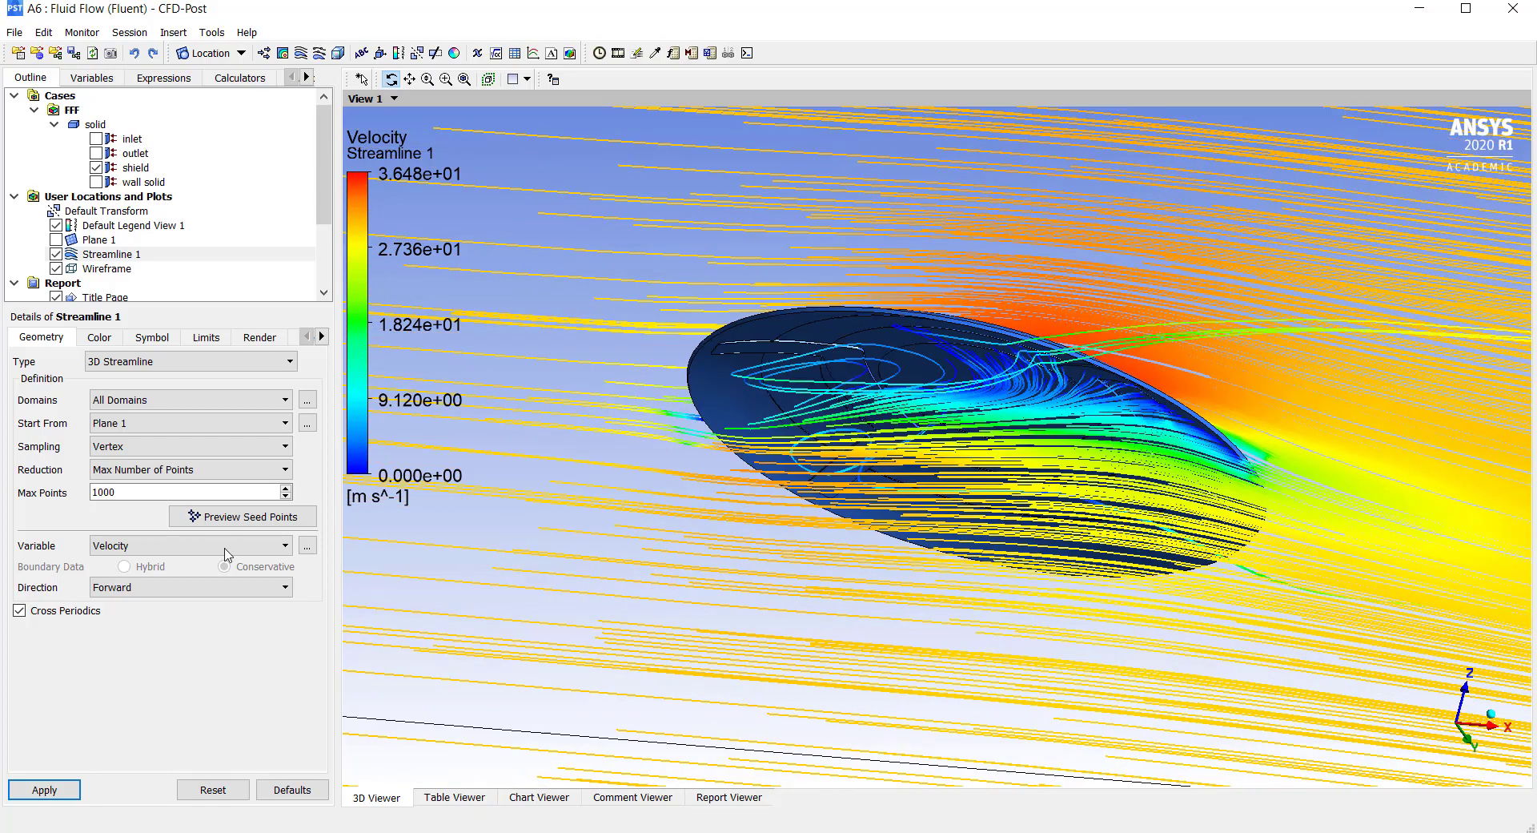
# Set the direction of Streamline 1 to Forward and Backward and apply the change.
pyautogui.click(152, 587)
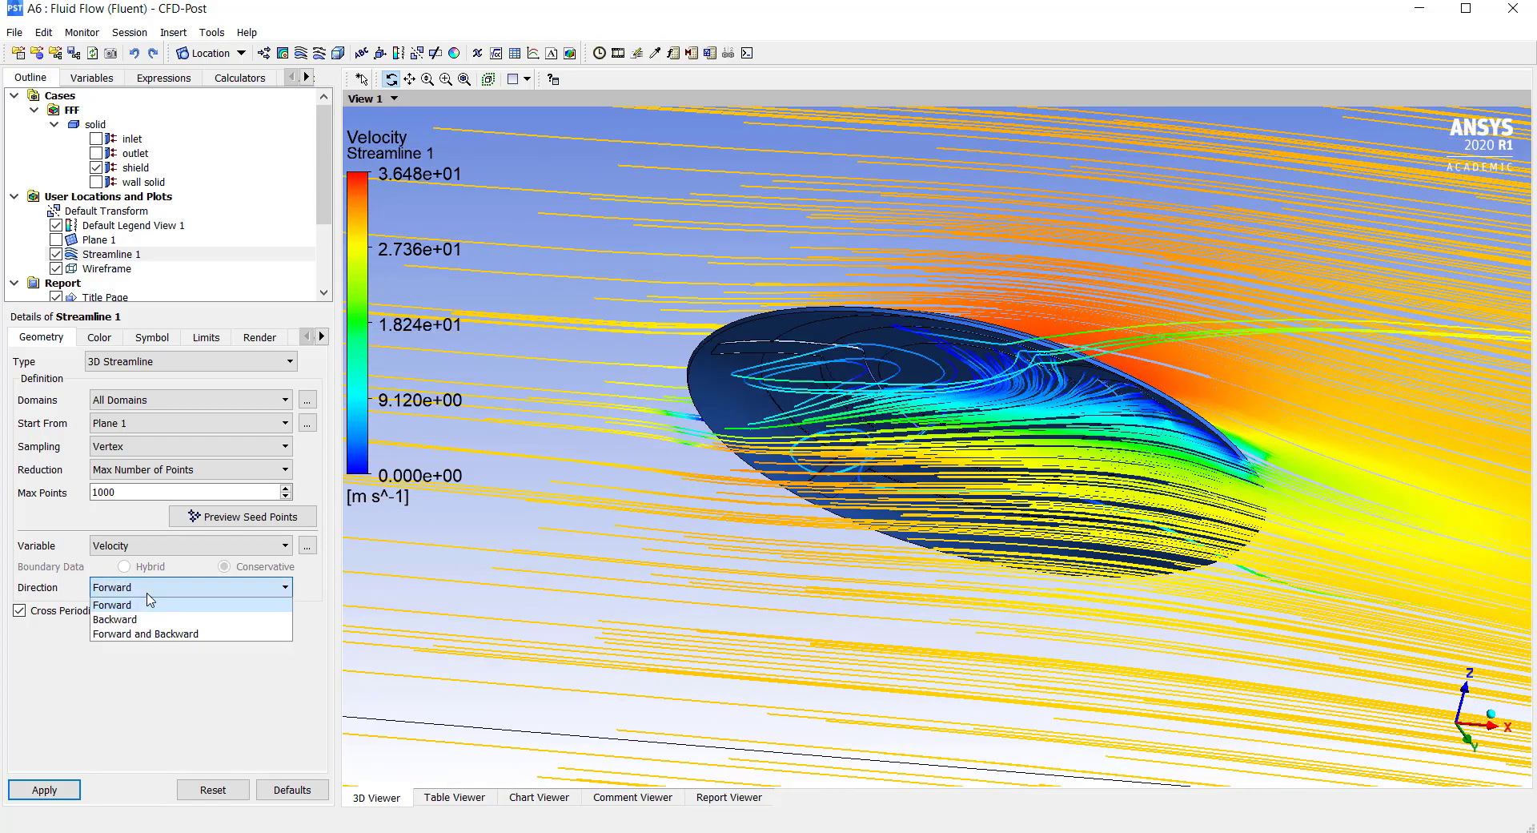
pyautogui.click(138, 633)
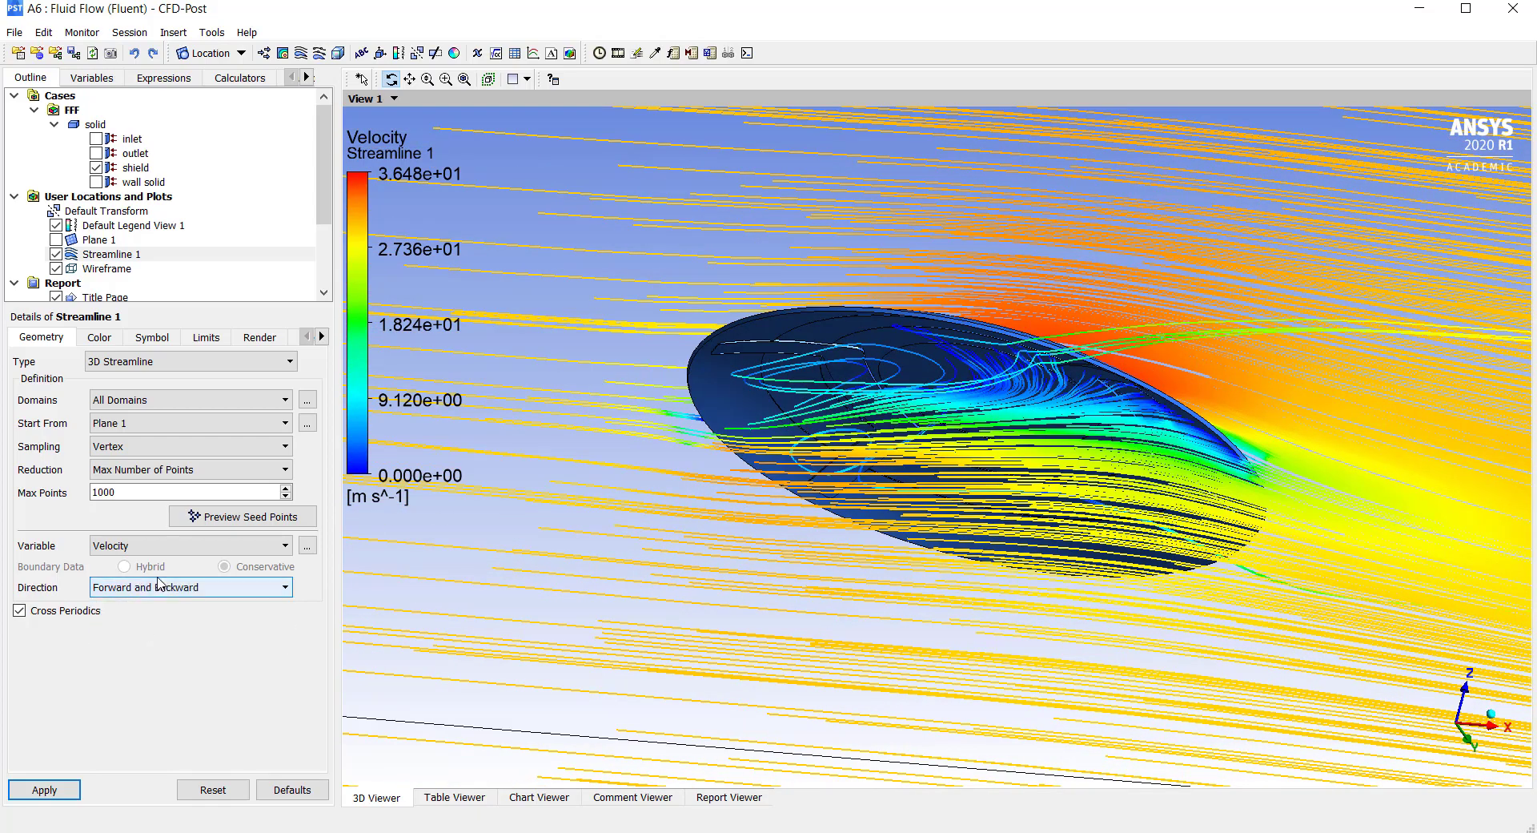
pyautogui.click(68, 790)
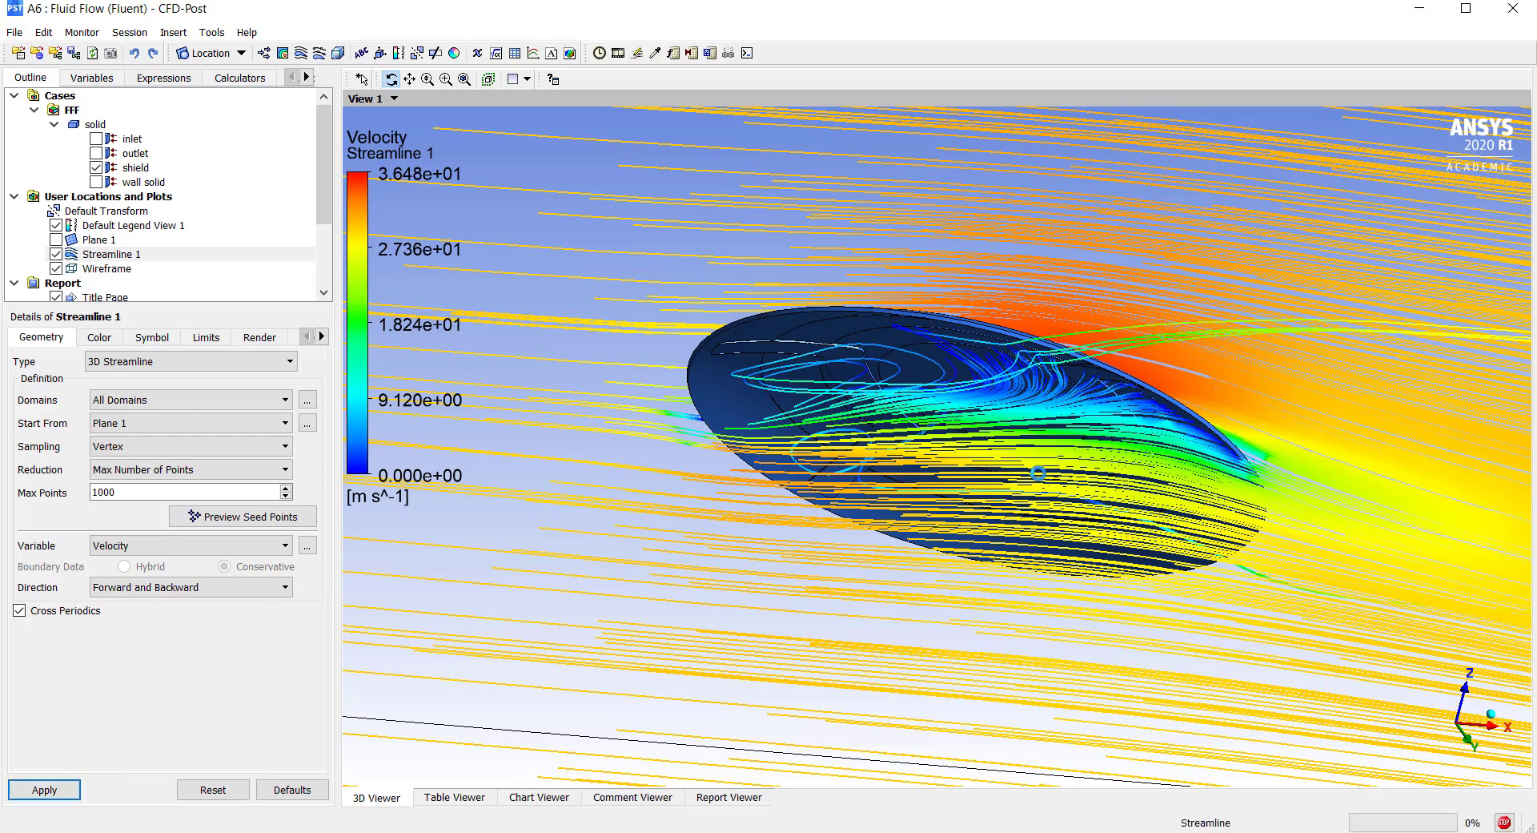
# Create Plane 2 as an XY slice plane at Z 0.0 m through all domains.
pyautogui.moveTo(1039, 474); pyautogui.dragTo(856, 443)
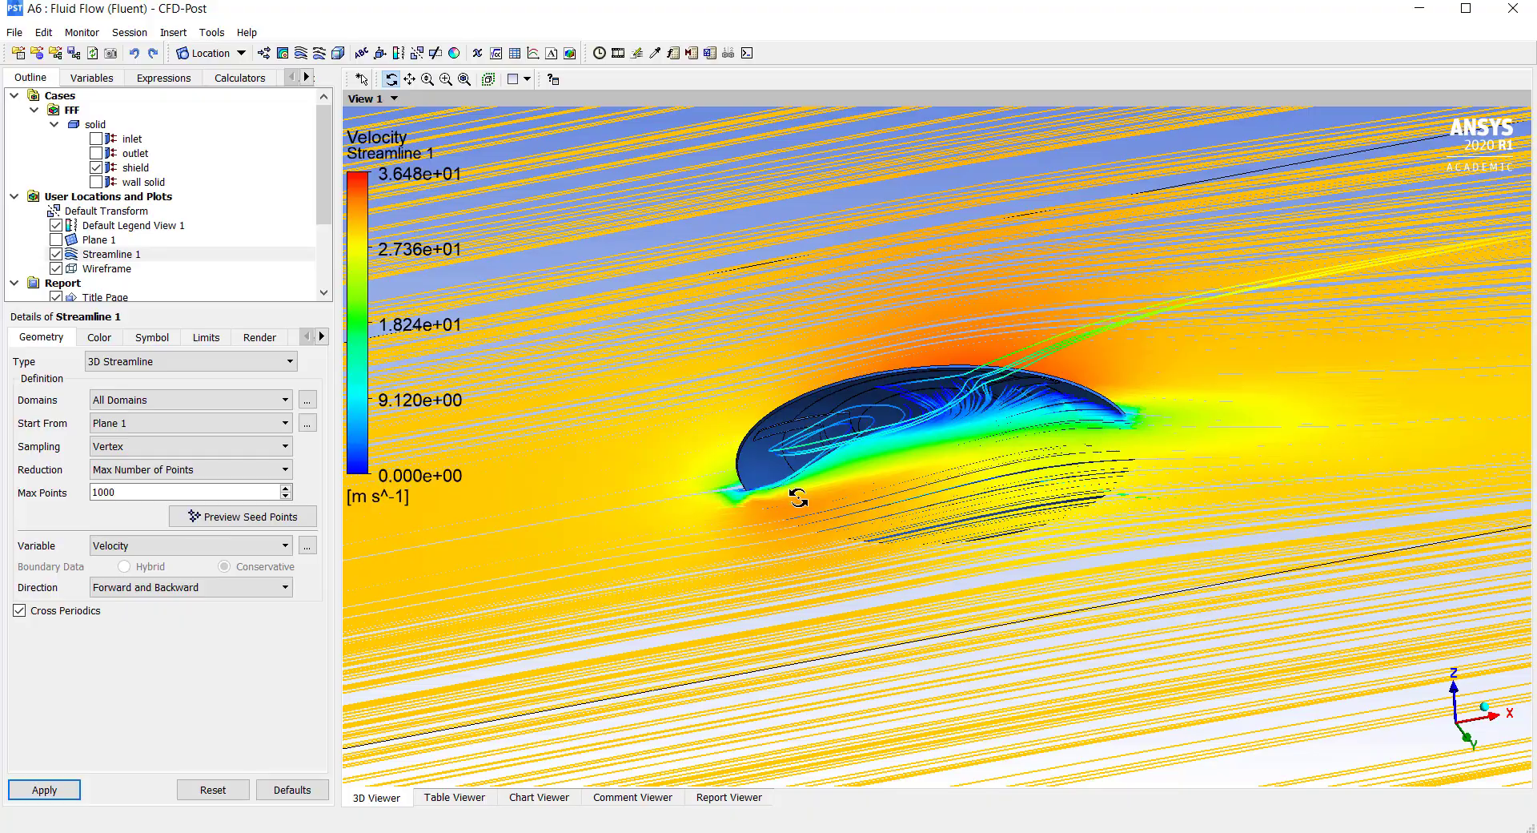
pyautogui.moveTo(1007, 459); pyautogui.dragTo(941, 545)
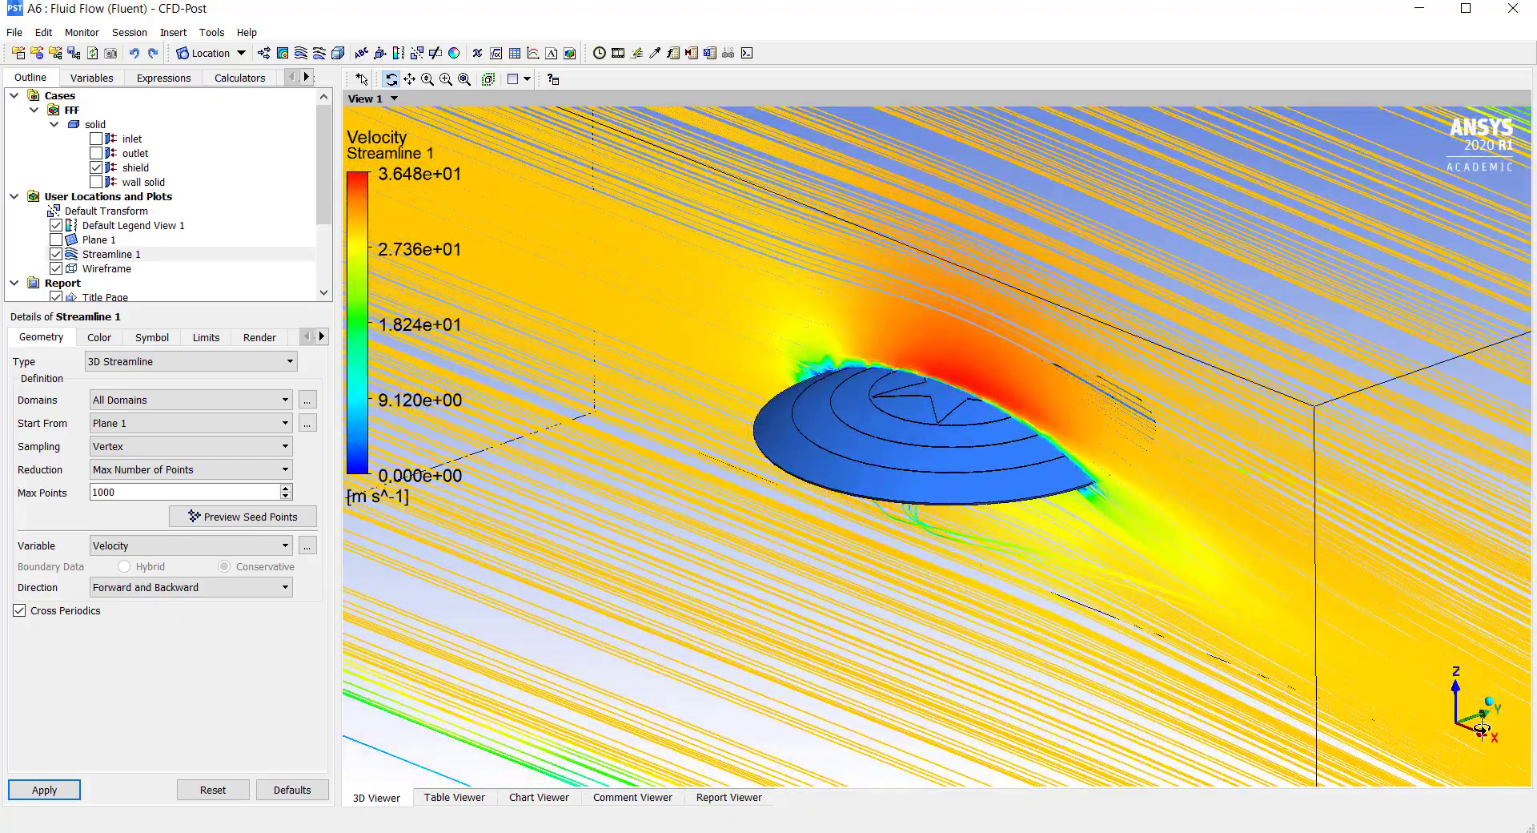
pyautogui.click(239, 53)
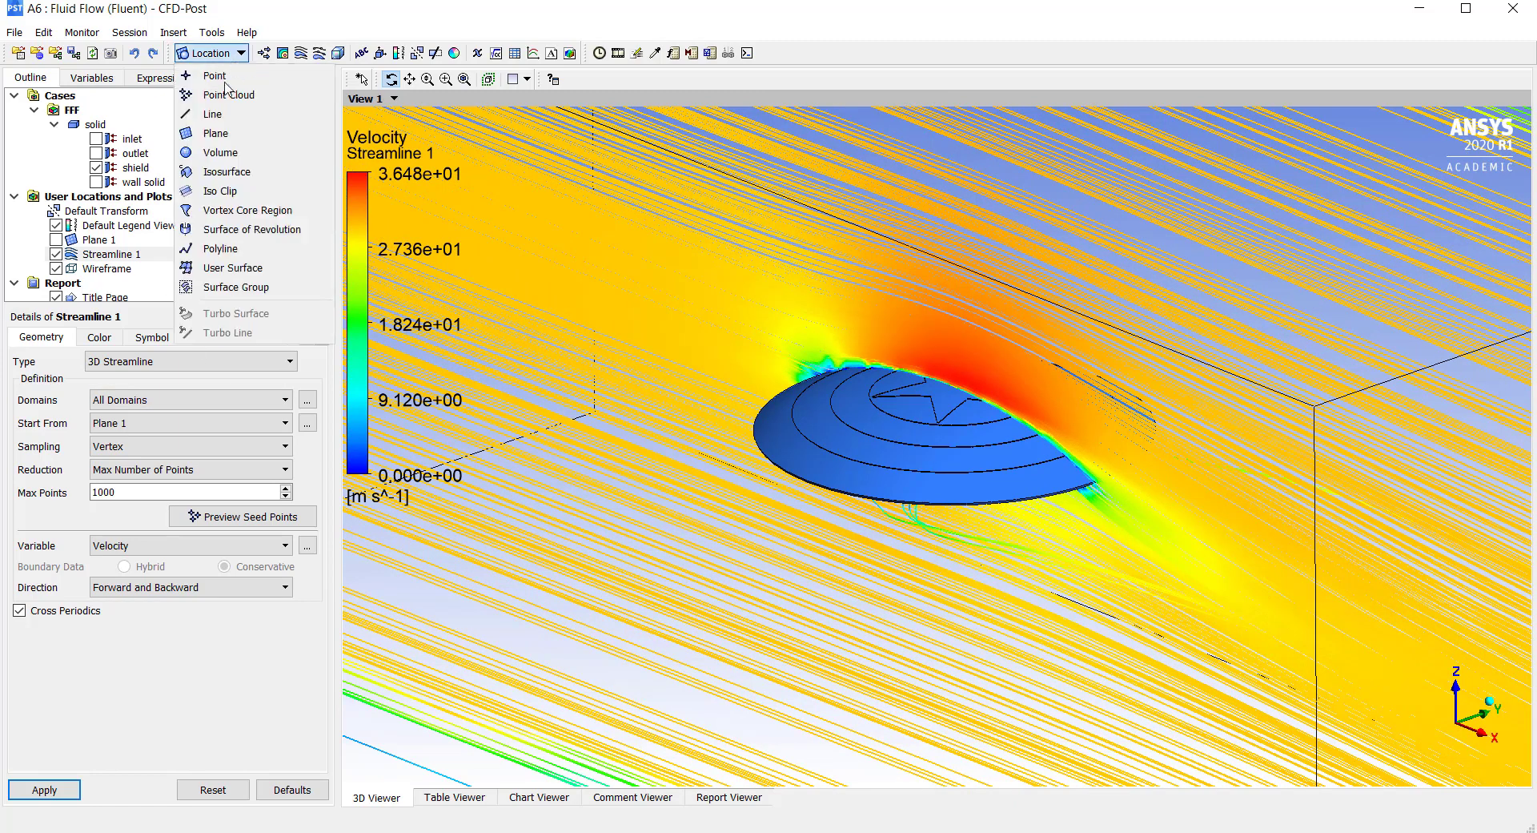
pyautogui.click(223, 137)
pyautogui.click(265, 212)
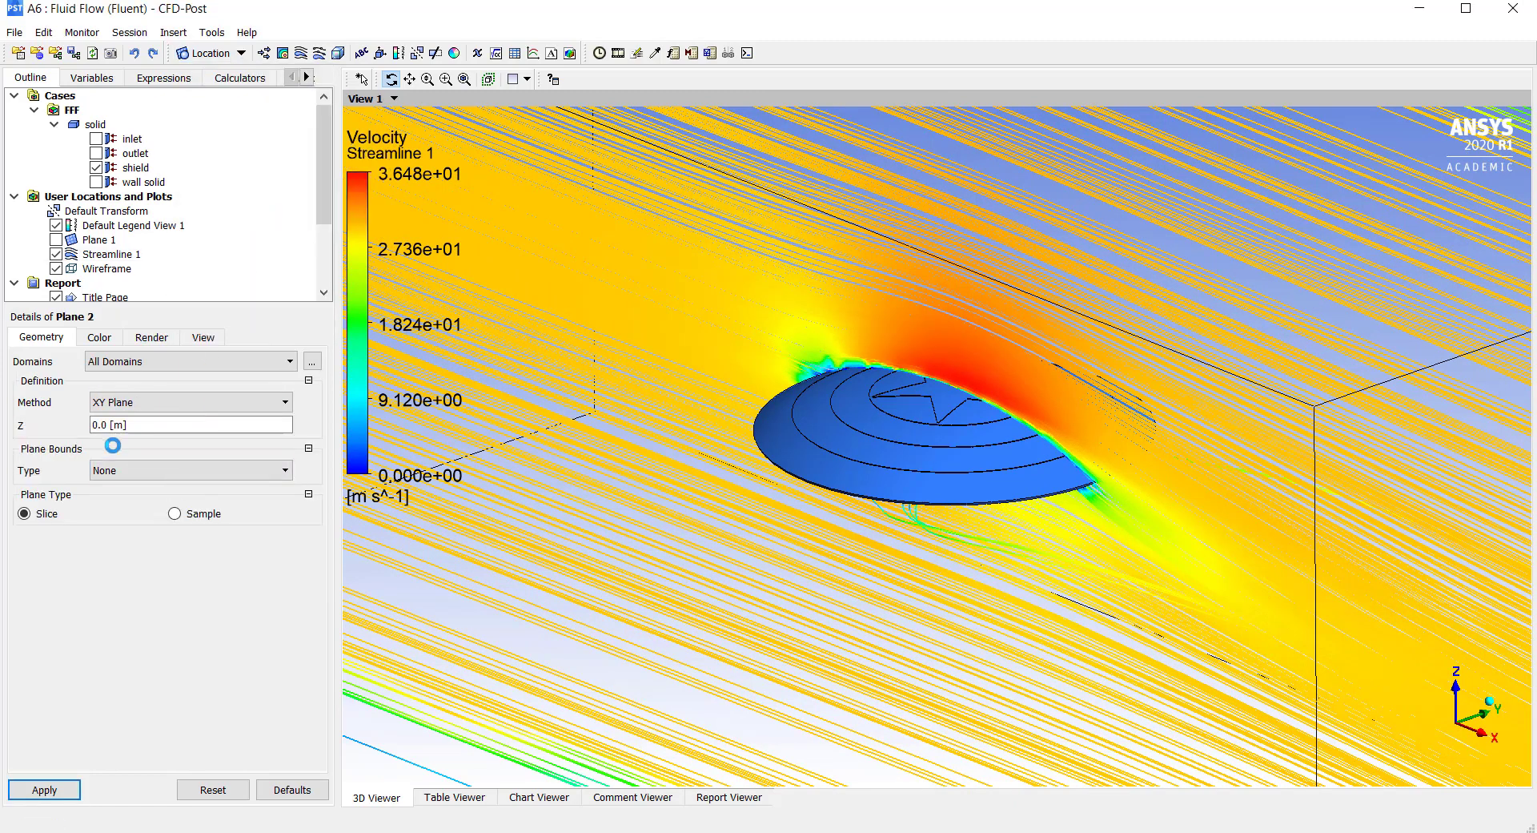
pyautogui.click(78, 788)
# Set Plane 2 to Z -0.03 m so it cuts through the shield, check its position and hide the plane.
pyautogui.moveTo(964, 525); pyautogui.dragTo(844, 500)
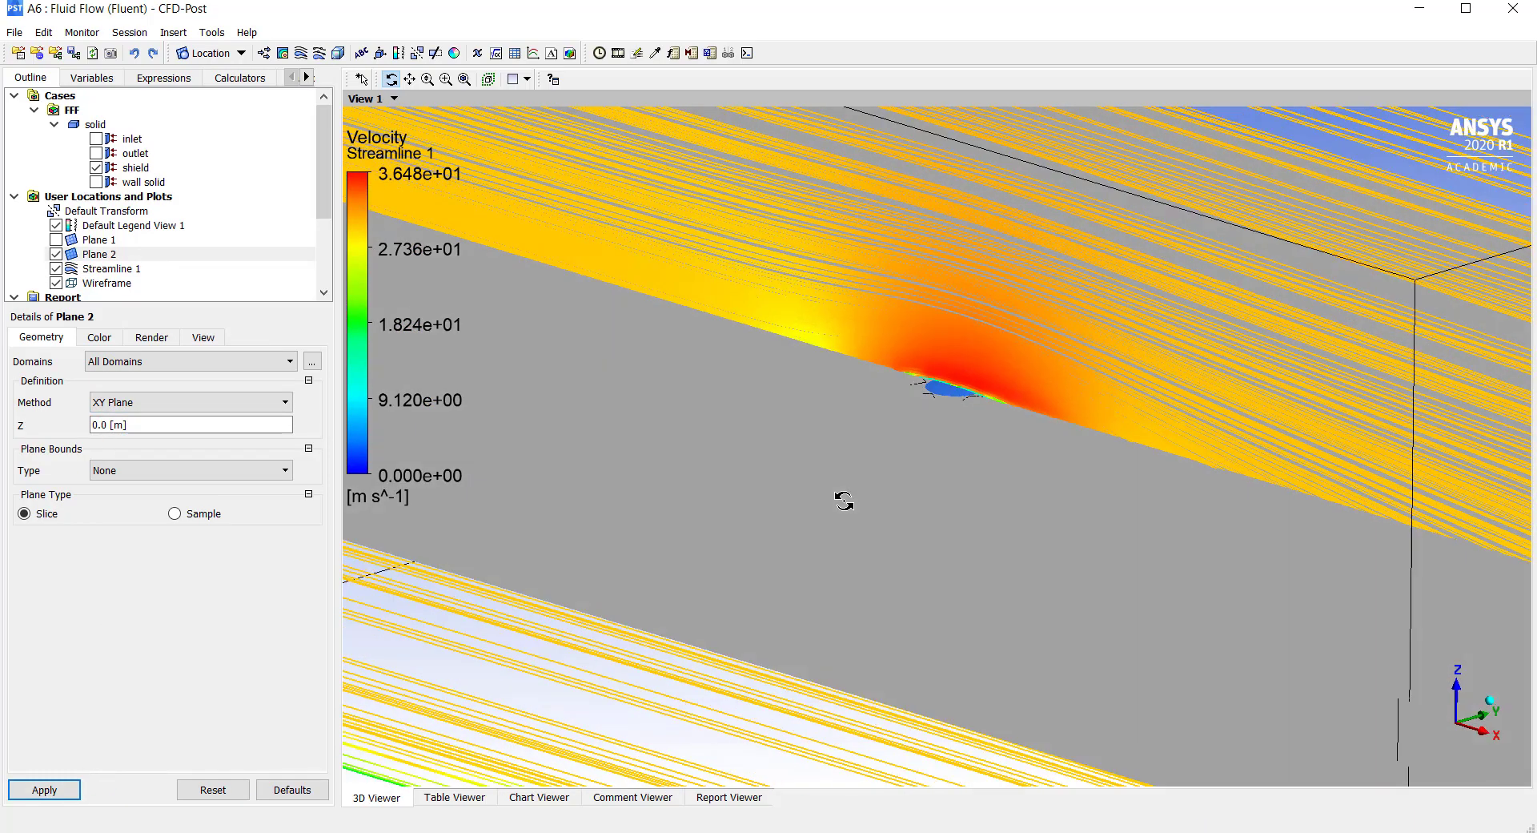
pyautogui.press('y')
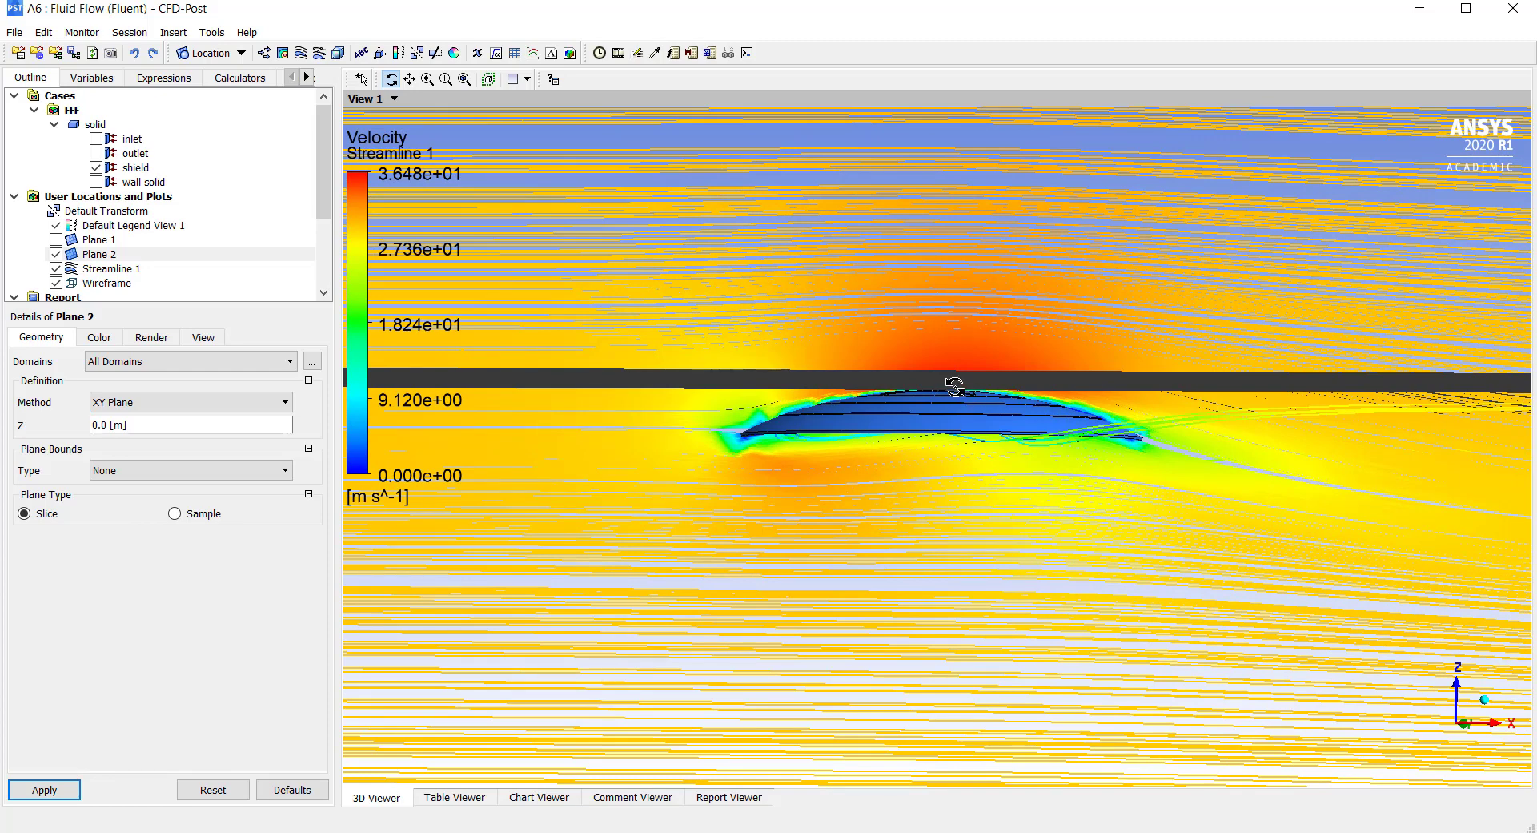
pyautogui.click(160, 426)
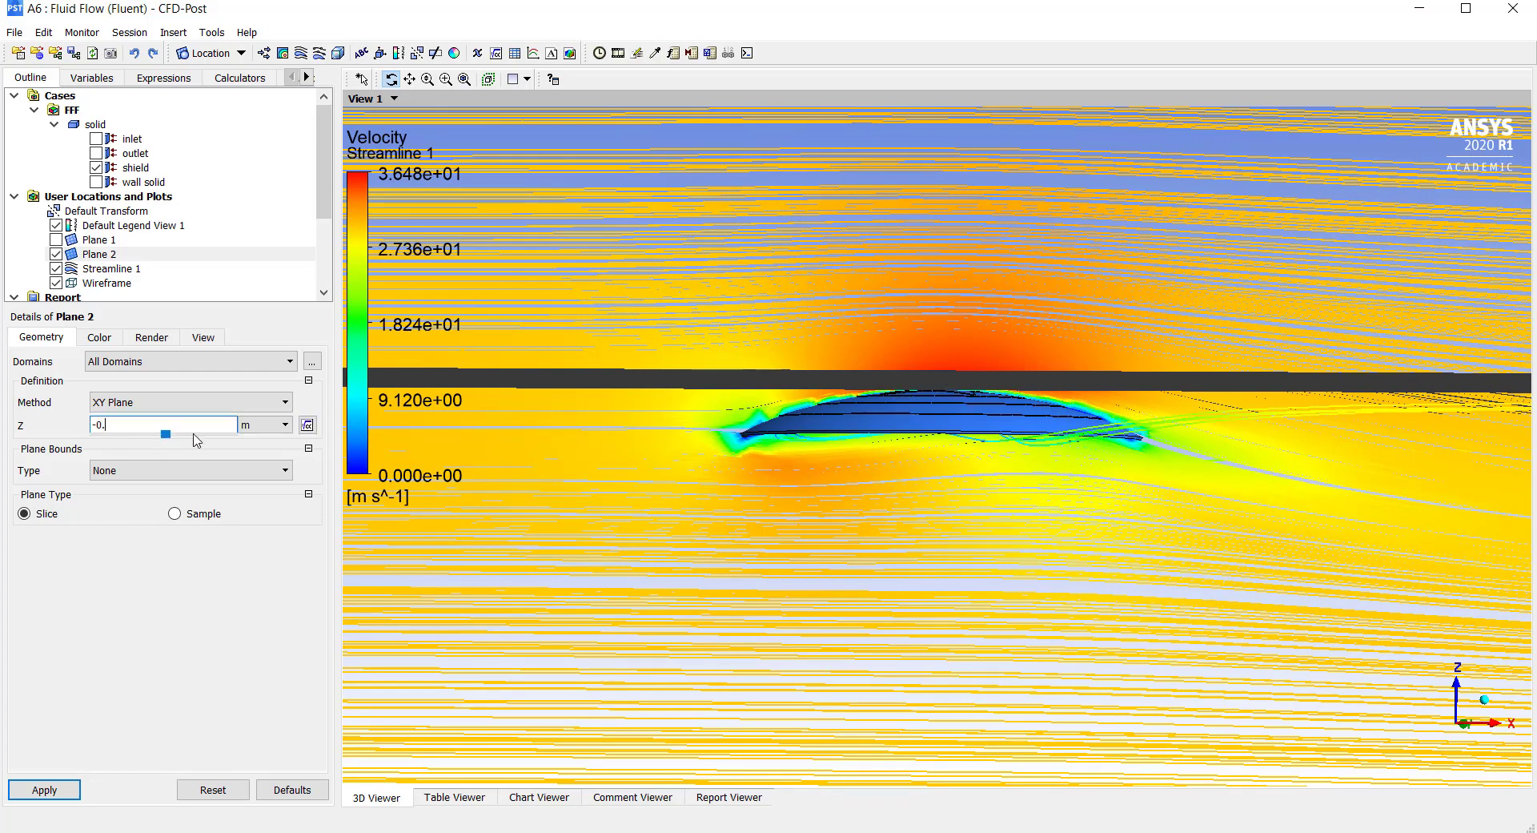
pyautogui.click(46, 789)
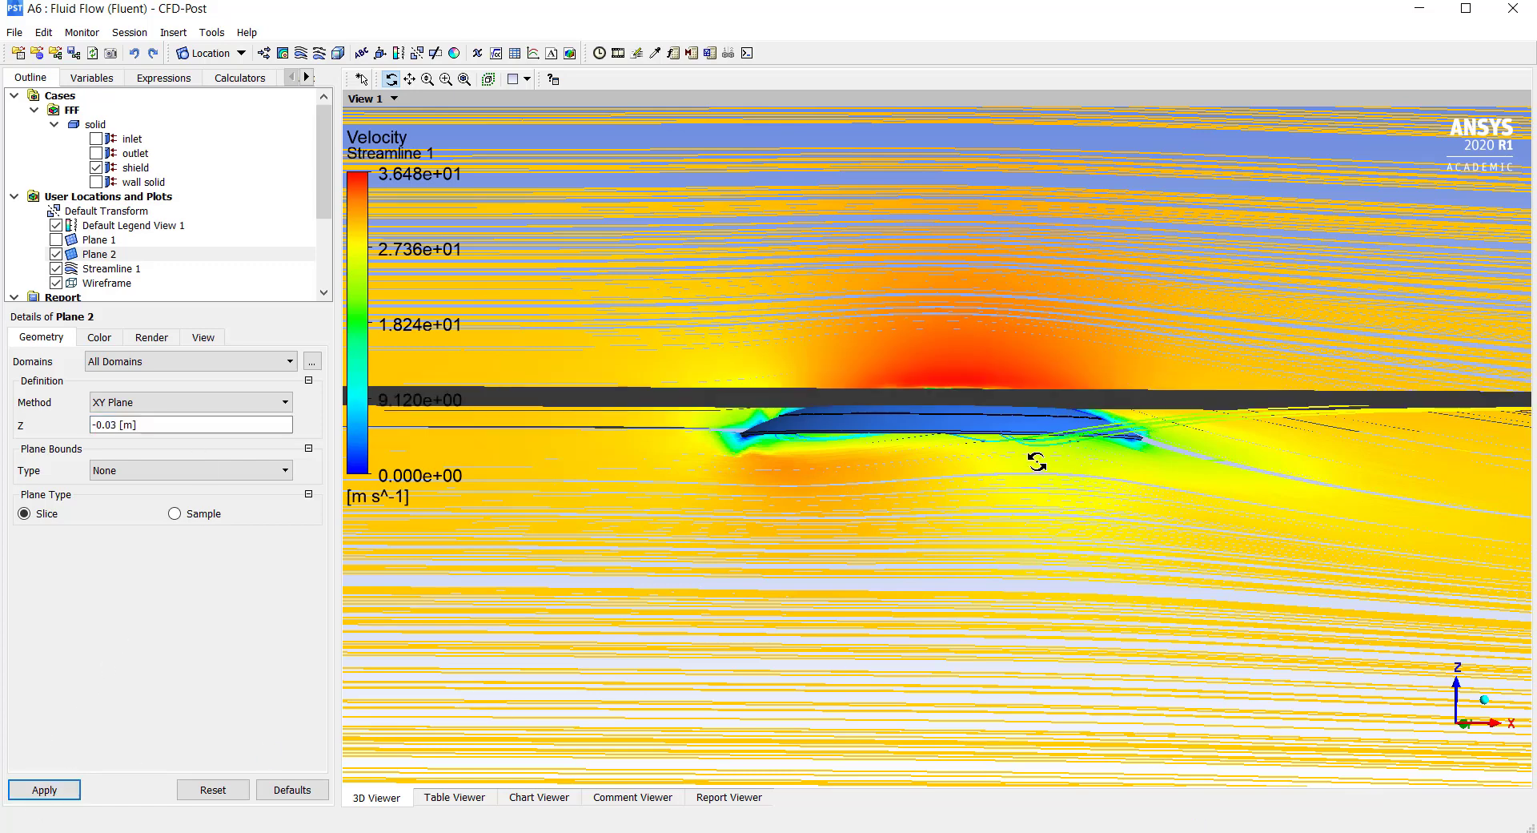
pyautogui.moveTo(1031, 463); pyautogui.dragTo(900, 417)
pyautogui.moveTo(1006, 432); pyautogui.dragTo(875, 428)
pyautogui.moveTo(1050, 426); pyautogui.dragTo(978, 449)
pyautogui.moveTo(1101, 558)
pyautogui.mouseDown()
pyautogui.moveTo(1191, 582)
pyautogui.moveTo(1108, 548)
pyautogui.moveTo(1102, 571)
pyautogui.mouseUp()
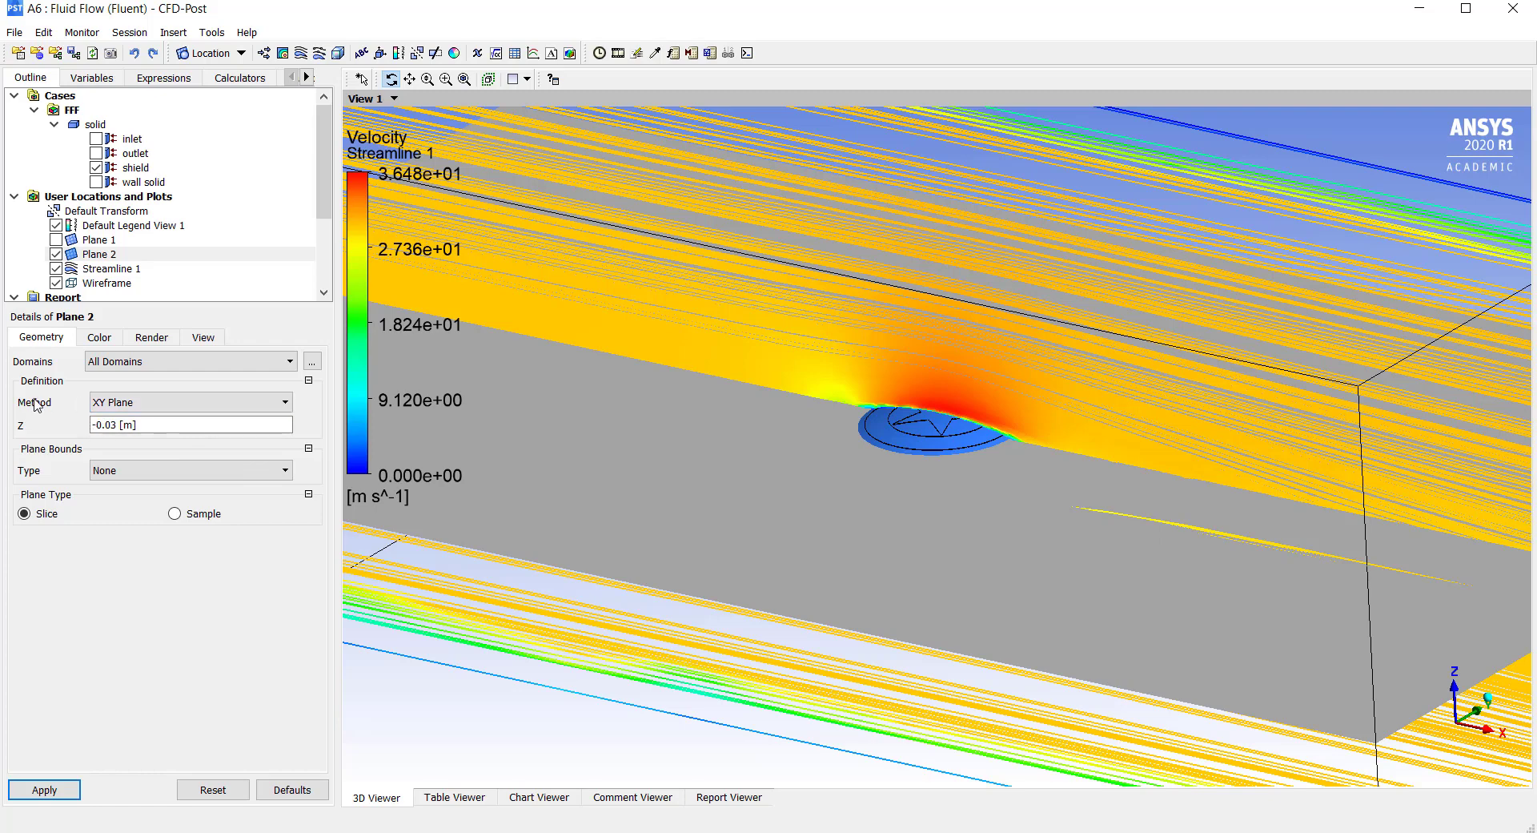
pyautogui.click(55, 254)
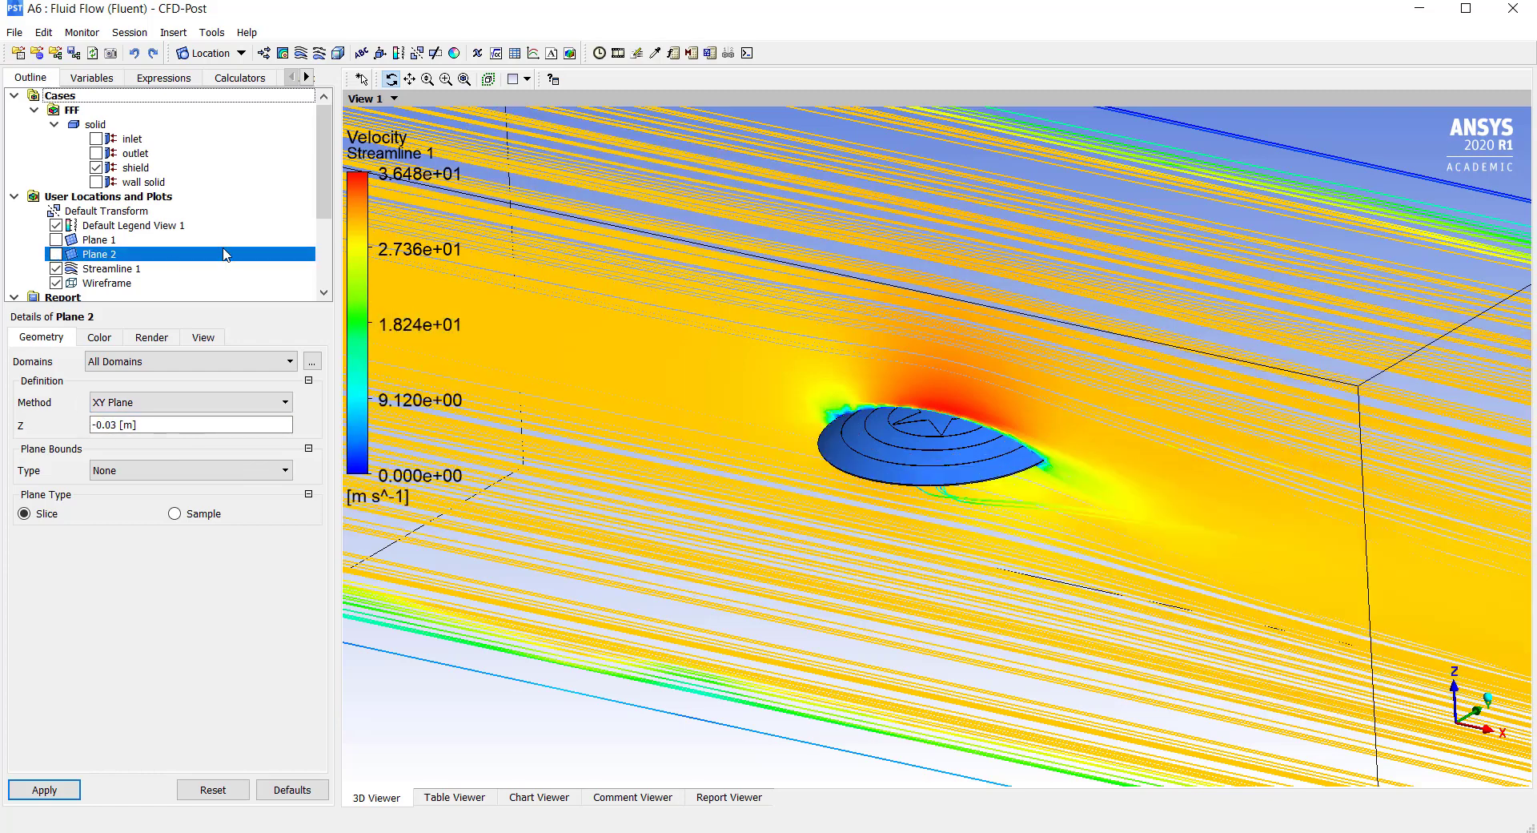
# Start Streamline 1 from Plane 2 instead and inspect the flow over the shield's upper side and underside.
pyautogui.click(112, 269)
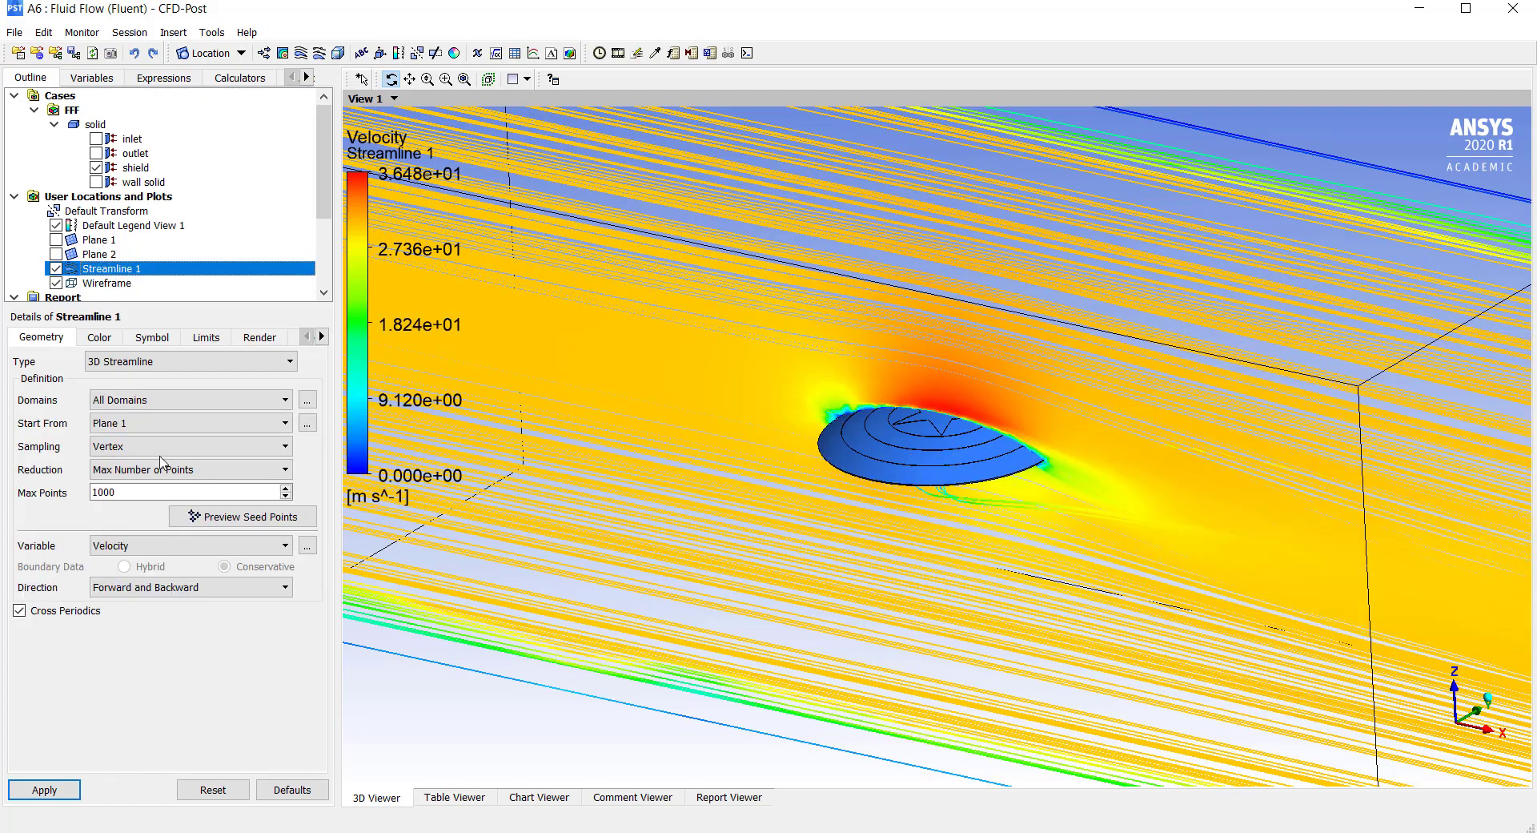
pyautogui.click(149, 424)
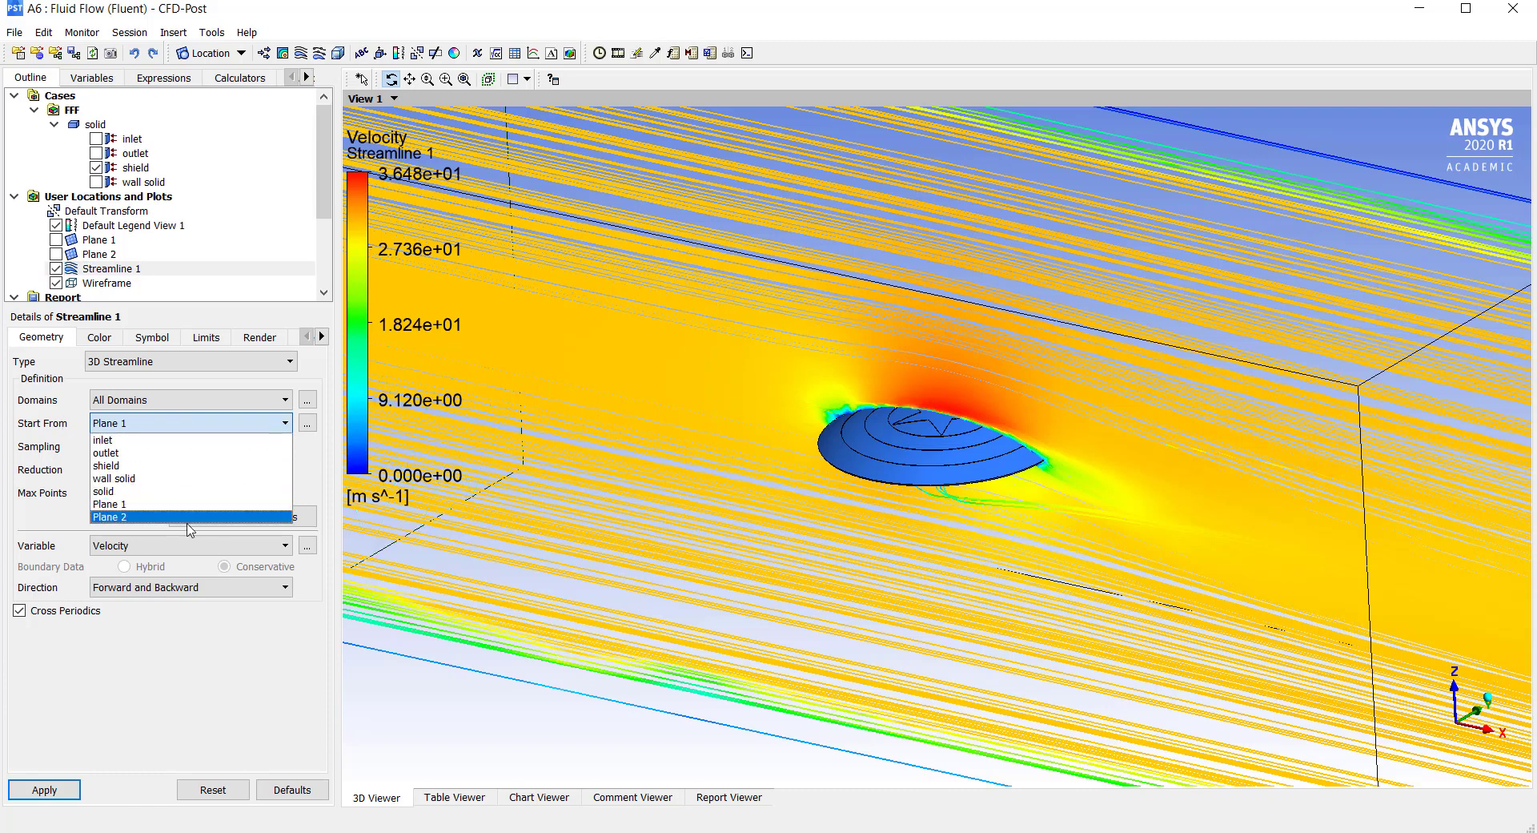
pyautogui.click(110, 516)
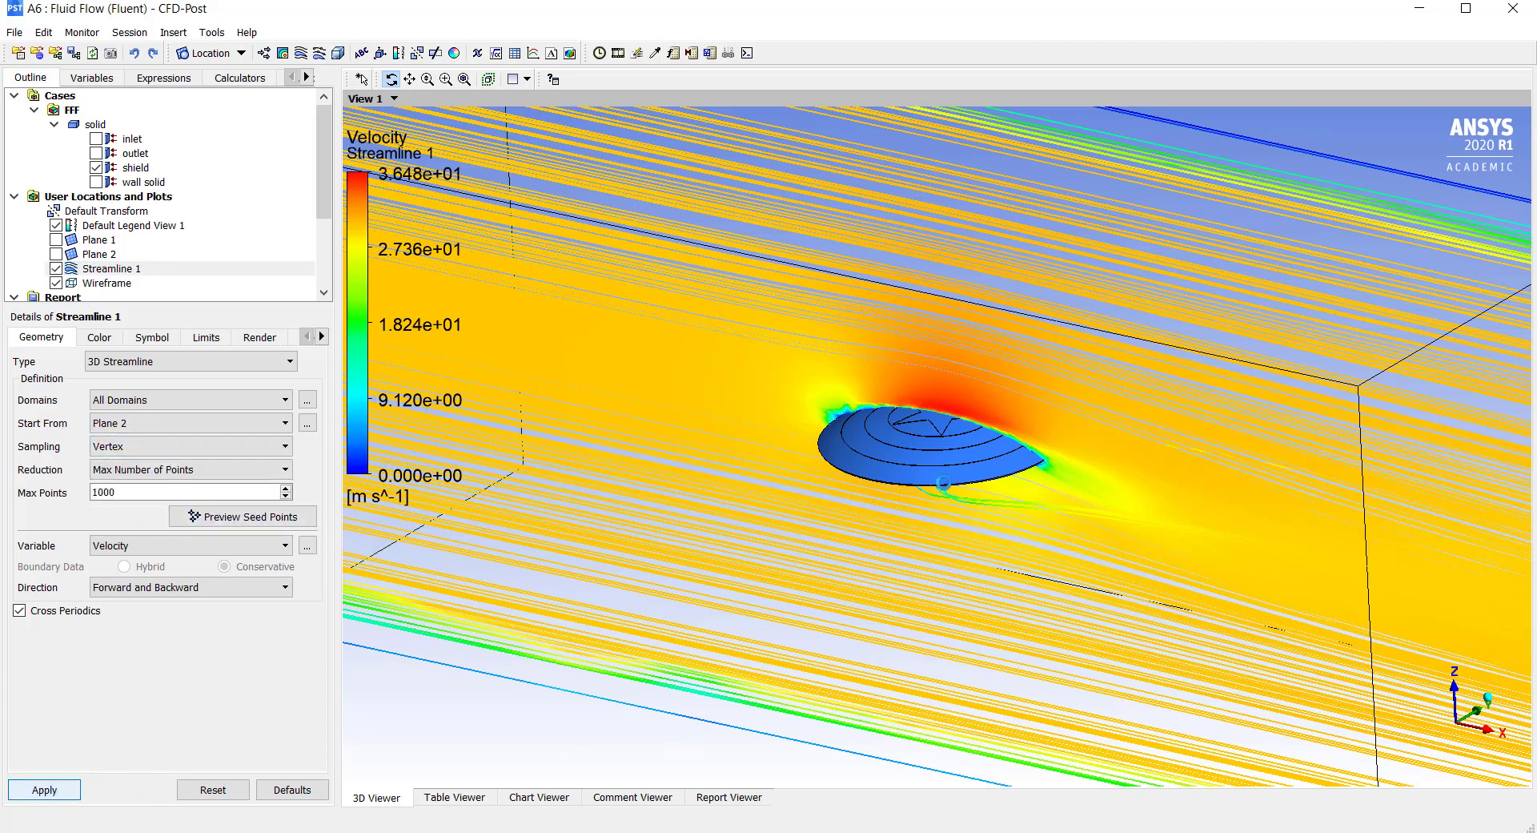
pyautogui.moveTo(933, 480); pyautogui.dragTo(715, 394)
pyautogui.moveTo(1018, 398); pyautogui.dragTo(942, 400)
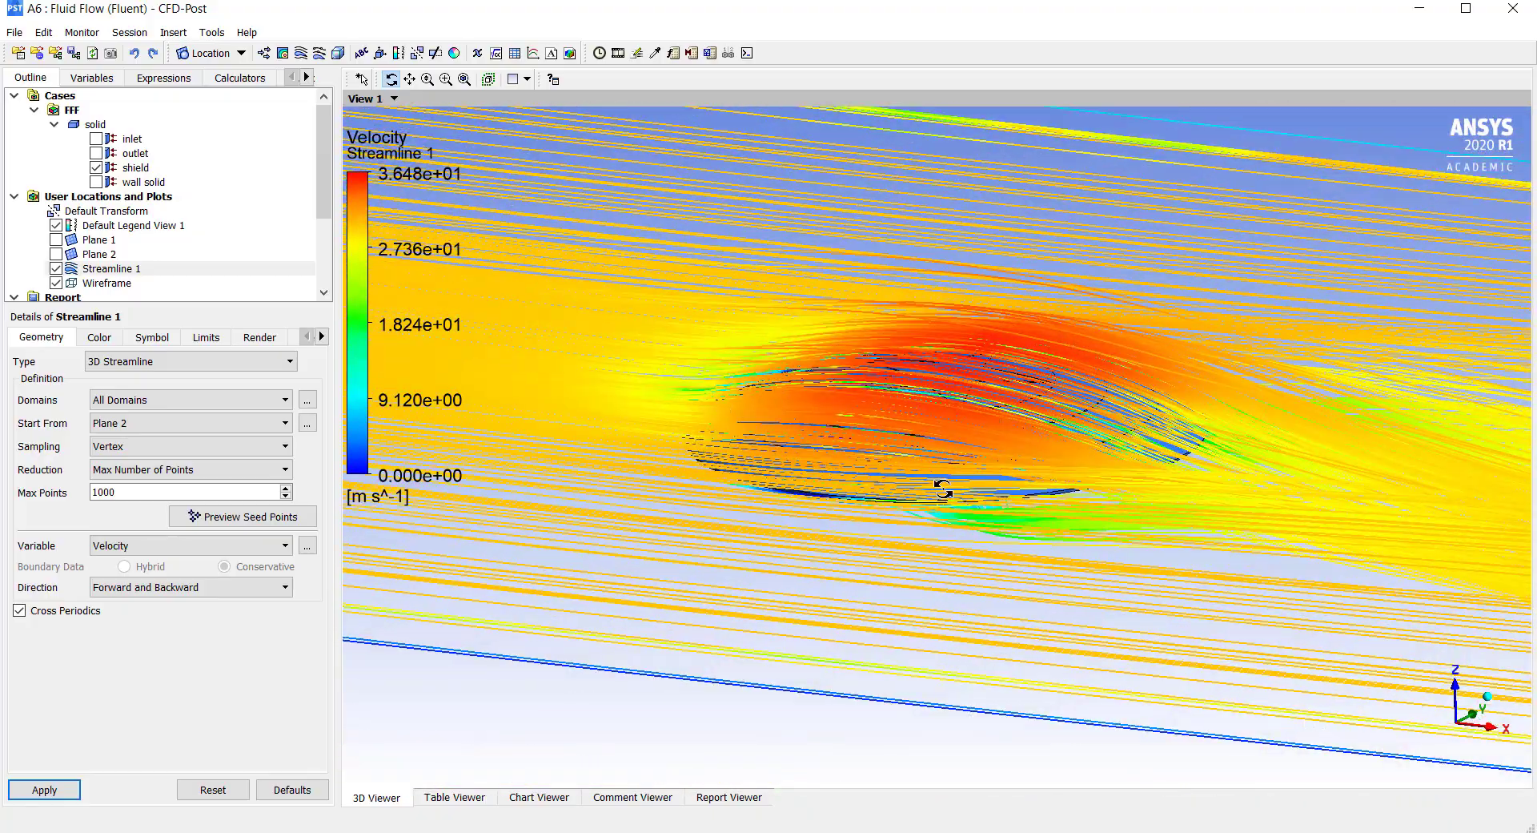
pyautogui.moveTo(943, 489); pyautogui.dragTo(939, 388)
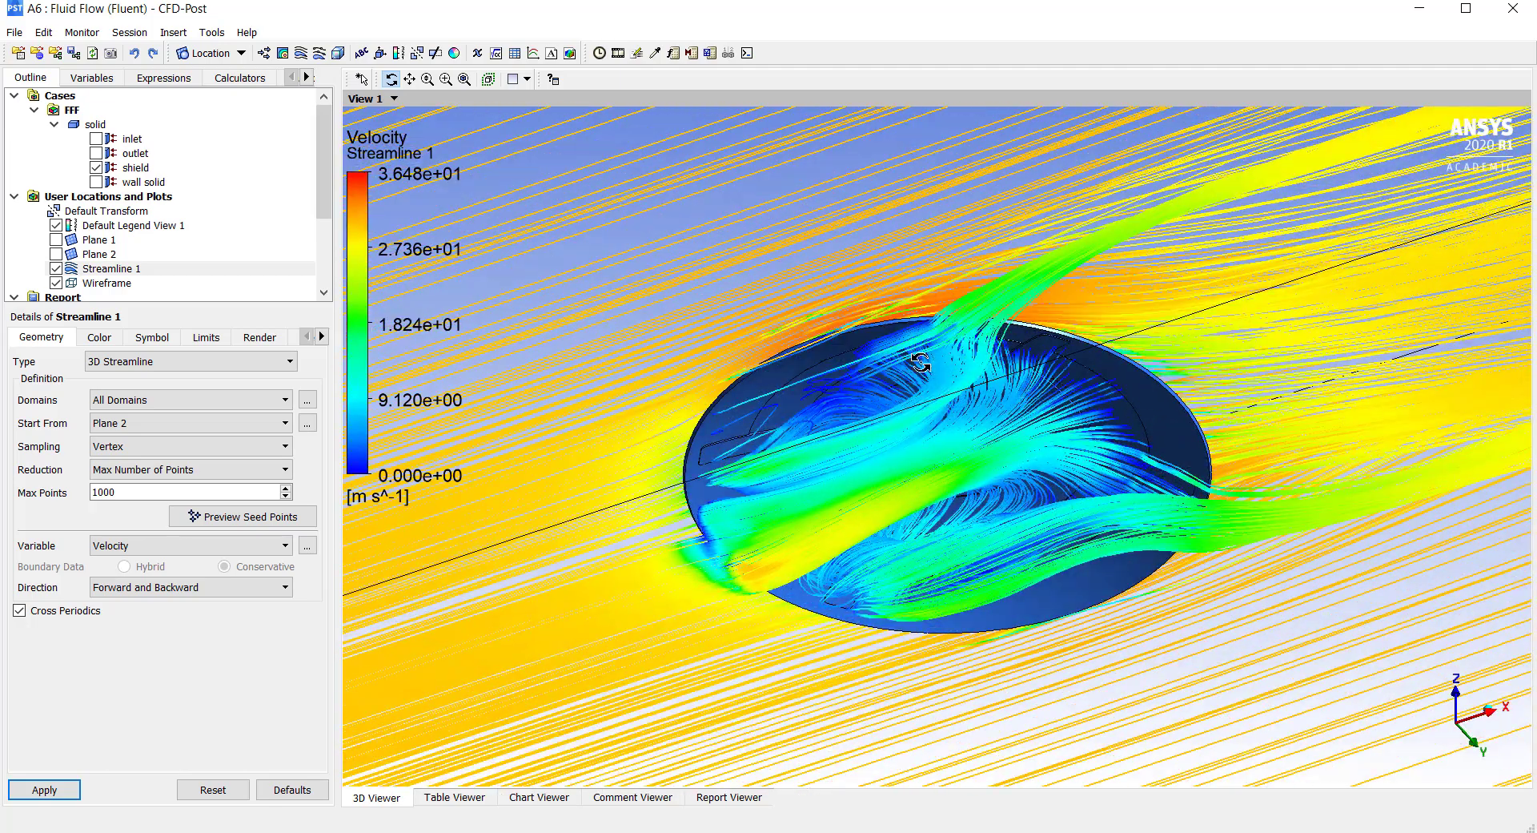
pyautogui.moveTo(896, 473); pyautogui.dragTo(900, 446)
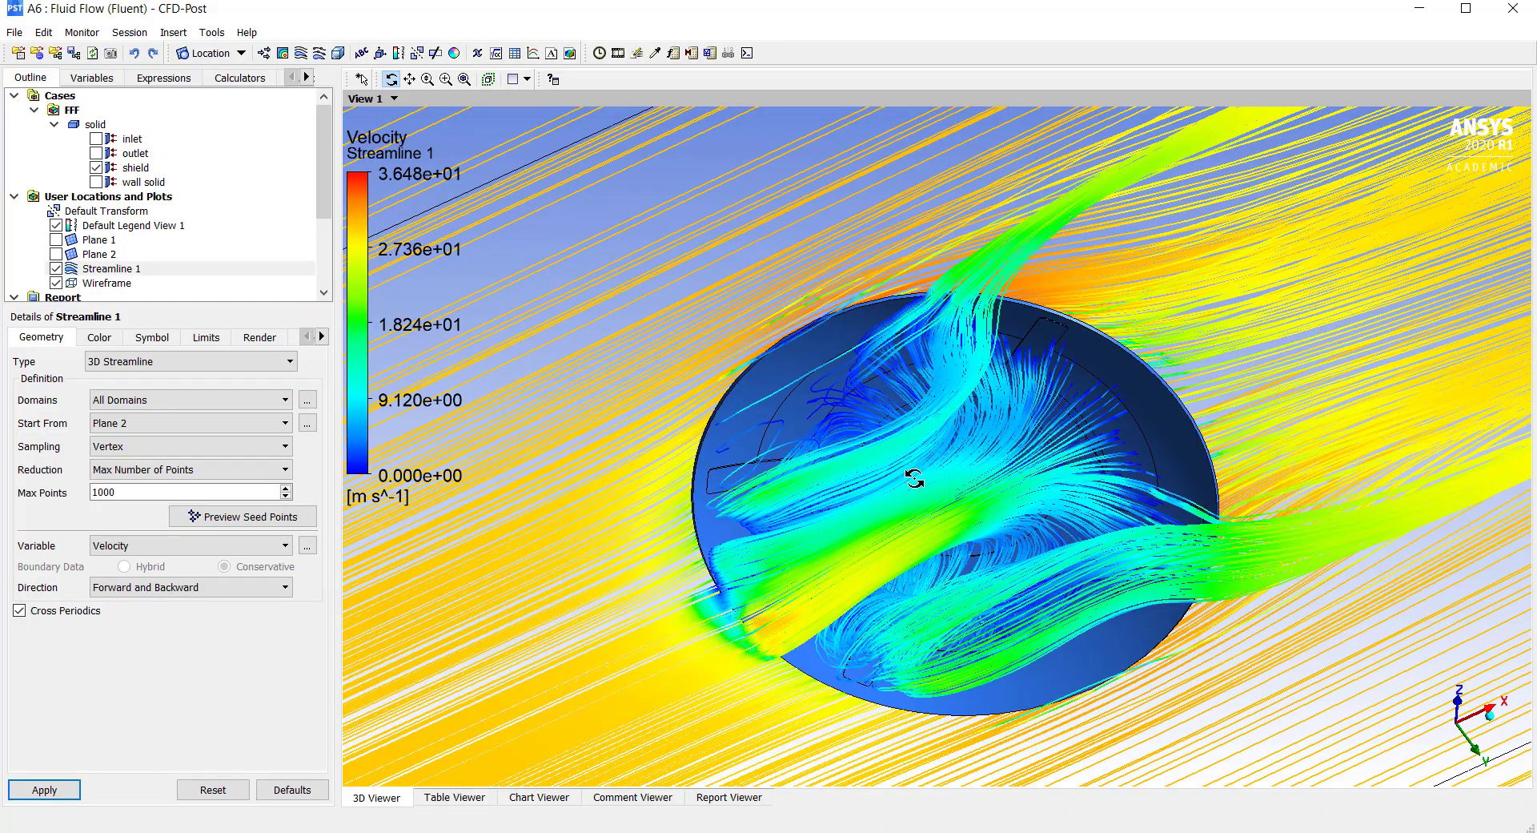
pyautogui.moveTo(1030, 481); pyautogui.dragTo(1121, 480)
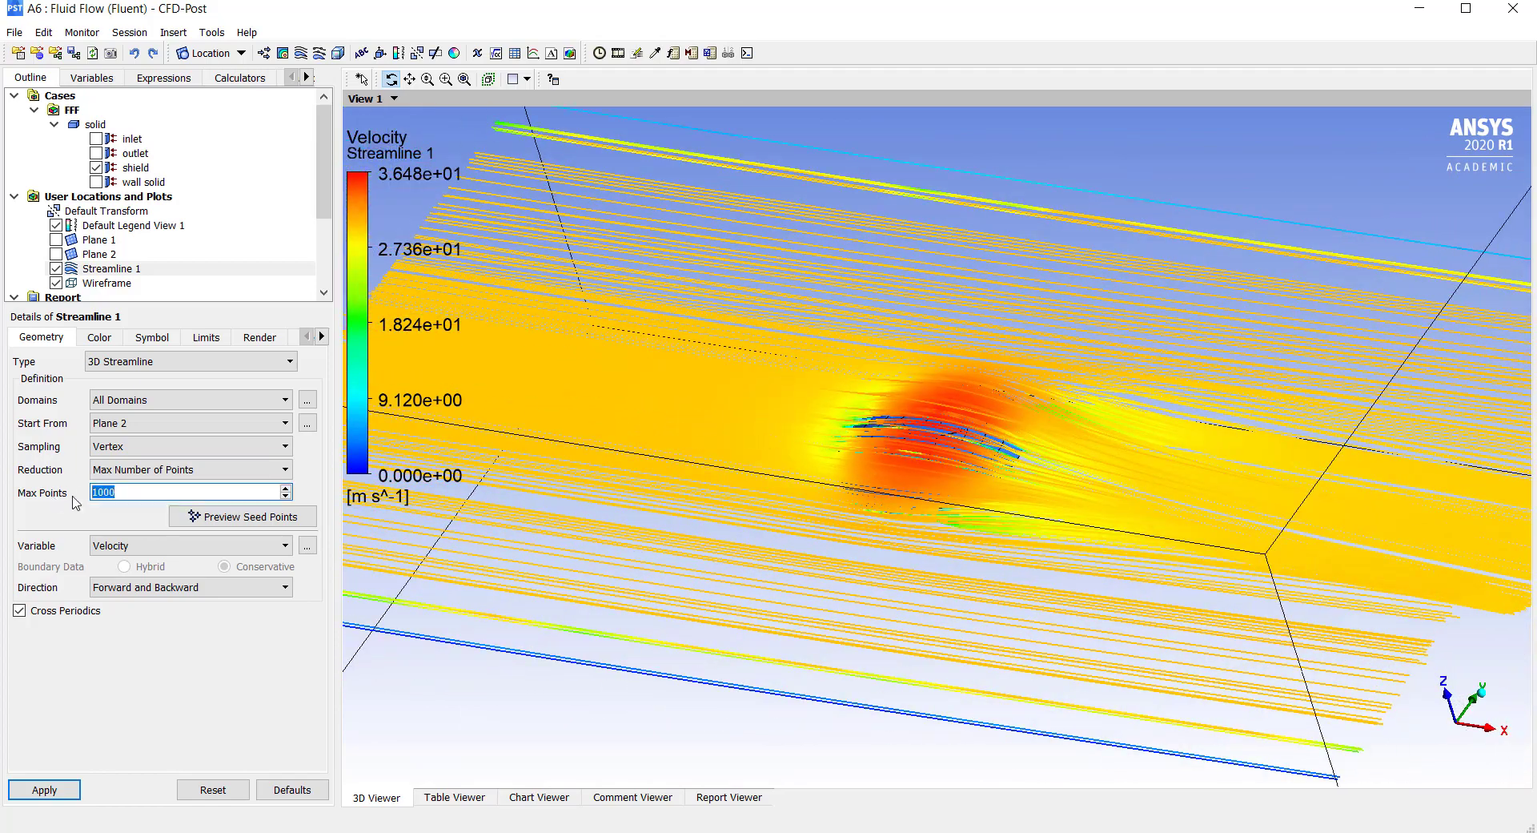
# Reduce Streamline 1 to a maximum of 10 points, apply it and hide the streamlines.
pyautogui.doubleClick(108, 490)
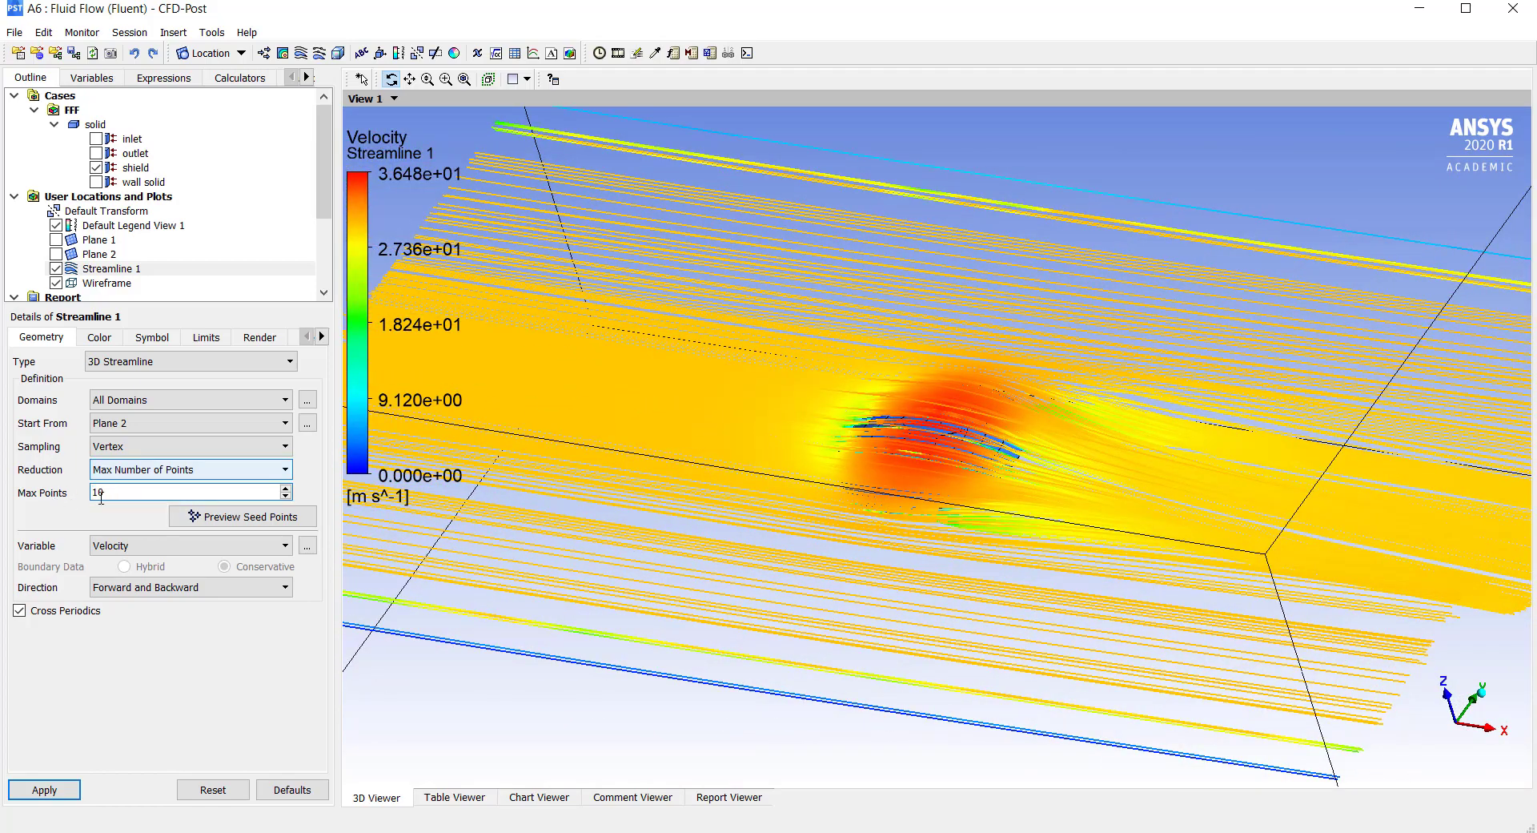
pyautogui.click(44, 790)
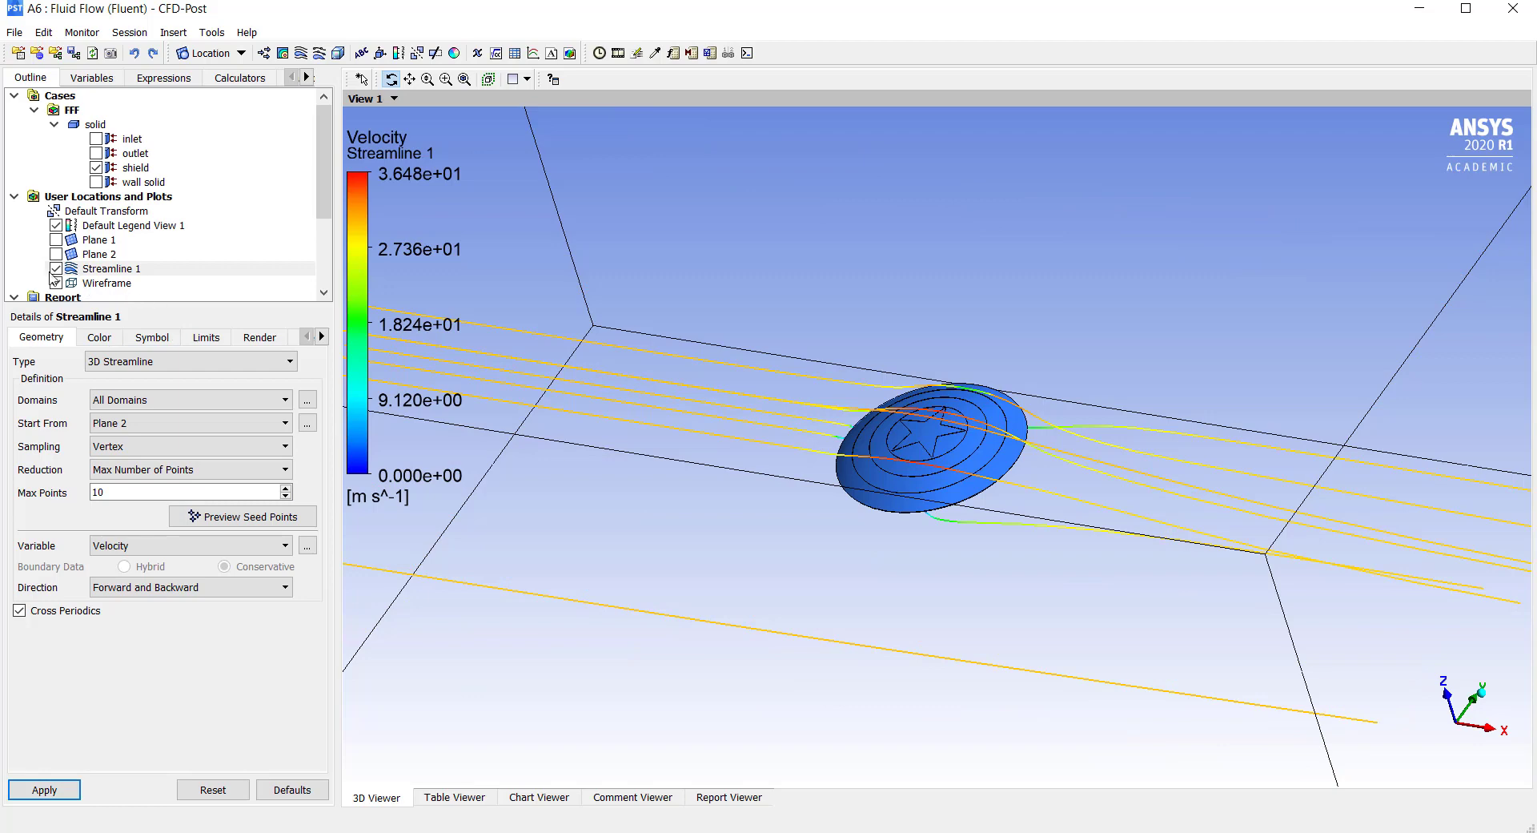
pyautogui.click(55, 268)
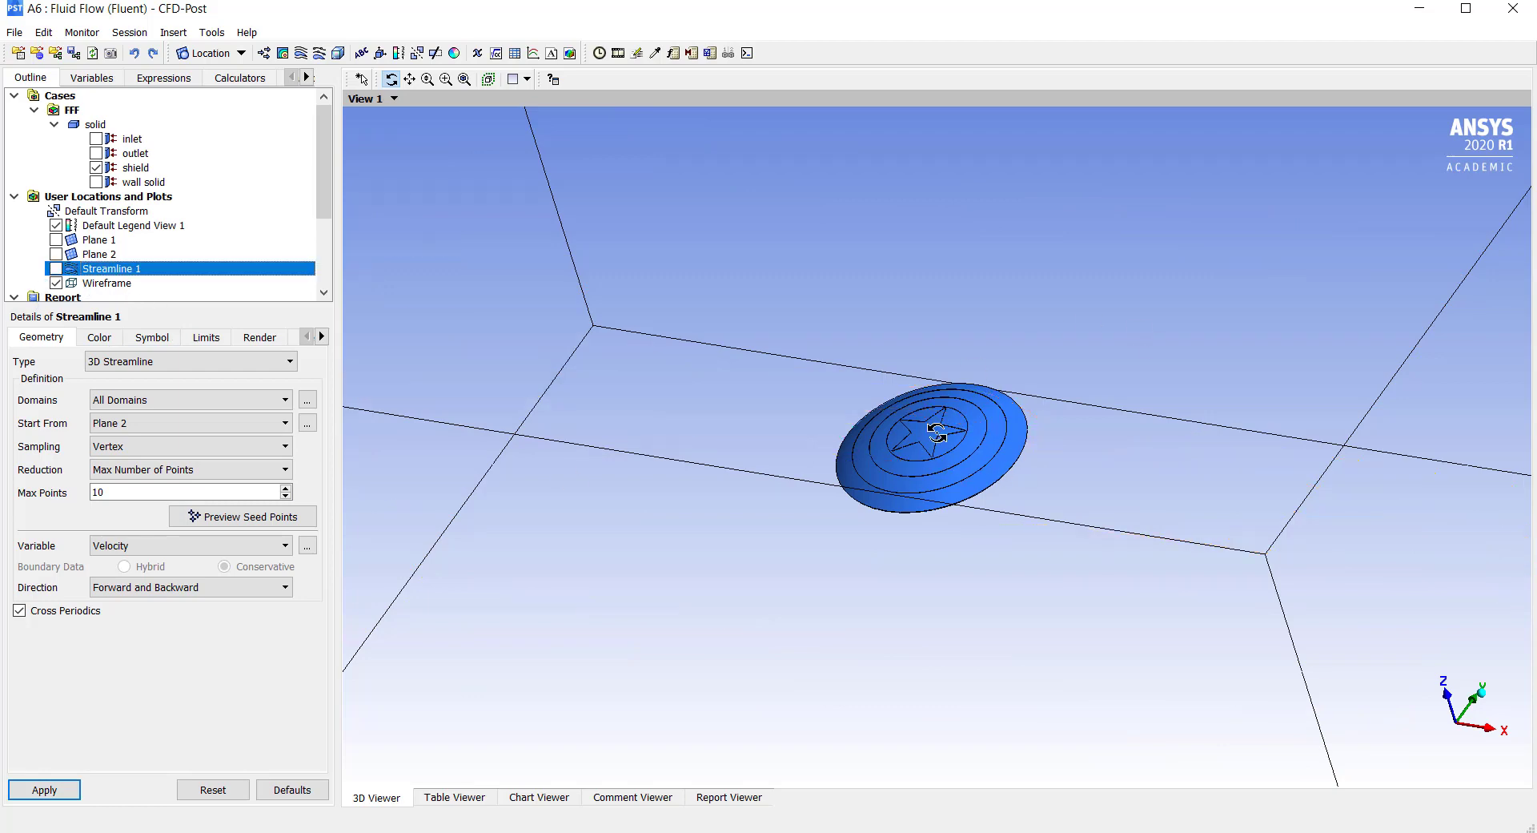
pyautogui.moveTo(937, 432); pyautogui.dragTo(892, 367)
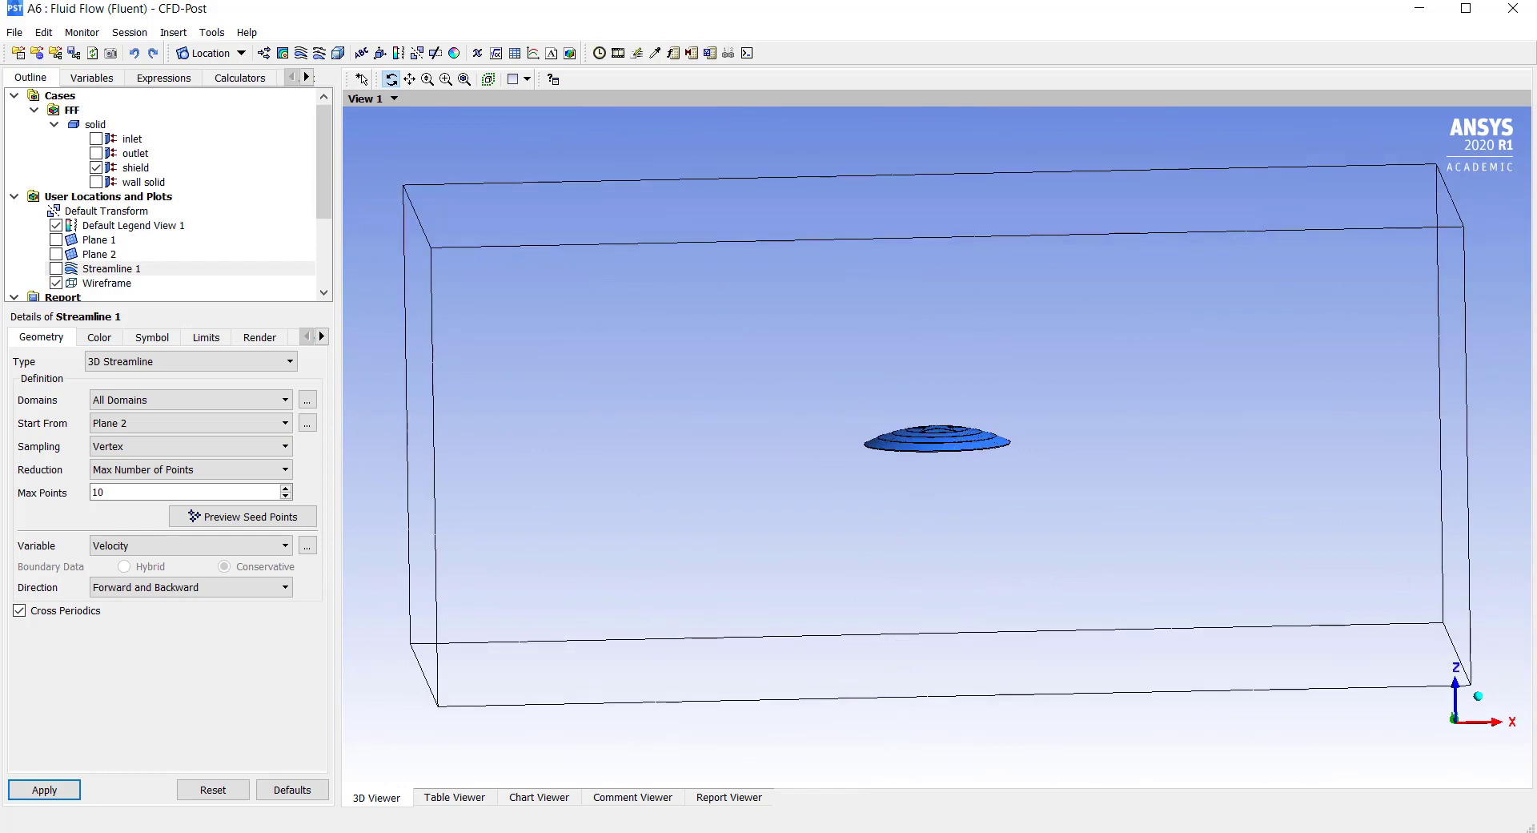
# Close CFD-Post, quit Fluent and open the Parameters cell of the Fluid Flow (Fluent) system in Workbench.
pyautogui.click(1522, 14)
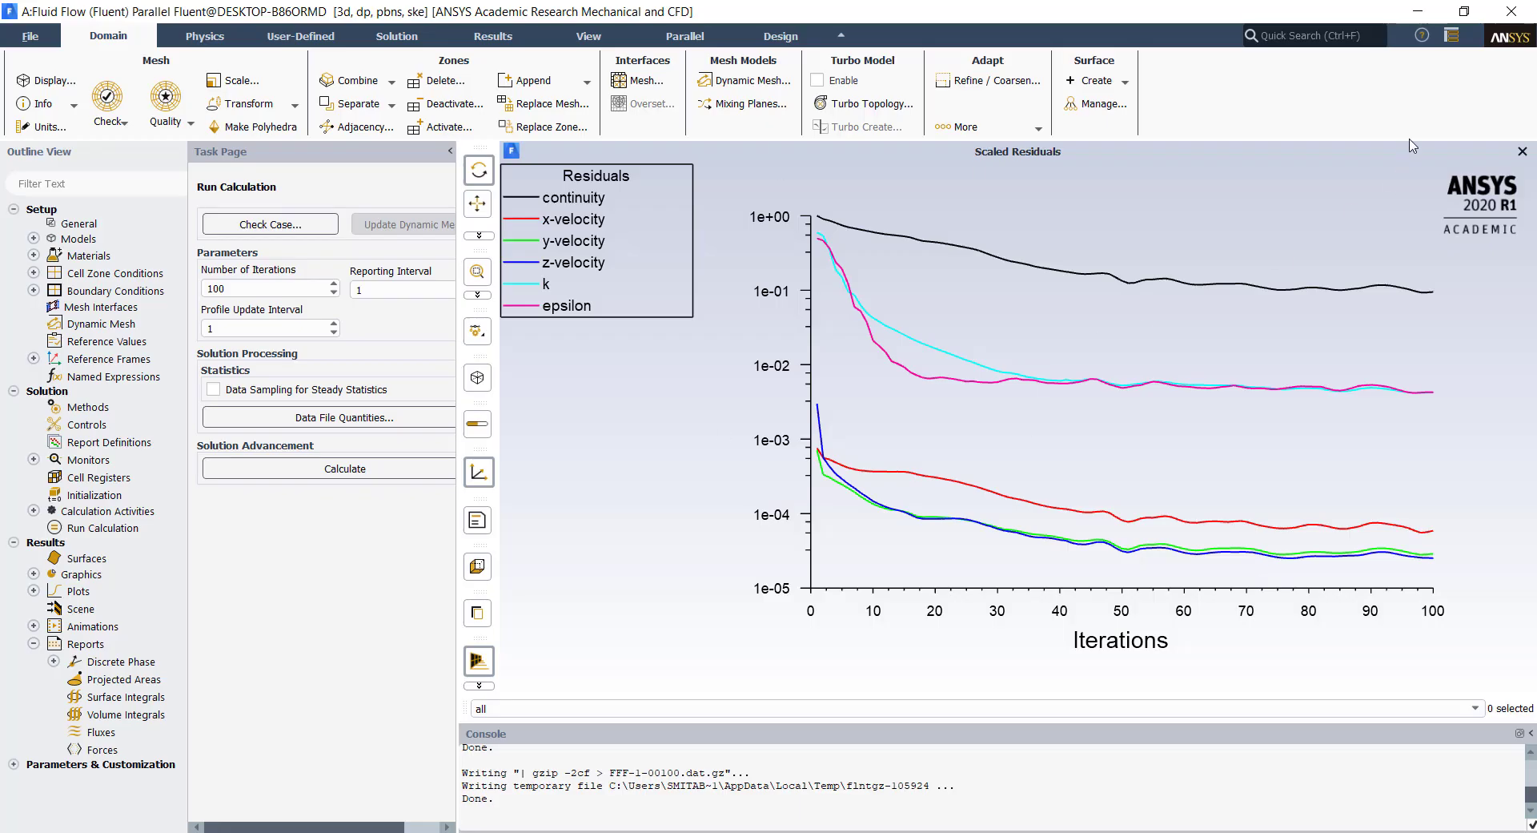
pyautogui.click(1515, 18)
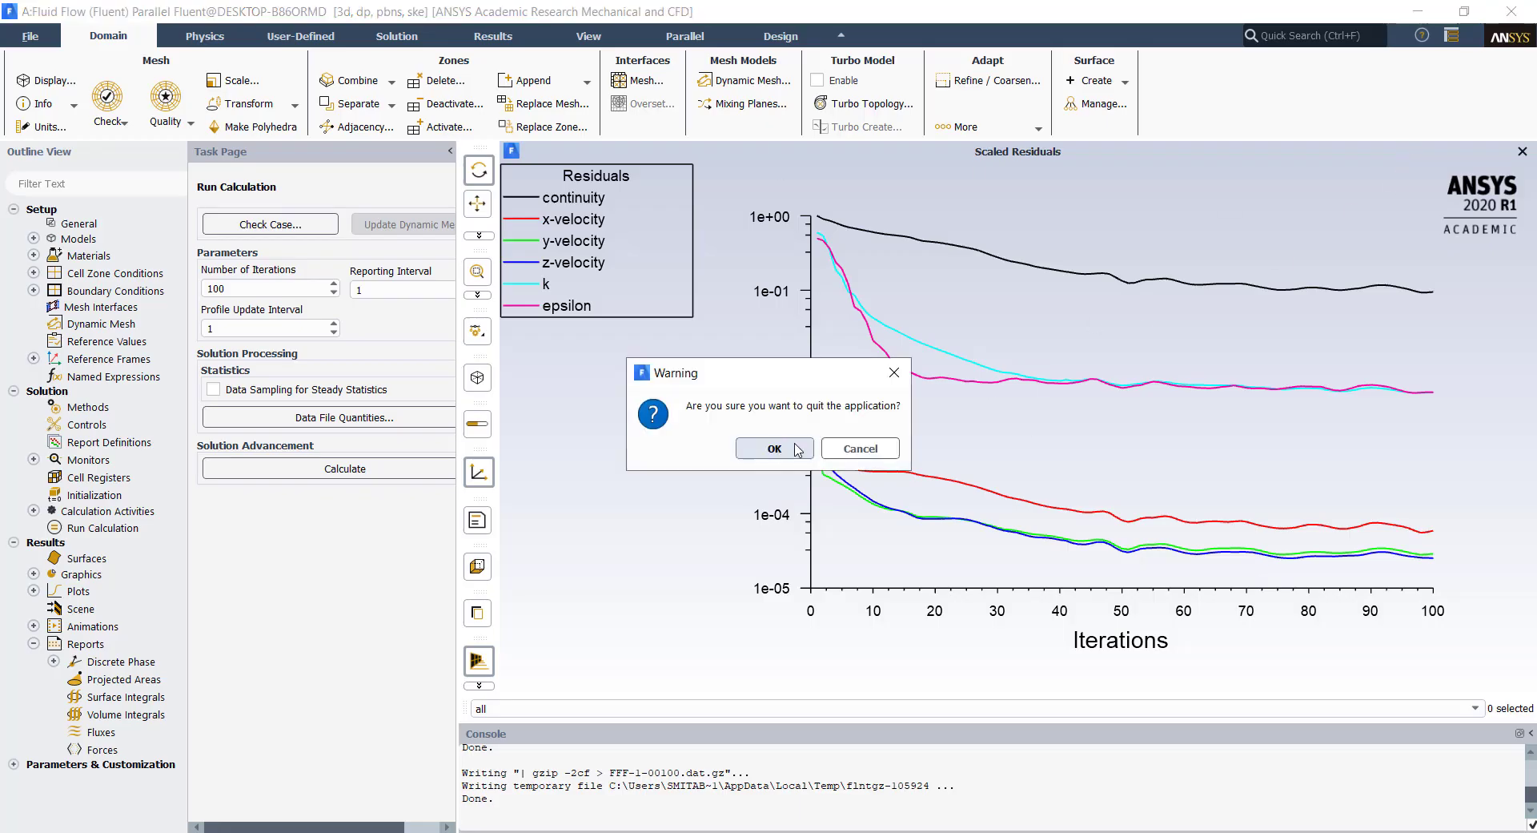
pyautogui.click(765, 449)
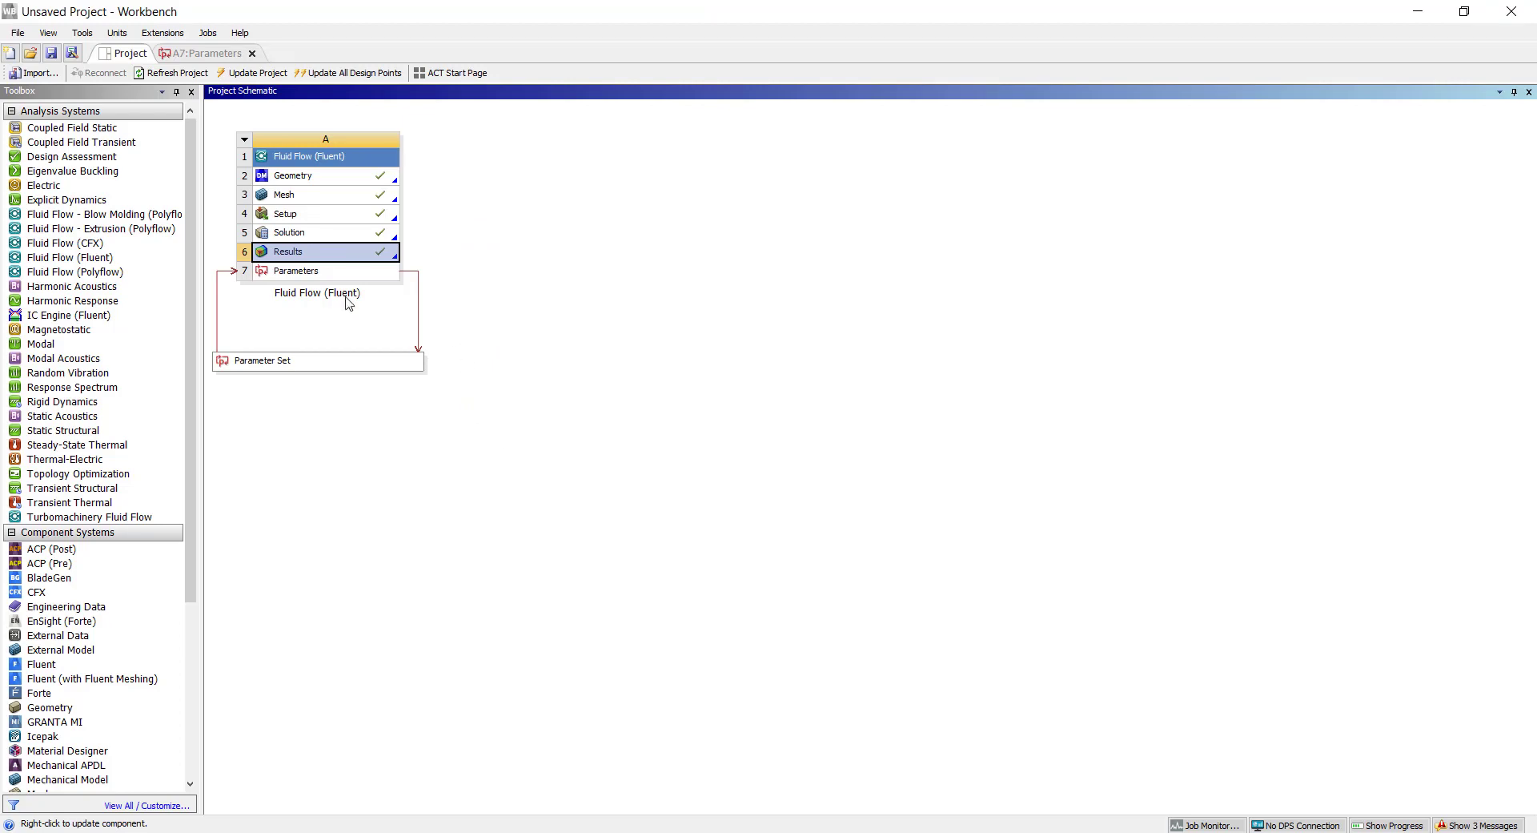
pyautogui.doubleClick(307, 275)
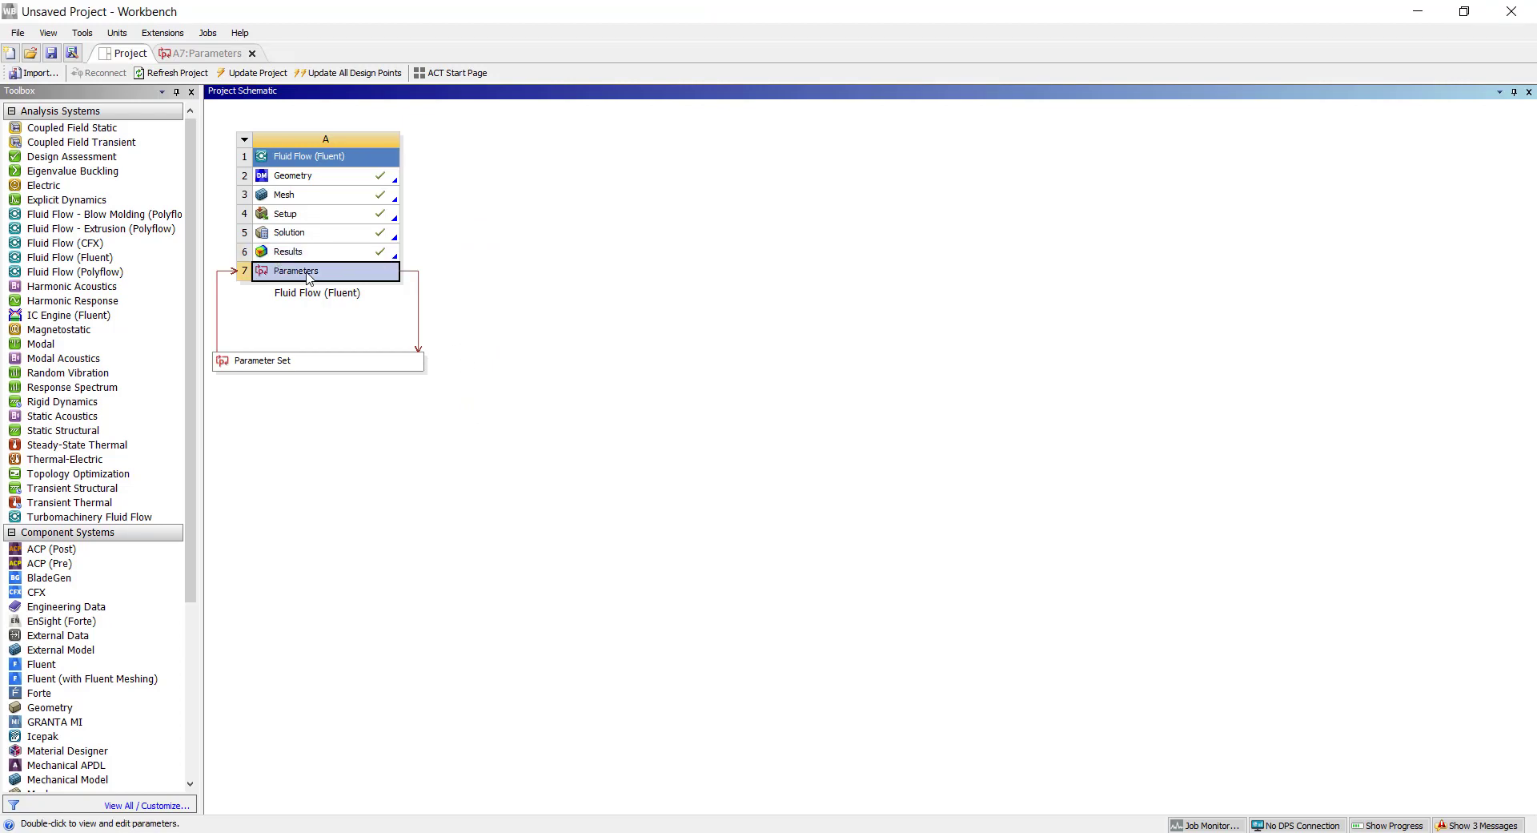
# Review the angle of attack, drag force and lift force of the current design point DP 0.
pyautogui.click(948, 166)
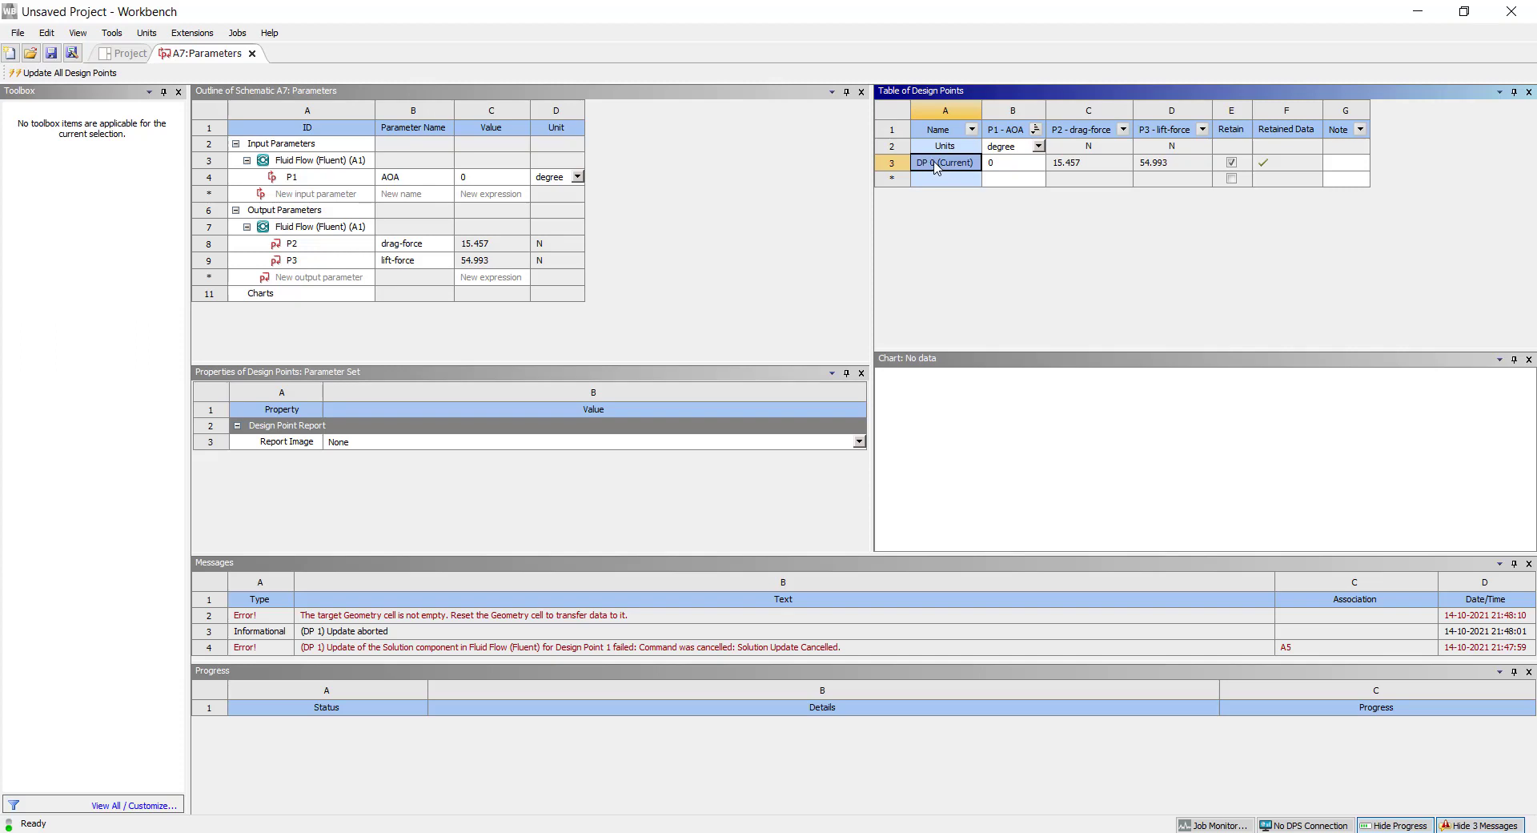
pyautogui.click(1007, 165)
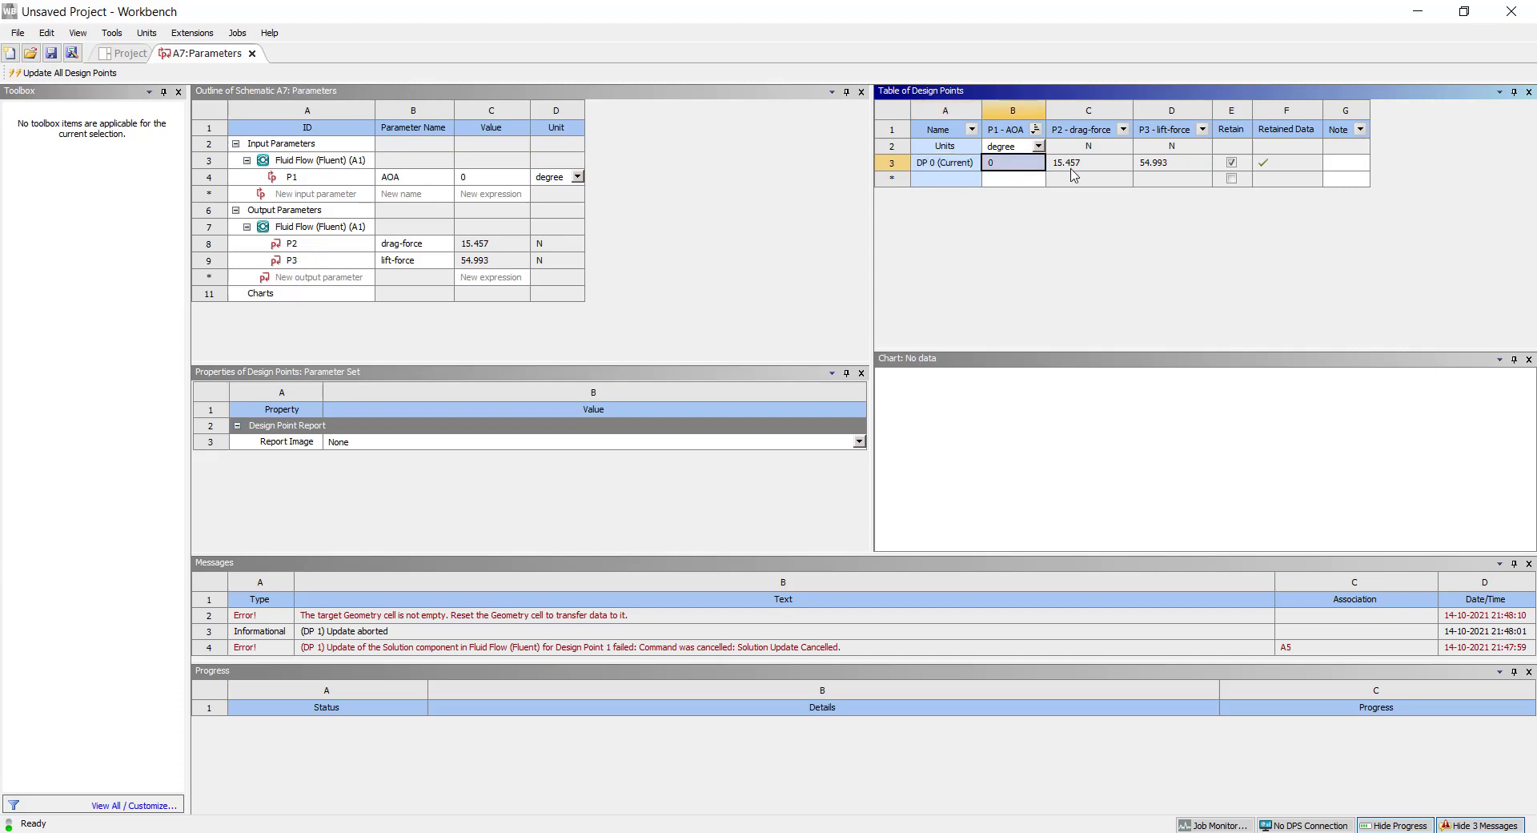
pyautogui.click(1080, 168)
pyautogui.click(1154, 166)
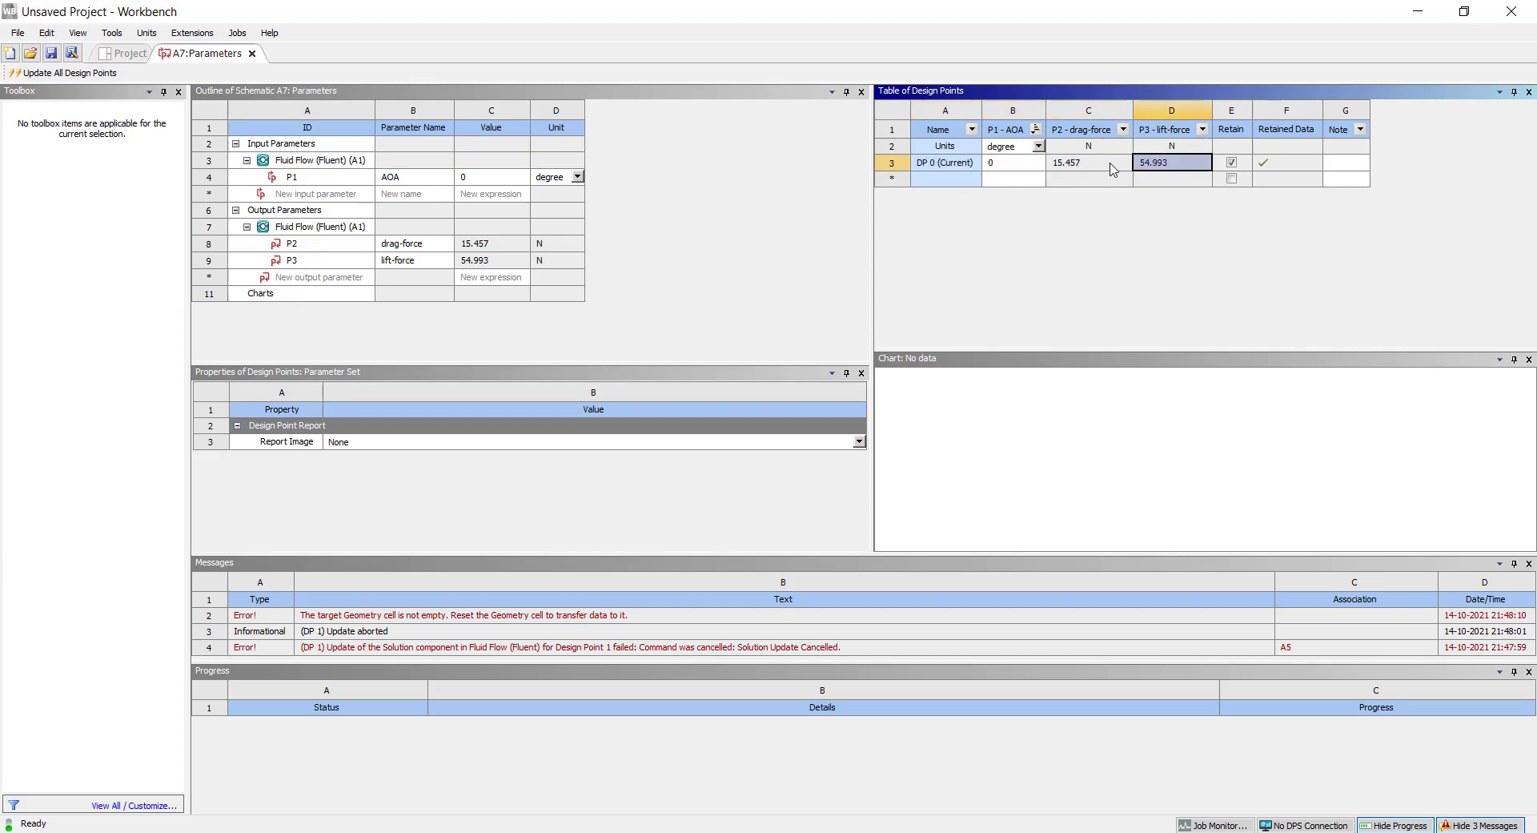
pyautogui.click(1102, 169)
pyautogui.click(1155, 165)
# Duplicate design point DP 0, and duplicate the resulting copy to get two additional design points.
pyautogui.click(947, 165)
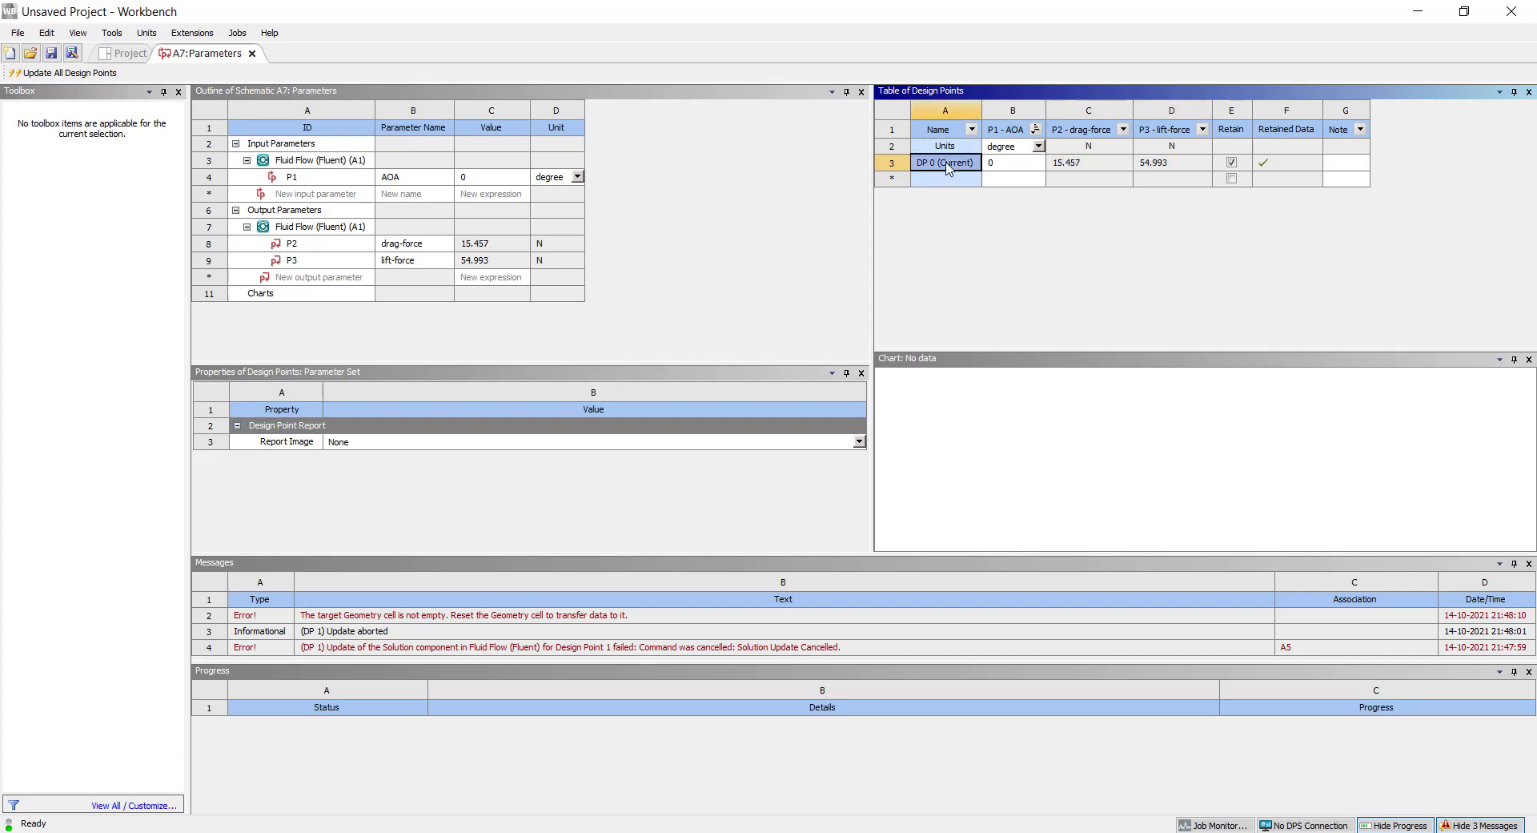
pyautogui.rightClick(938, 166)
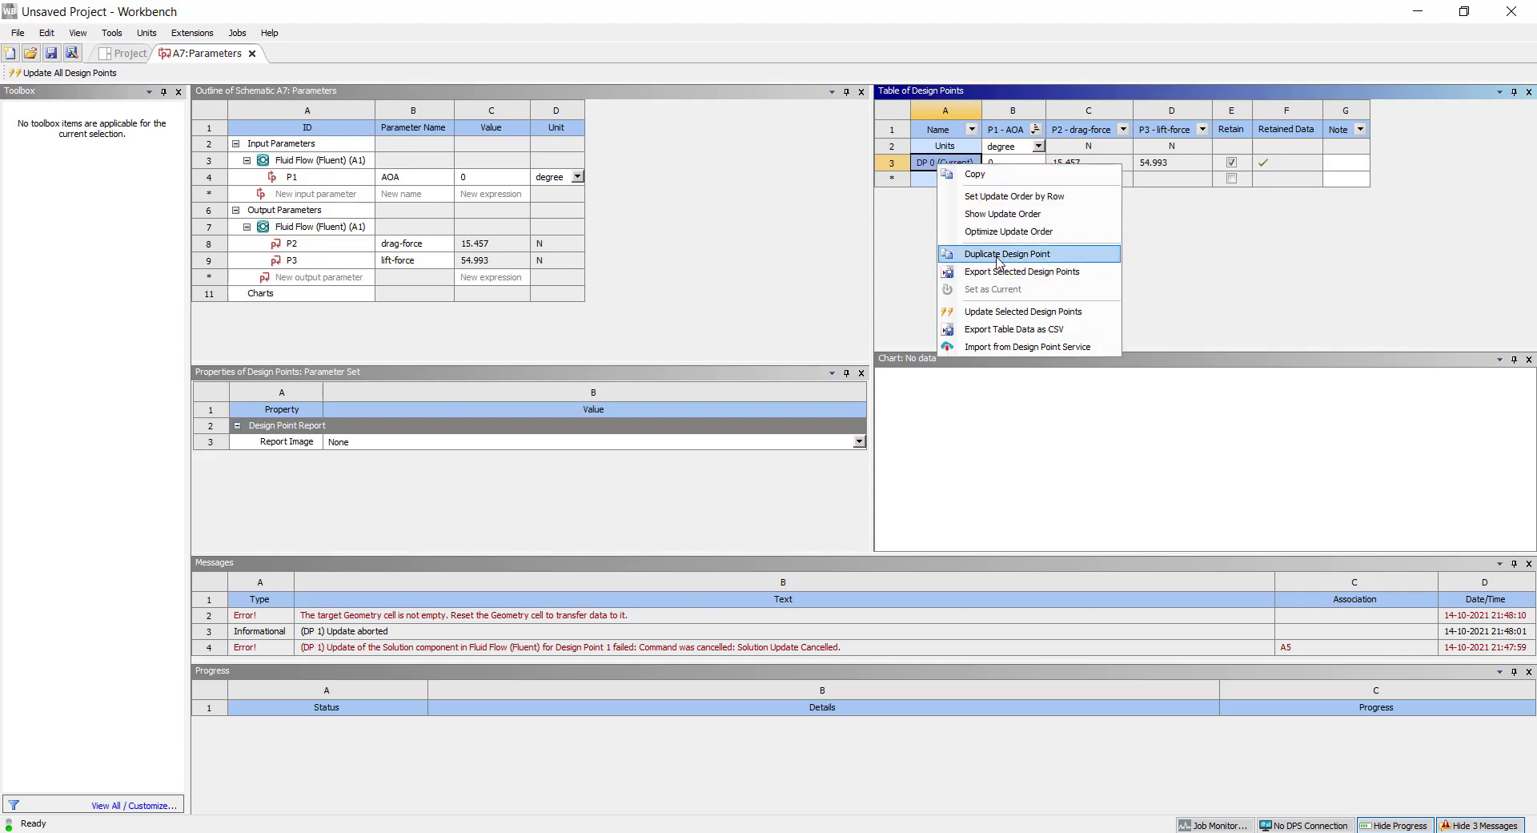
pyautogui.click(1037, 256)
pyautogui.click(958, 186)
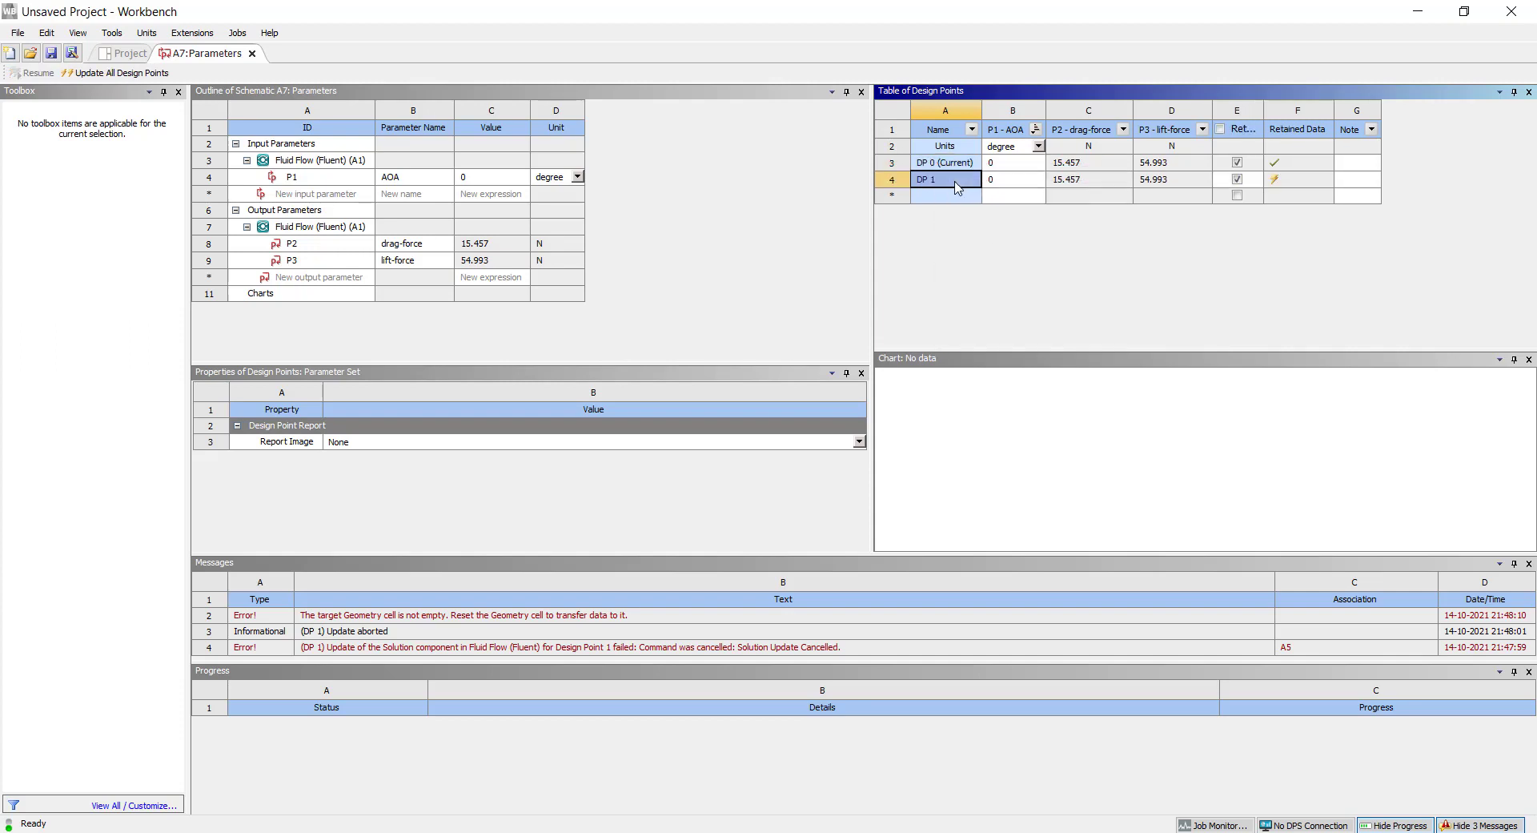
pyautogui.rightClick(949, 188)
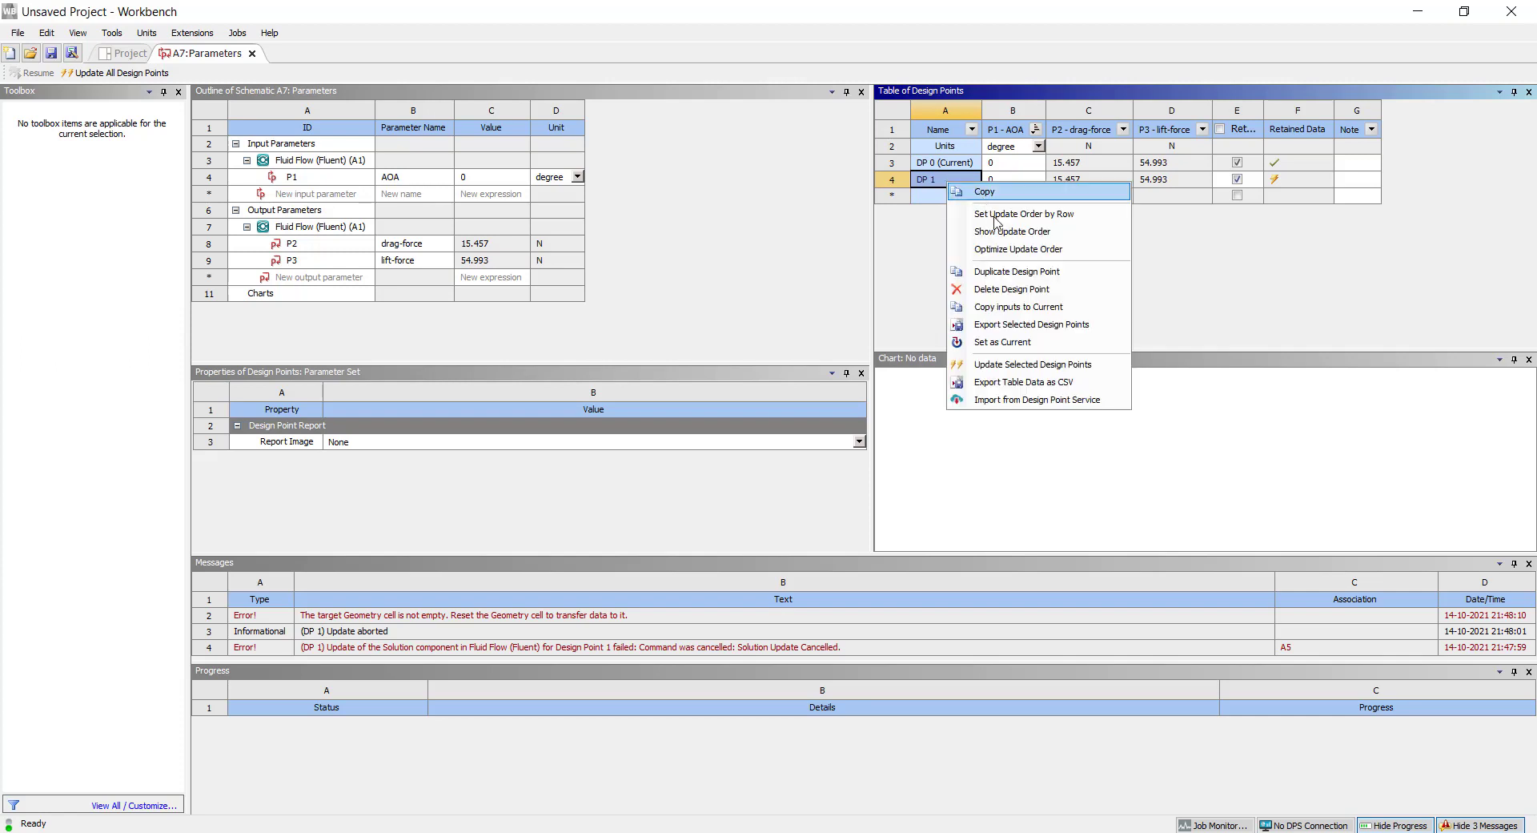
pyautogui.click(1006, 272)
# Set the angle of attack (AOA) to -10 degrees for DP 1 and 10 degrees for DP 2.
pyautogui.click(1005, 185)
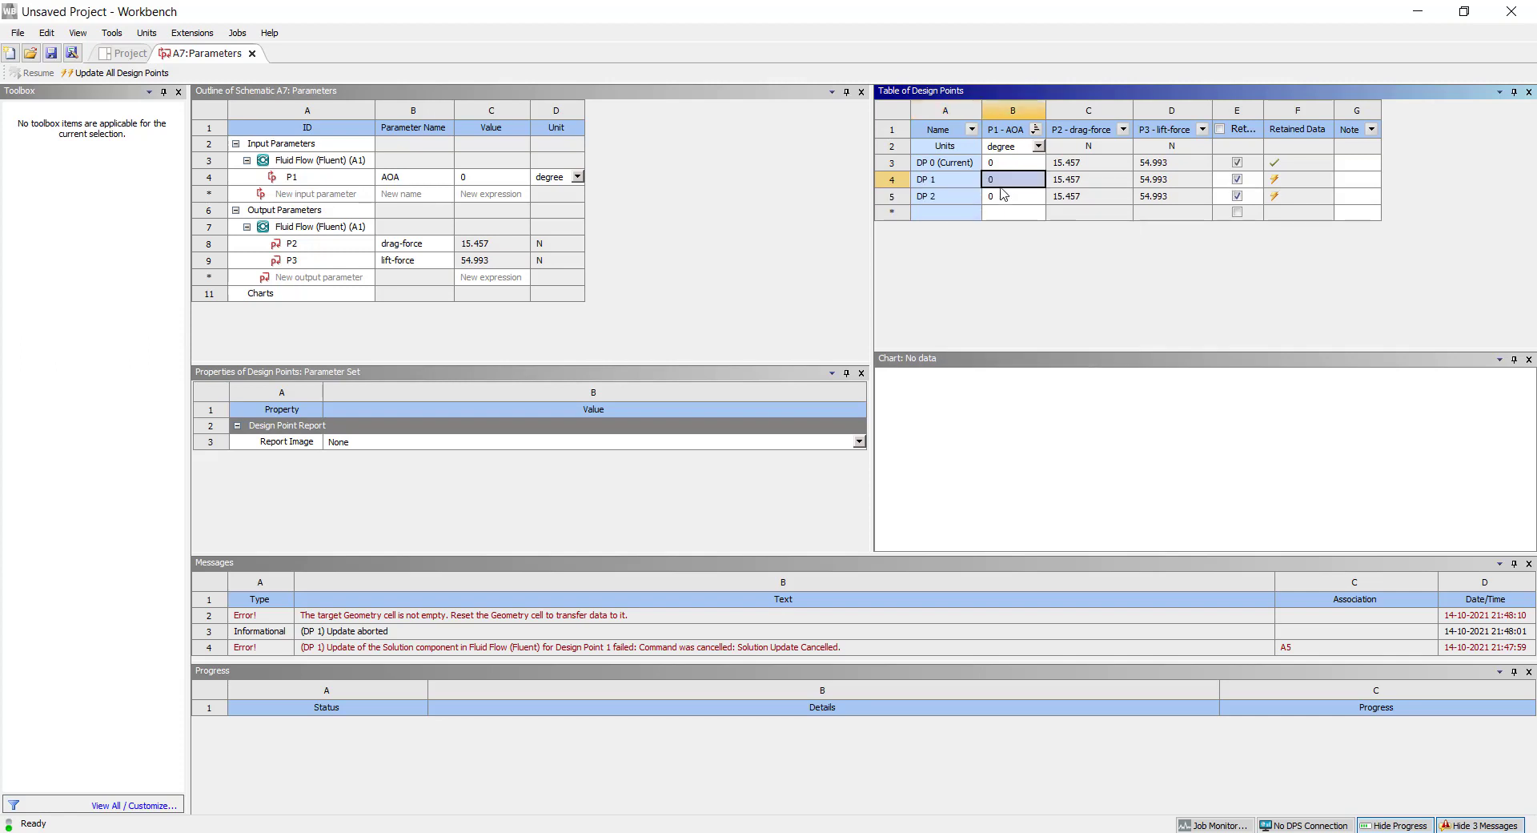
pyautogui.write('-')
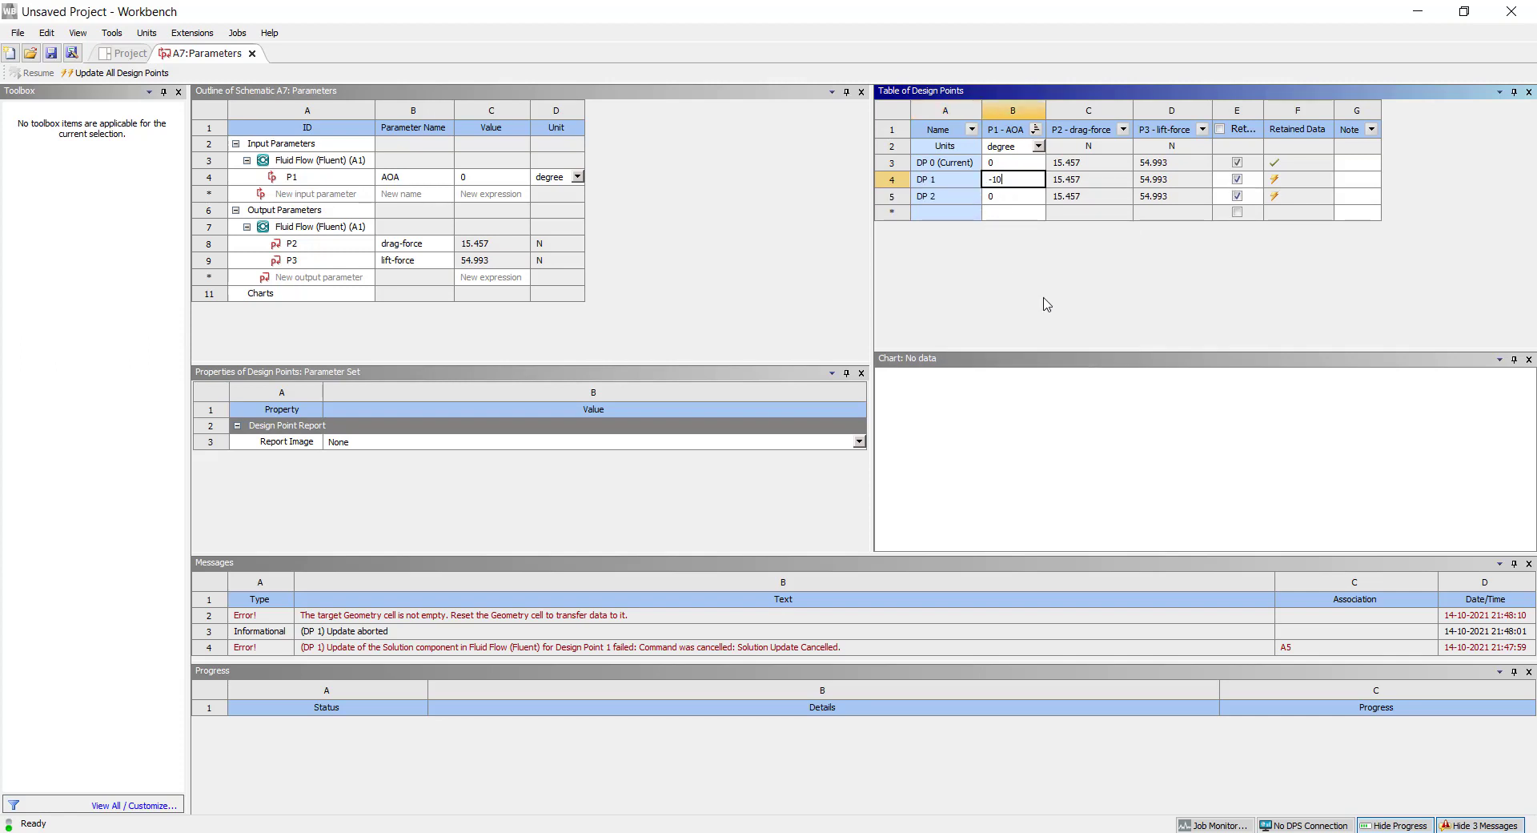
pyautogui.write('10')
pyautogui.press('Return')
pyautogui.write('10')
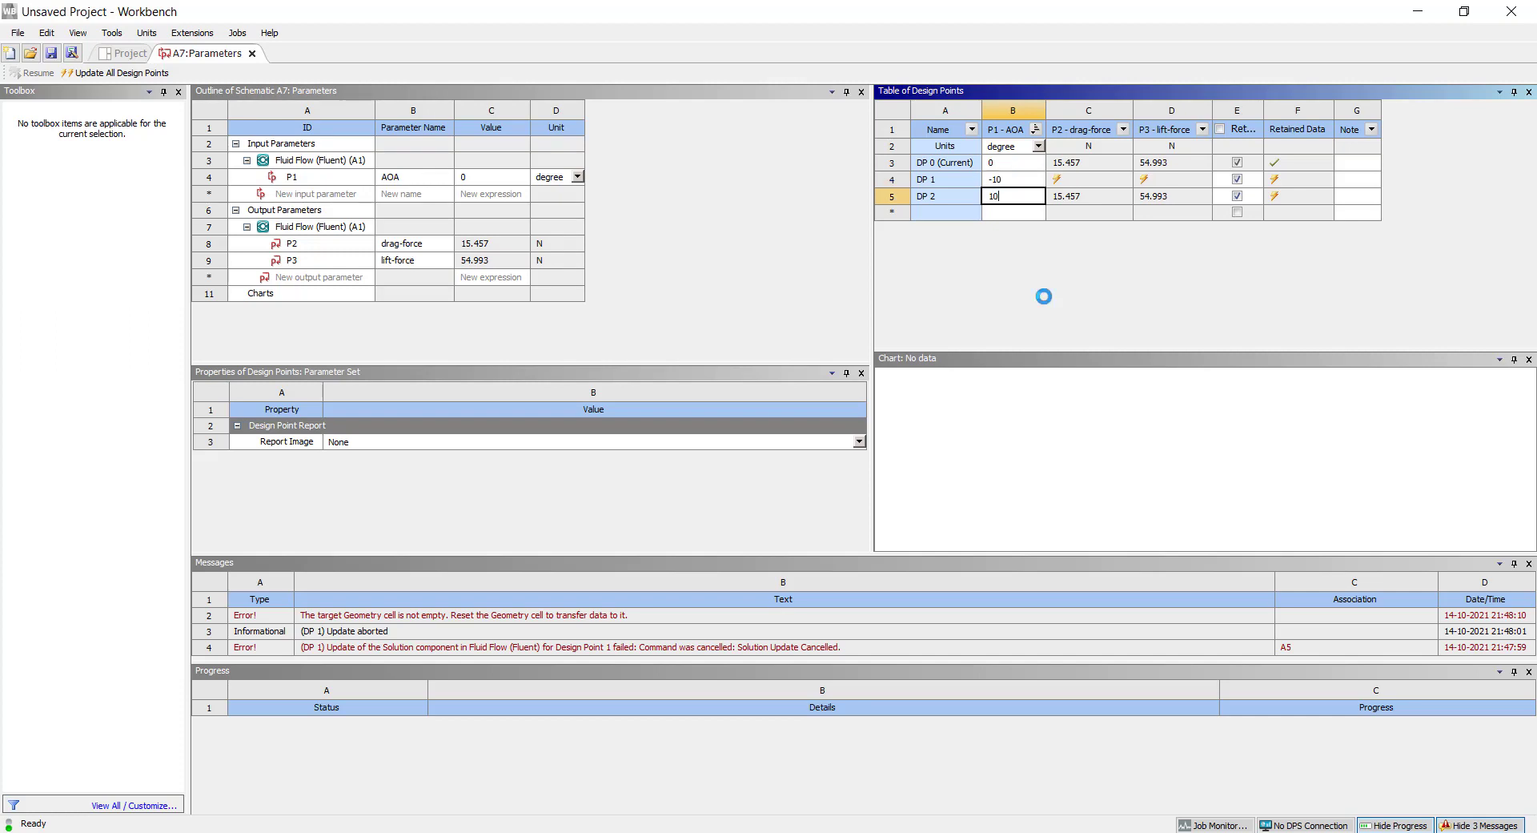
# Confirm the 10 degree angle of attack for DP 2 and check the angles of DP 1 and DP 2.
pyautogui.press('Return')
pyautogui.click(1028, 202)
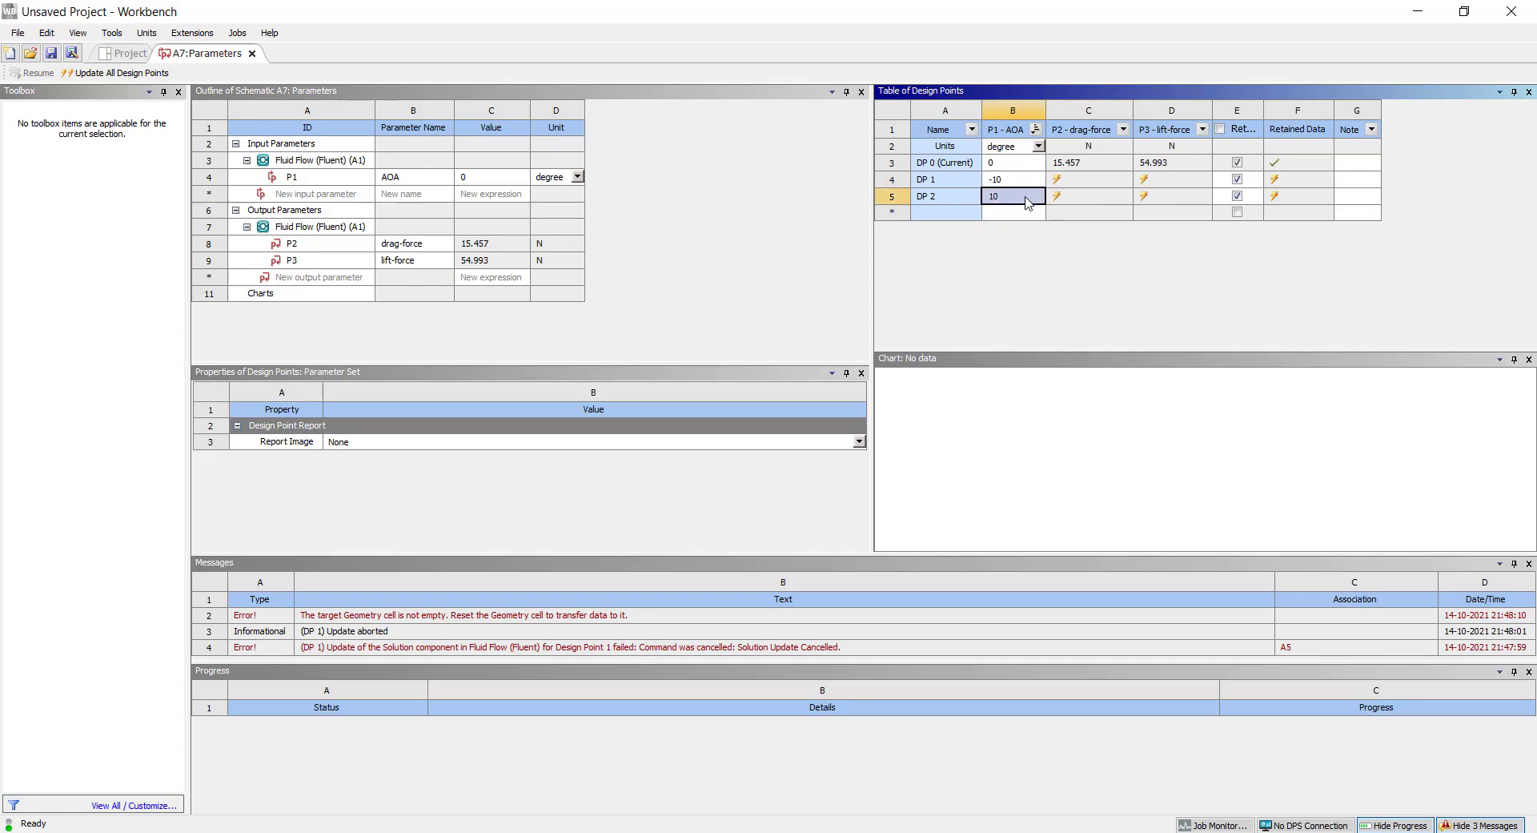
pyautogui.click(1028, 185)
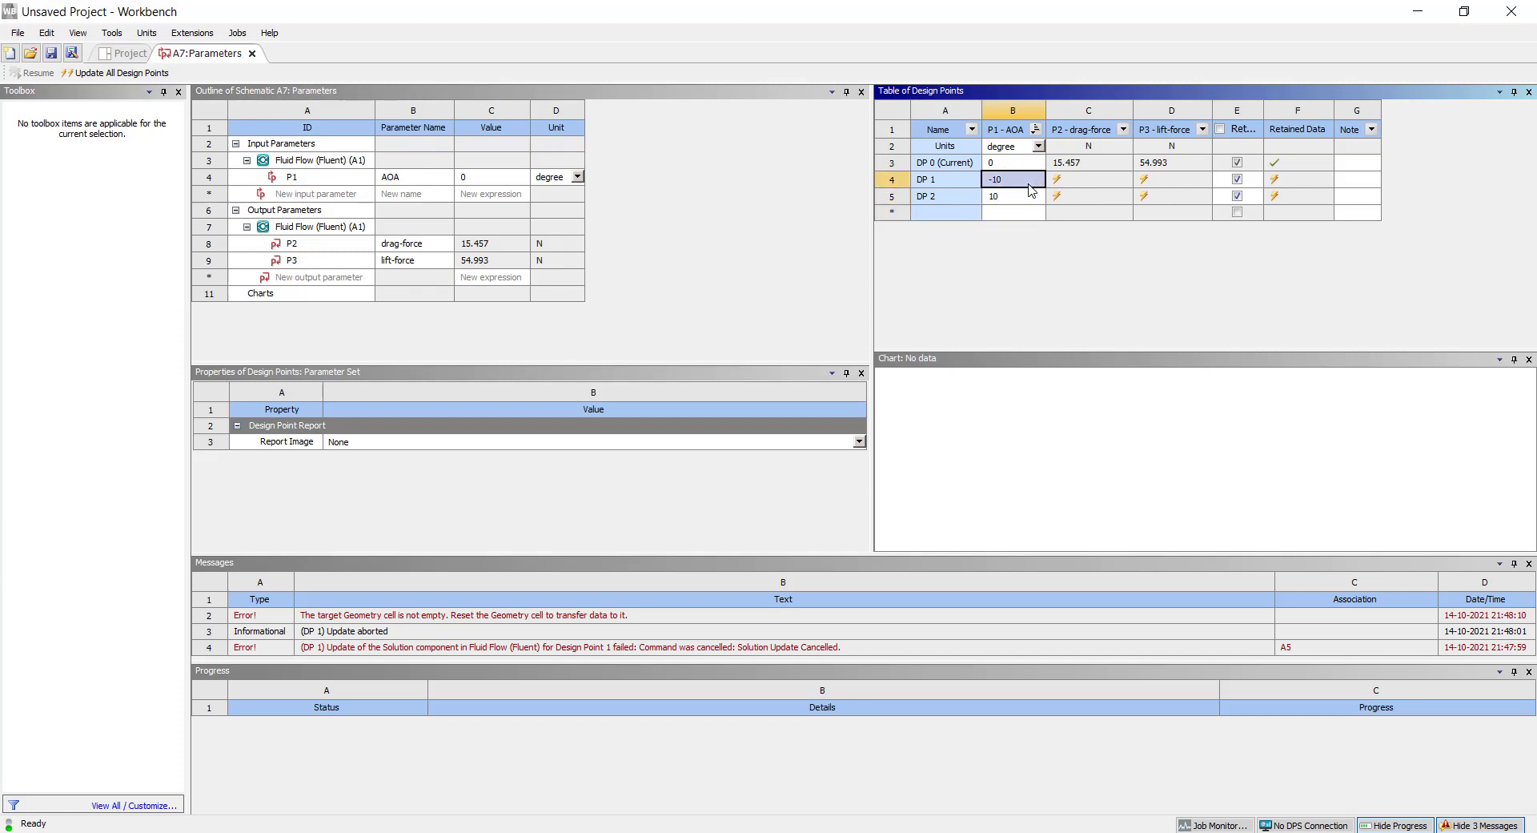
pyautogui.click(1000, 204)
pyautogui.click(1012, 183)
pyautogui.click(1000, 204)
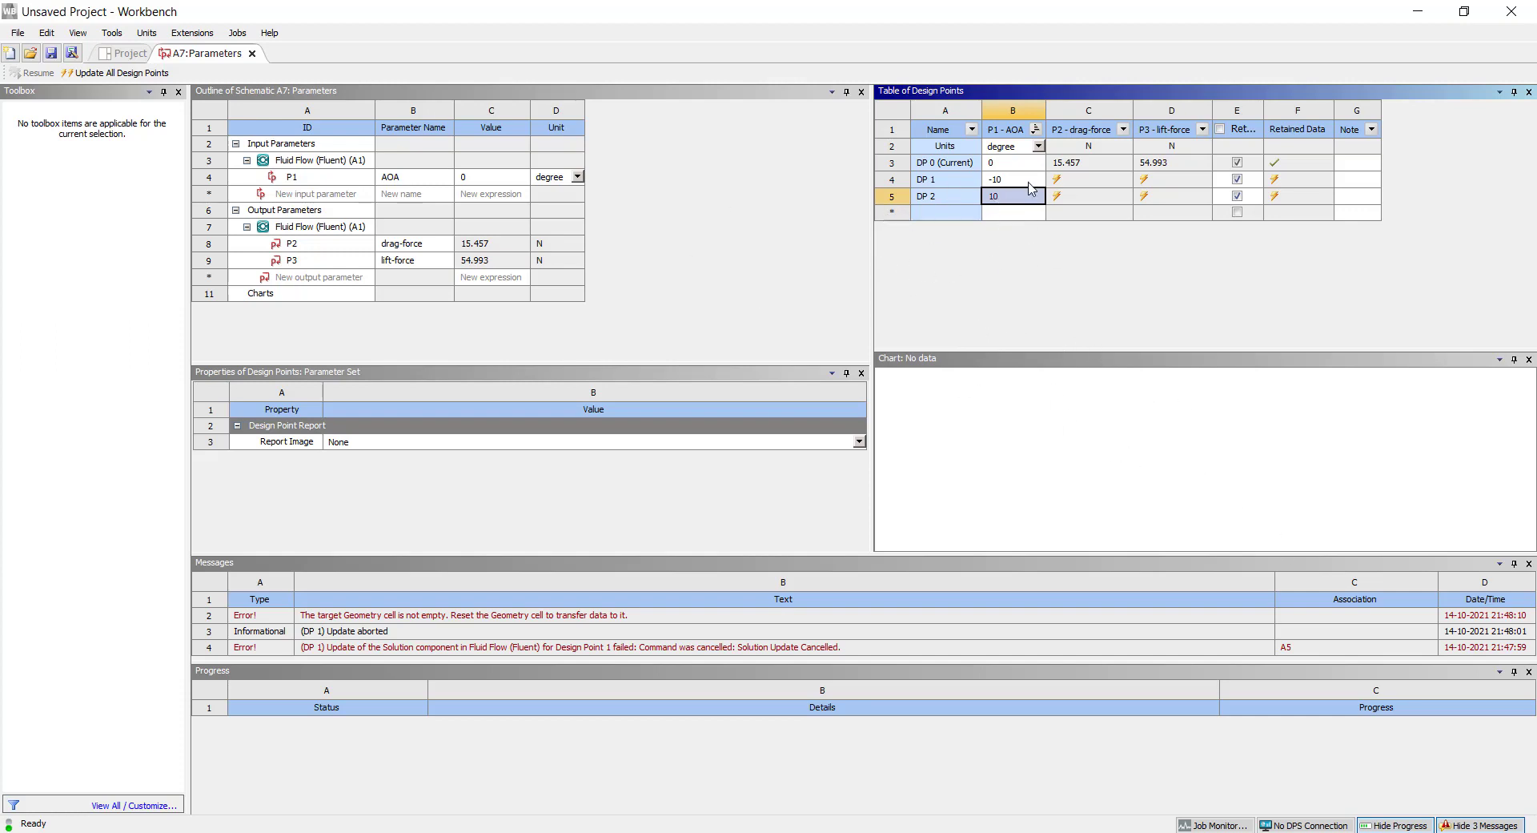
# Review the drag-force and lift-force cells of DP 1 and DP 2, and hide the messages list.
pyautogui.click(1073, 186)
pyautogui.click(1183, 186)
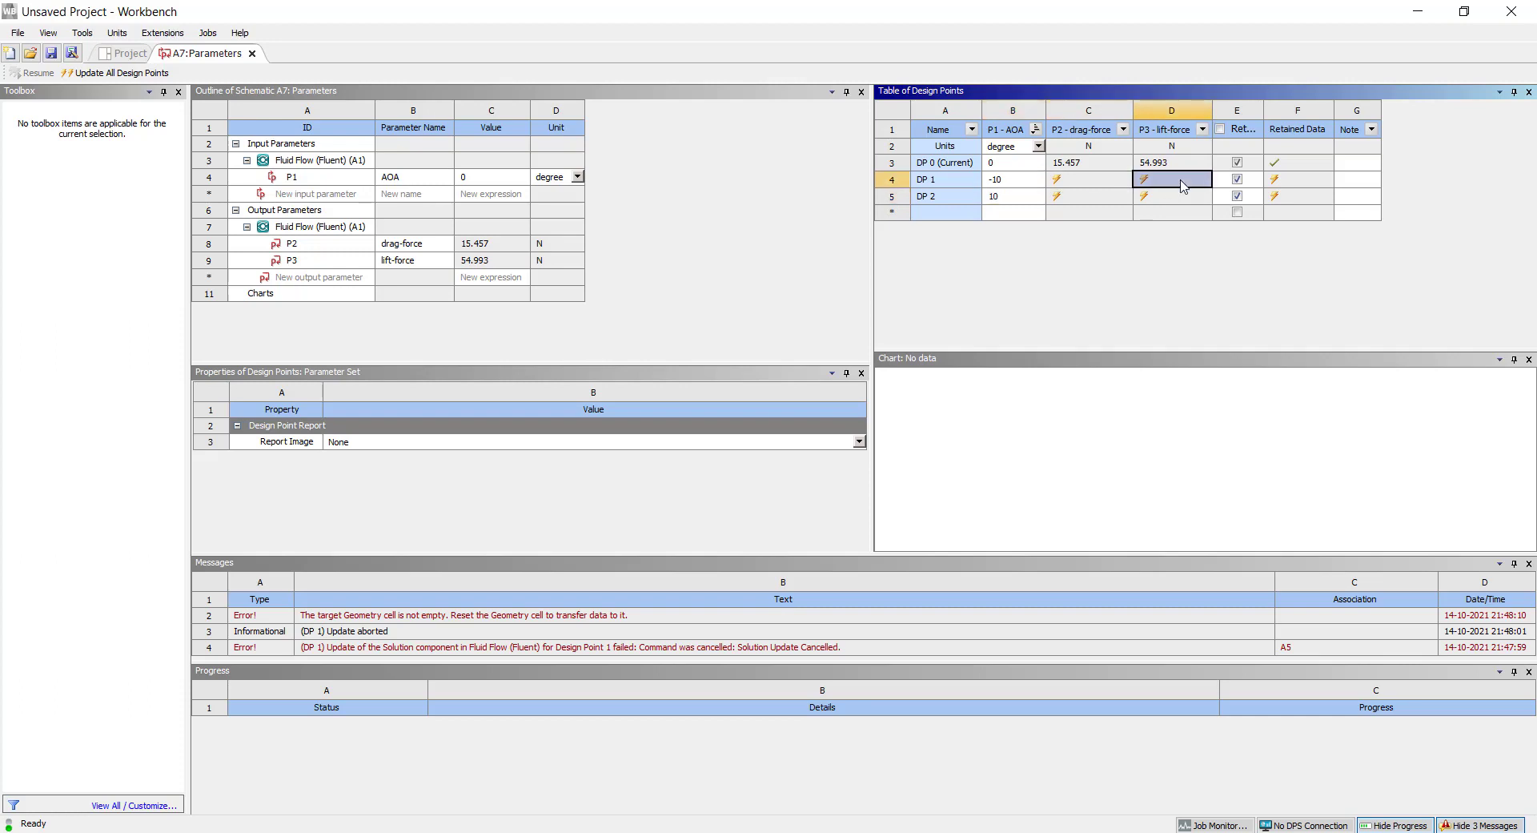
pyautogui.click(1111, 200)
pyautogui.click(1168, 200)
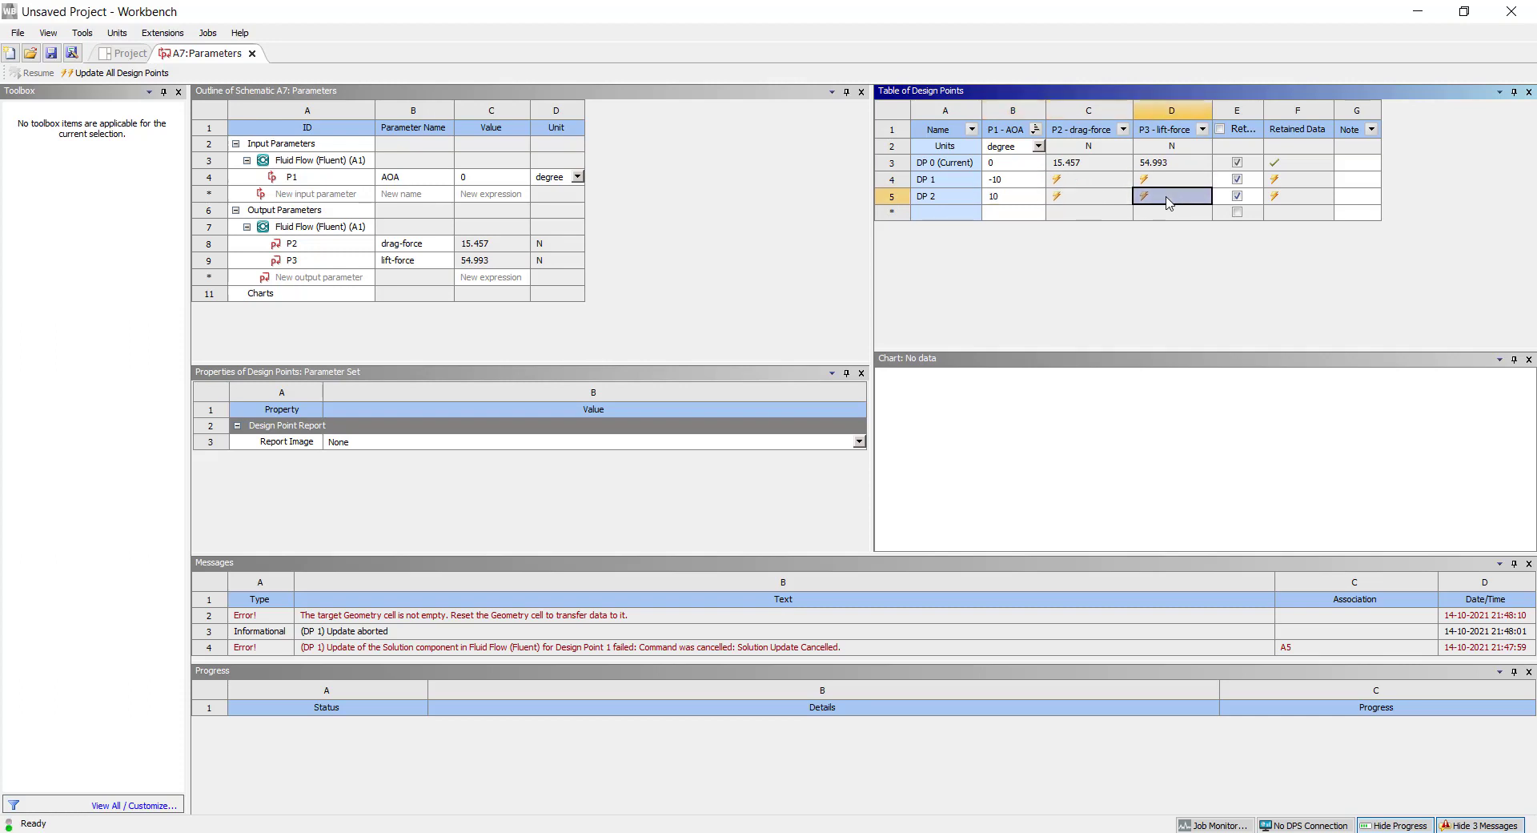
pyautogui.click(1003, 187)
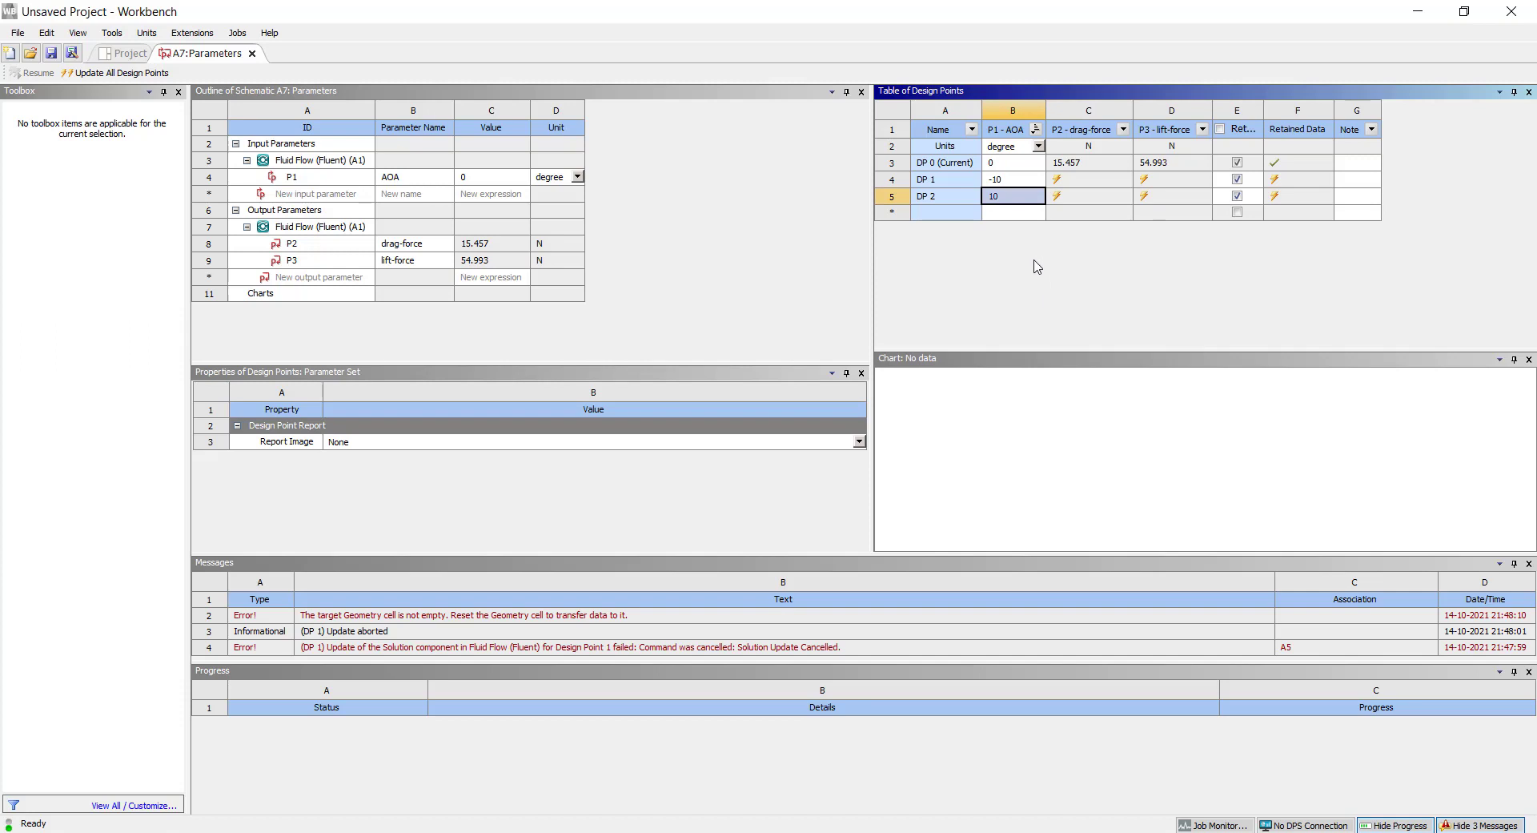
pyautogui.press('Tab')
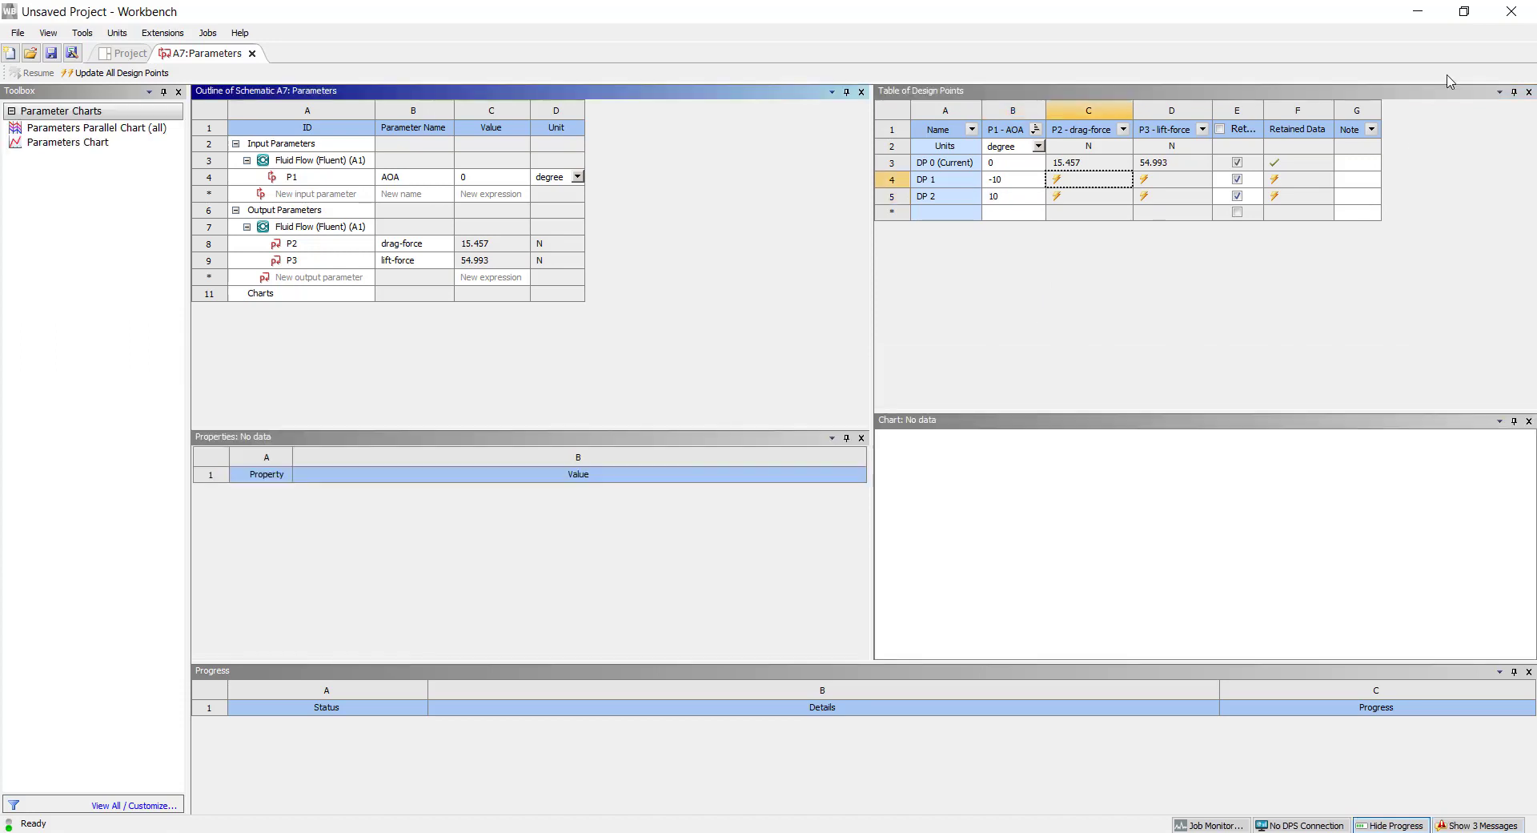
pyautogui.click(1015, 197)
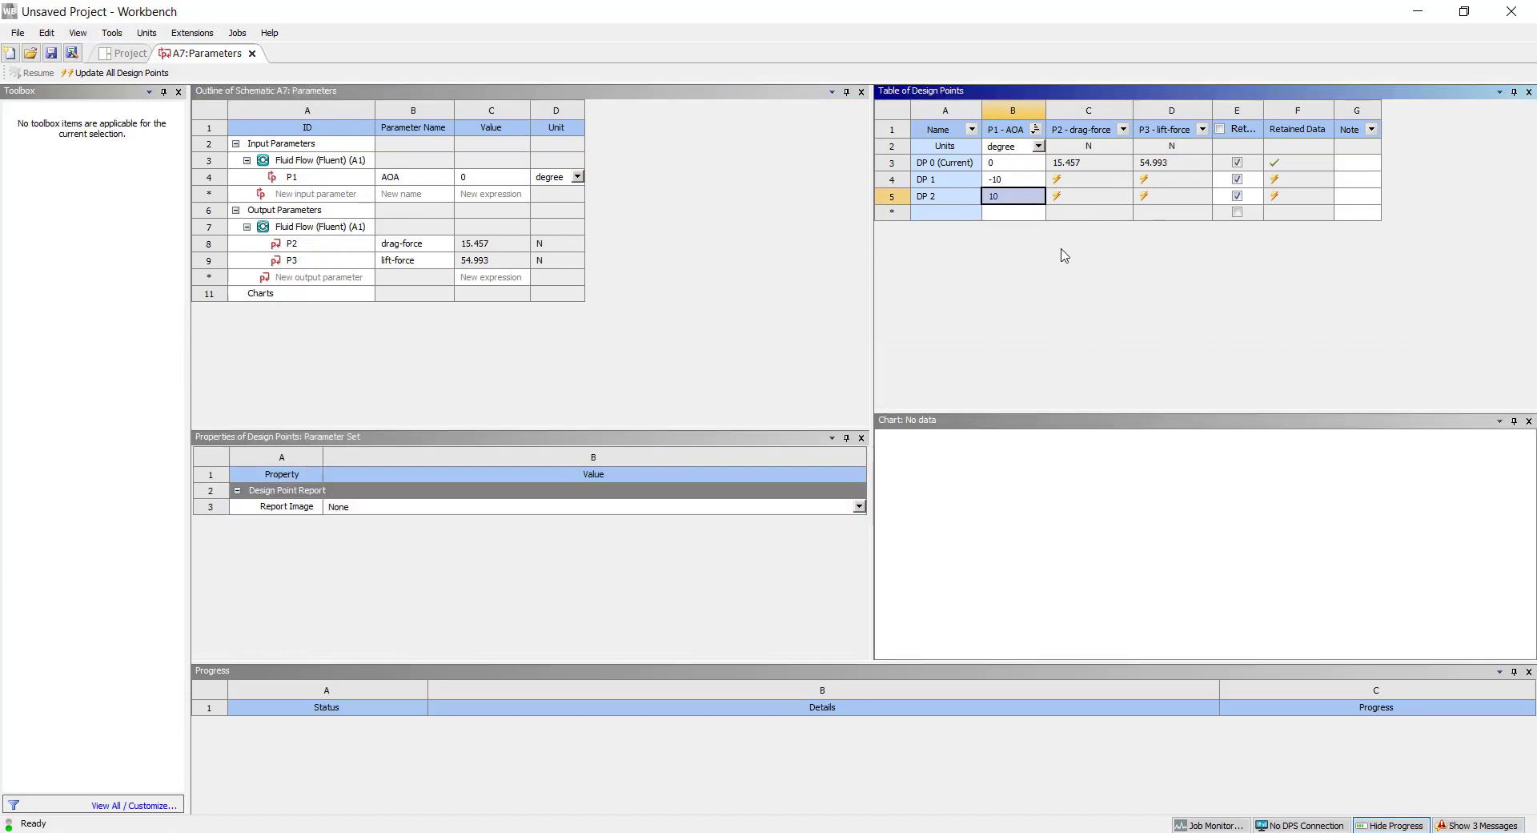
pyautogui.click(1092, 199)
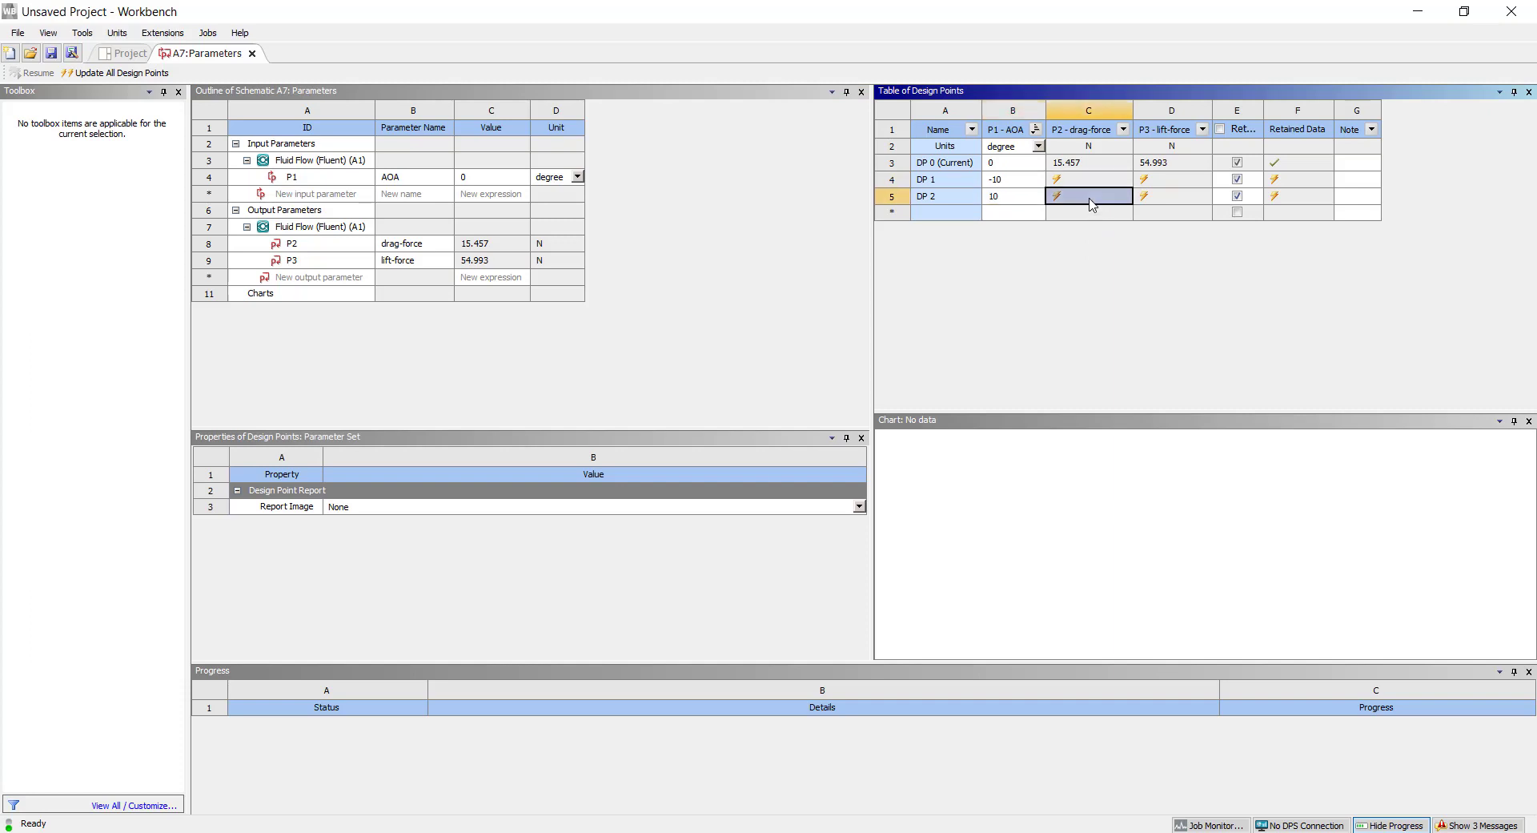
# Update the selected design points DP 1 and DP 2 together, with the update progress displayed.
pyautogui.click(935, 183)
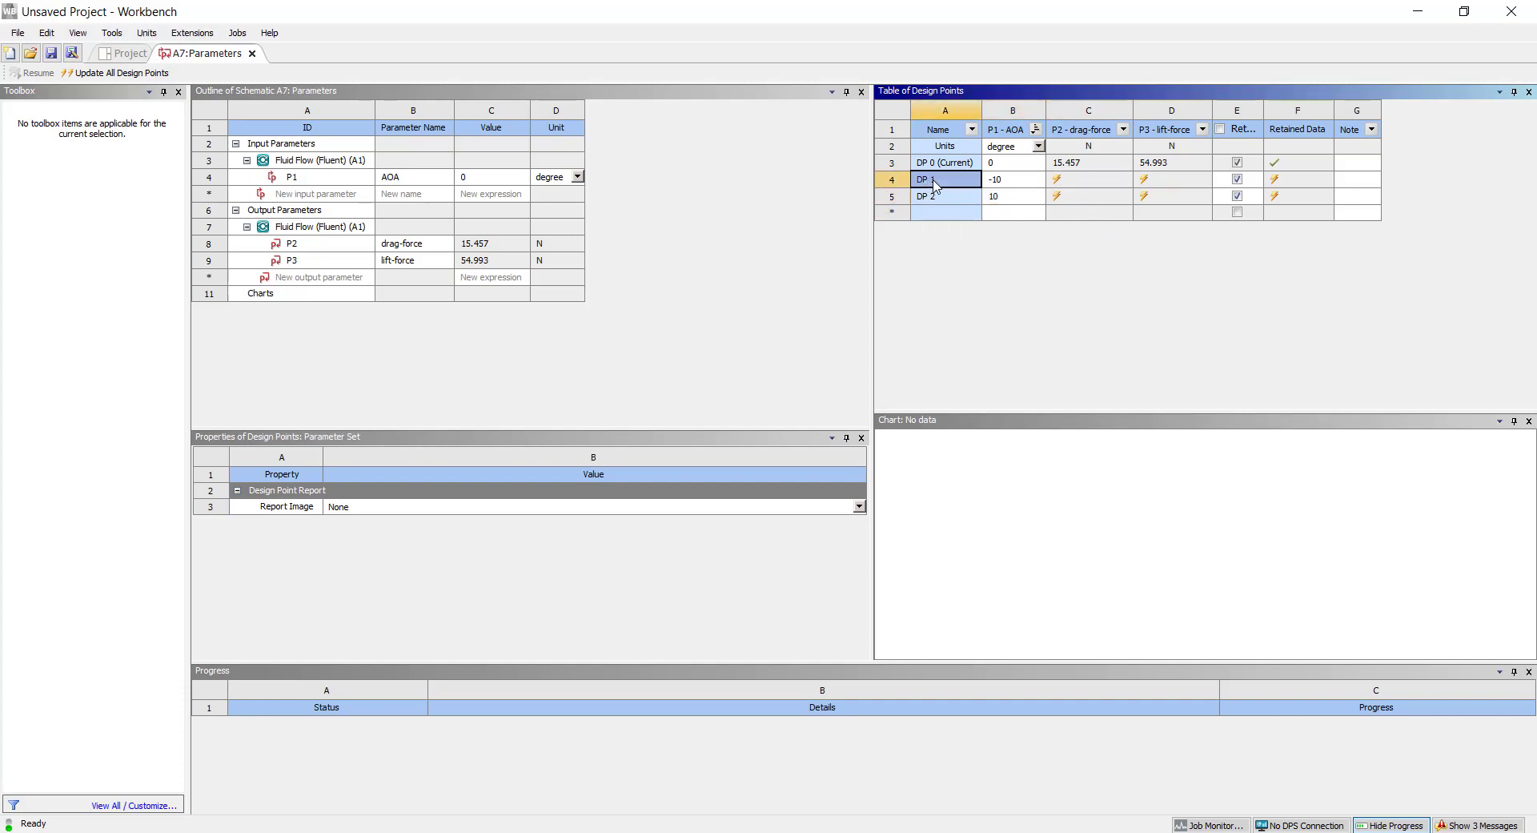
pyautogui.click(934, 200)
pyautogui.click(934, 182)
pyautogui.click(1009, 185)
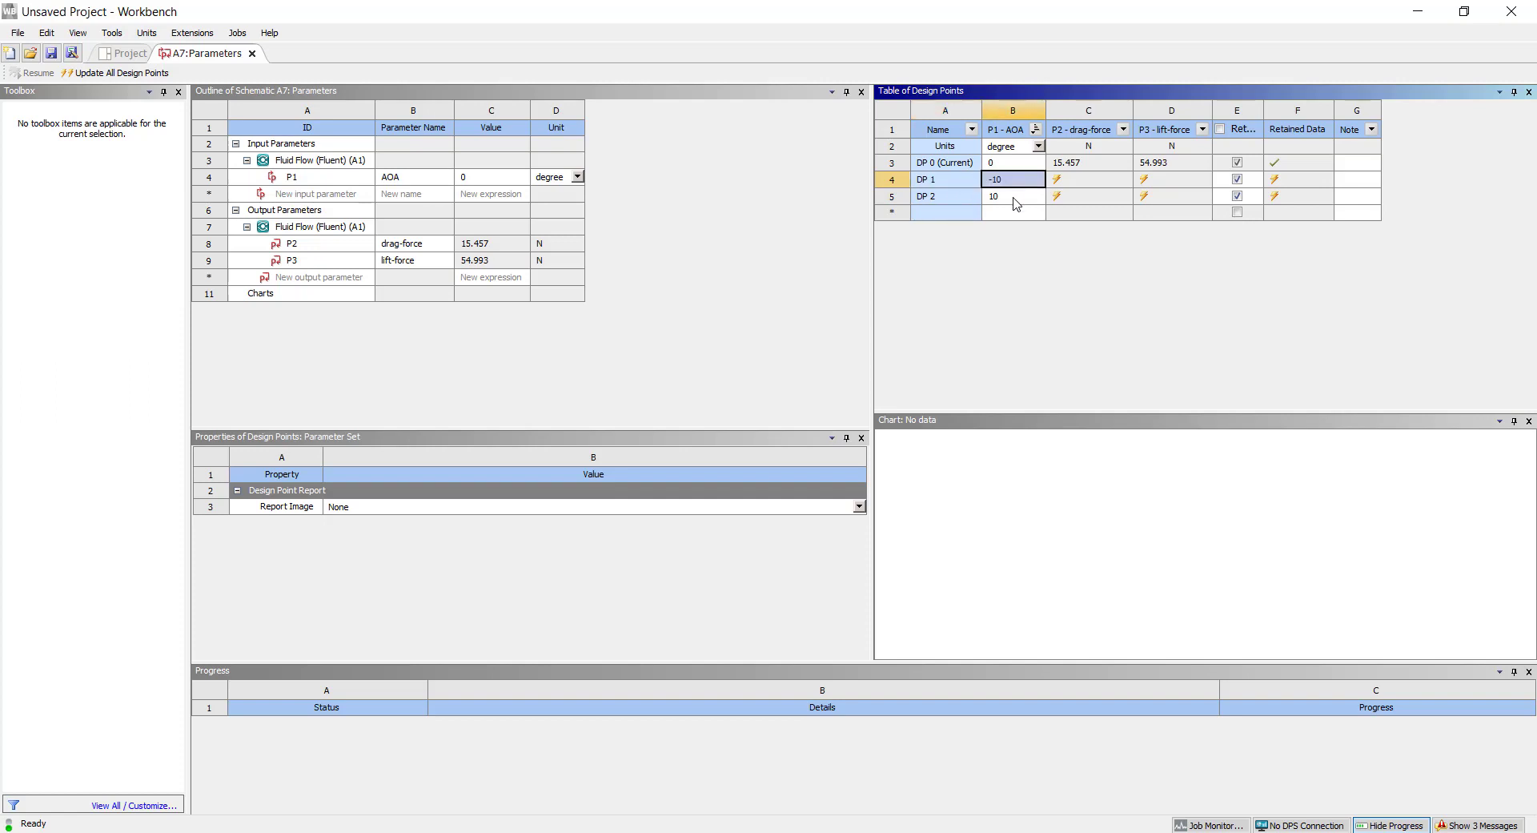
pyautogui.click(1014, 199)
pyautogui.click(949, 183)
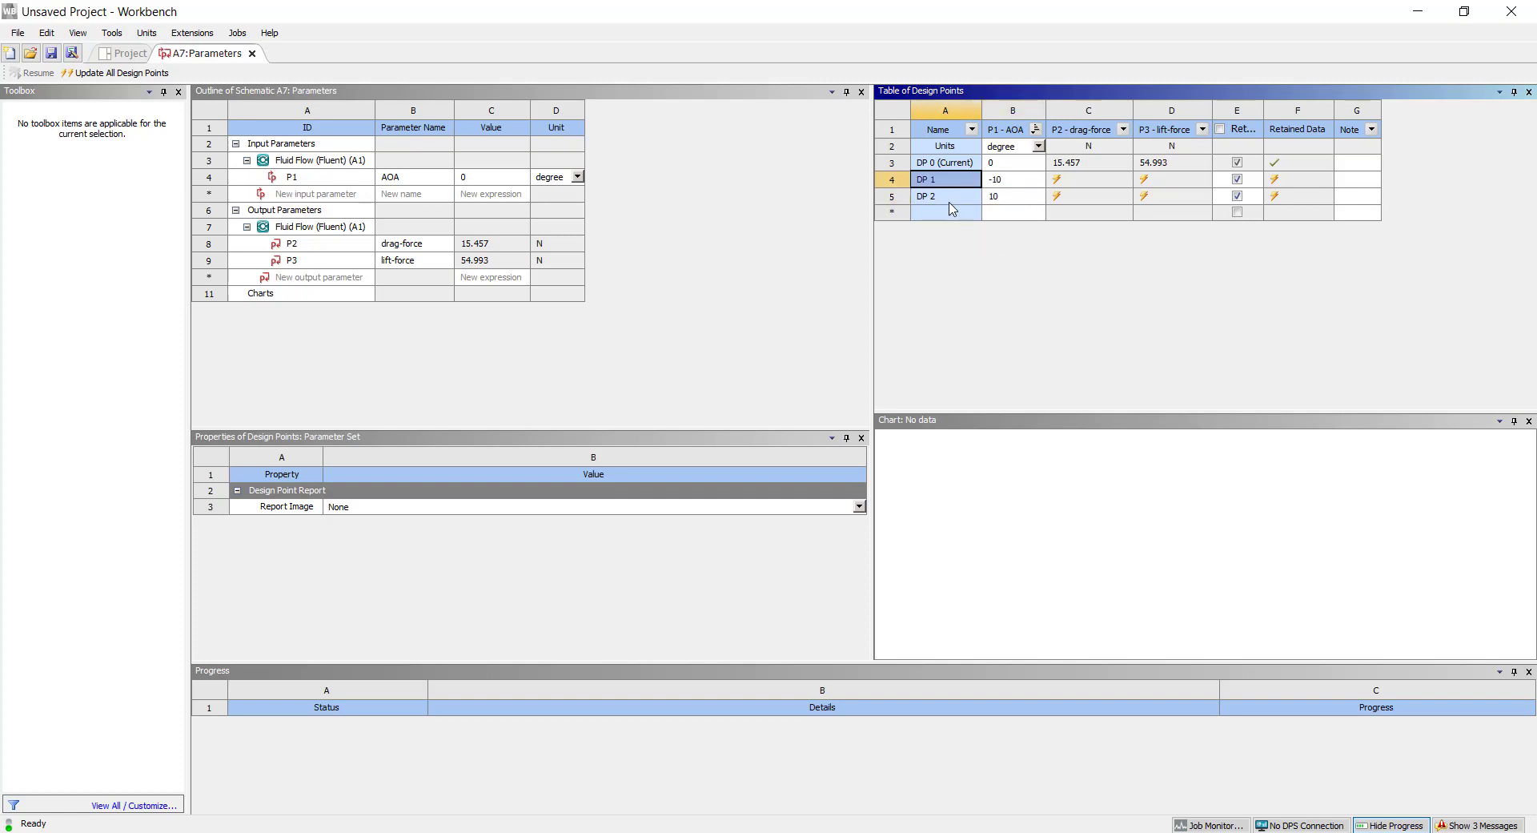
pyautogui.click(952, 197)
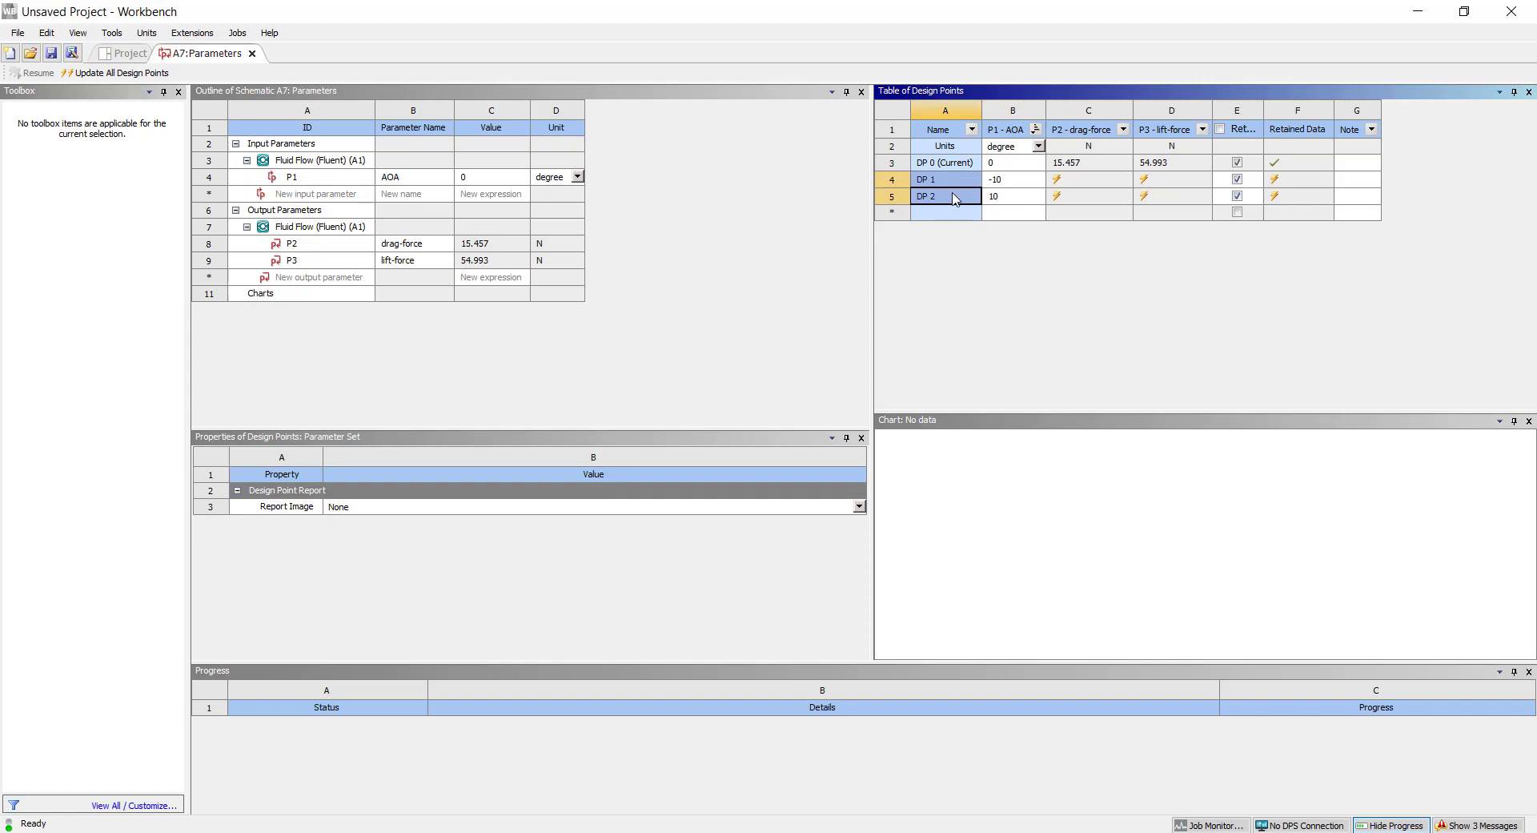
pyautogui.rightClick(952, 202)
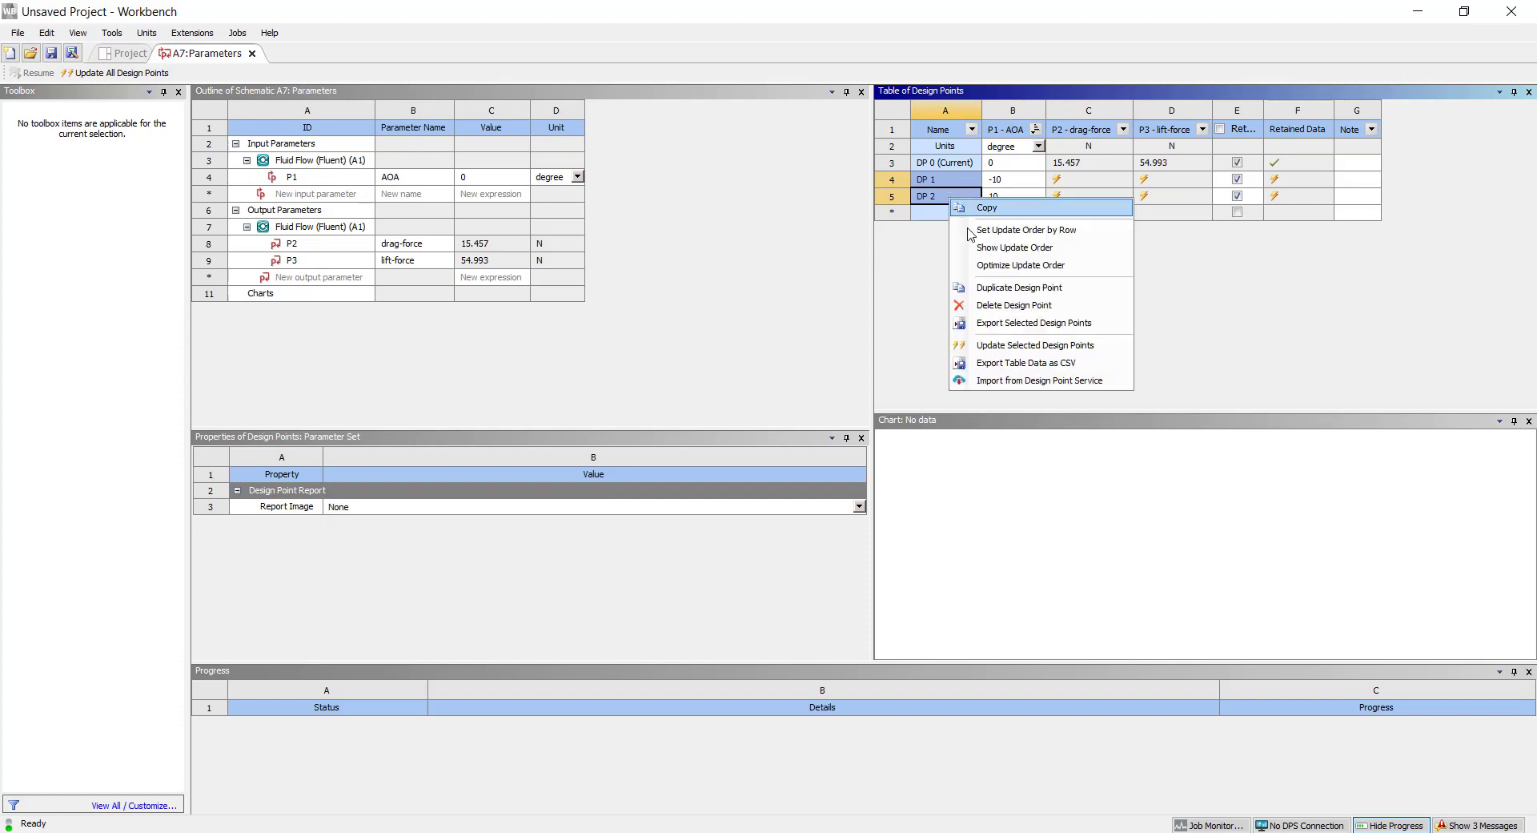
pyautogui.click(1033, 345)
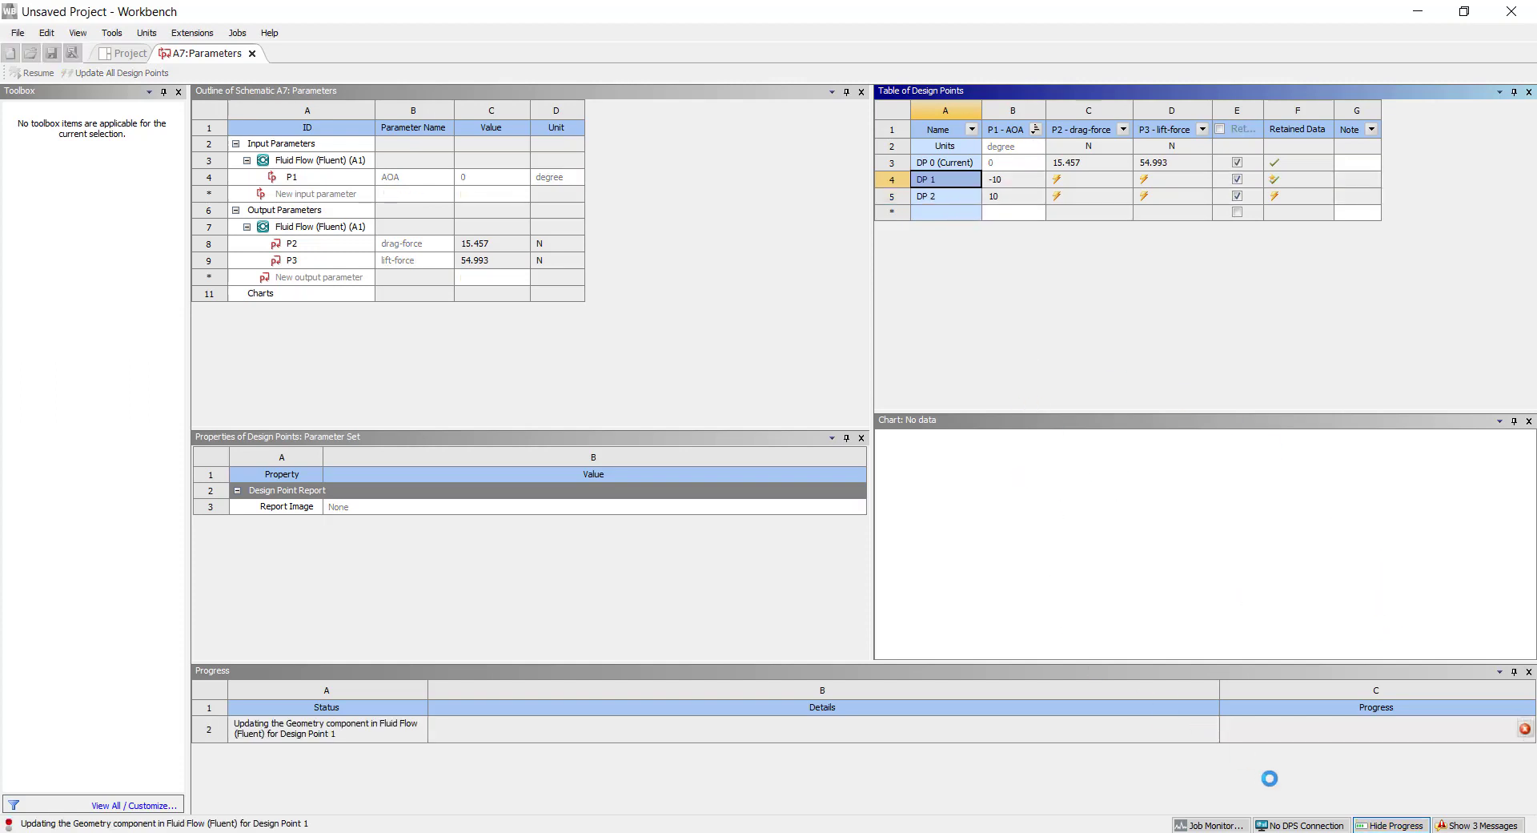
pyautogui.click(1381, 825)
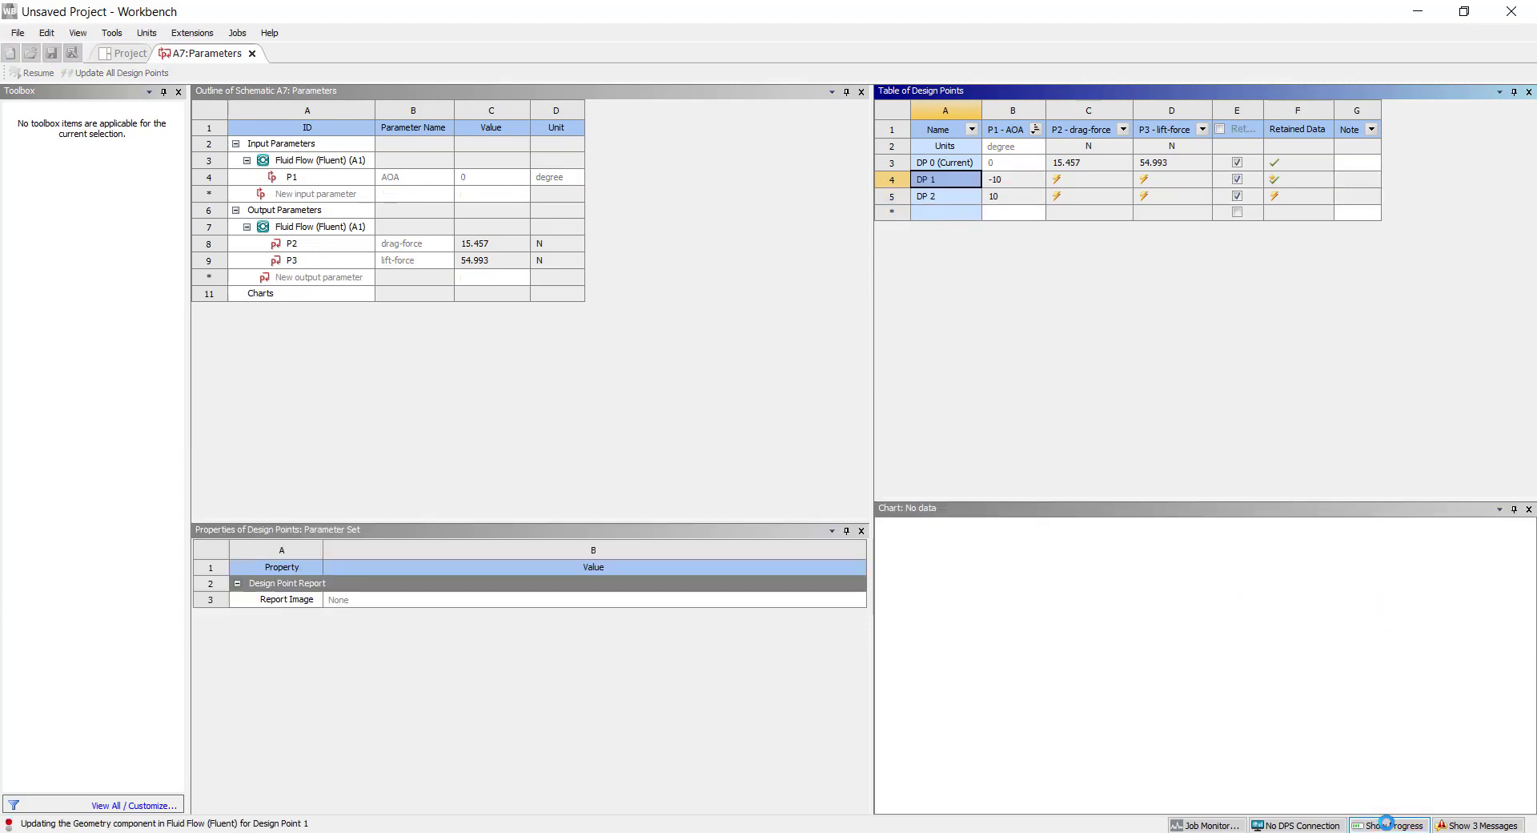
pyautogui.click(1383, 824)
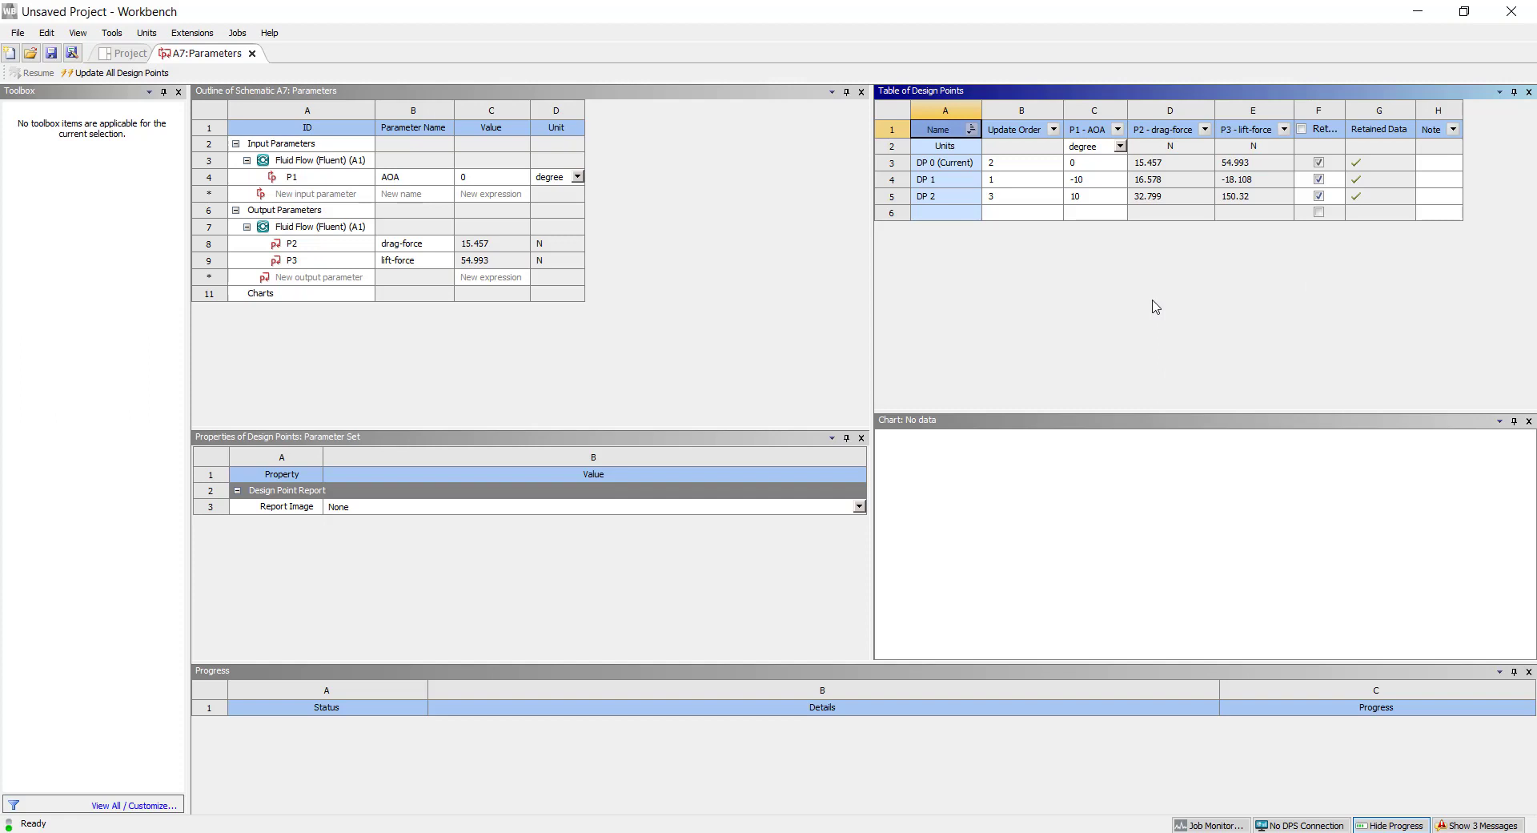
# Check the updated design point results, and export design points DP 1 and DP 2 as separate projects.
pyautogui.click(1095, 183)
pyautogui.click(1096, 201)
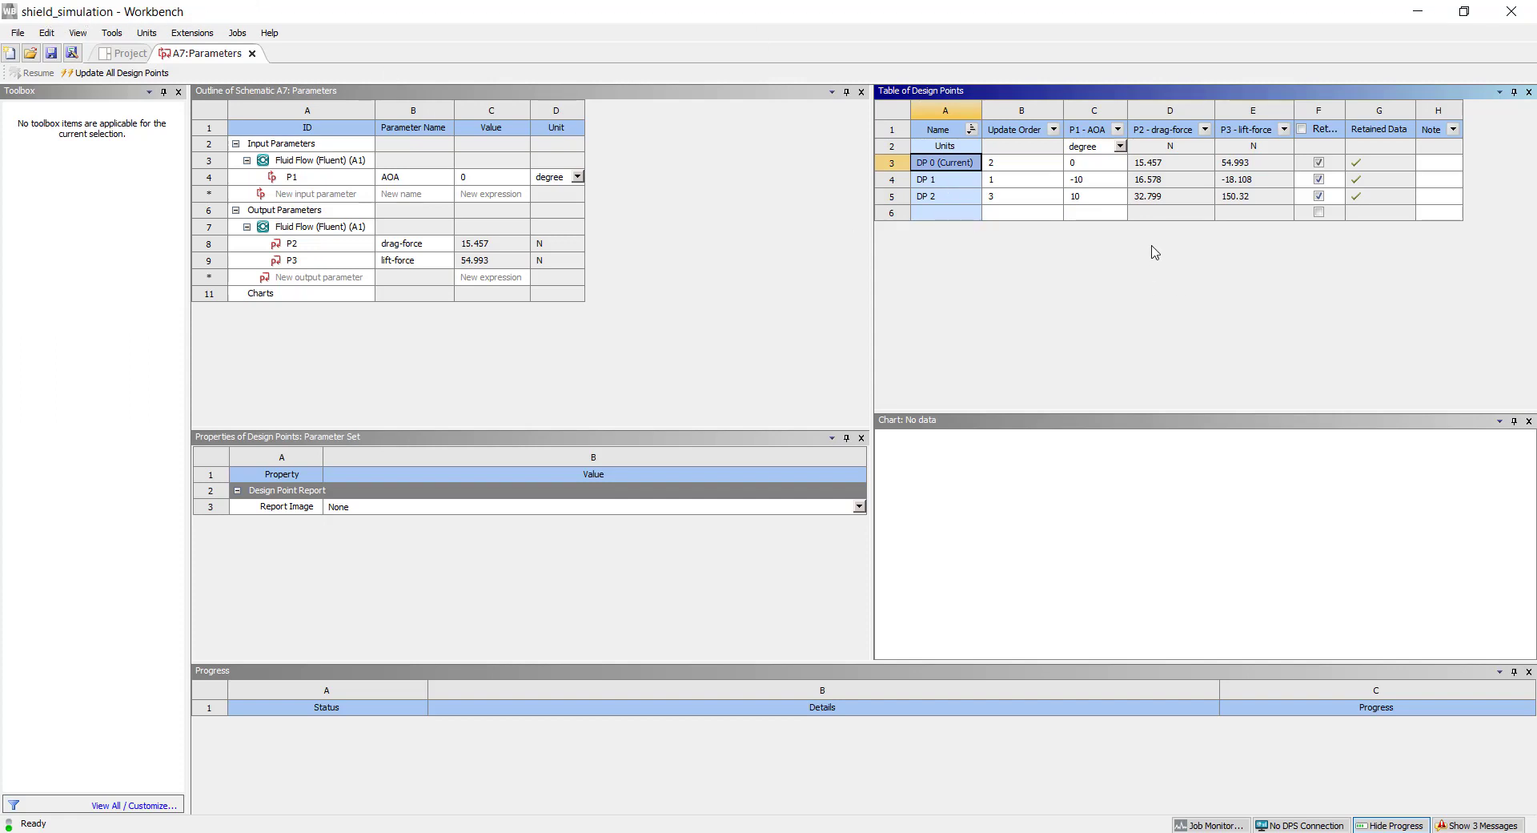
pyautogui.click(942, 186)
pyautogui.keyDown('shift'); pyautogui.click(947, 202); pyautogui.keyUp('shift')
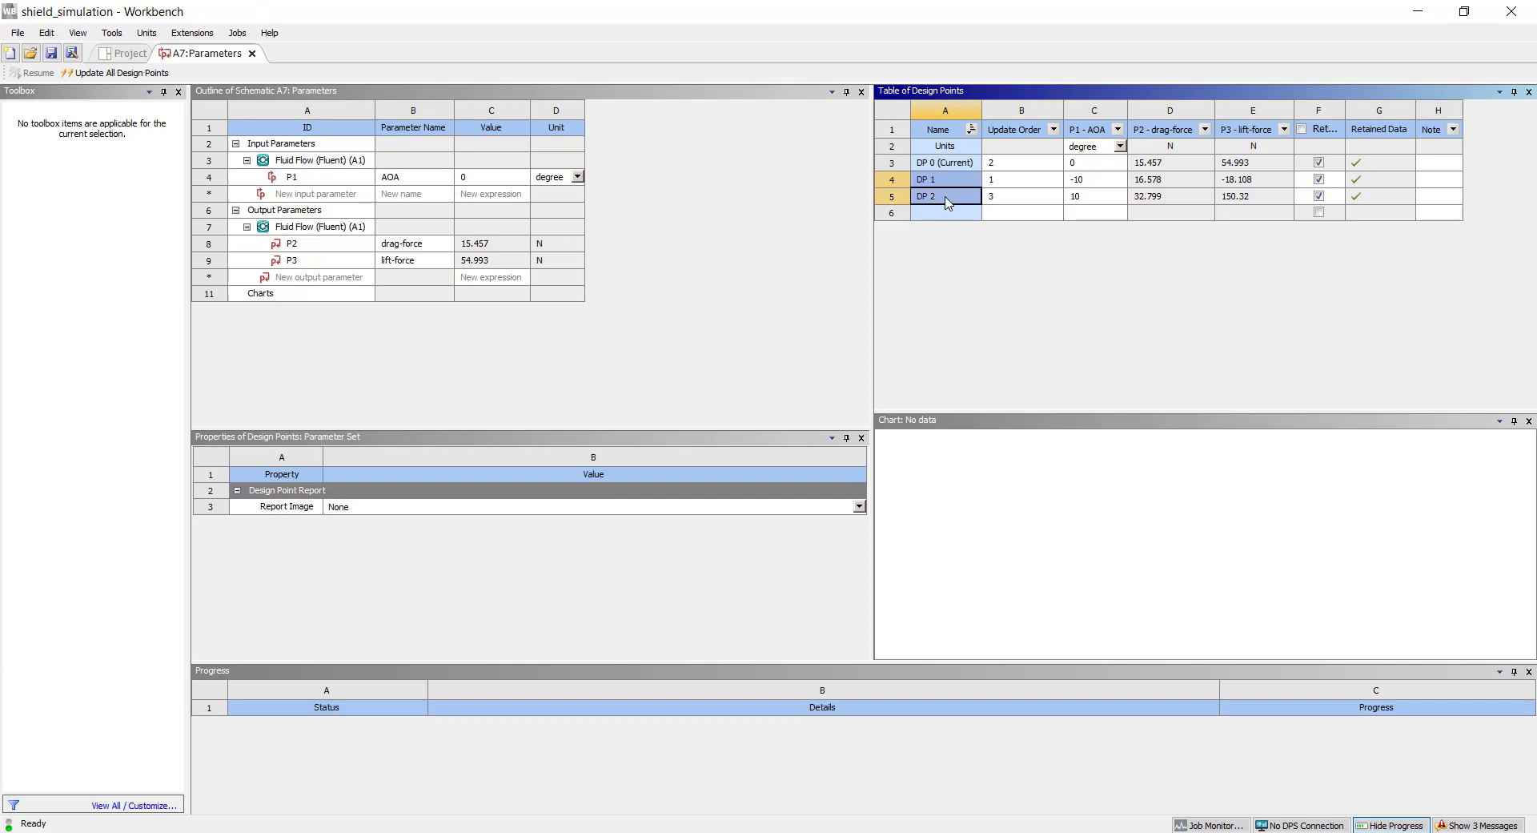
pyautogui.rightClick(943, 192)
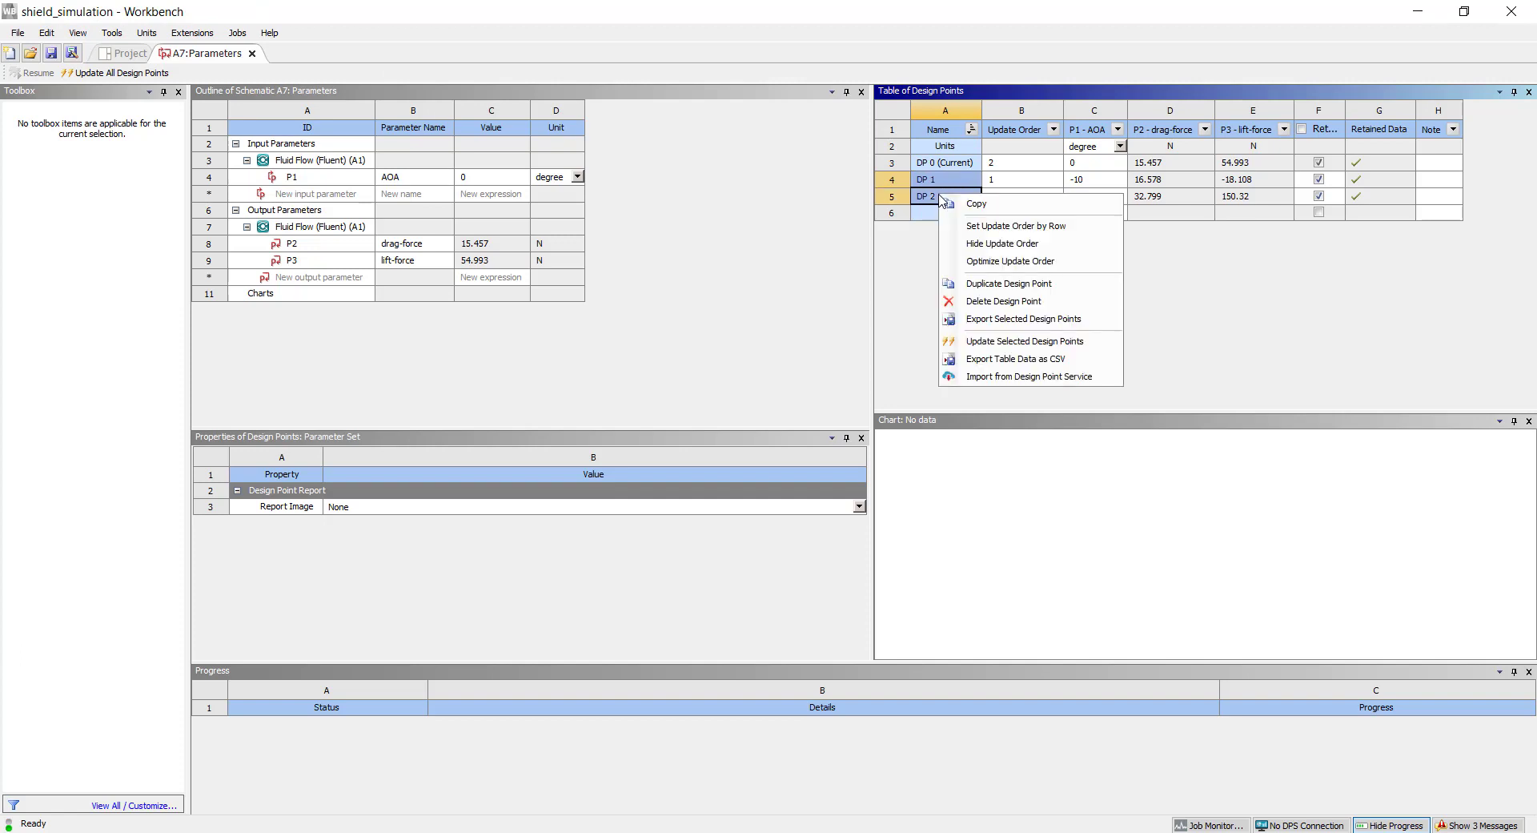
pyautogui.click(1037, 321)
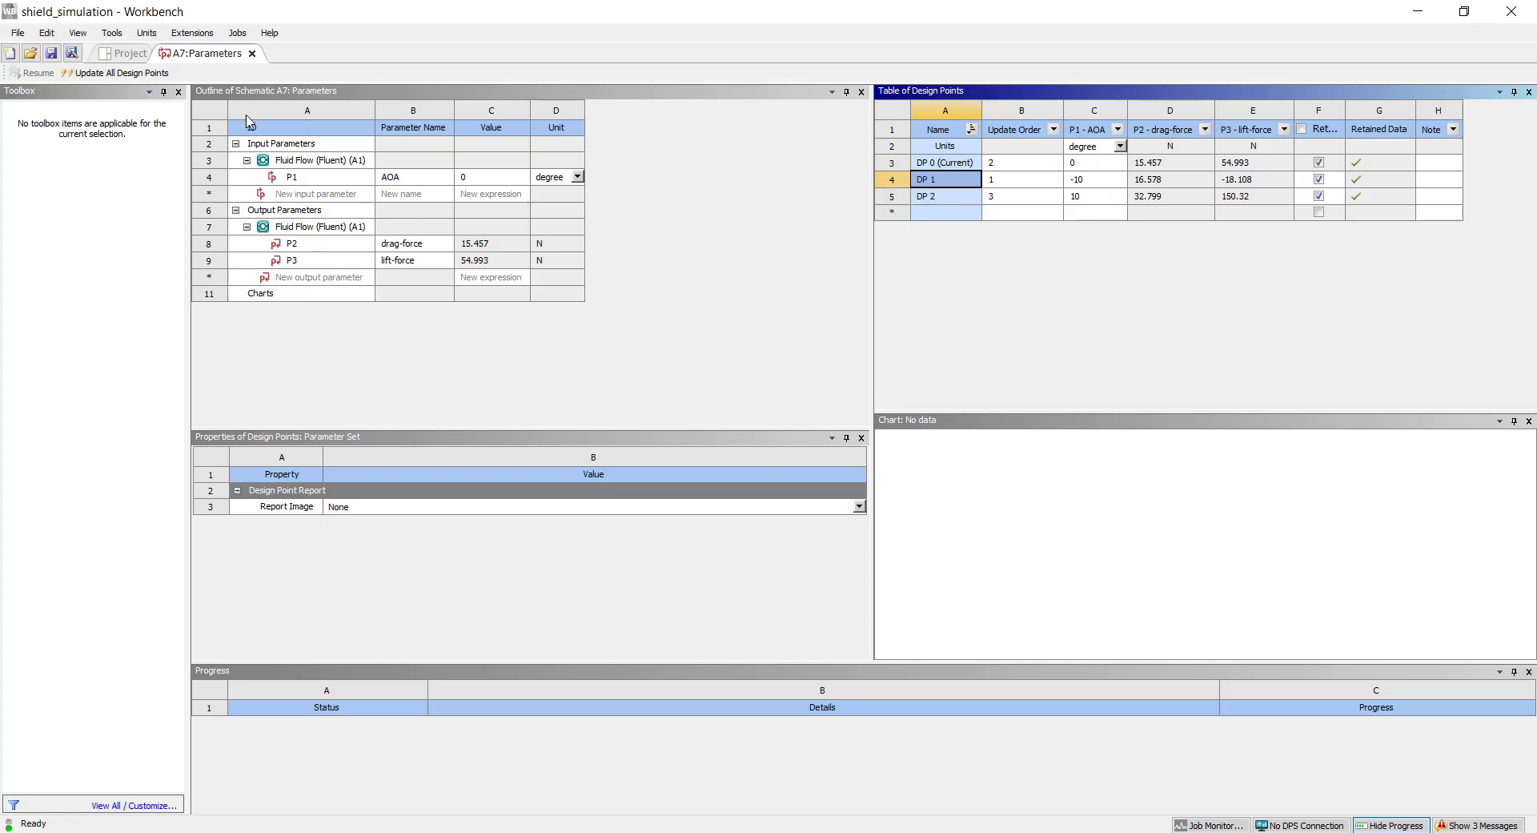
# Open the exported project shield_simulation_dp1.wbpj, saving the changes to the current project.
pyautogui.click(132, 54)
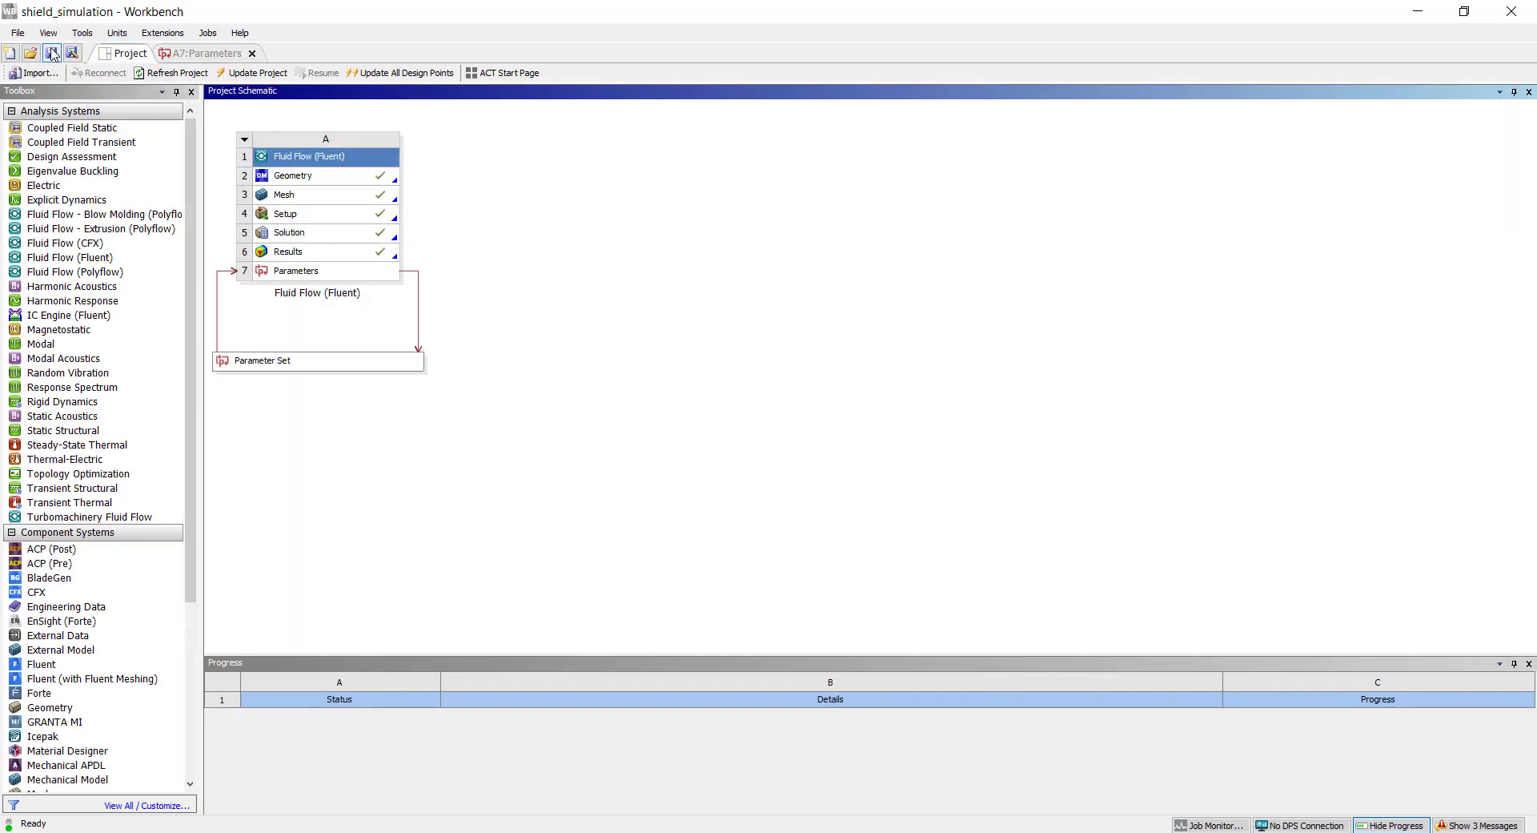
pyautogui.click(32, 53)
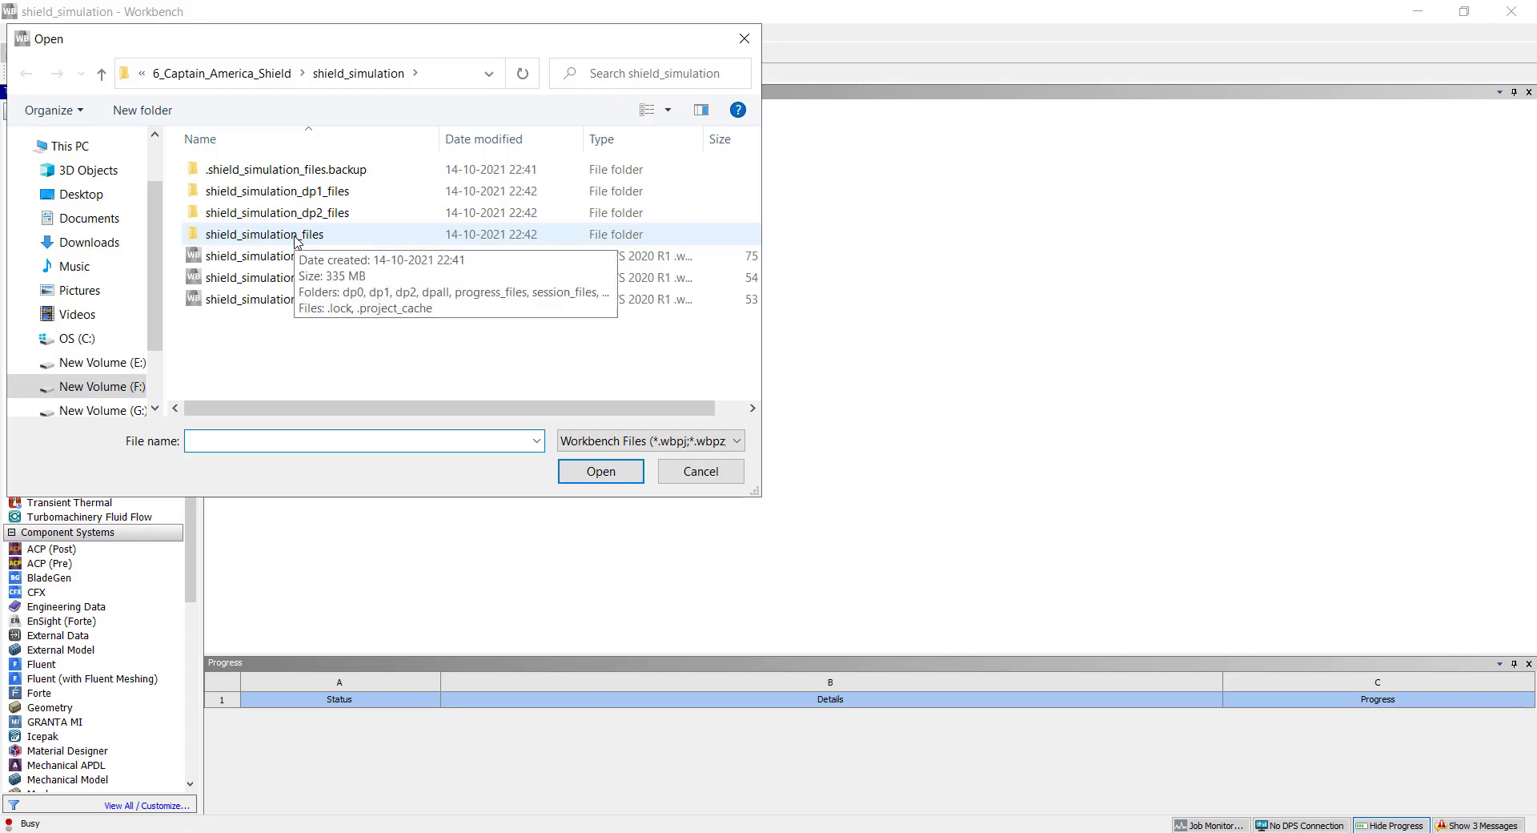
pyautogui.click(290, 282)
pyautogui.click(284, 299)
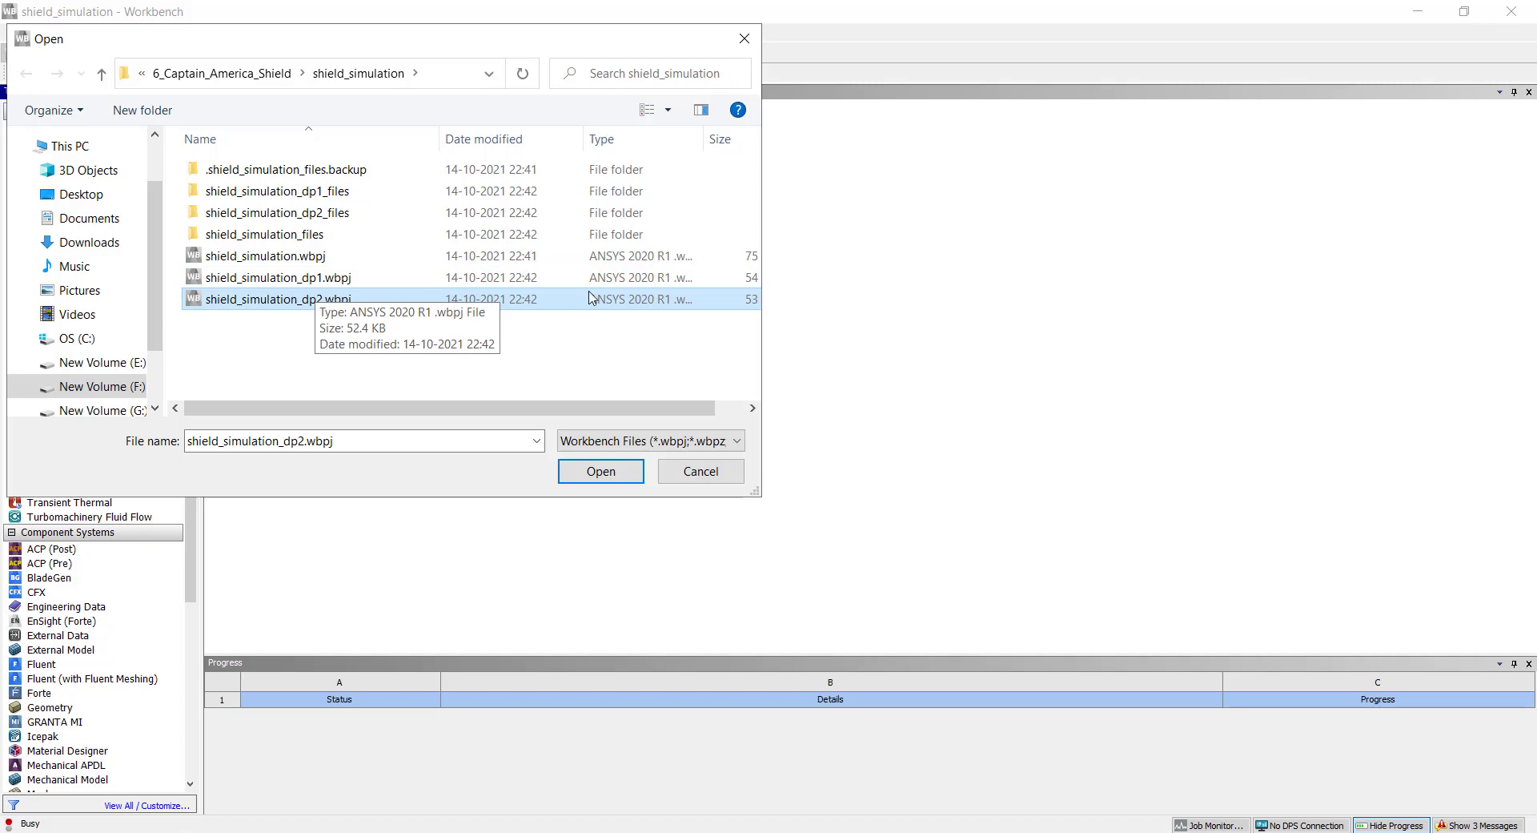
pyautogui.click(296, 284)
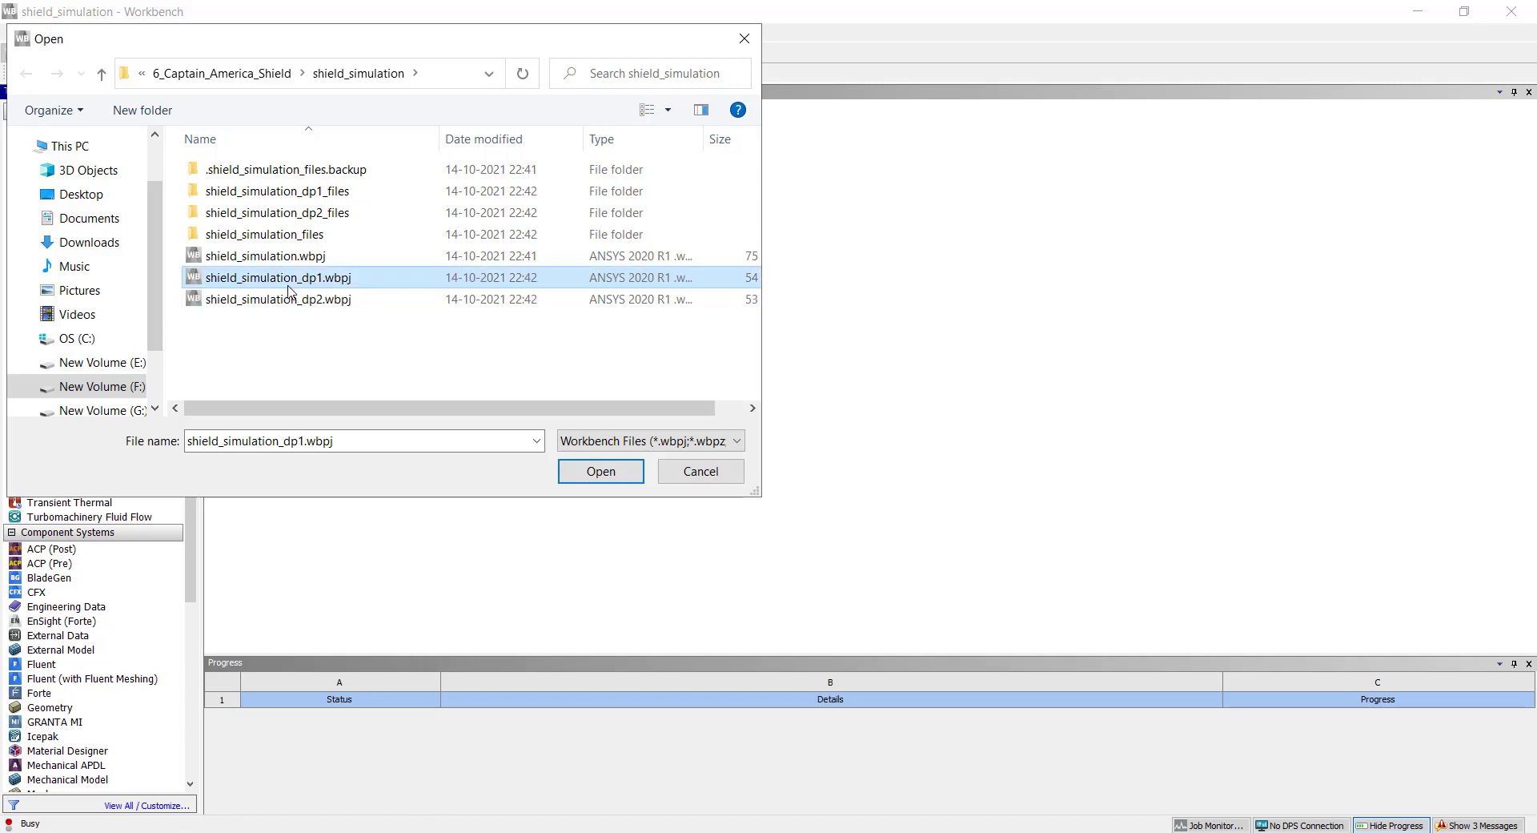
pyautogui.click(601, 472)
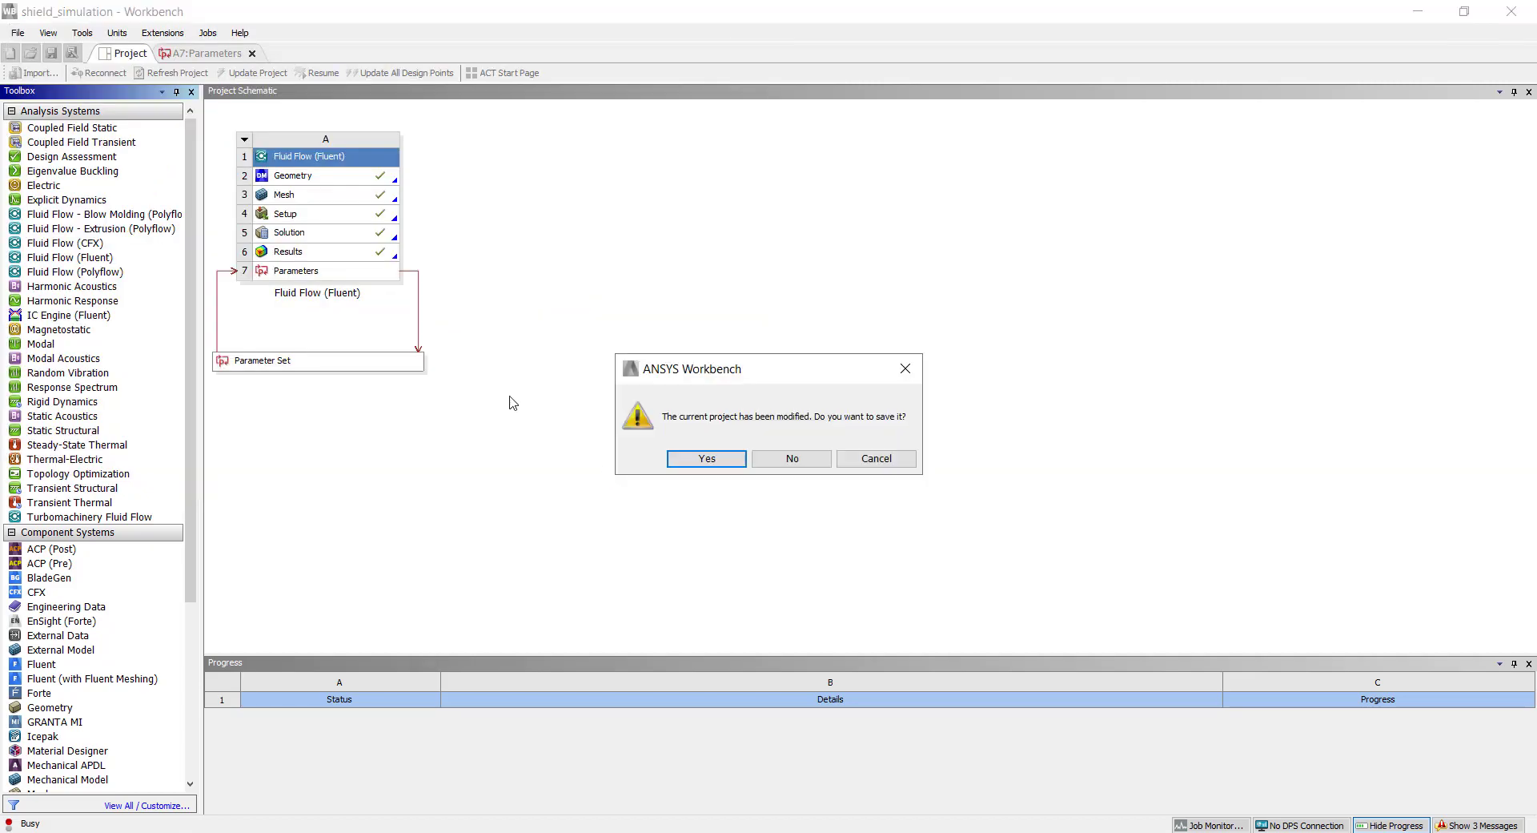
pyautogui.click(705, 457)
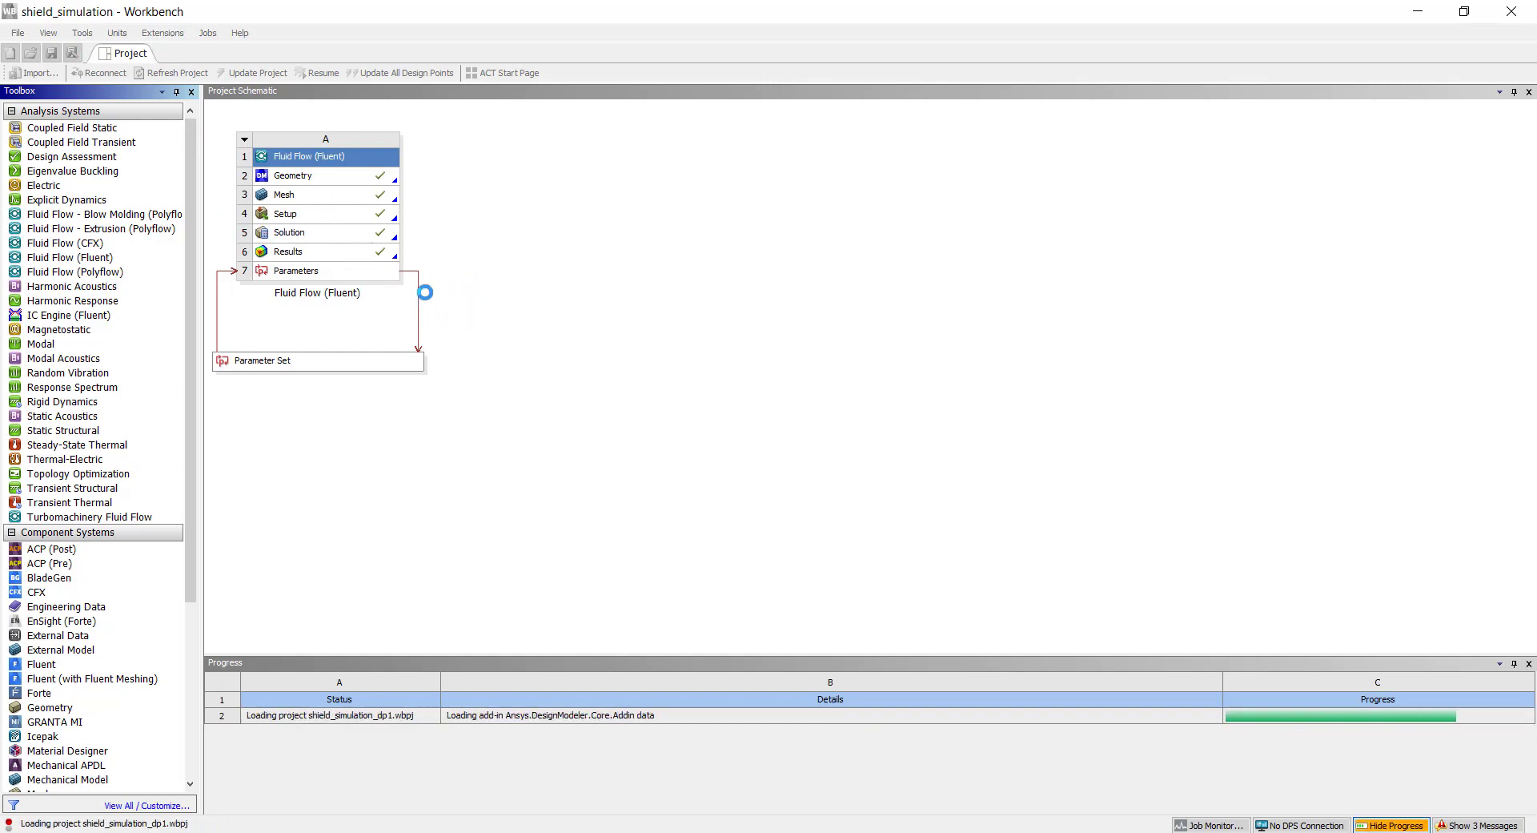
# Open the Results of the Fluid Flow (Fluent) system in CFD-Post and inspect the tilted shield inside the flow domain.
pyautogui.rightClick(337, 255)
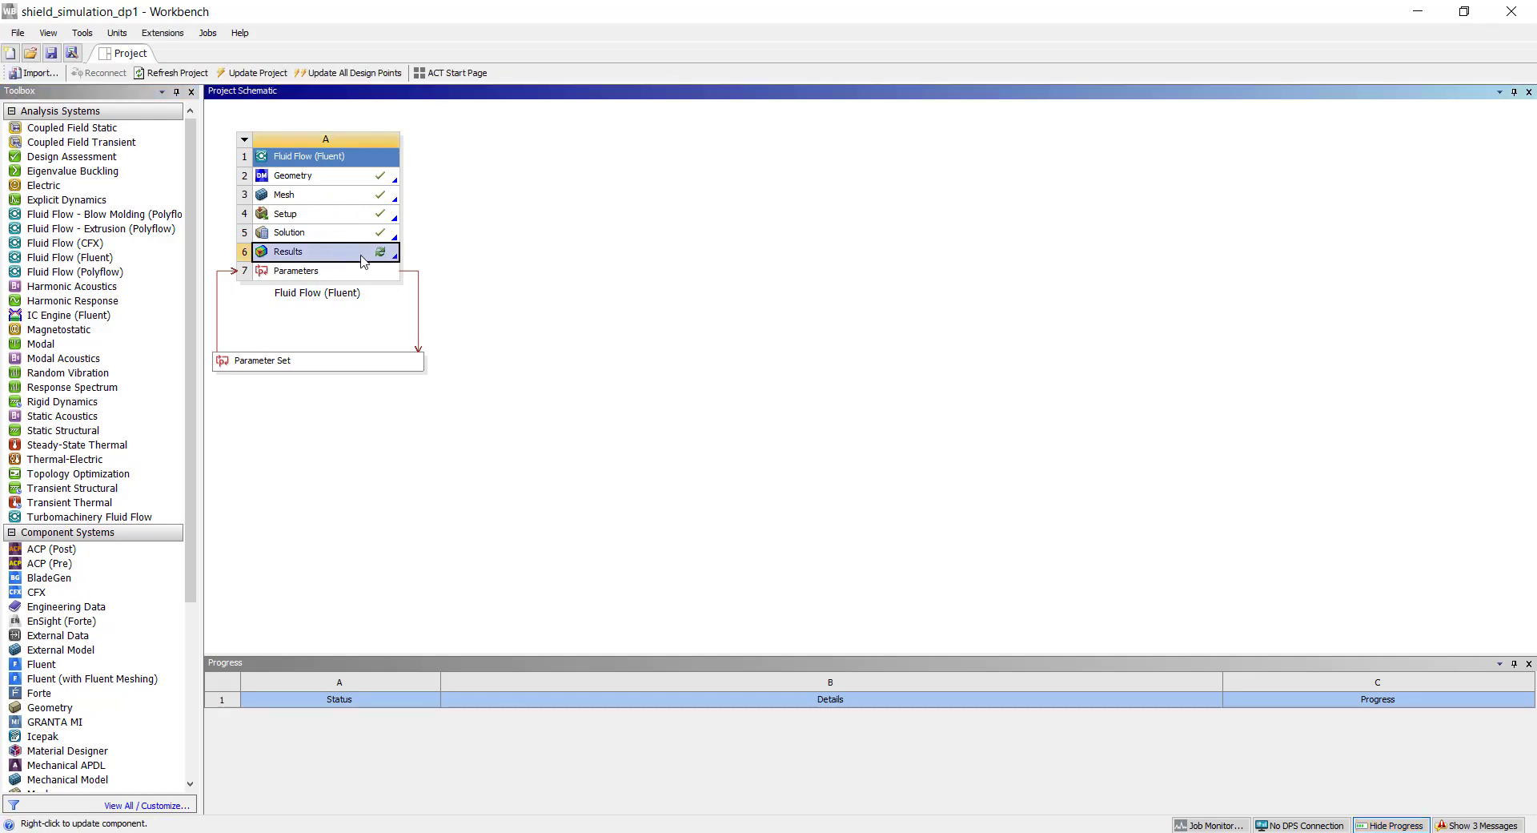
pyautogui.click(374, 265)
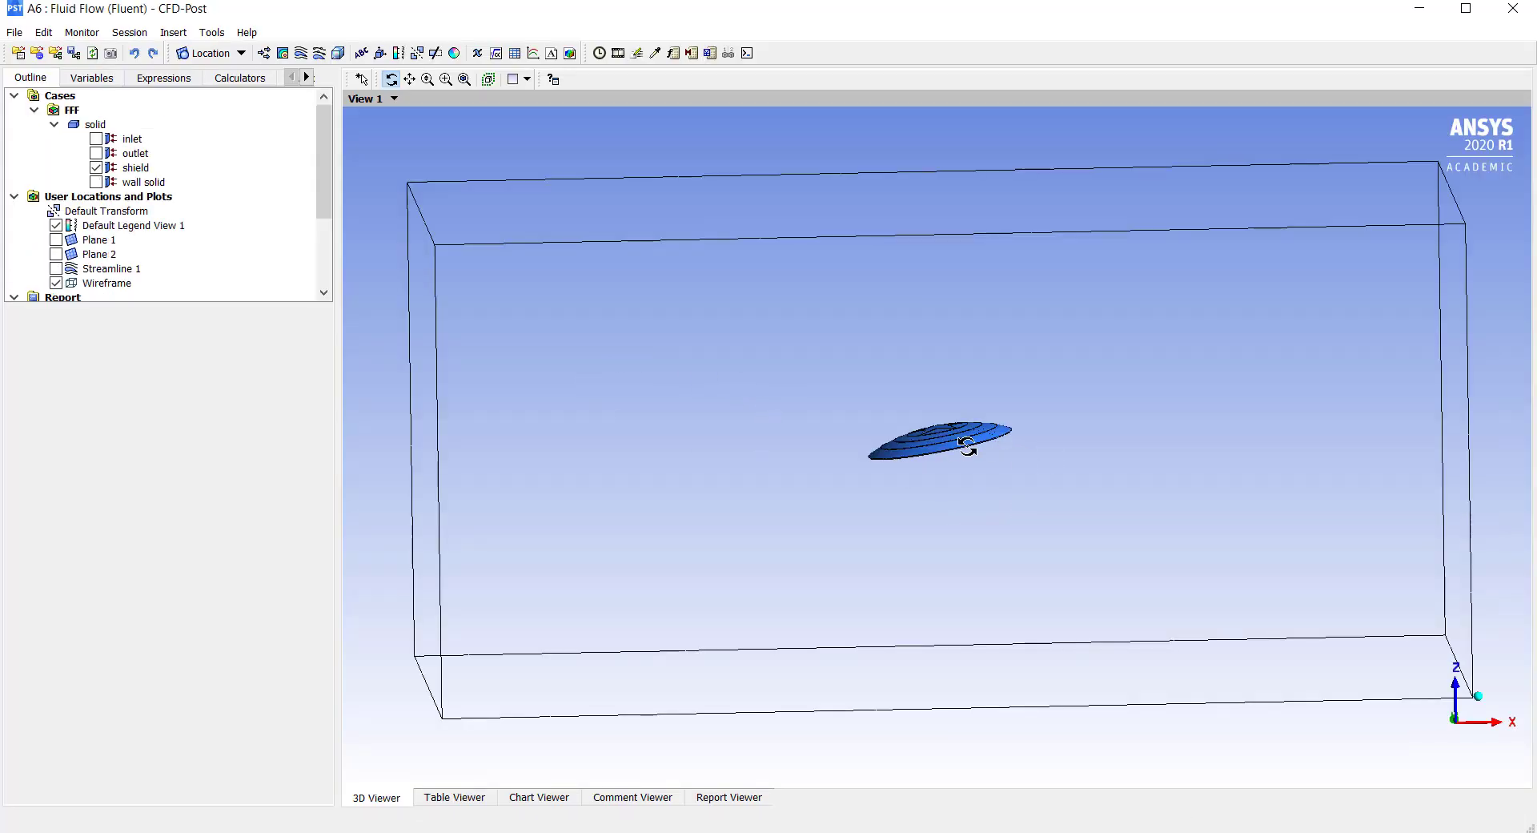
pyautogui.moveTo(927, 459)
pyautogui.mouseDown()
pyautogui.moveTo(921, 441)
pyautogui.moveTo(960, 431)
pyautogui.moveTo(902, 469)
pyautogui.mouseUp()
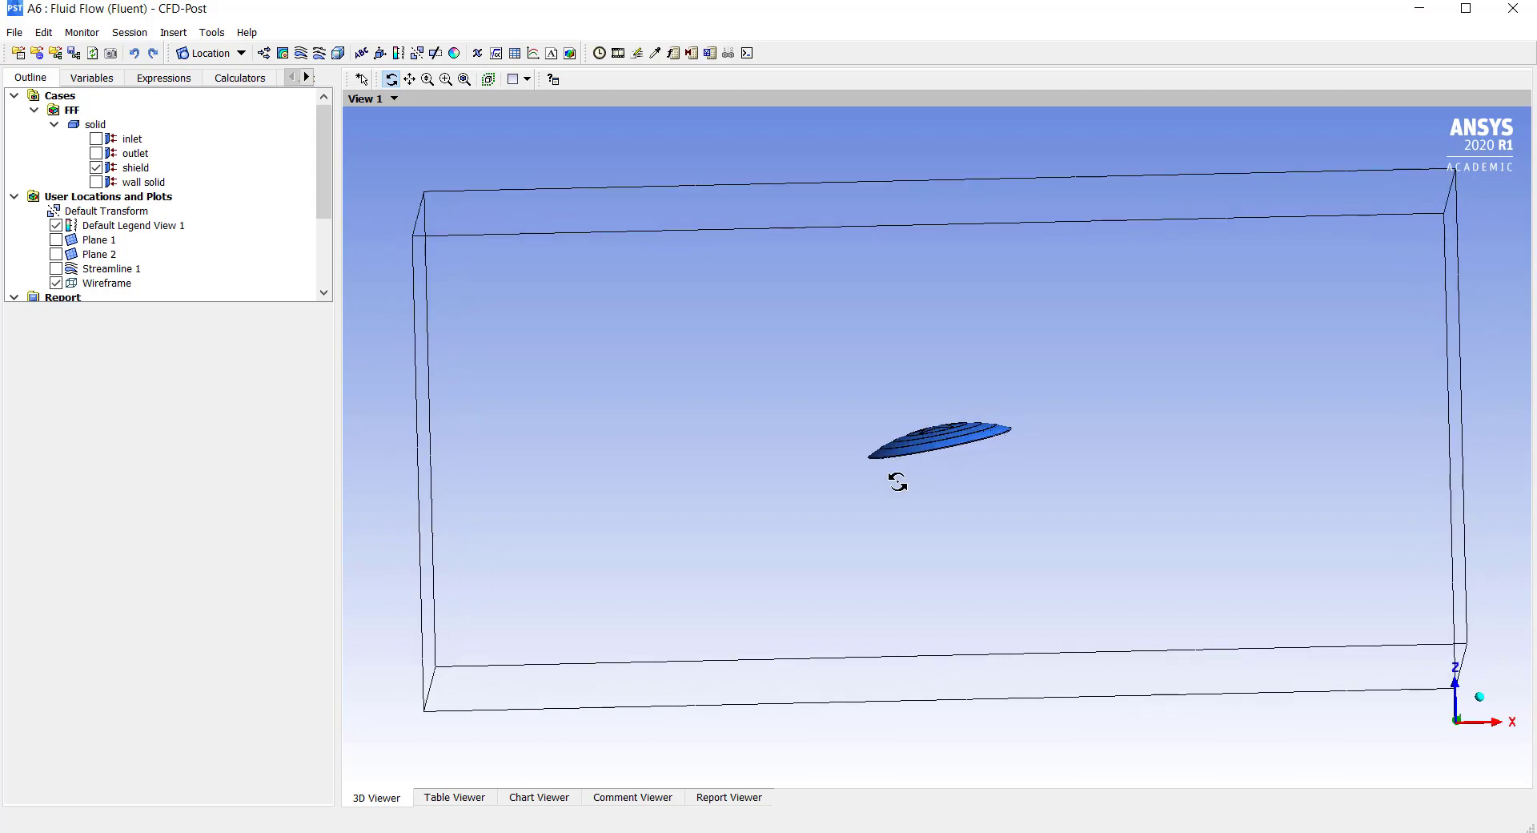
pyautogui.moveTo(896, 480); pyautogui.dragTo(929, 441)
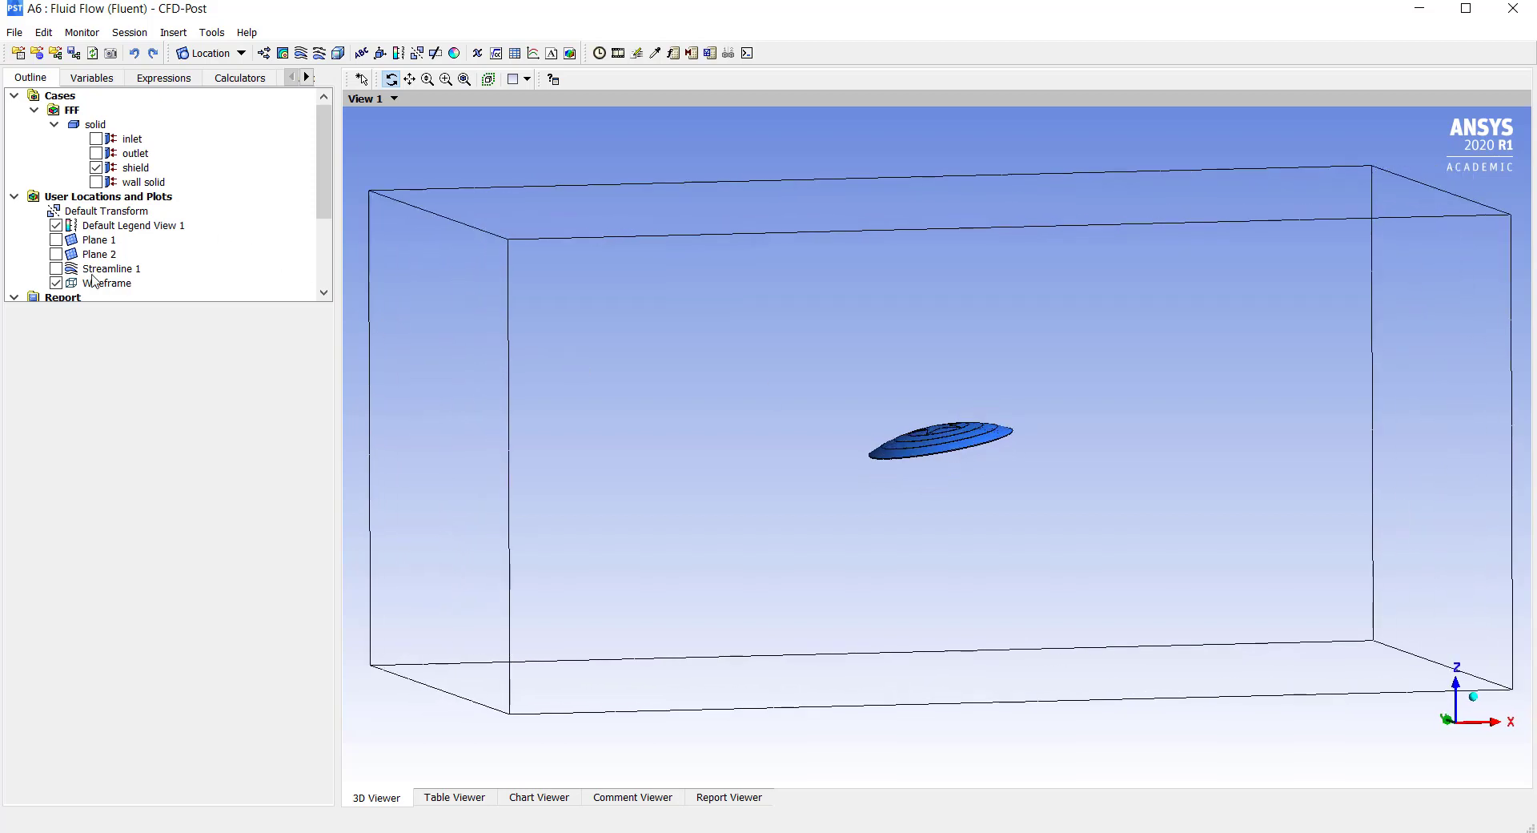
# Show Streamline 1 and set its maximum number of points to 100.
pyautogui.click(56, 269)
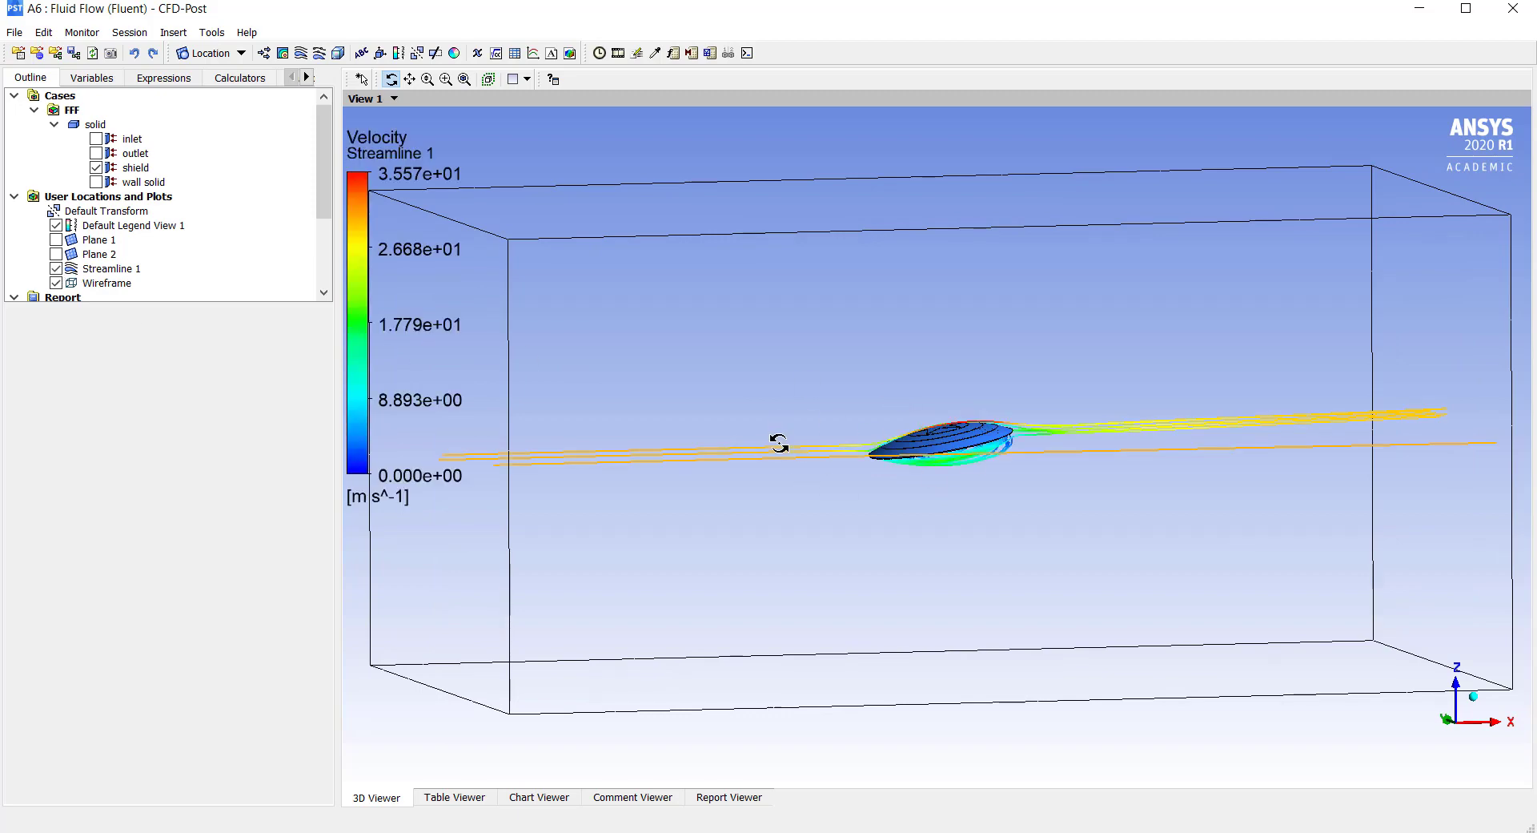
pyautogui.moveTo(781, 436); pyautogui.dragTo(651, 418)
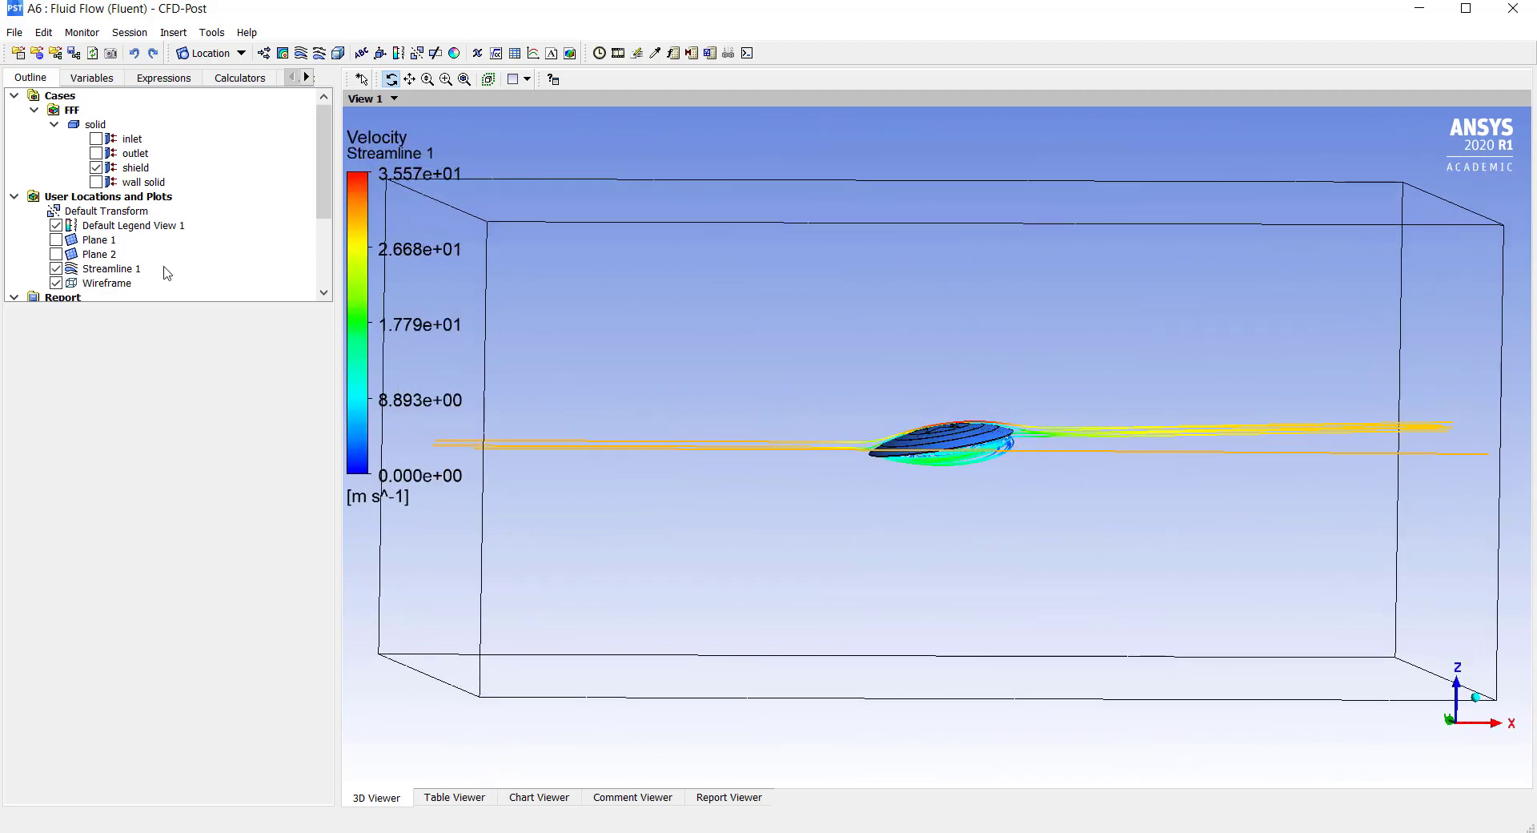
pyautogui.click(120, 269)
pyautogui.click(113, 491)
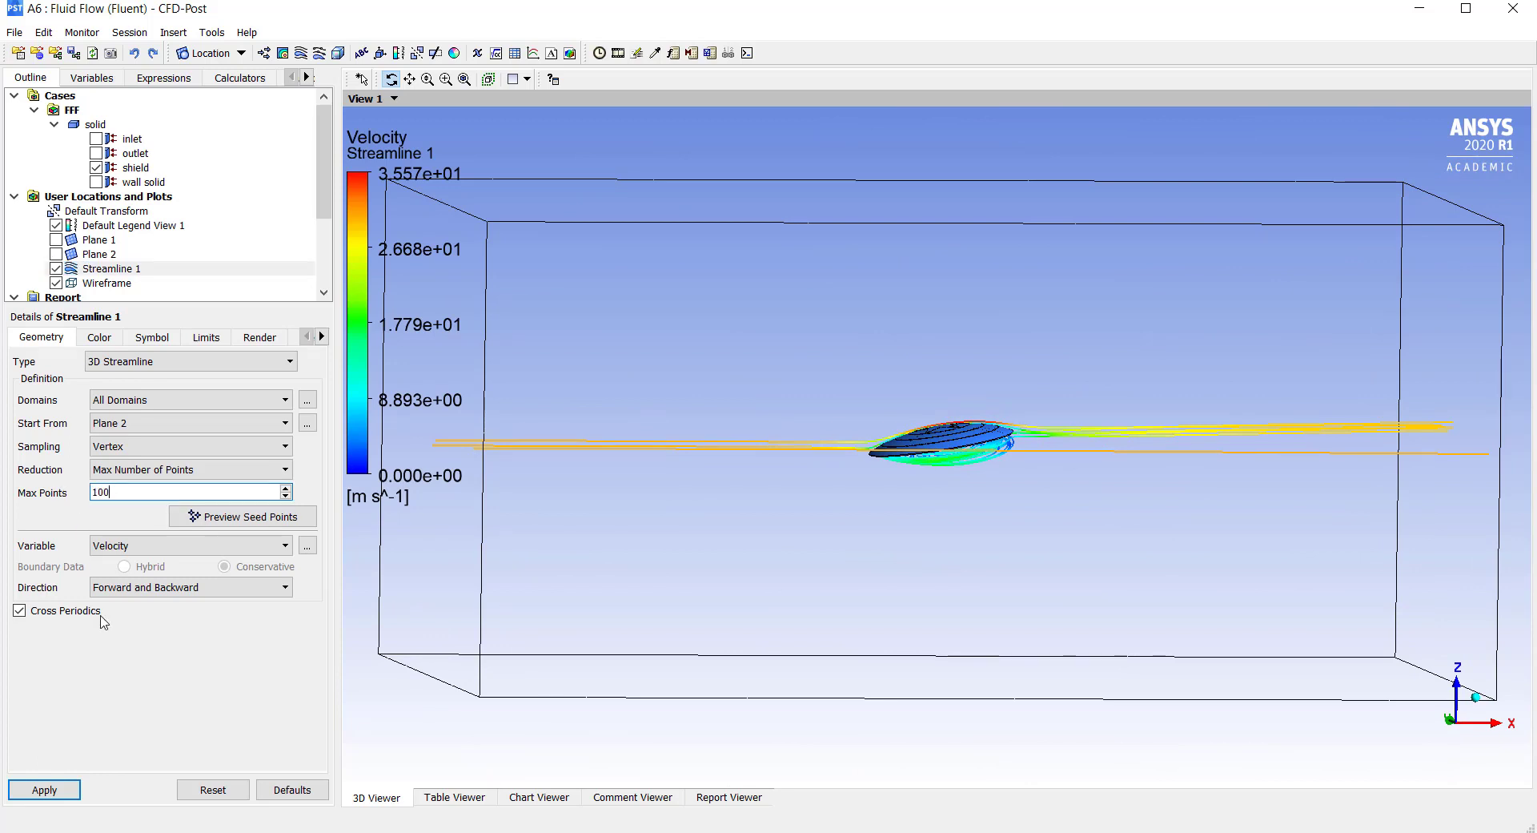
pyautogui.click(45, 789)
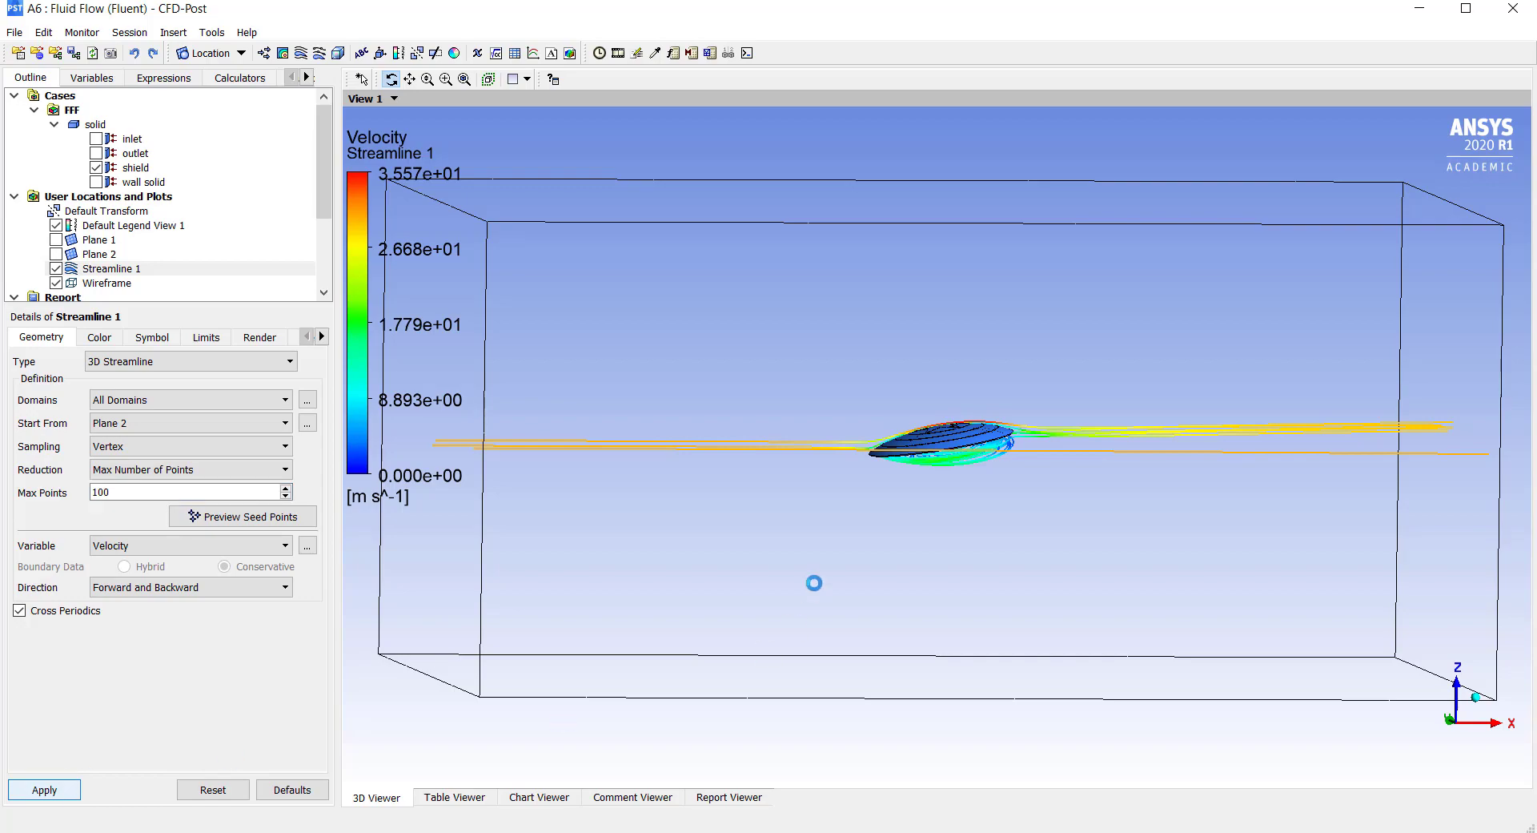
# Examine the velocity streamlines around the shield from the side, from below and close up over its curved face.
pyautogui.moveTo(808, 554); pyautogui.dragTo(1119, 481)
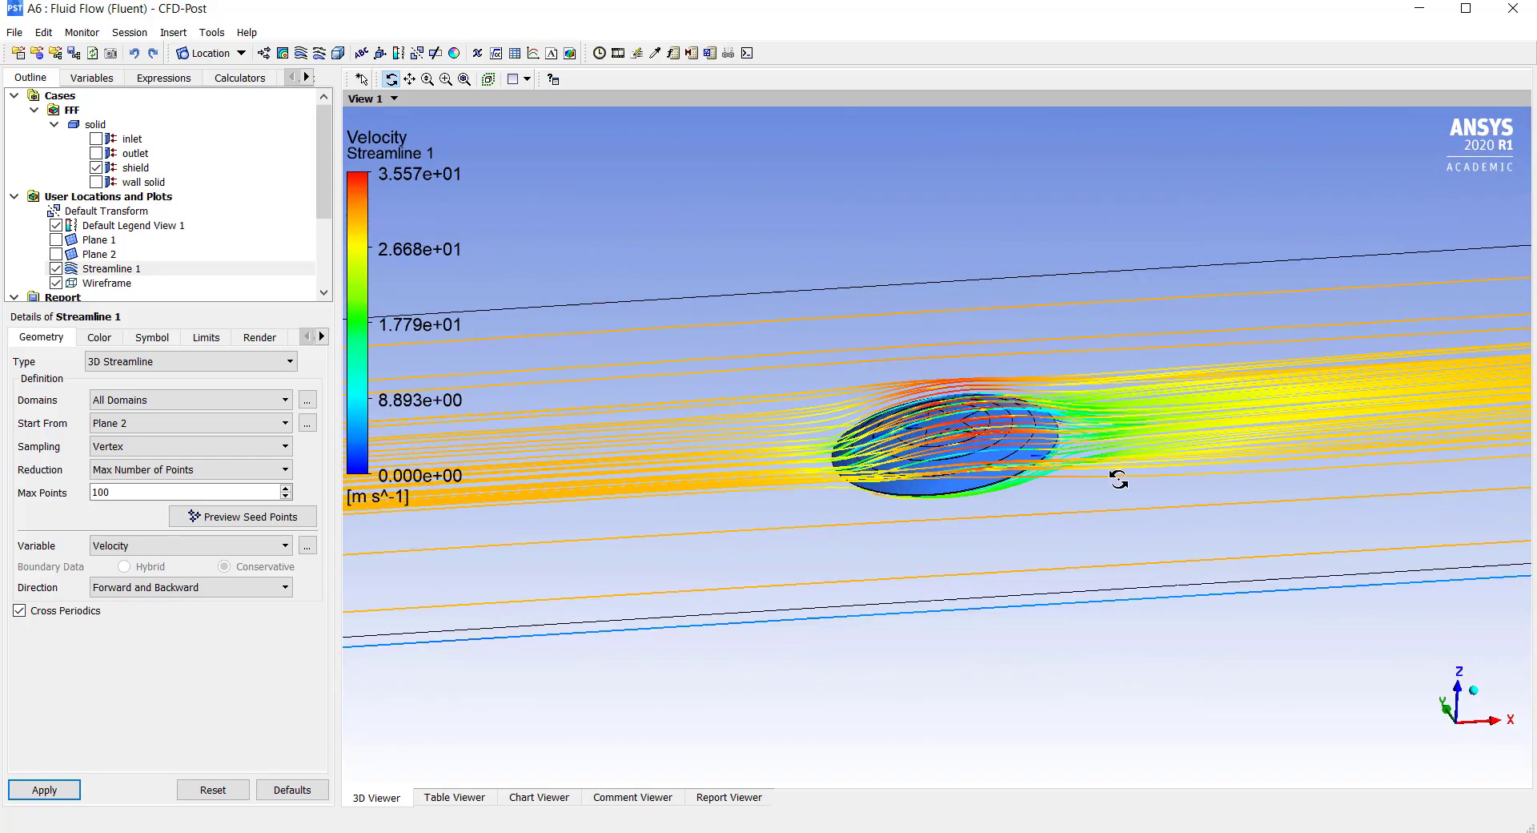
pyautogui.click(1466, 735)
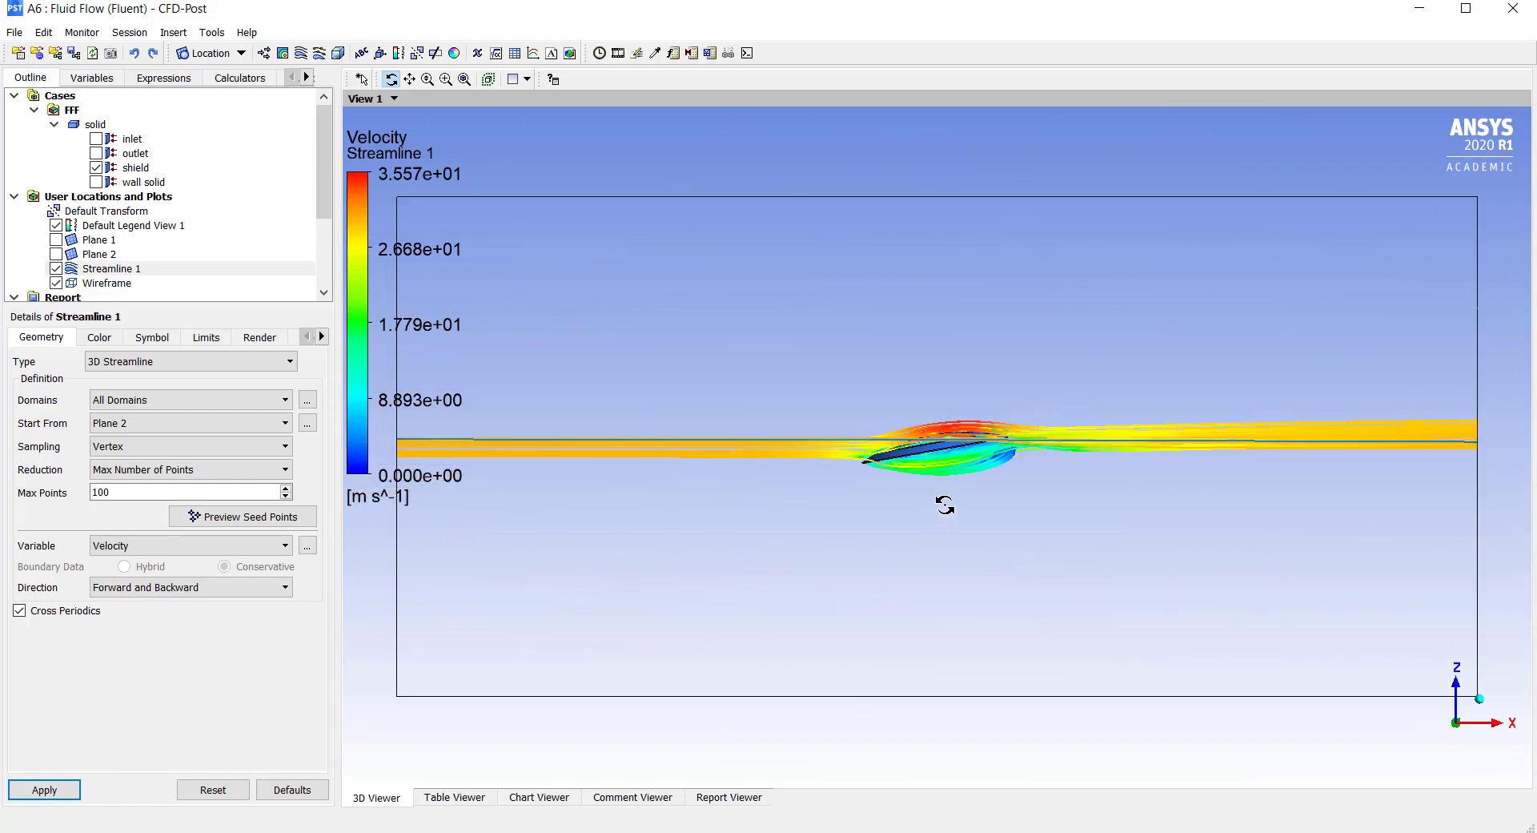
pyautogui.moveTo(902, 483); pyautogui.dragTo(899, 385)
pyautogui.scroll(5, 981, 507)
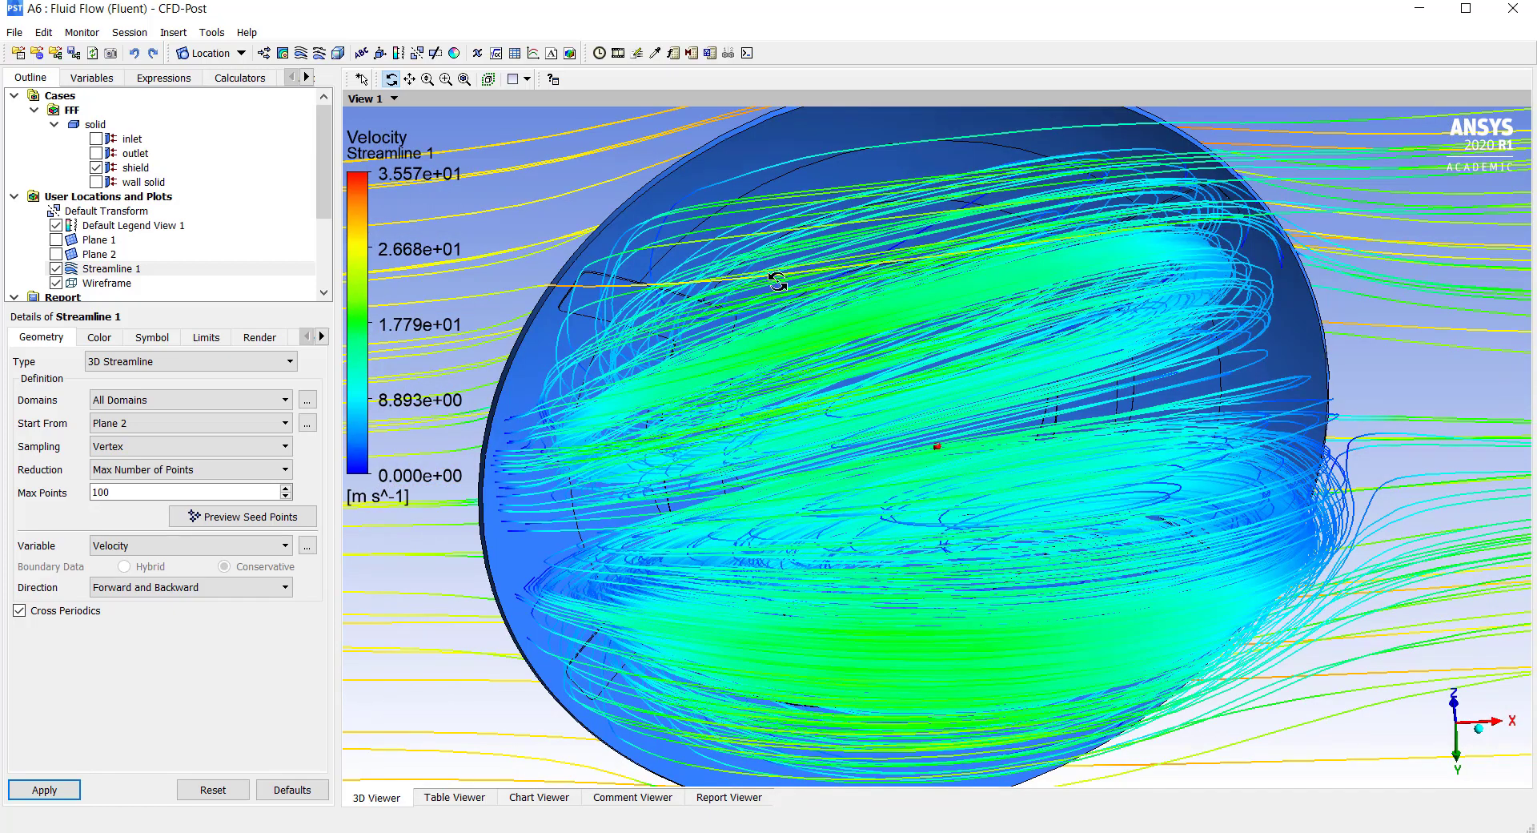
pyautogui.moveTo(793, 486); pyautogui.dragTo(855, 608)
pyautogui.scroll(-5, 849, 577)
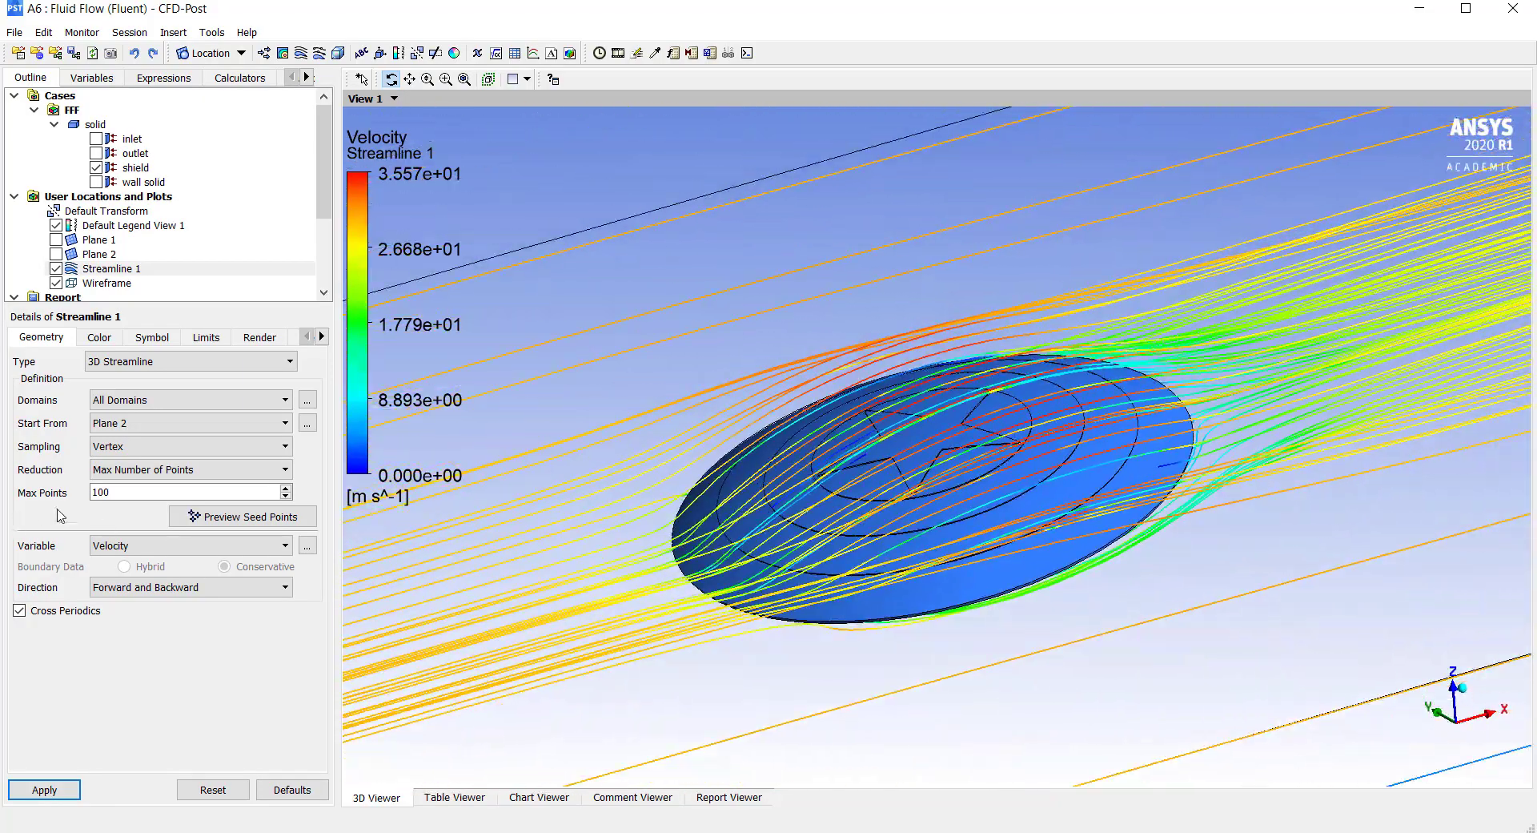
# Set the maximum number of points of Streamline 1 to 10 and view the reduced streamlines across the domain.
pyautogui.moveTo(130, 492); pyautogui.dragTo(64, 494)
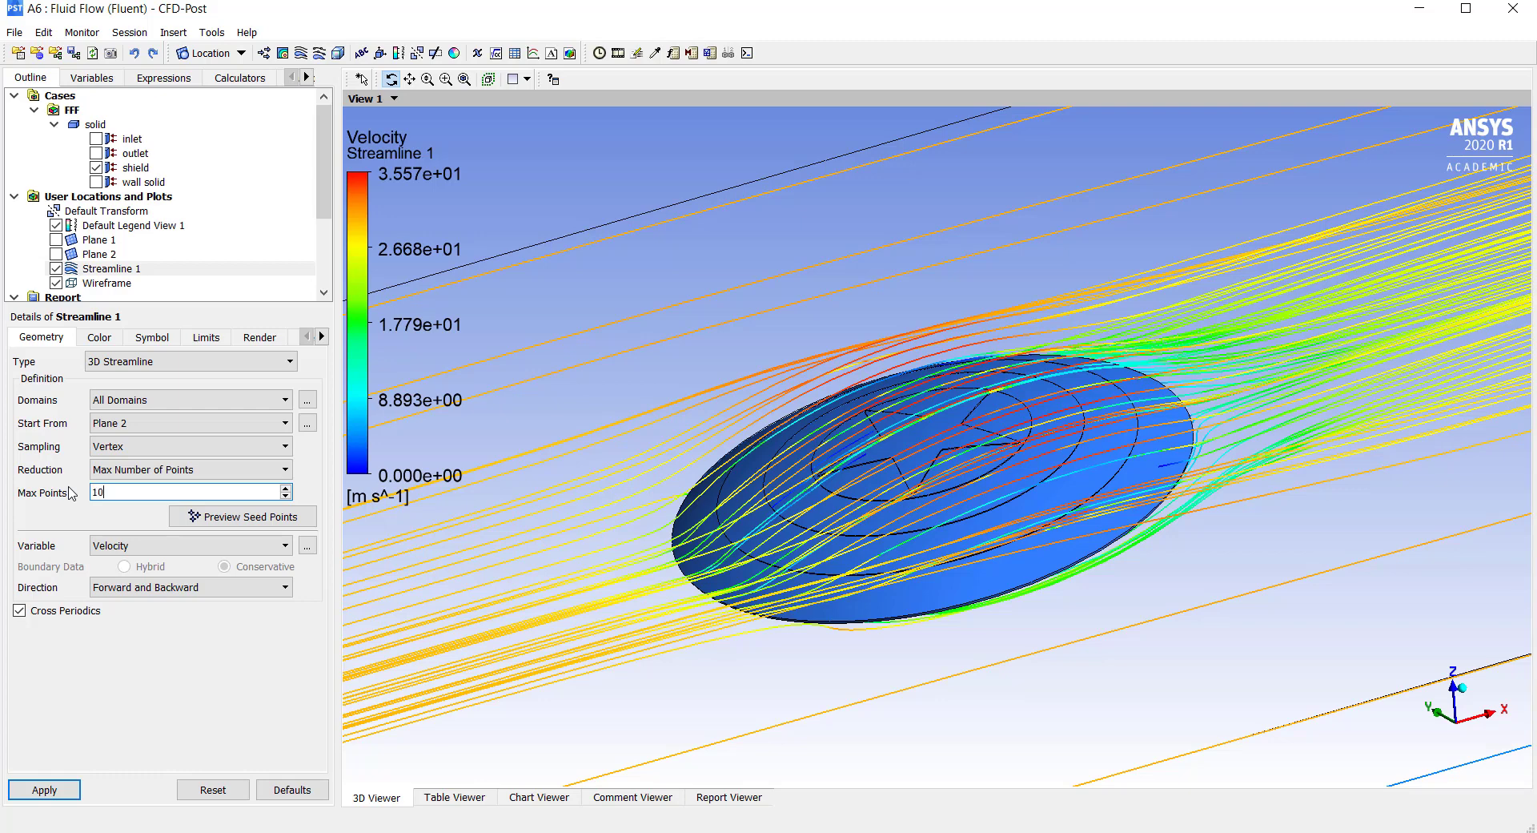
pyautogui.click(48, 789)
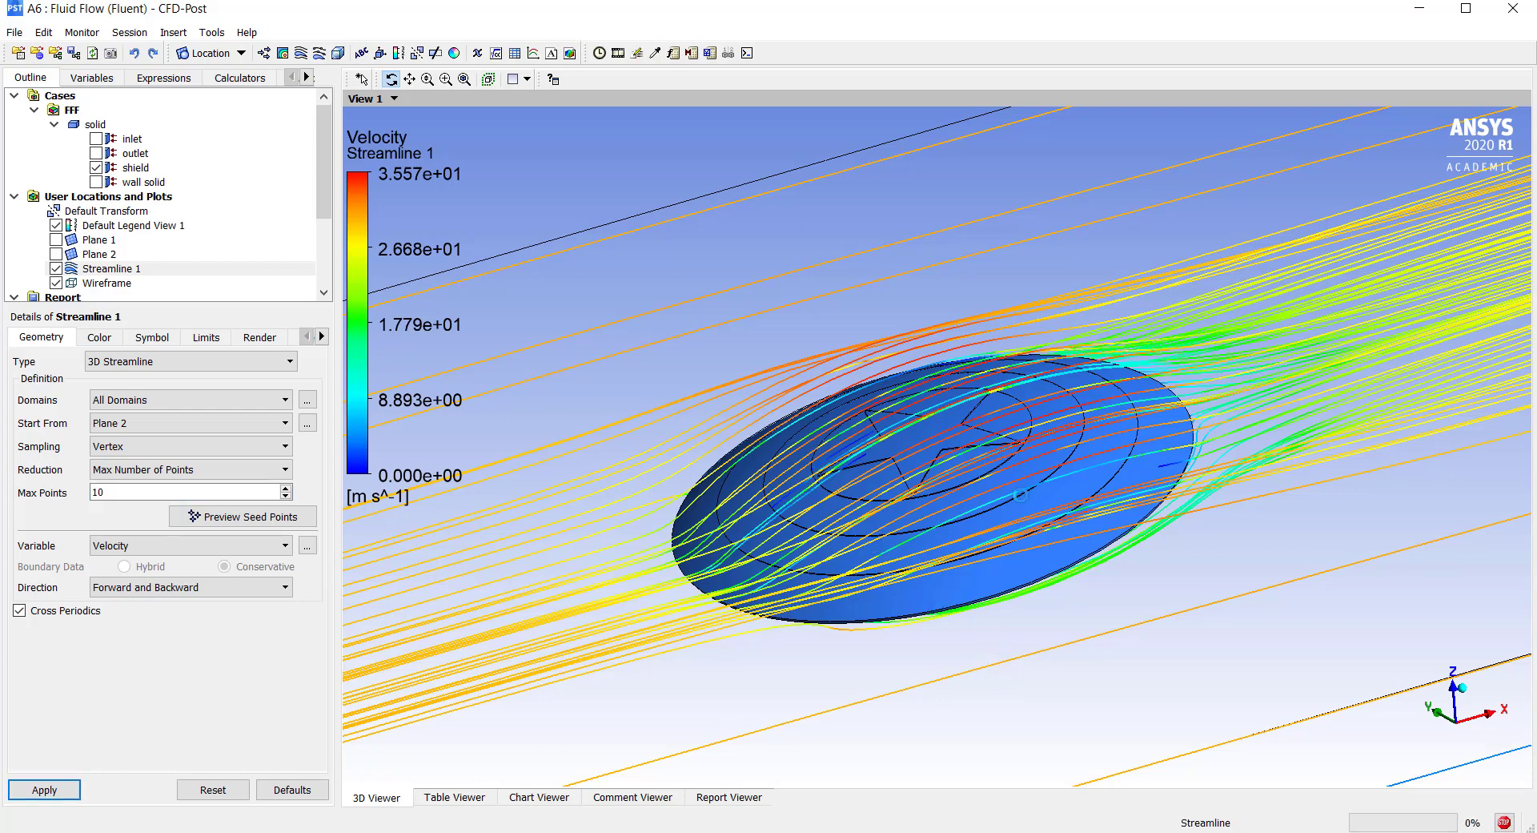
pyautogui.moveTo(904, 502)
pyautogui.mouseDown()
pyautogui.moveTo(816, 503)
pyautogui.moveTo(921, 498)
pyautogui.mouseUp()
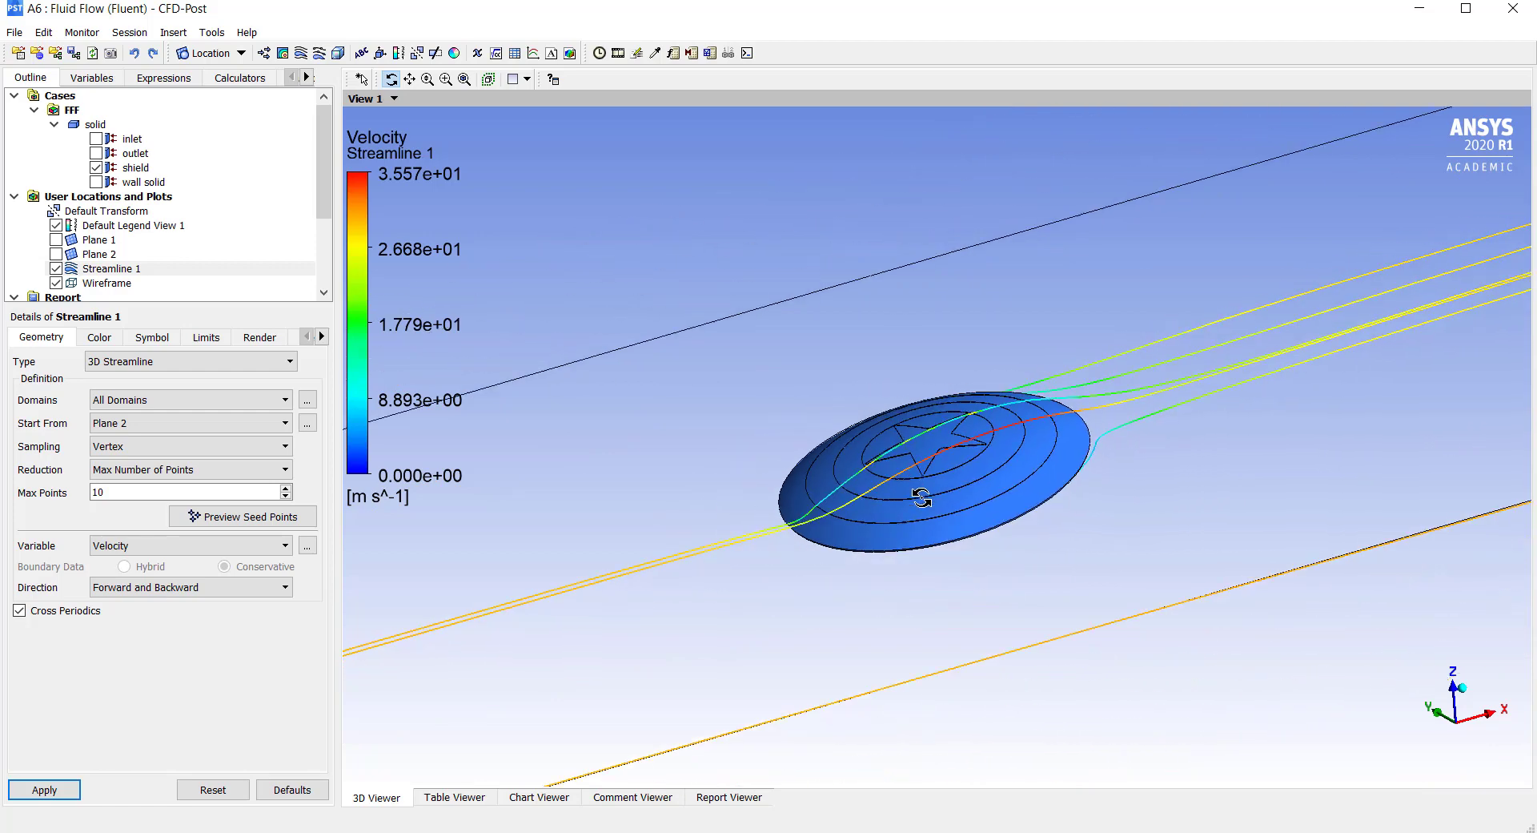
pyautogui.scroll(-3, 921, 497)
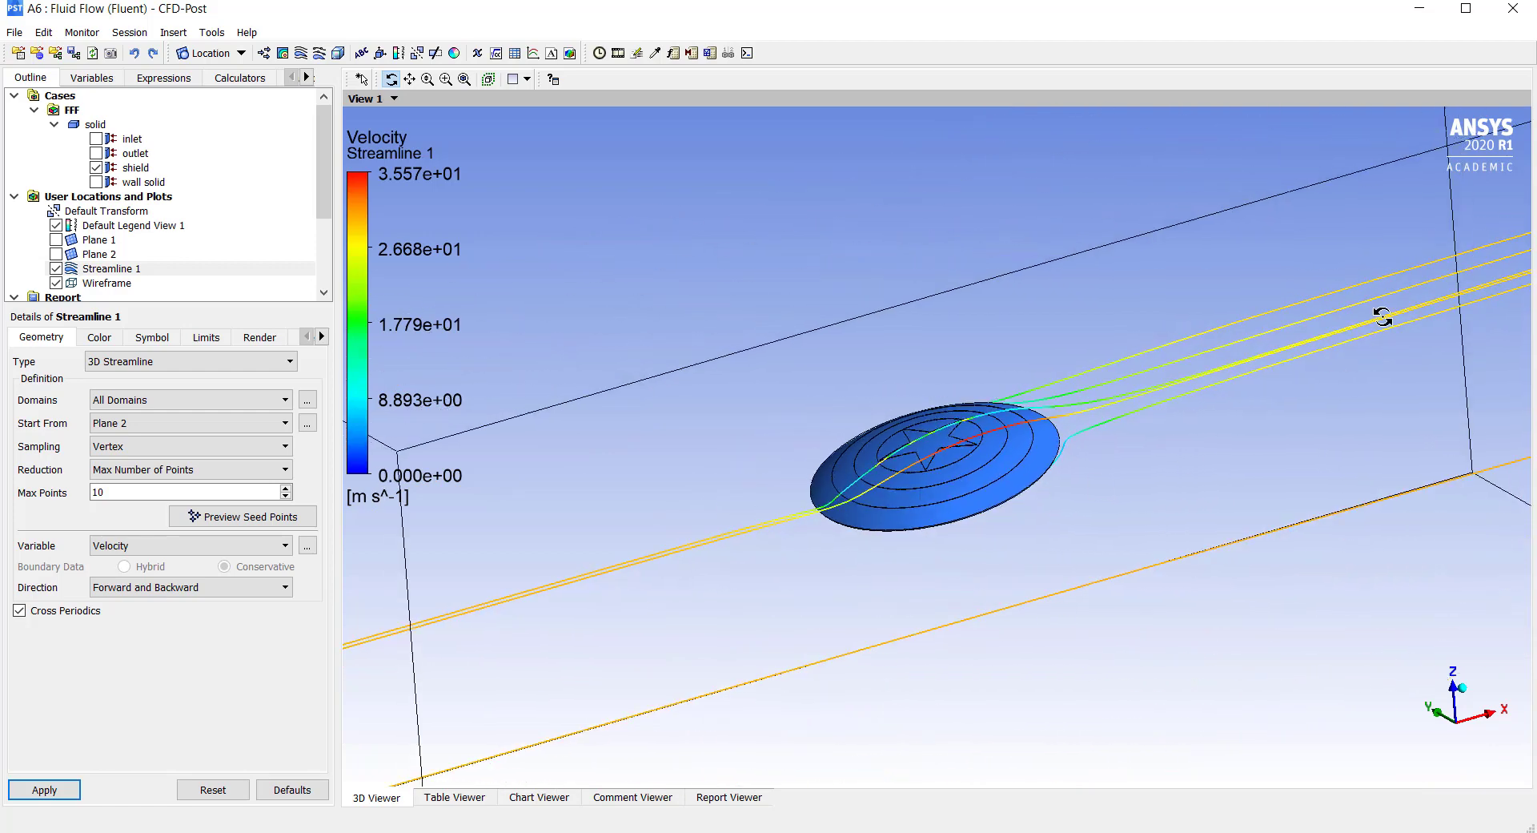
# Close CFD-Post and open the exported project shield_simulation_dp2.wbpj in Workbench, saving the changes to the current project.
pyautogui.click(1505, 14)
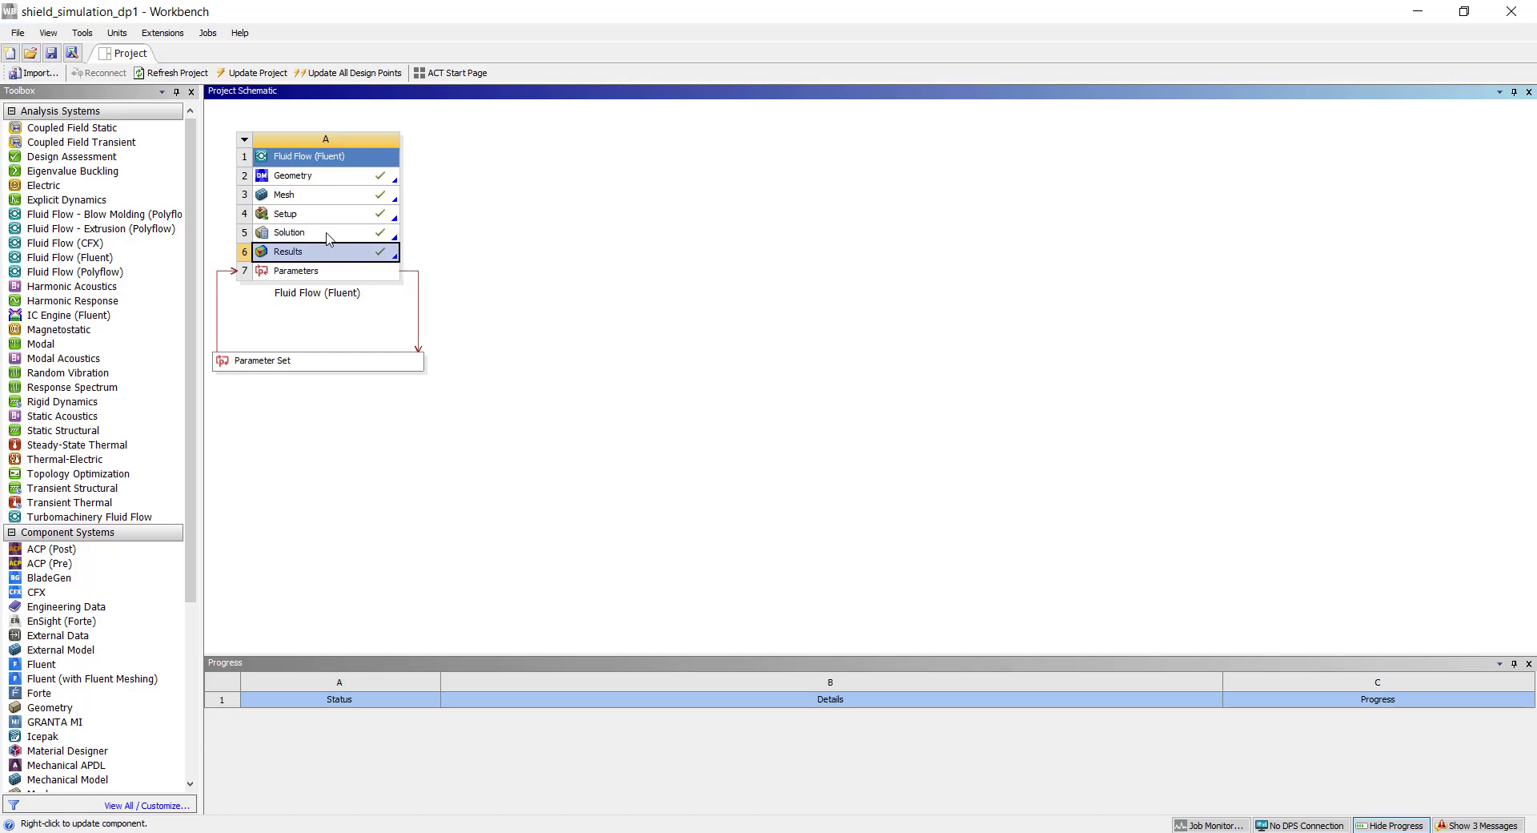
pyautogui.click(31, 53)
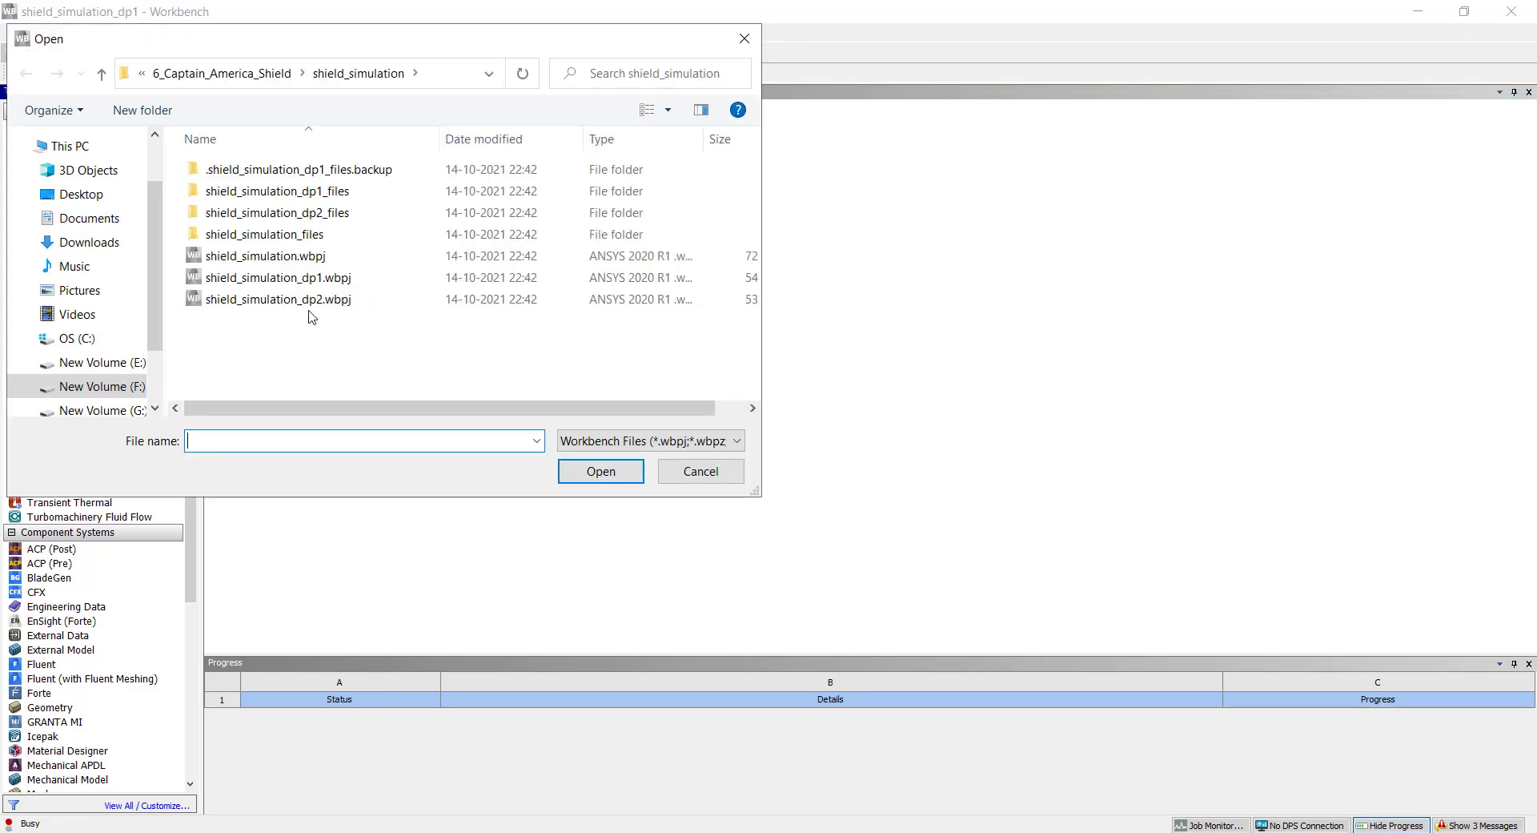
pyautogui.click(235, 302)
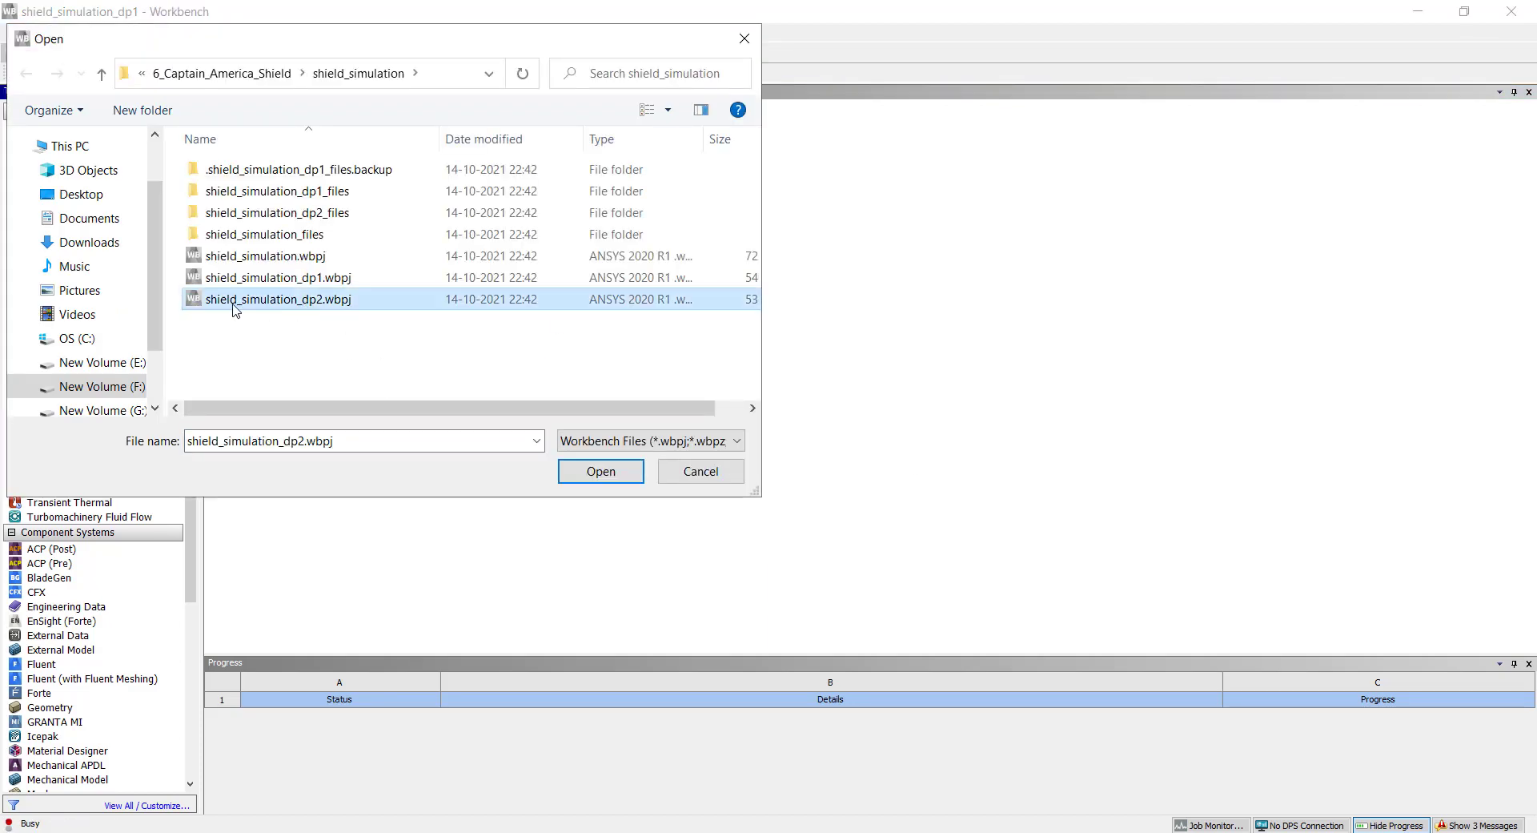
pyautogui.click(595, 472)
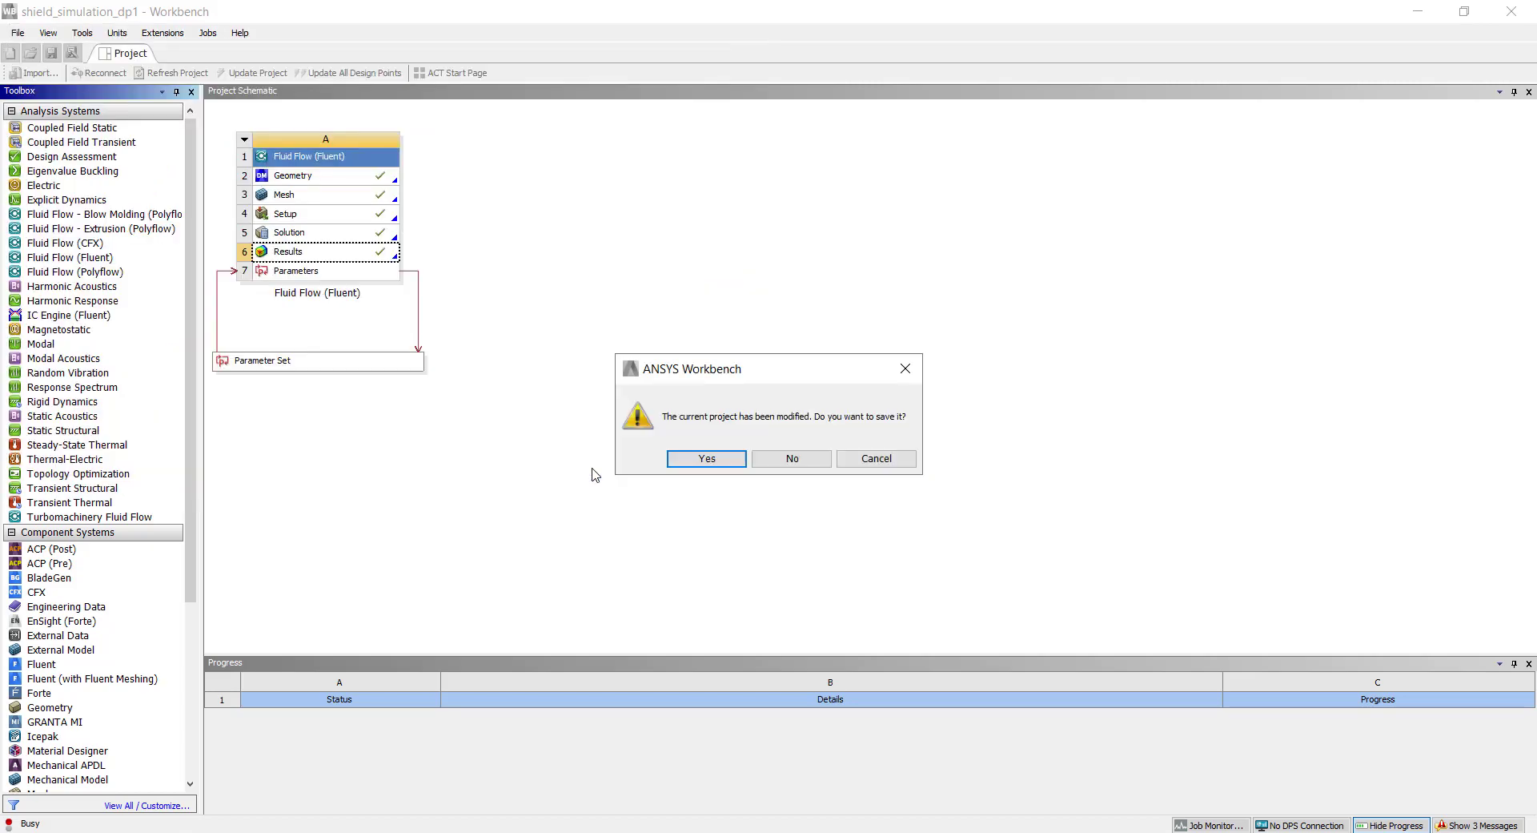
pyautogui.click(707, 463)
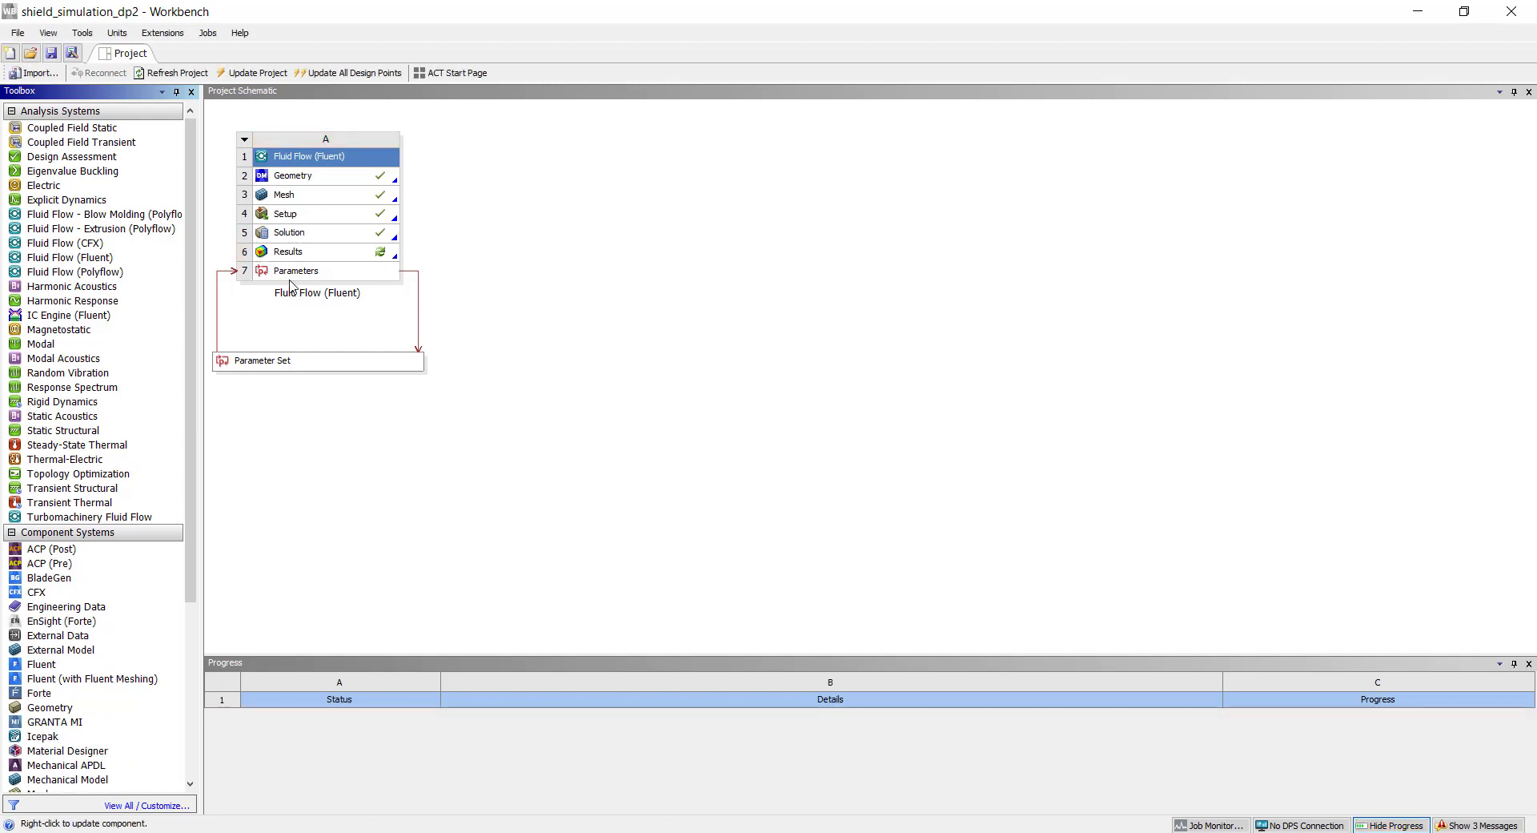
# Open the Results of the DP 2 project's Fluid Flow (Fluent) system in CFD-Post and inspect the shield's tilt.
pyautogui.click(344, 255)
pyautogui.rightClick(345, 253)
pyautogui.click(356, 258)
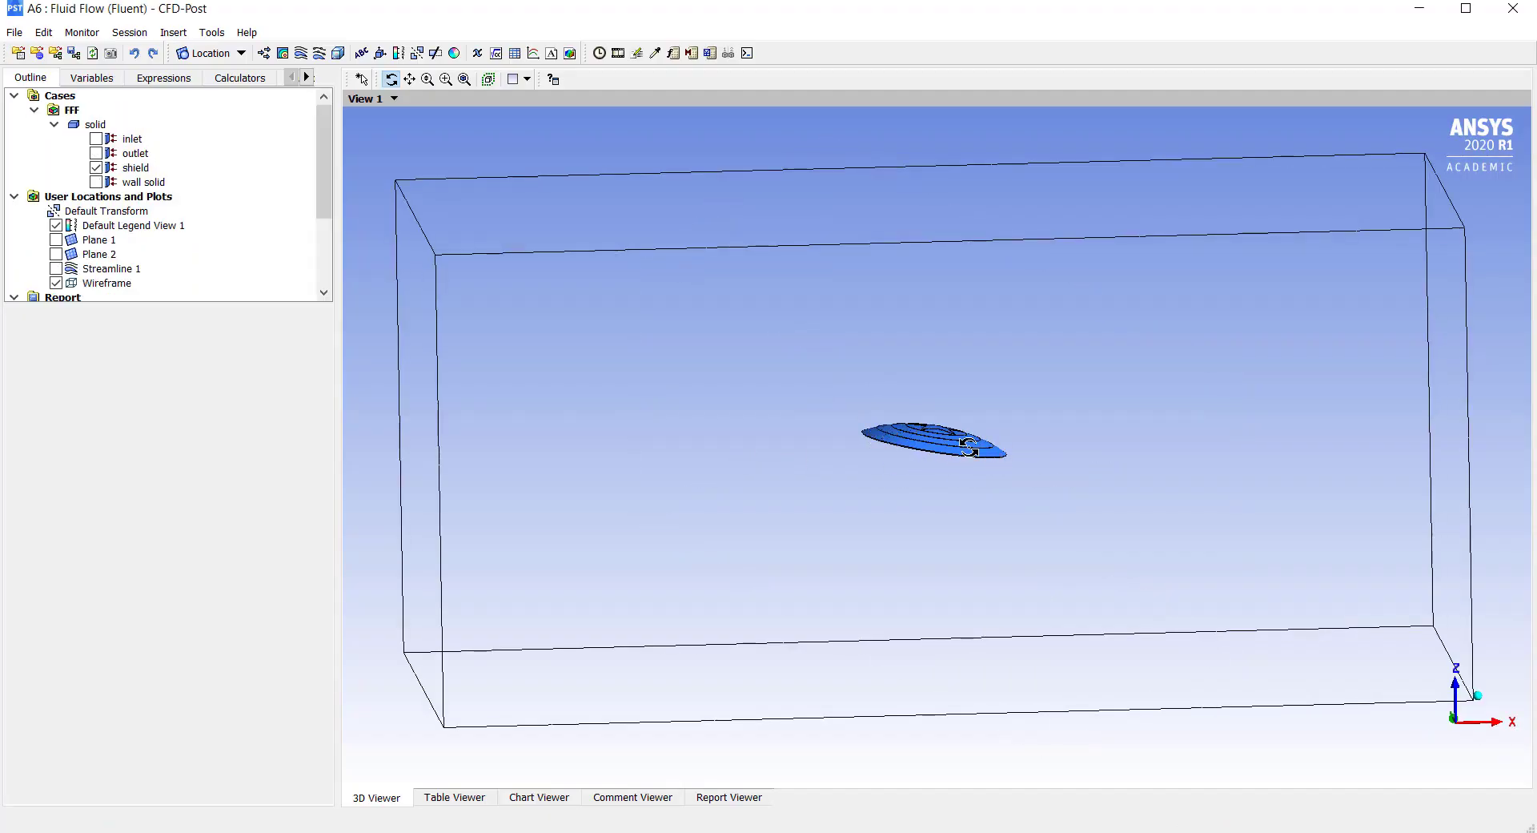
pyautogui.moveTo(910, 453); pyautogui.dragTo(958, 476)
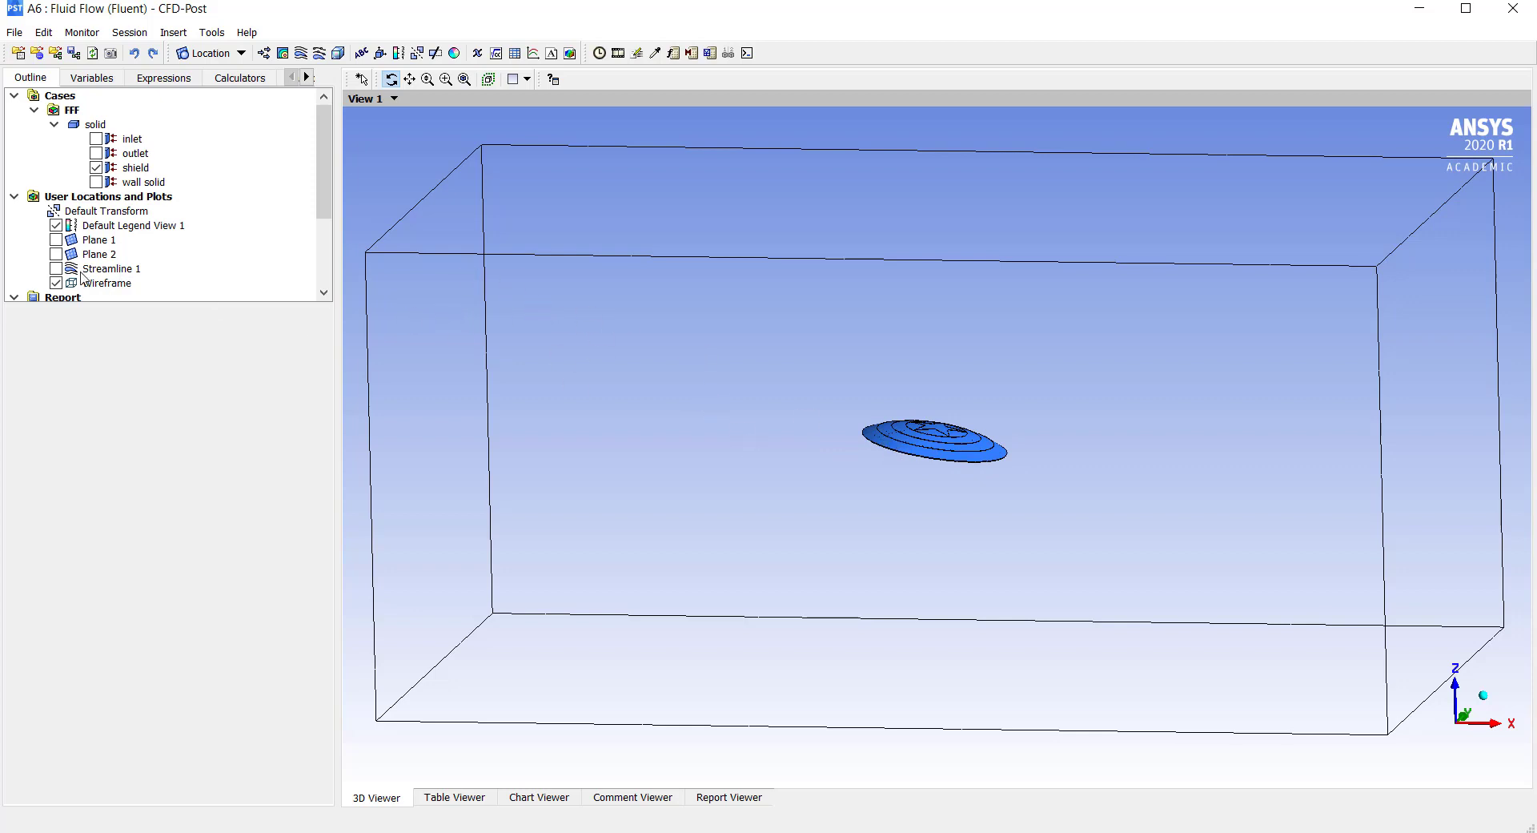
# Show Streamline 1 for the DP 2 results and apply a maximum of 100 points.
pyautogui.click(57, 269)
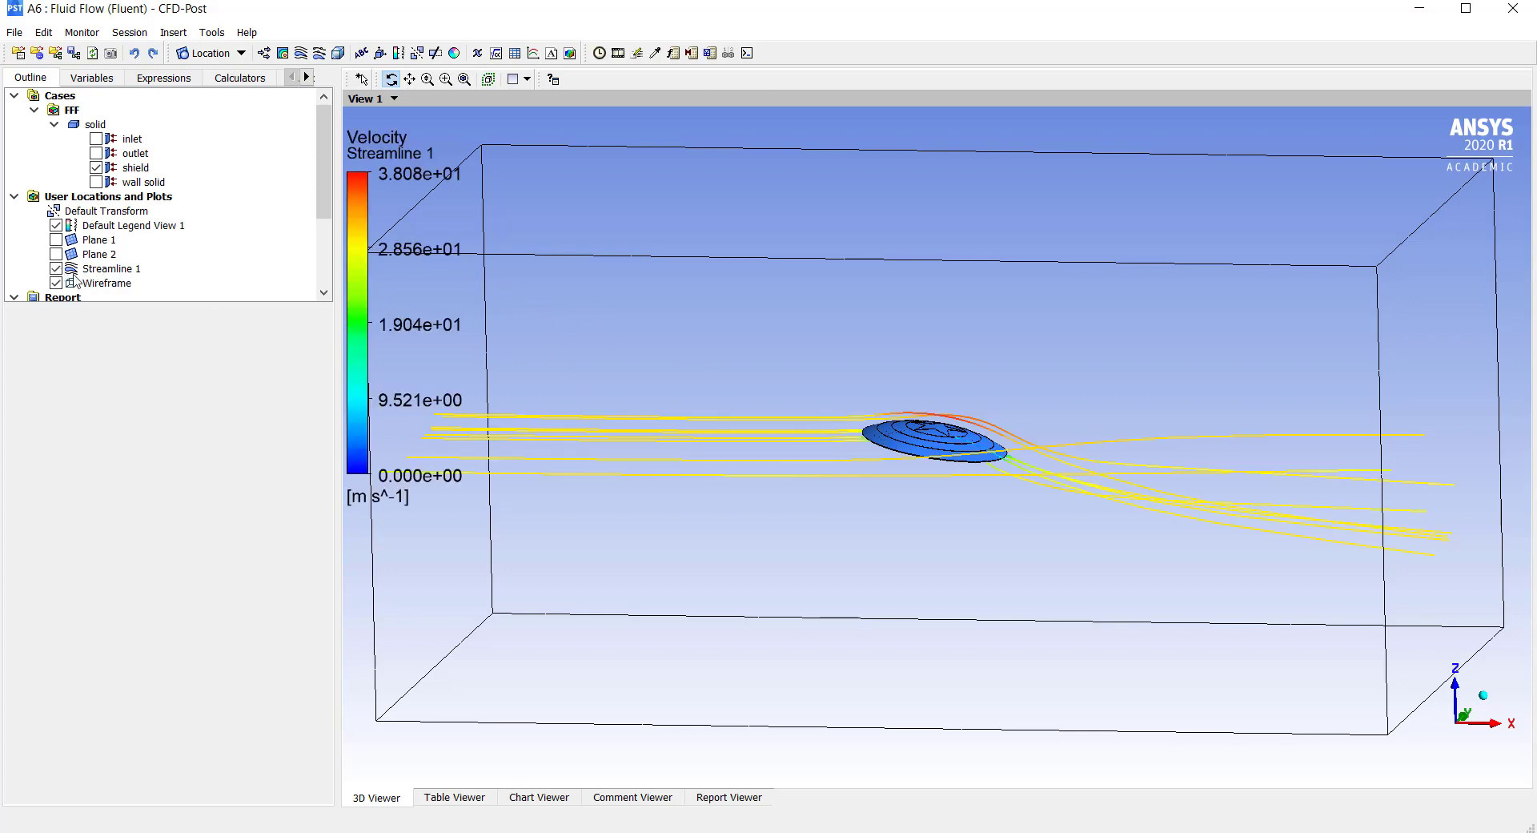
pyautogui.click(126, 270)
pyautogui.doubleClick(129, 494)
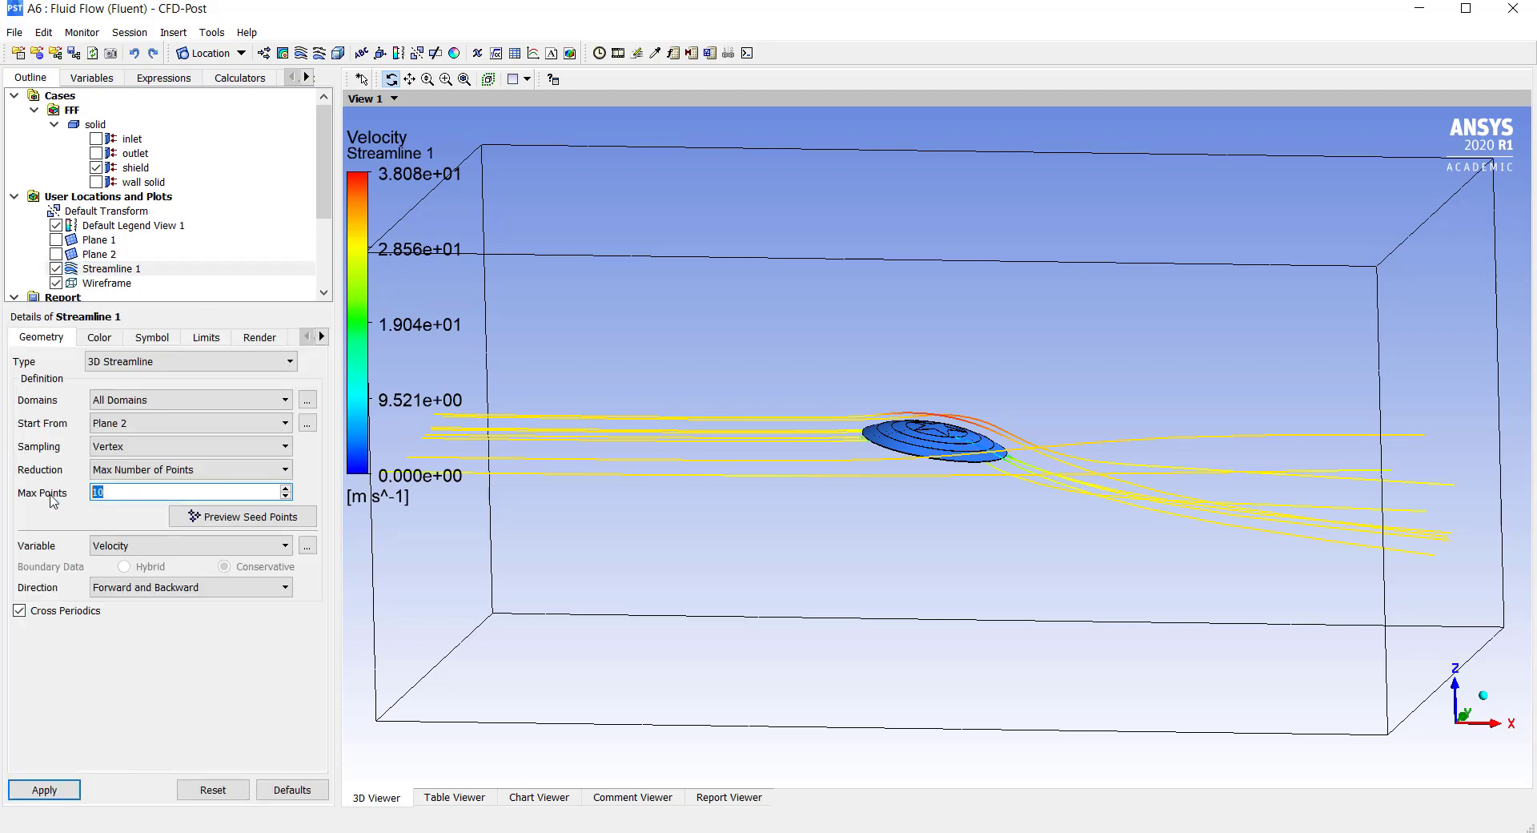
pyautogui.write('0')
pyautogui.click(69, 791)
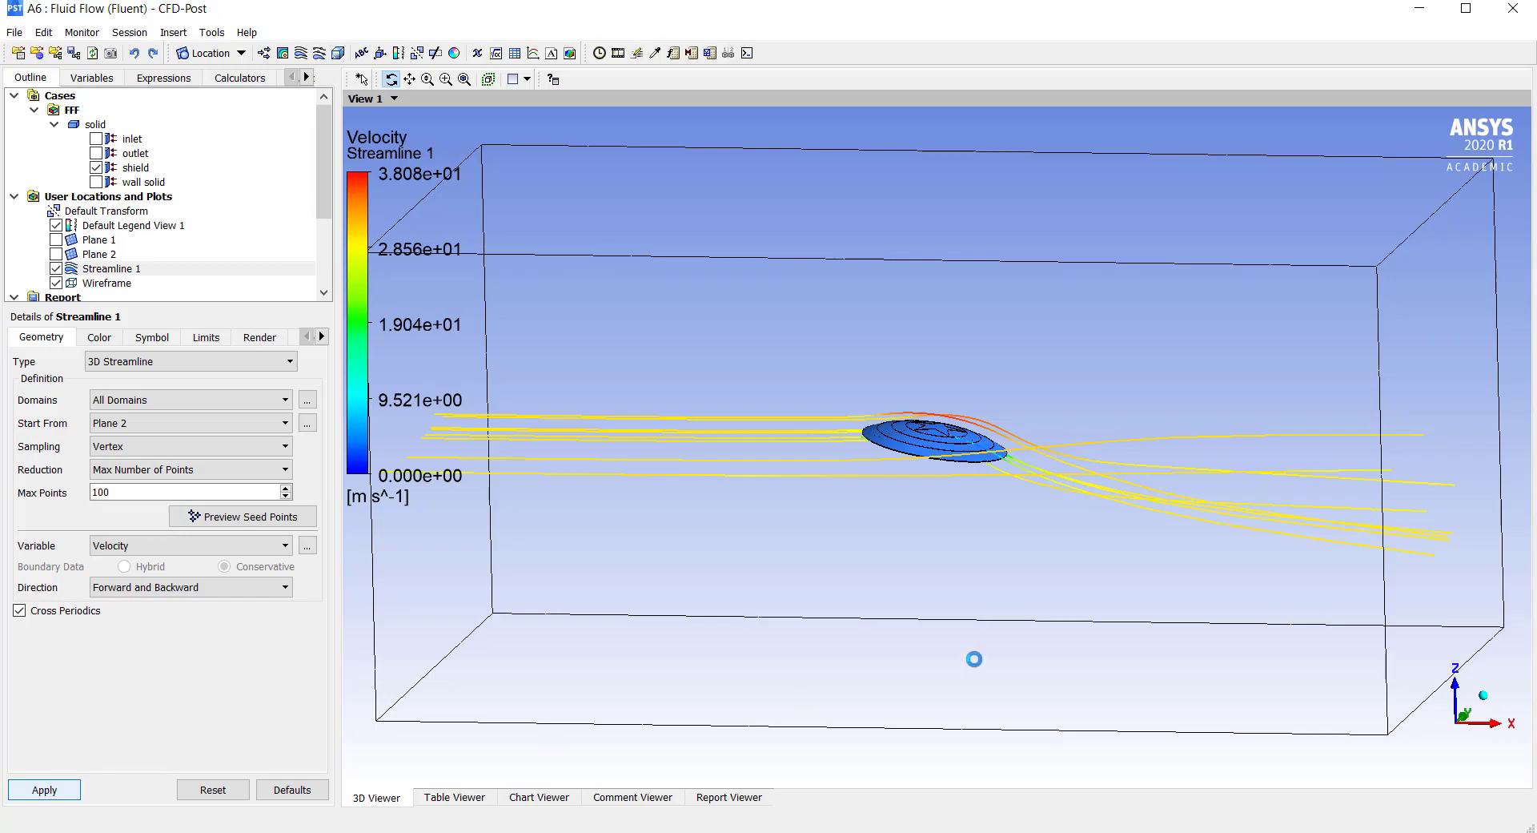
# Examine the DP 2 velocity streamlines above, below and behind the shield, including a straight side view of the flow.
pyautogui.moveTo(909, 532); pyautogui.dragTo(914, 458)
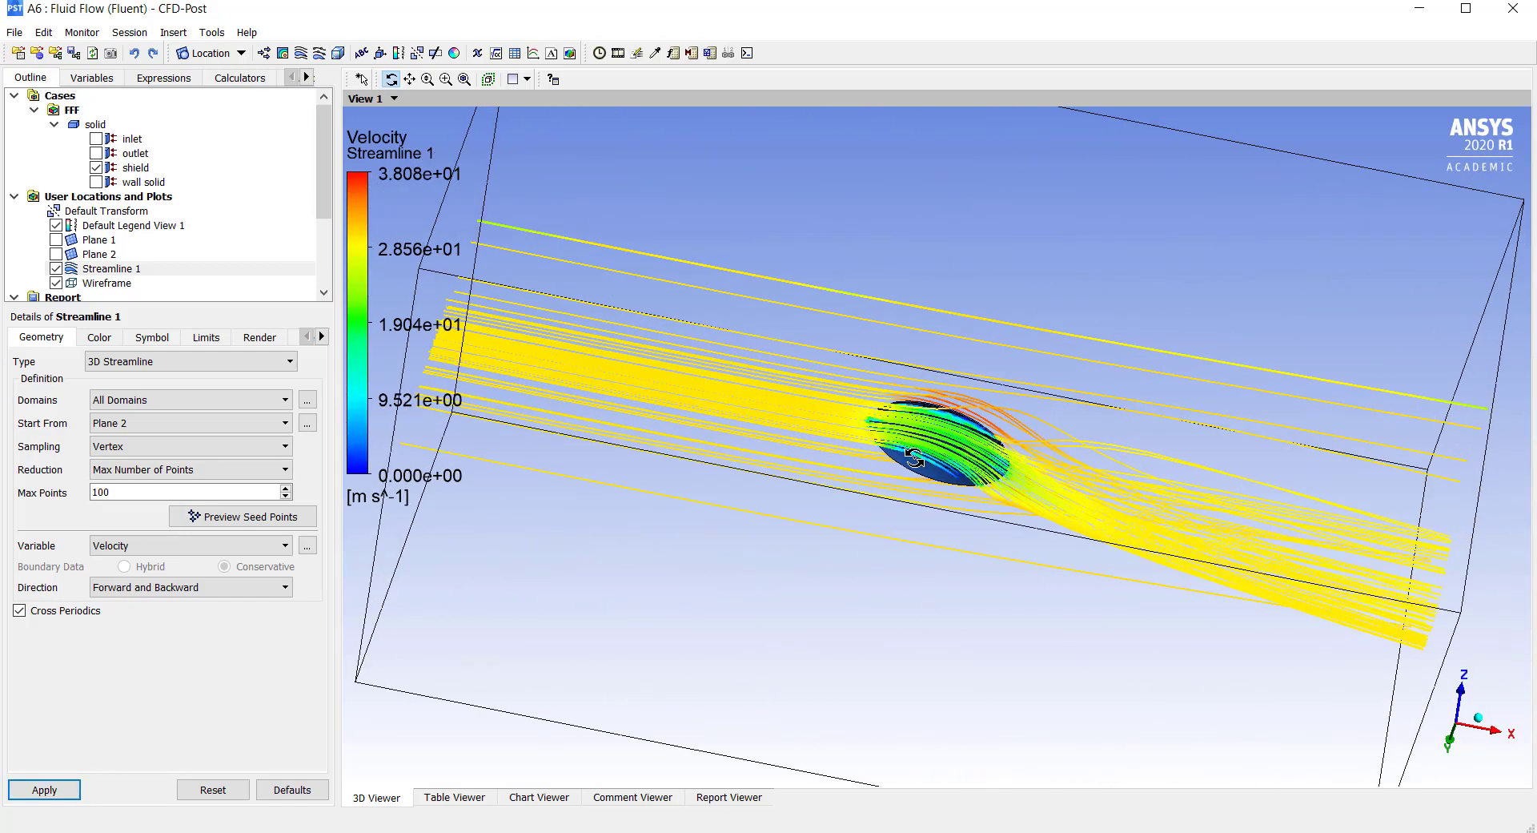
pyautogui.scroll(5, 905, 448)
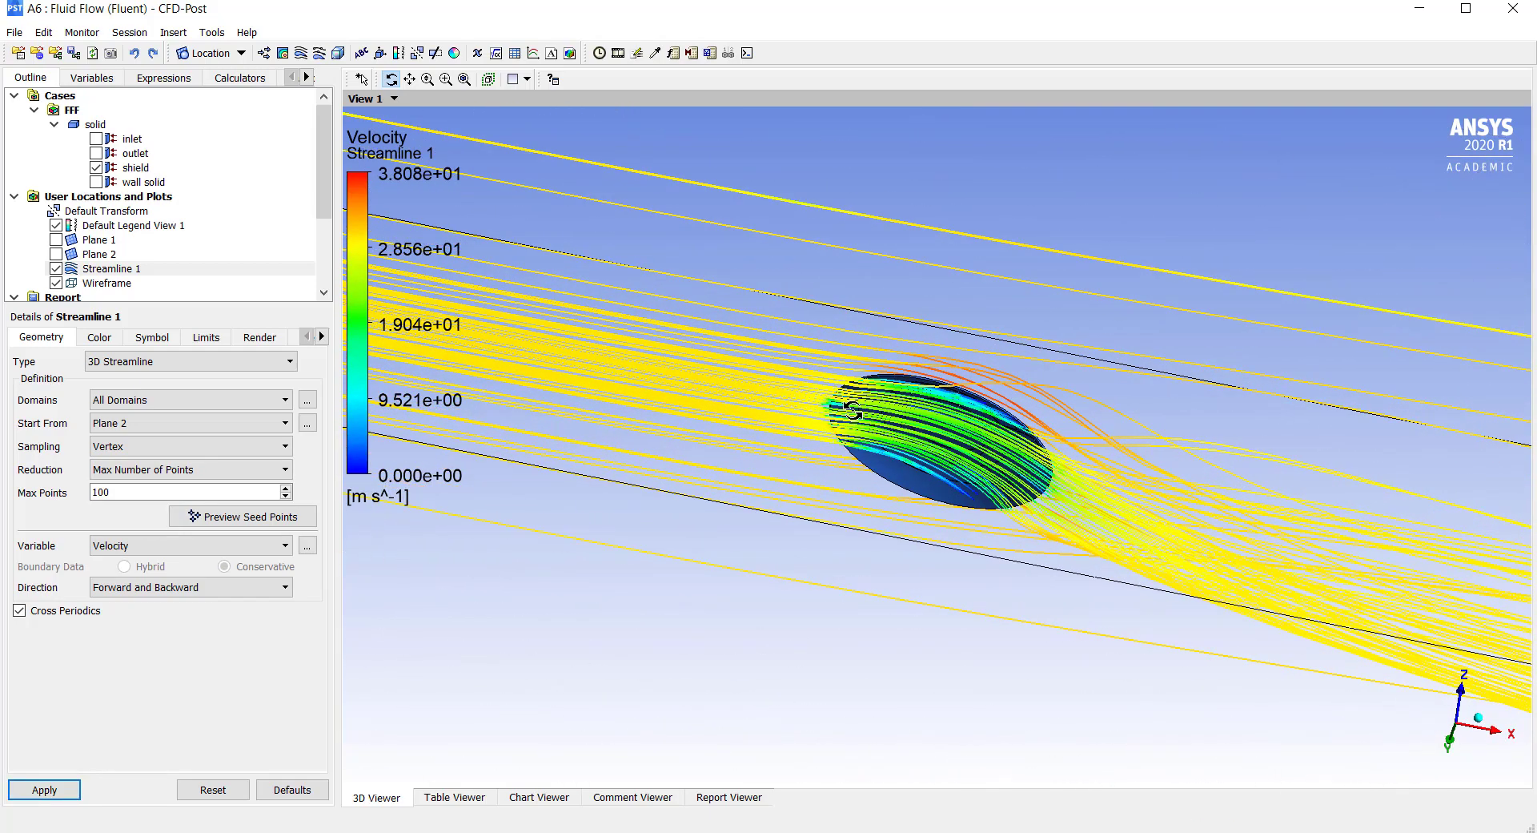
pyautogui.moveTo(912, 448); pyautogui.dragTo(919, 399)
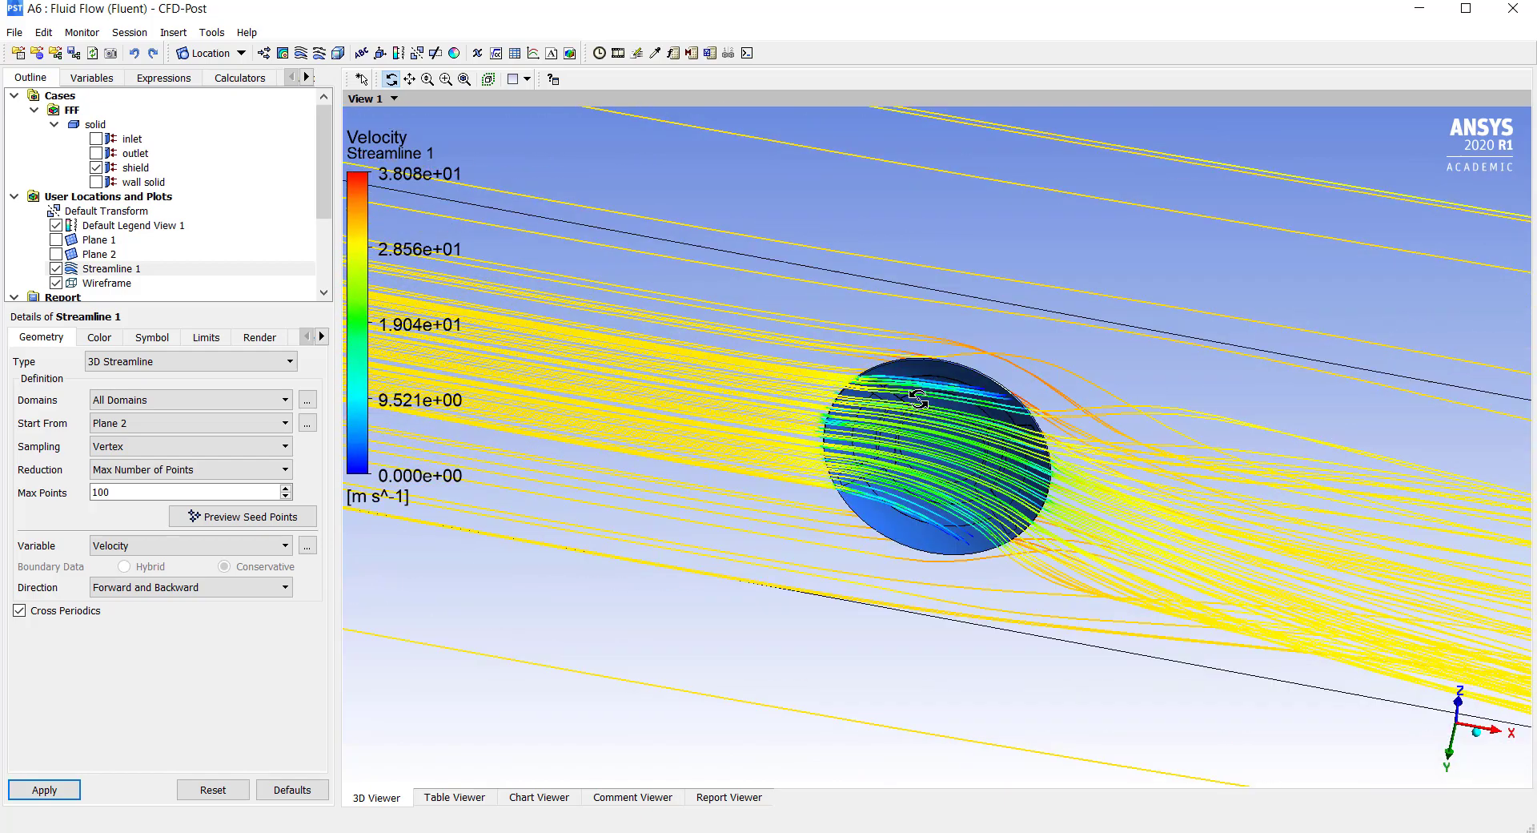
pyautogui.moveTo(929, 491); pyautogui.dragTo(997, 523)
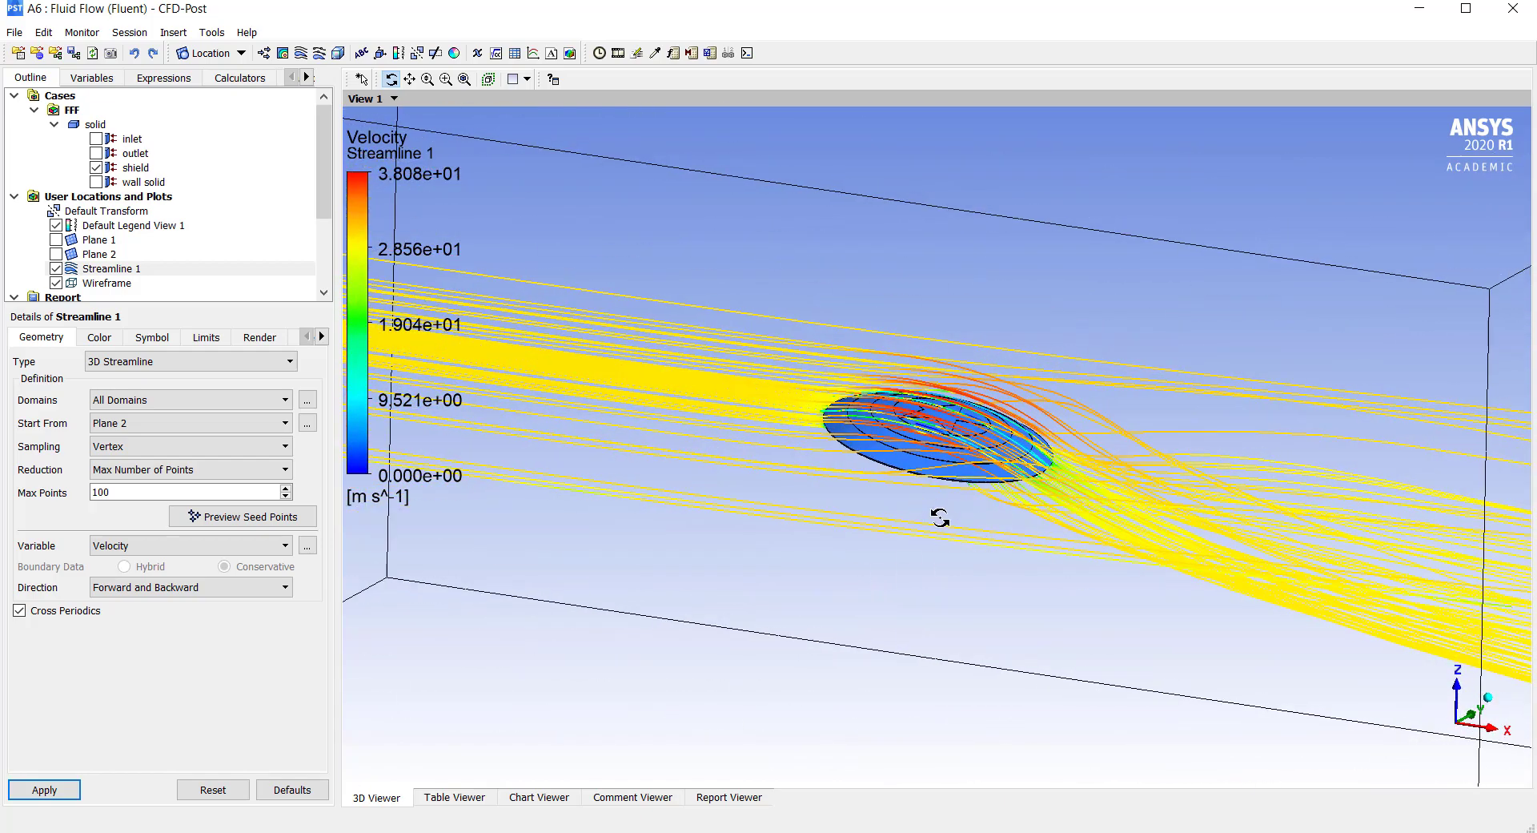
pyautogui.moveTo(941, 453)
pyautogui.mouseDown()
pyautogui.moveTo(875, 507)
pyautogui.moveTo(916, 463)
pyautogui.mouseUp()
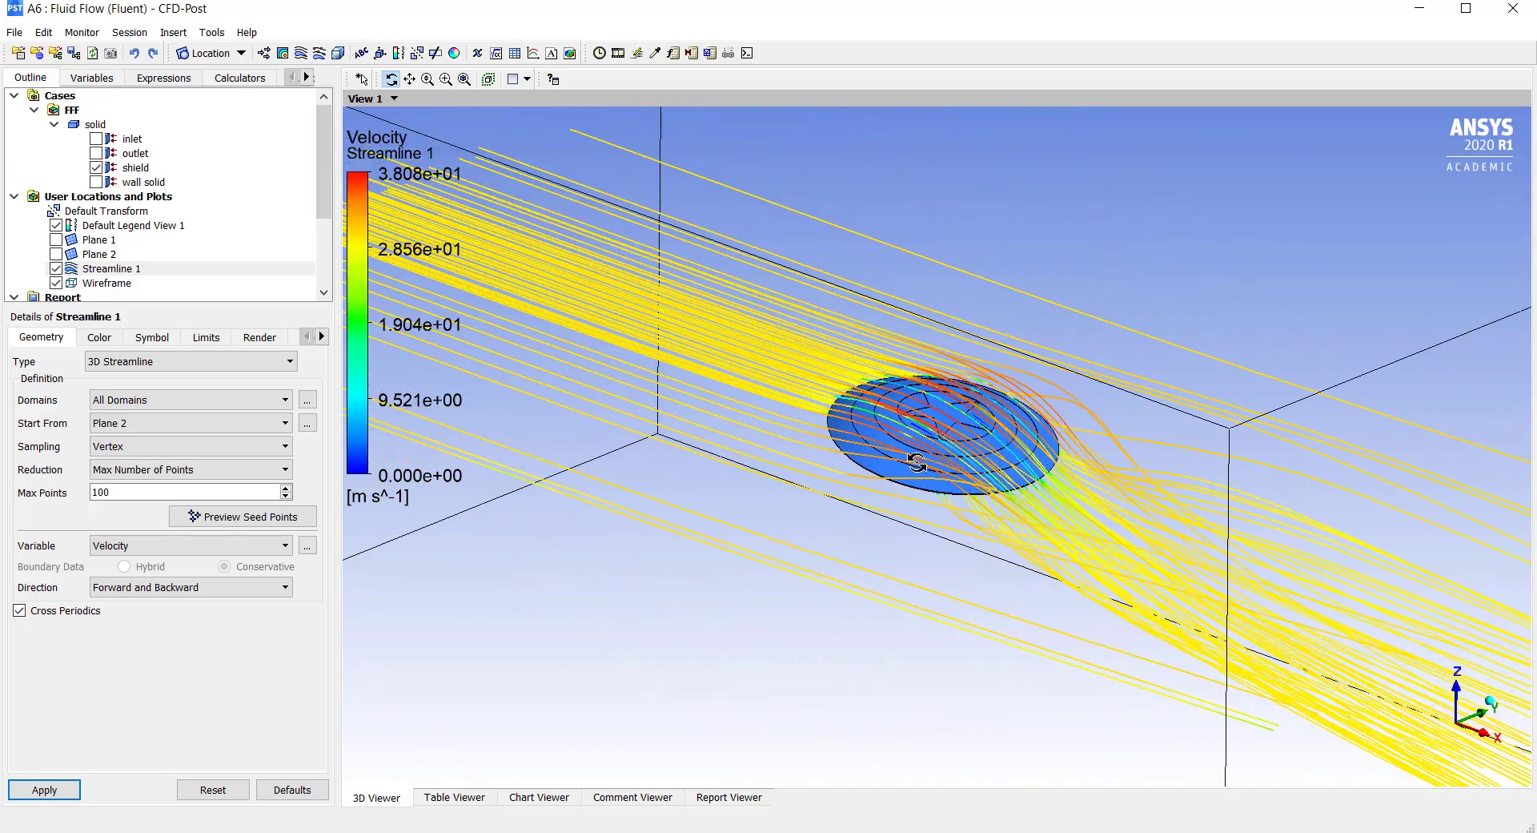
pyautogui.click(1430, 733)
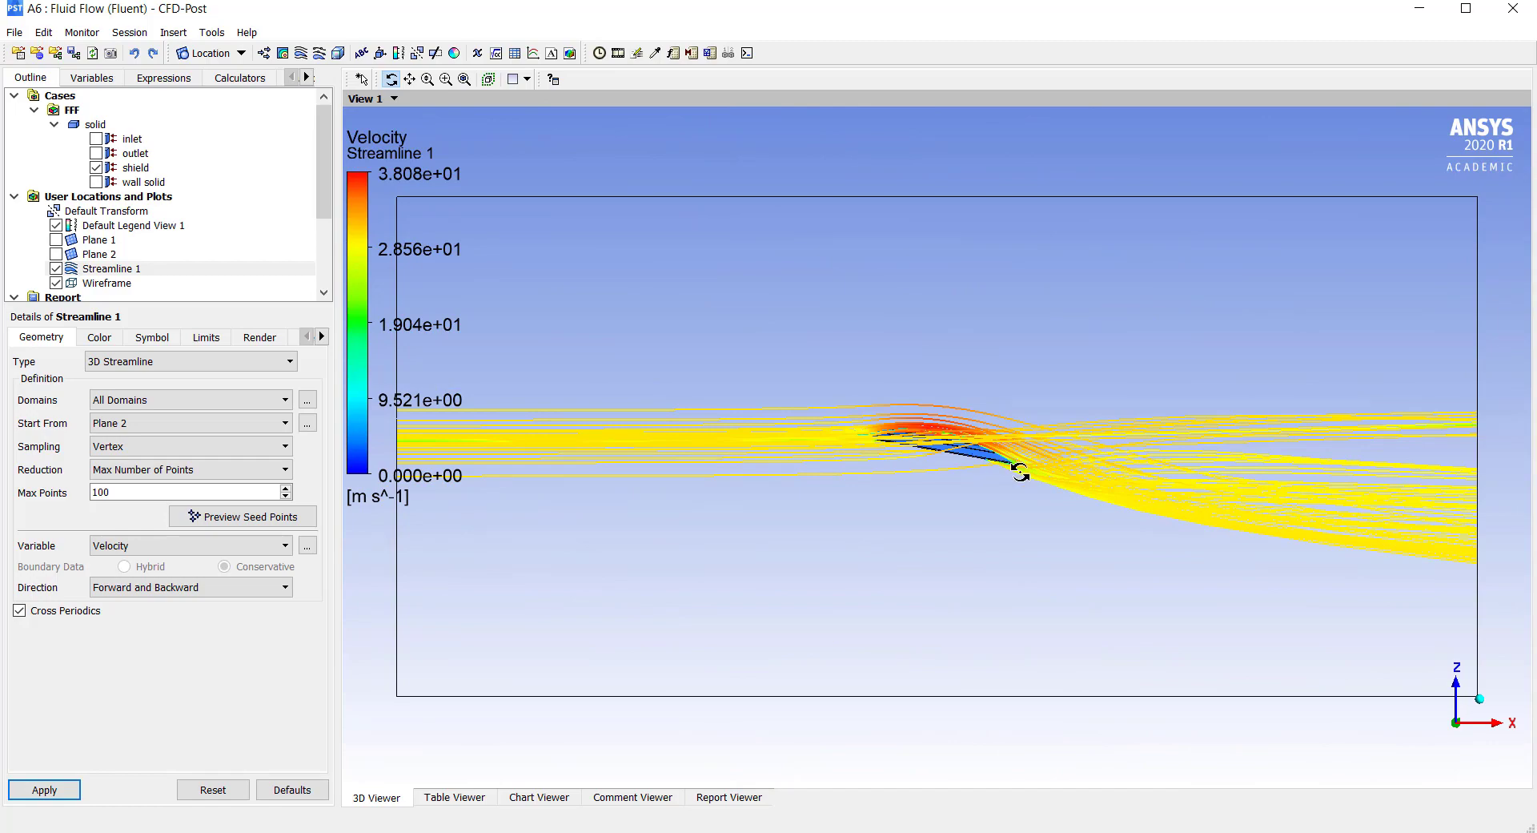
pyautogui.moveTo(717, 376); pyautogui.dragTo(867, 446)
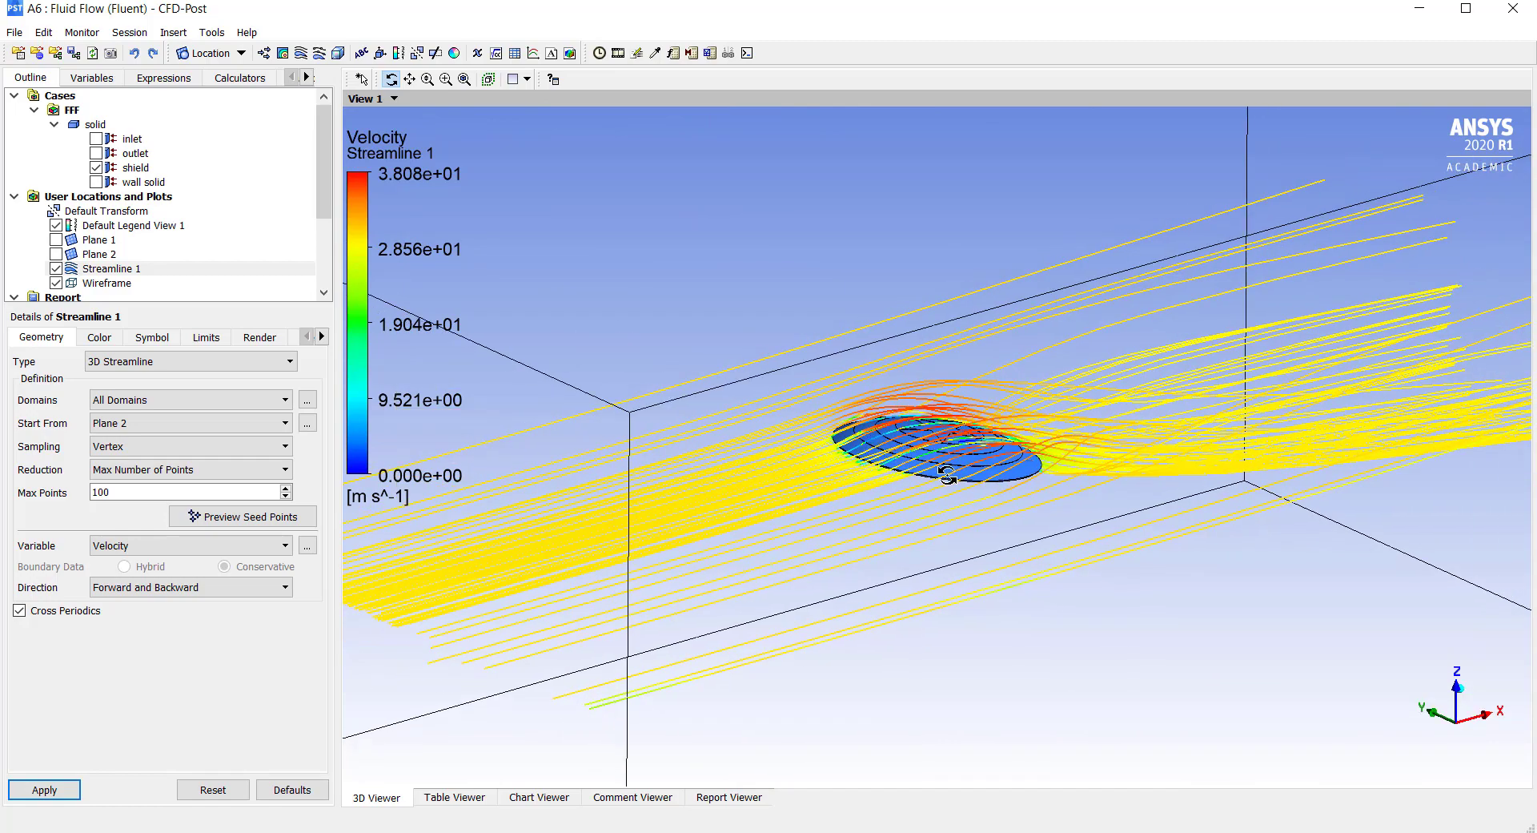
pyautogui.scroll(-1, 953, 472)
pyautogui.moveTo(950, 476); pyautogui.dragTo(884, 406)
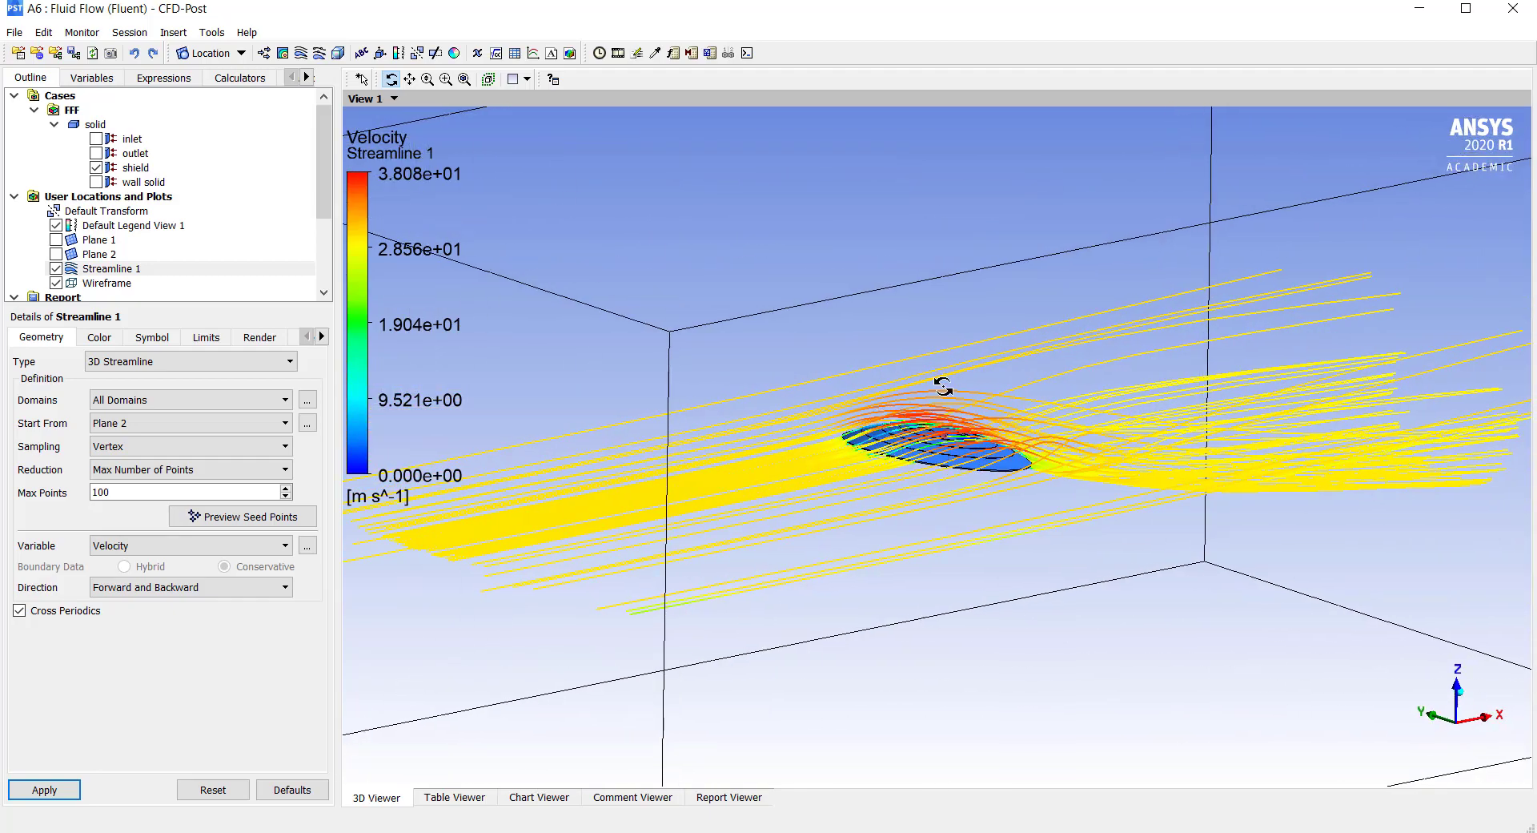